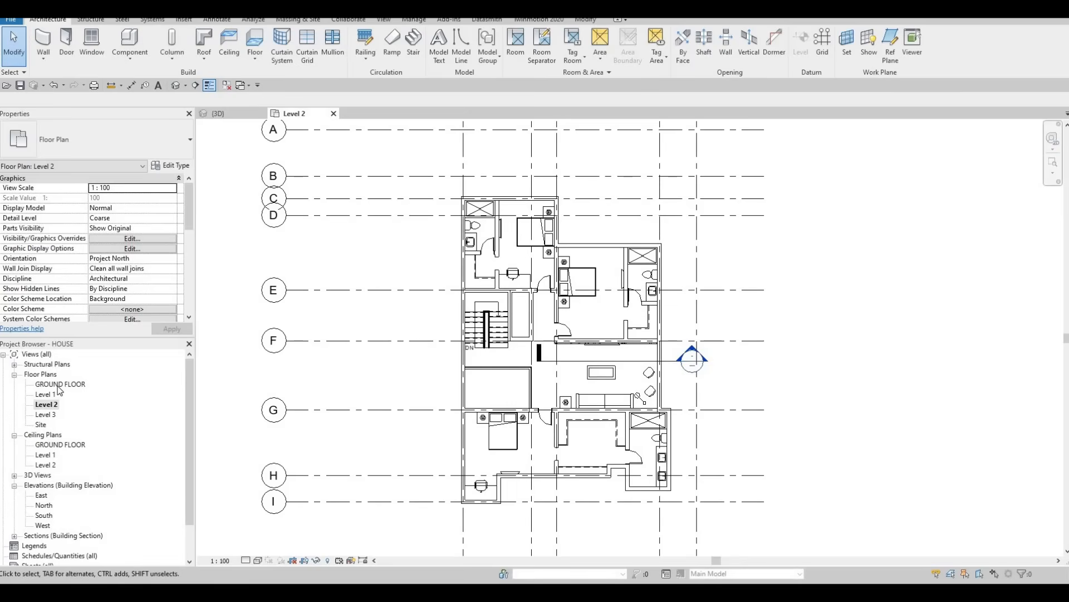
# Open the GROUND FLOOR plan and examine the open yard between grids A and D
pyautogui.doubleClick(59, 384)
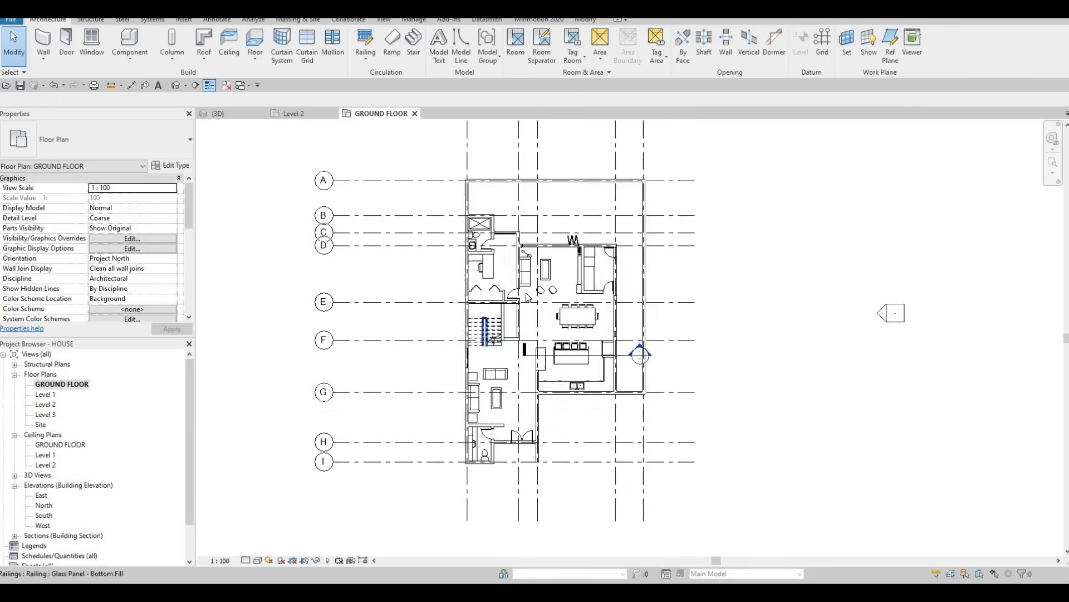
pyautogui.scroll(5, 518, 239)
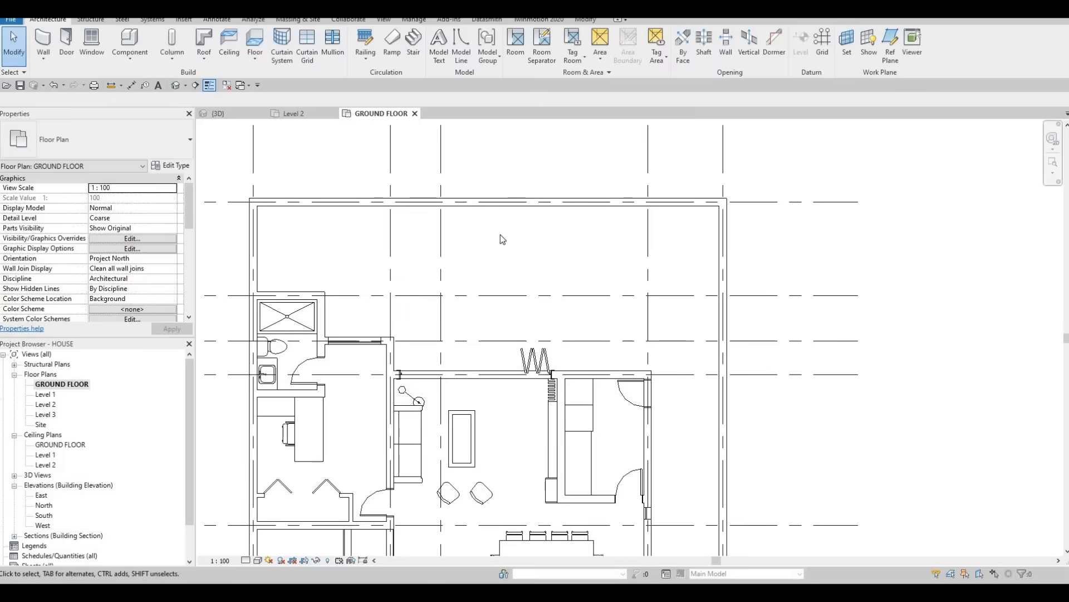
pyautogui.moveTo(547, 280); pyautogui.dragTo(542, 239, button='middle')
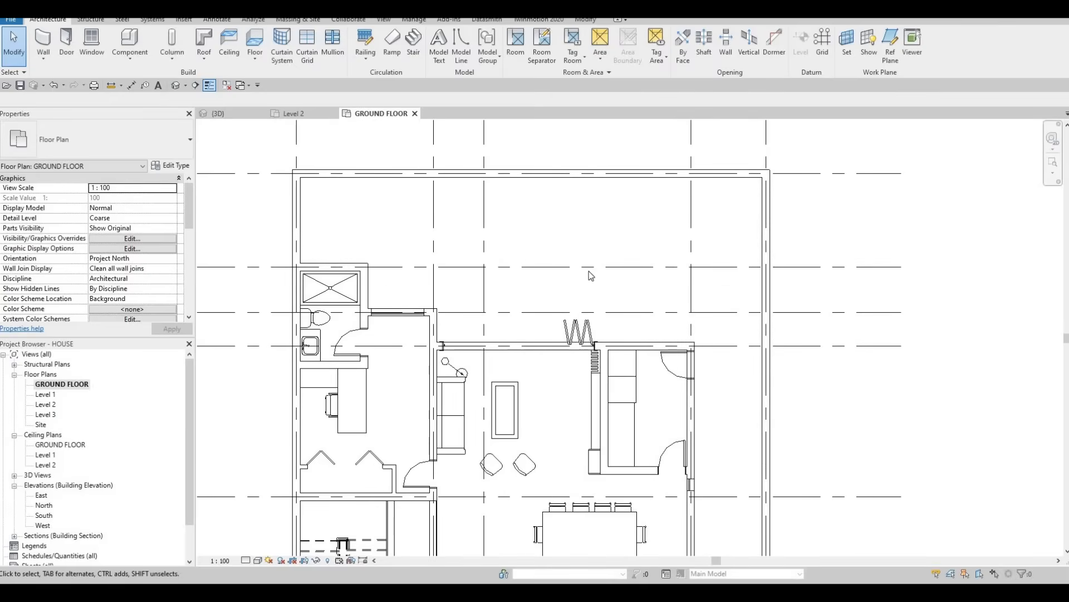
pyautogui.scroll(-2, 557, 273)
pyautogui.moveTo(557, 276); pyautogui.dragTo(575, 240, button='middle')
pyautogui.scroll(-2, 650, 281)
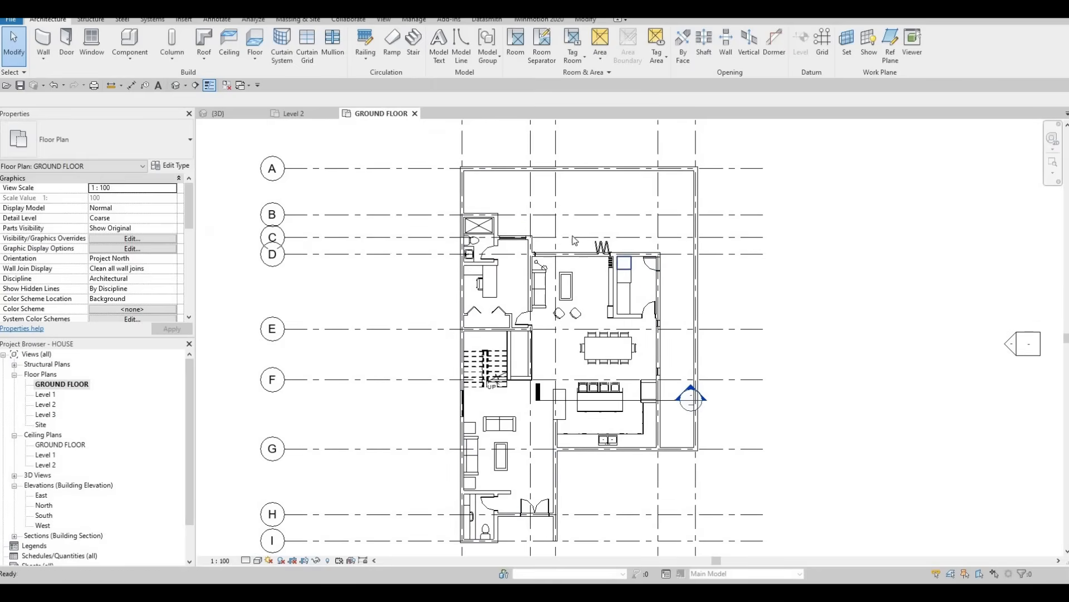
pyautogui.scroll(3, 575, 240)
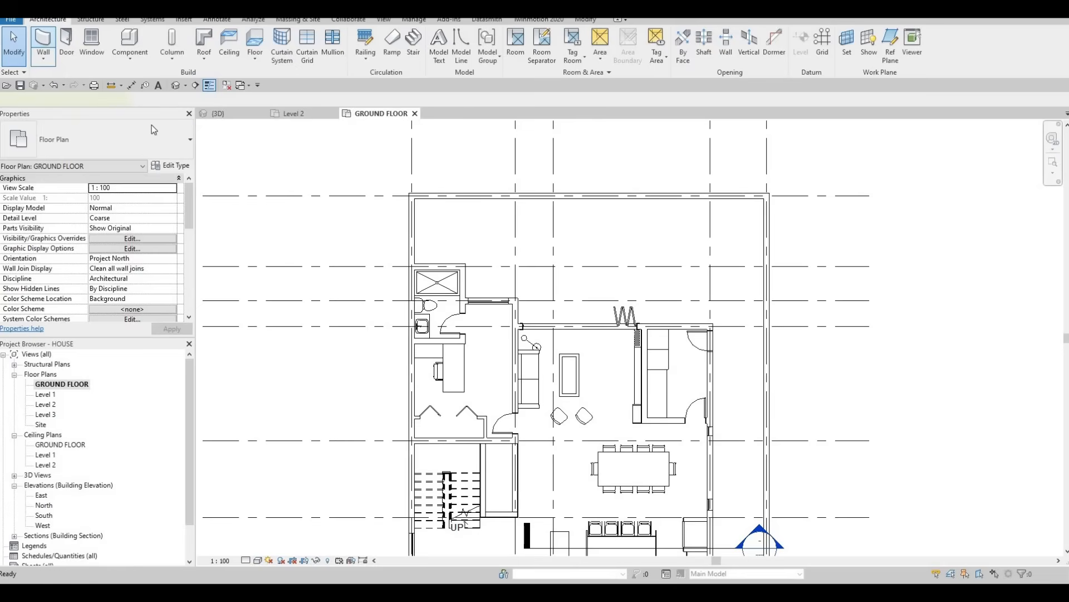
# Duplicate the EXTERIOR WALL 1 wall type as POOL WALL
pyautogui.click(159, 142)
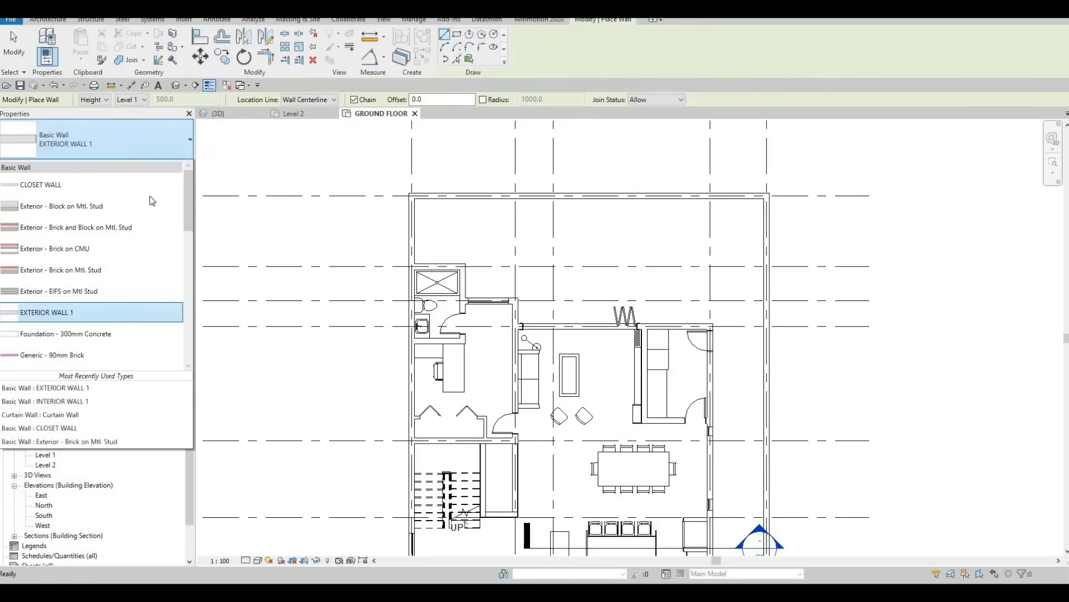
pyautogui.press('Escape')
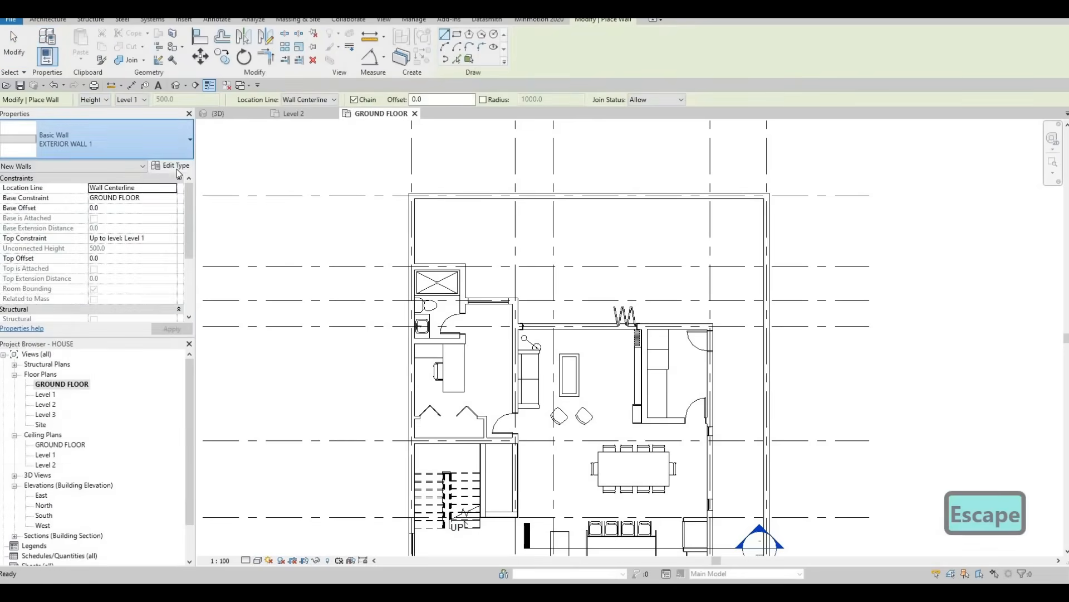
pyautogui.click(176, 169)
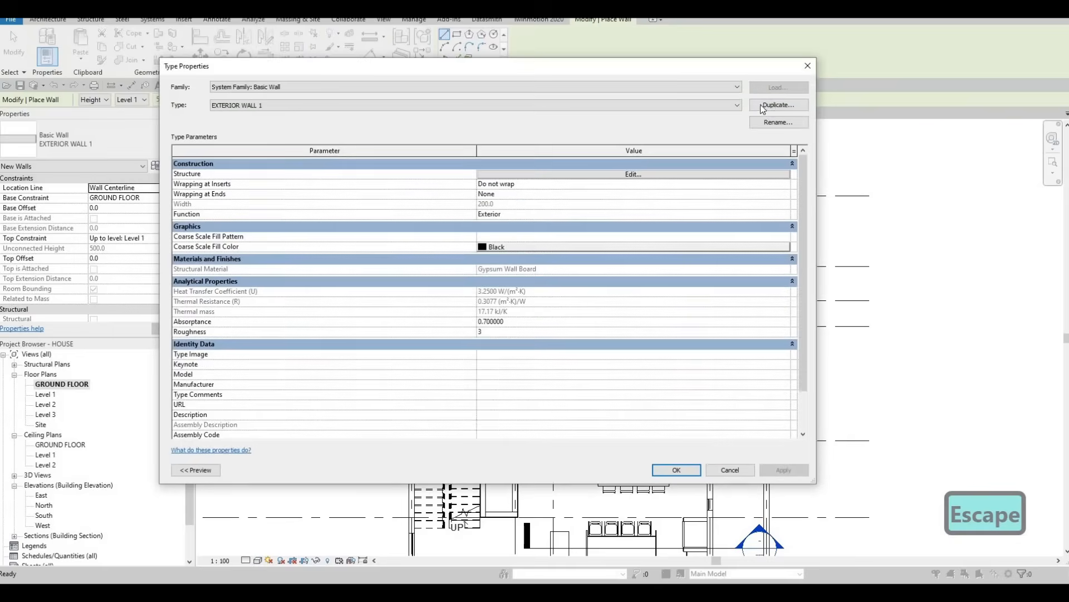
pyautogui.click(763, 106)
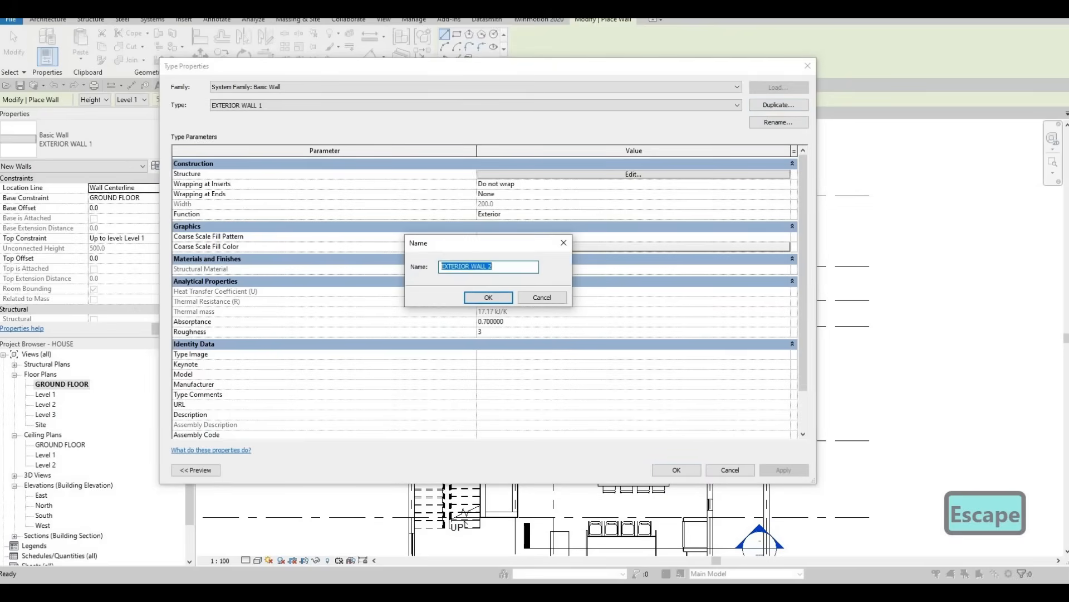
pyautogui.write('pool w')
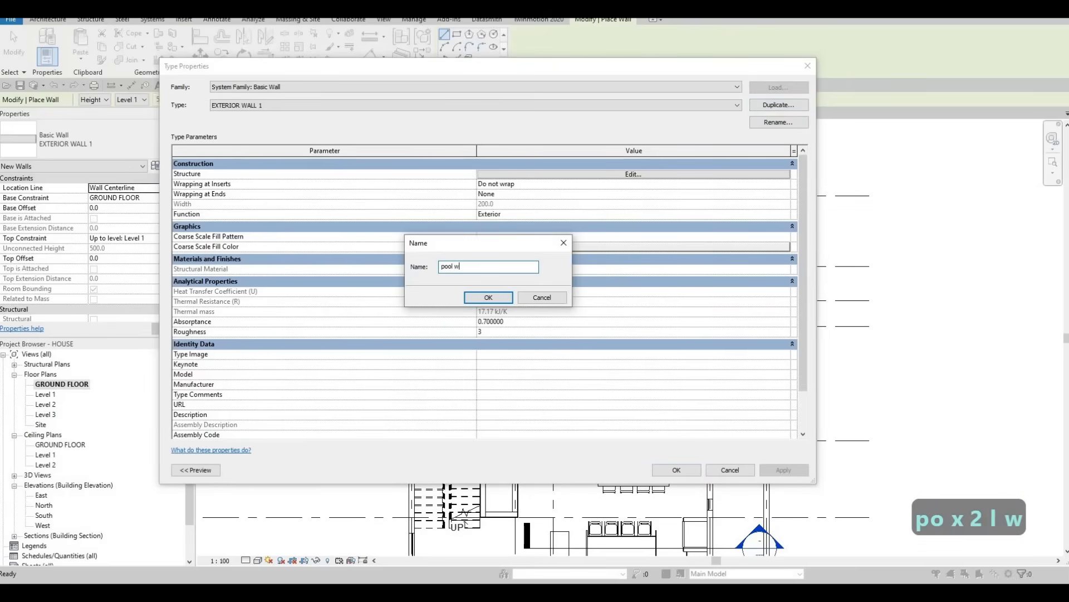
pyautogui.press('BackSpace')
pyautogui.press('capslock')
pyautogui.press('BackSpace')
pyautogui.press('BackSpace')
pyautogui.press('BackSpace')
pyautogui.press('BackSpace')
pyautogui.press('BackSpace')
pyautogui.press('BackSpace')
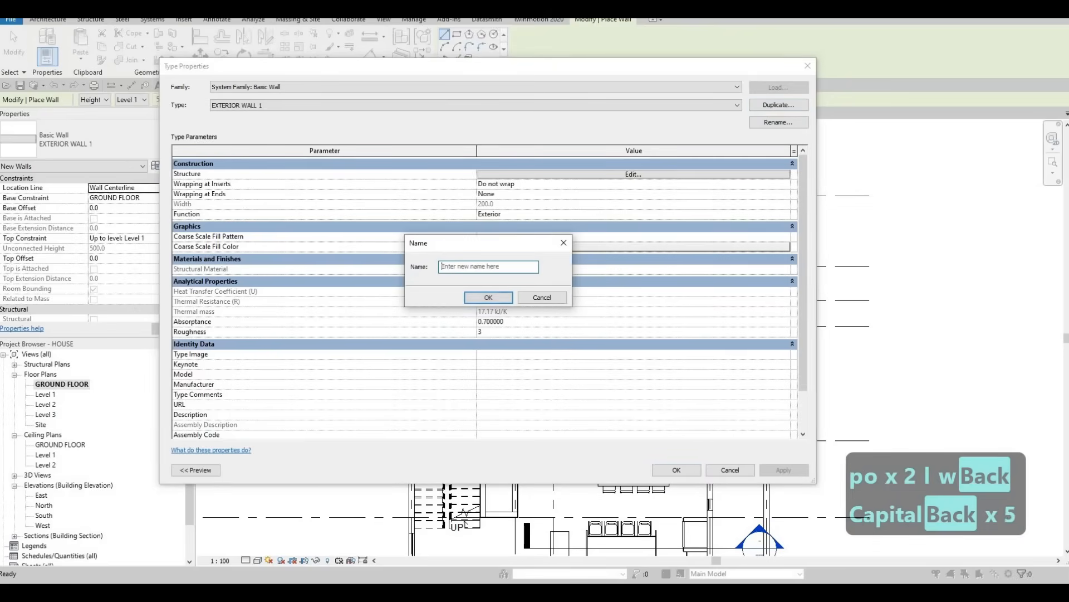
pyautogui.write('POOL WALL')
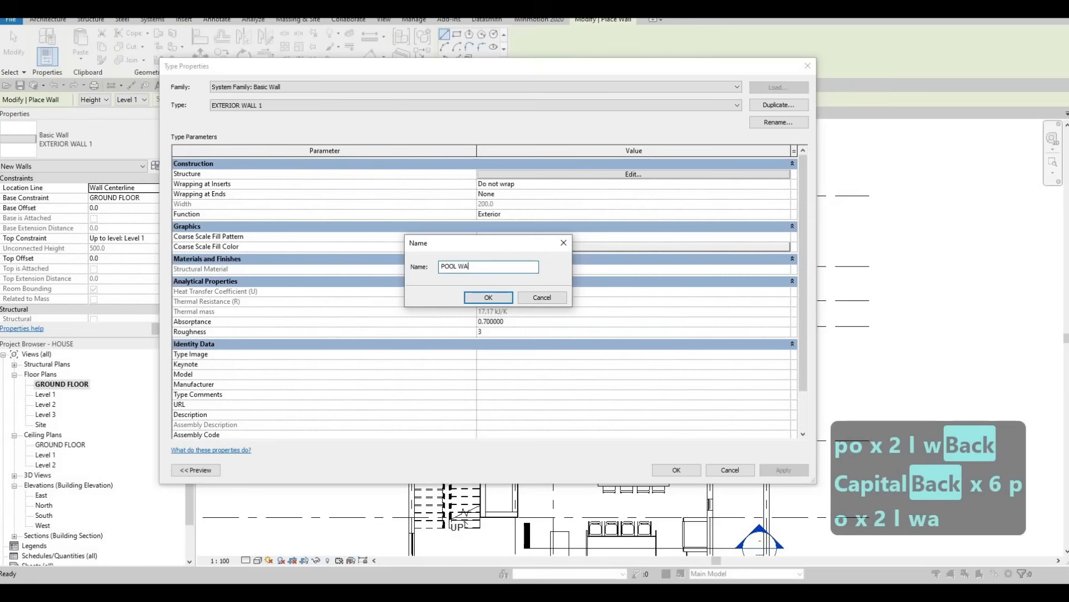
pyautogui.click(487, 298)
# Set the thickness of POOL WALL's structure layer to 100 mm
pyautogui.click(531, 175)
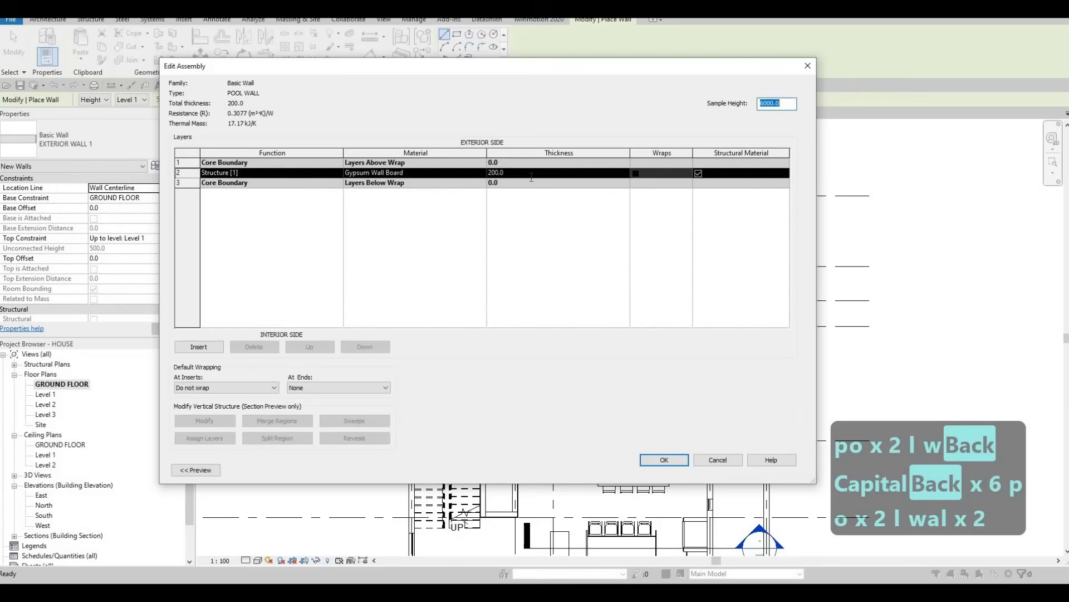
pyautogui.click(531, 175)
pyautogui.write('100')
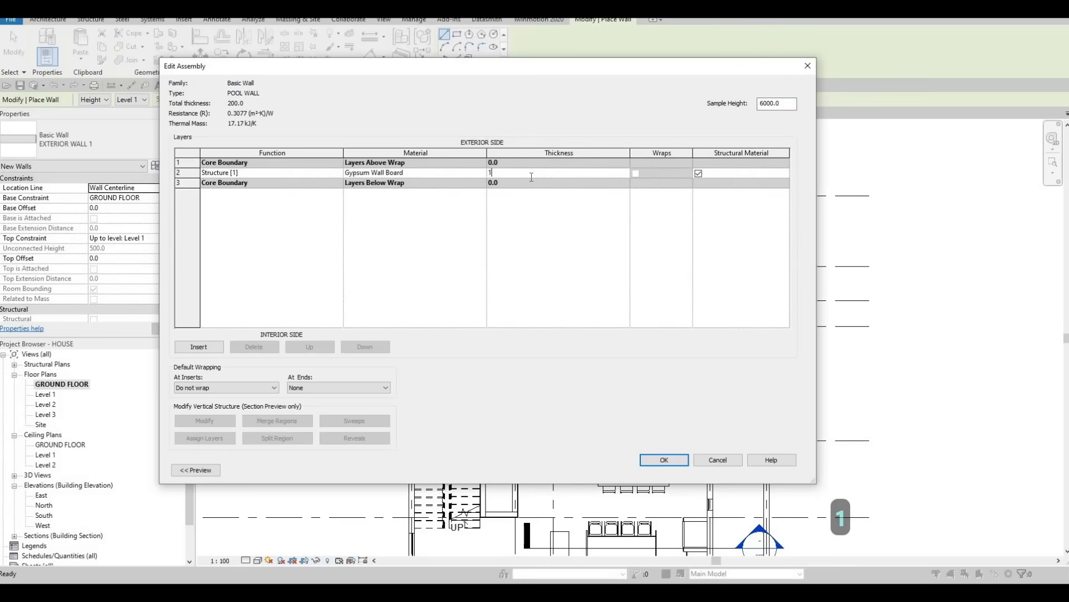
# Find tile materials, assign Vinyl Composition Tile to POOL WALL's structure layer, and accept the assembly
pyautogui.click(476, 171)
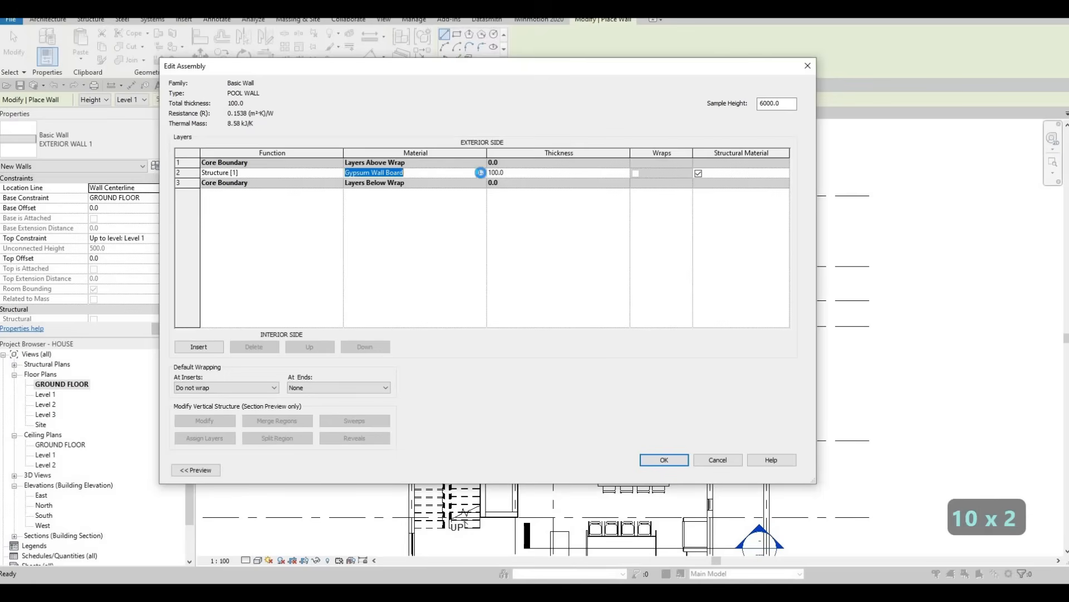
pyautogui.click(483, 172)
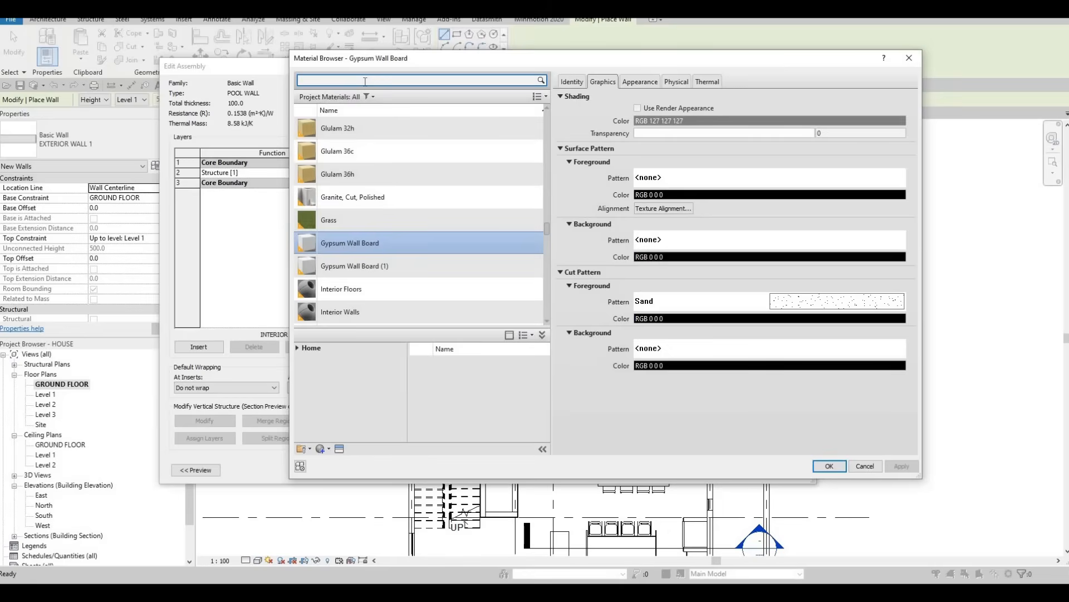
pyautogui.write('TILE')
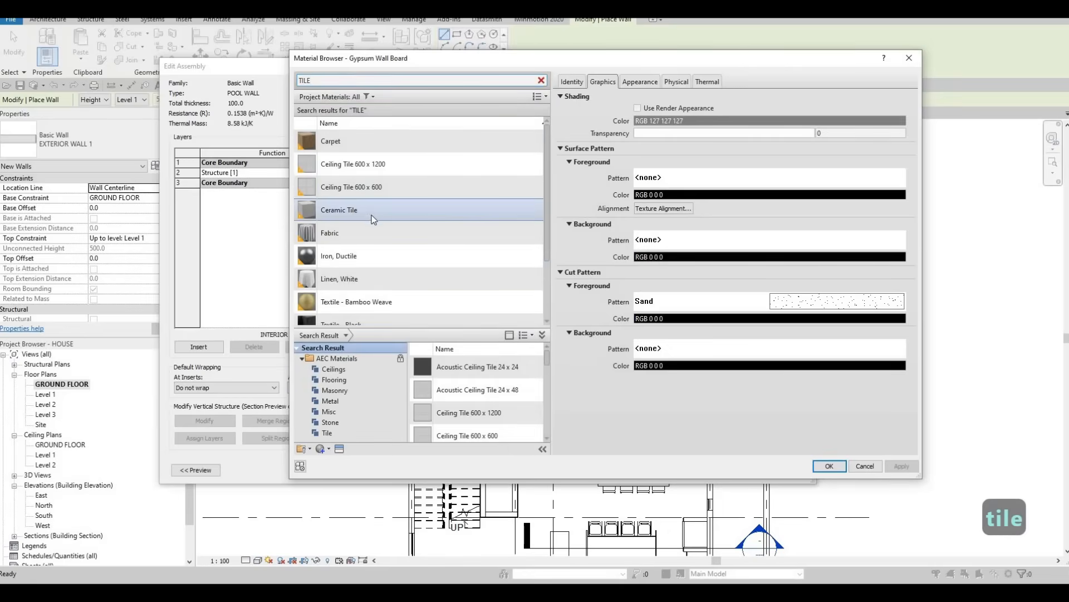
pyautogui.scroll(-3, 406, 231)
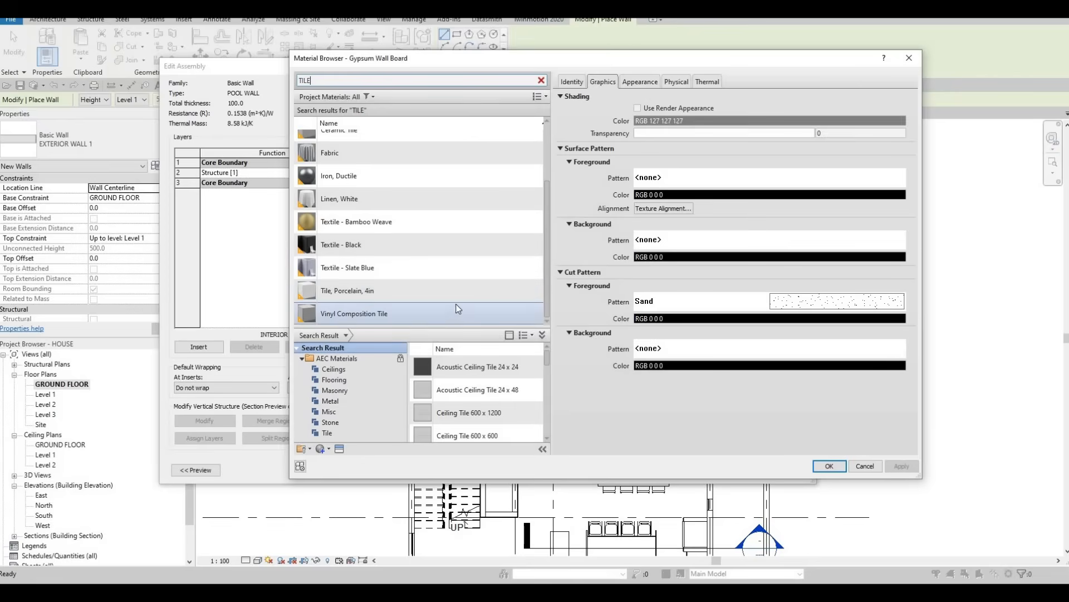
pyautogui.click(472, 313)
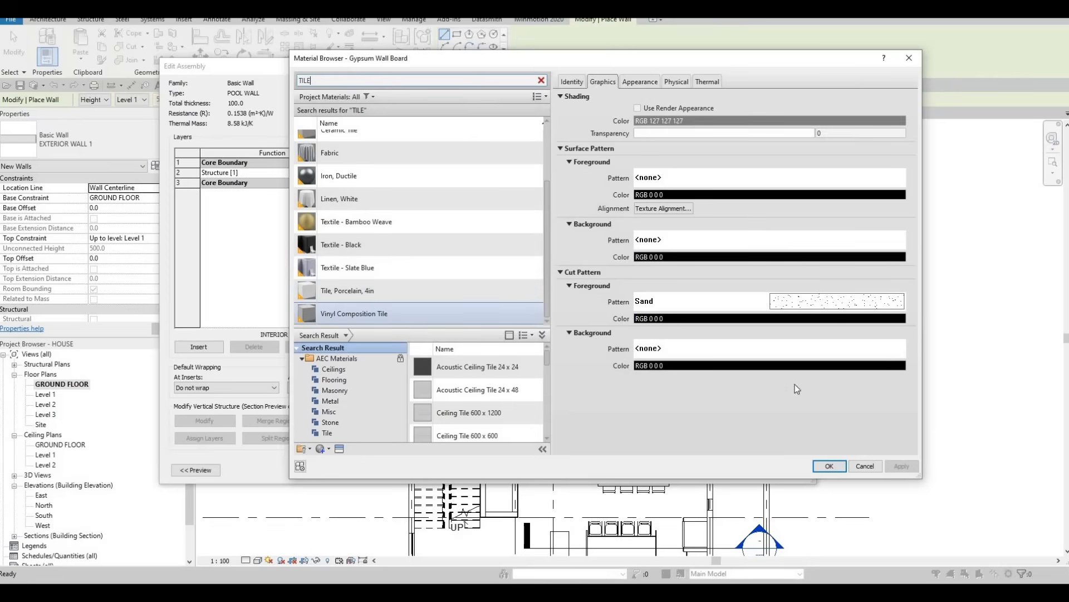
pyautogui.click(829, 467)
pyautogui.click(665, 460)
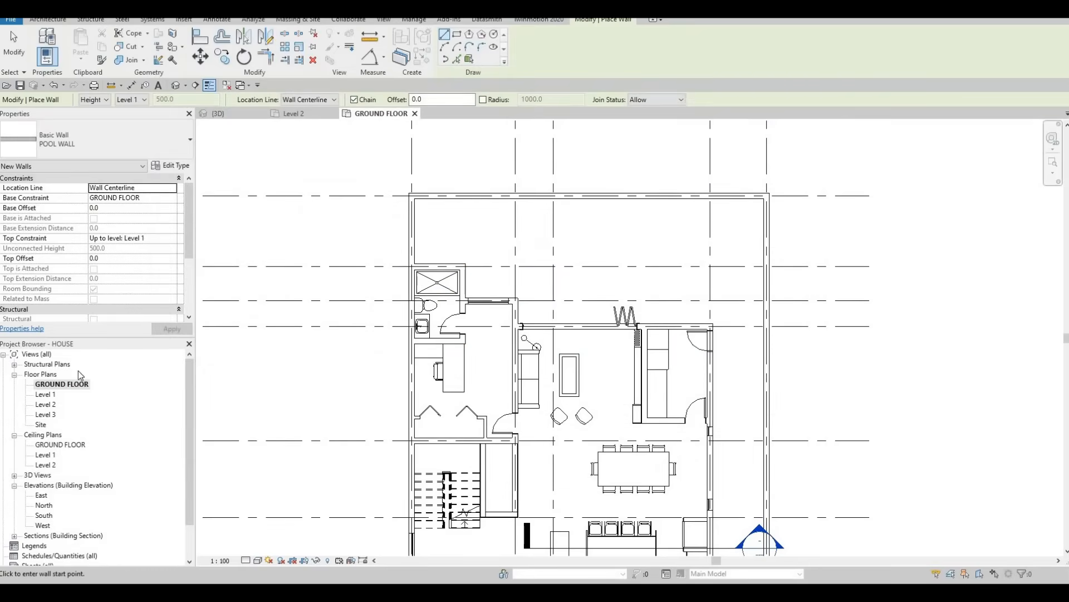
# Check the level heights in the South elevation and return to the GROUND FLOOR plan
pyautogui.doubleClick(44, 515)
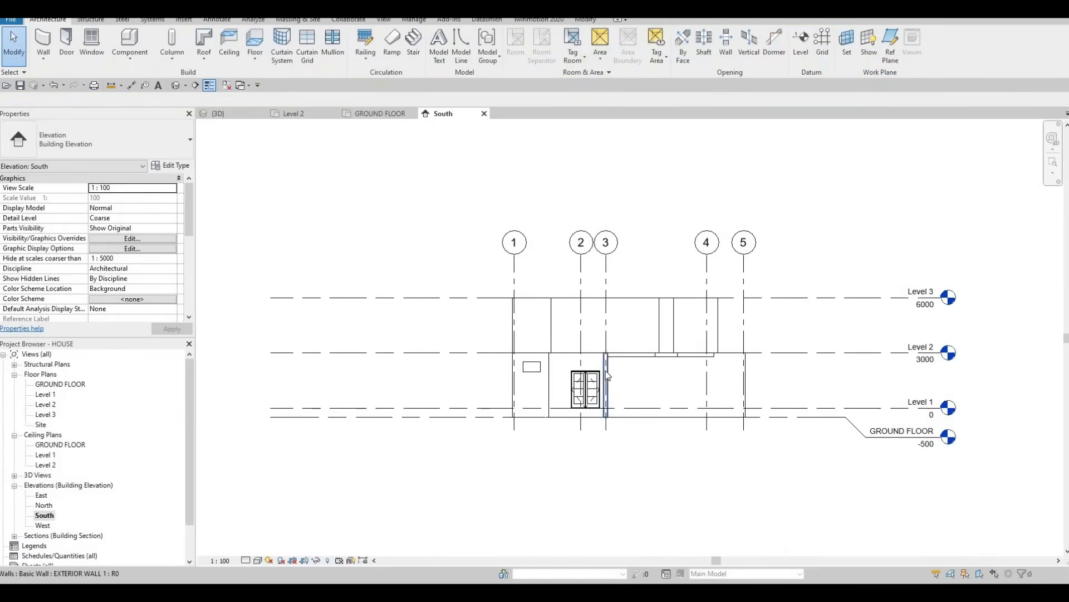
pyautogui.moveTo(606, 371)
pyautogui.mouseDown(button='middle')
pyautogui.moveTo(596, 329)
pyautogui.moveTo(623, 305)
pyautogui.moveTo(613, 284)
pyautogui.mouseUp(button='middle')
pyautogui.moveTo(525, 346); pyautogui.dragTo(507, 315, button='middle')
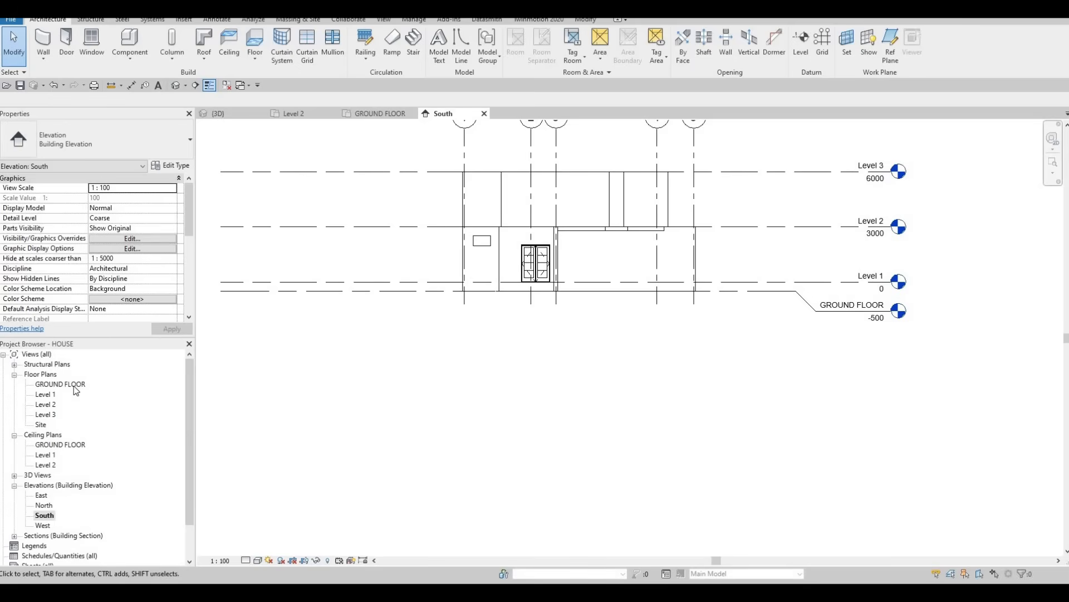
pyautogui.click(378, 113)
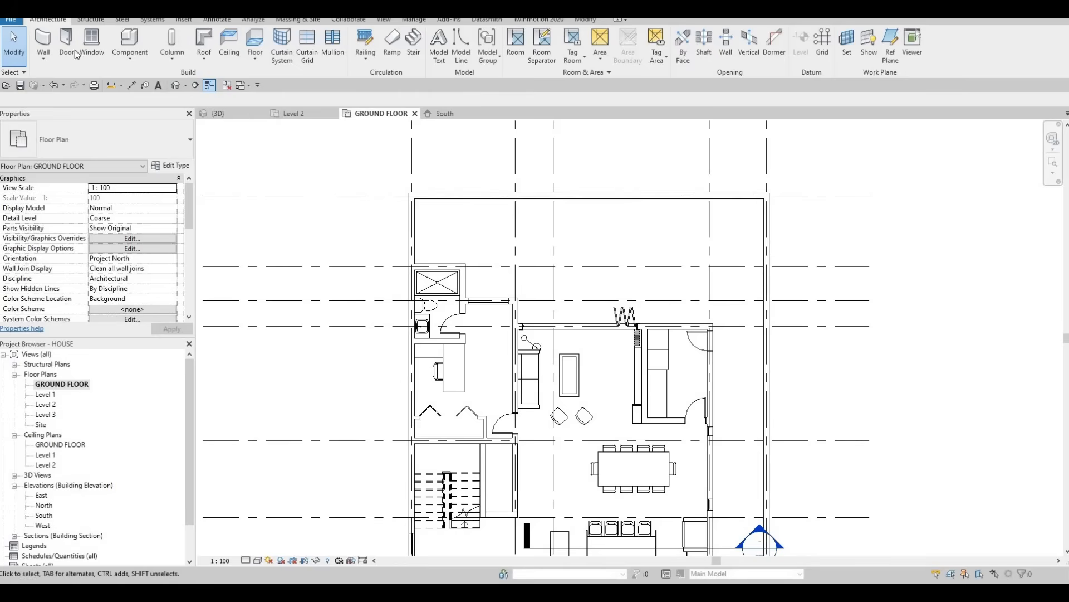
# Prepare new POOL WALL walls with the top constrained to GROUND FLOOR and a base offset of -2000
pyautogui.click(42, 44)
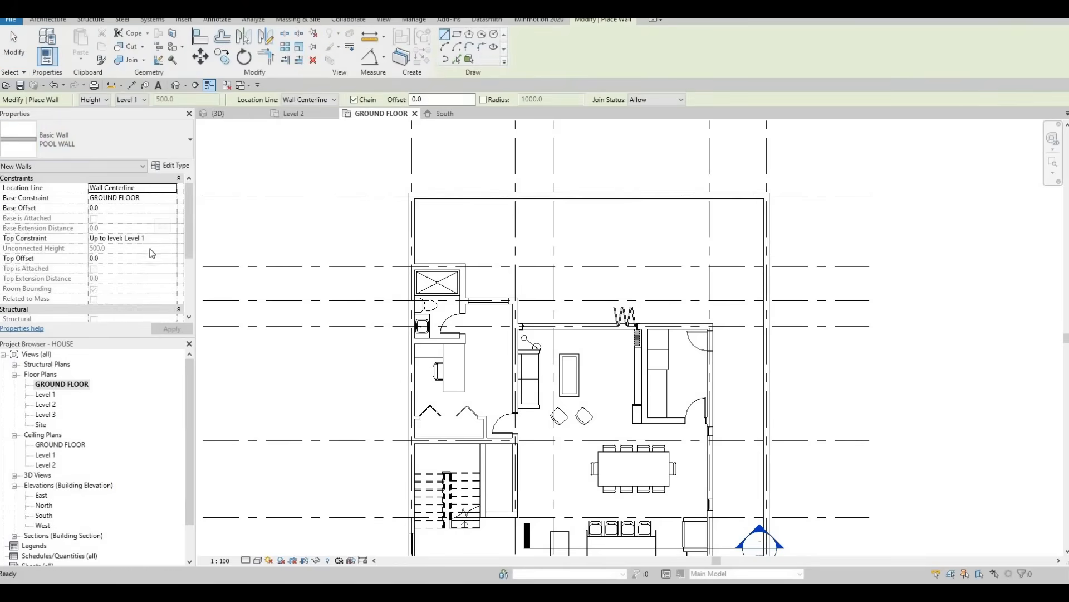
pyautogui.click(139, 238)
pyautogui.click(129, 258)
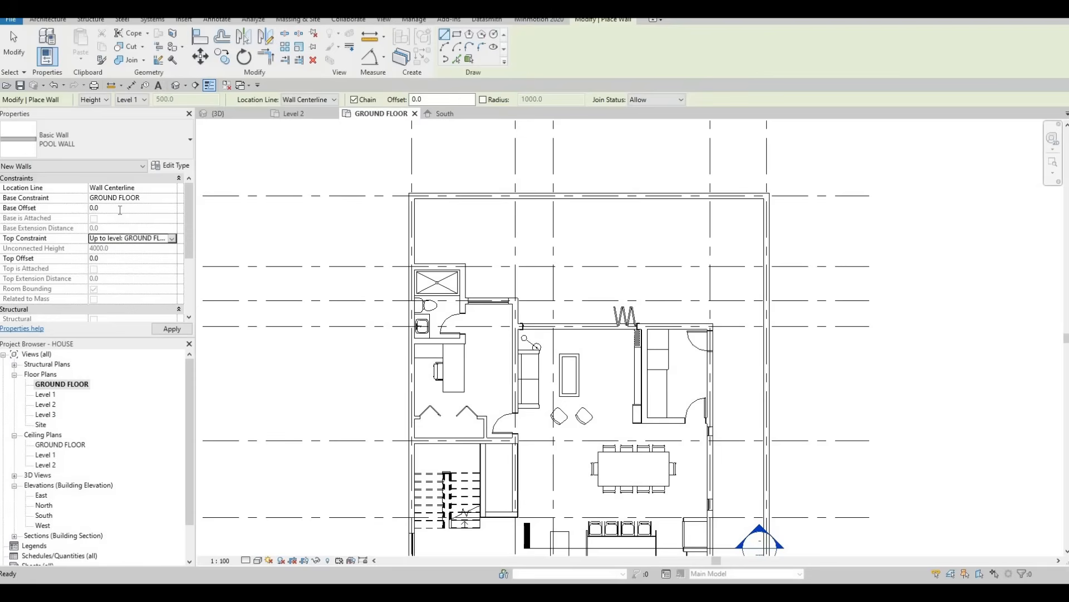
pyautogui.click(119, 210)
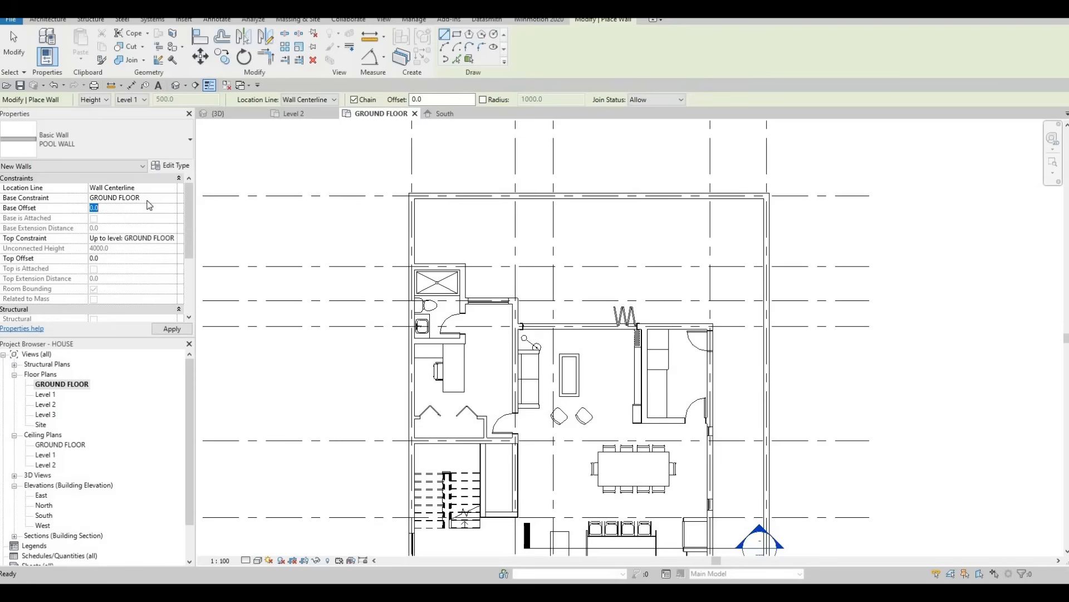
pyautogui.write('-2000')
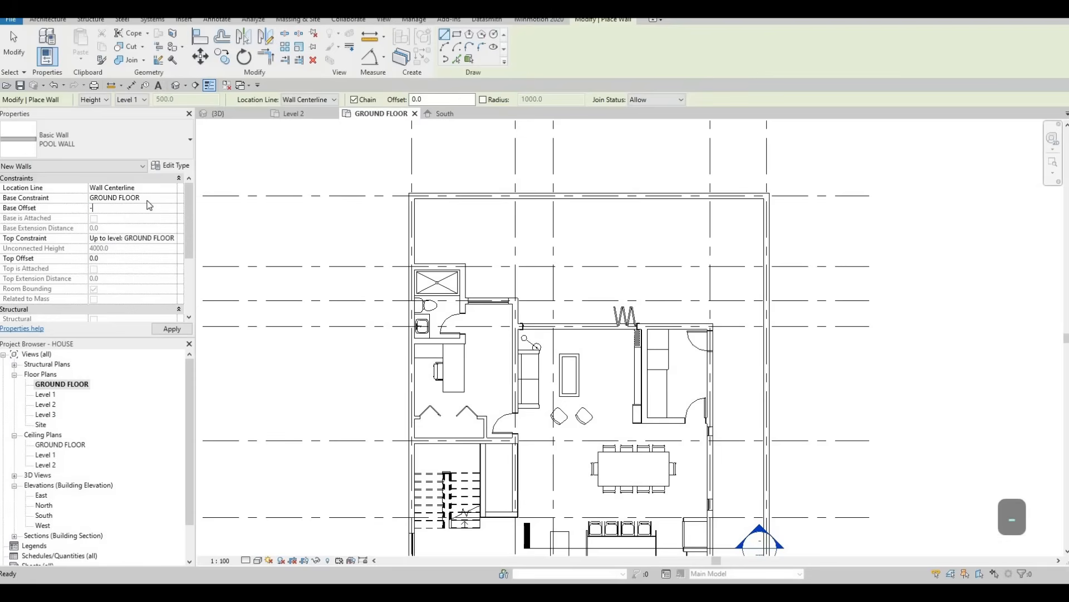
pyautogui.click(179, 329)
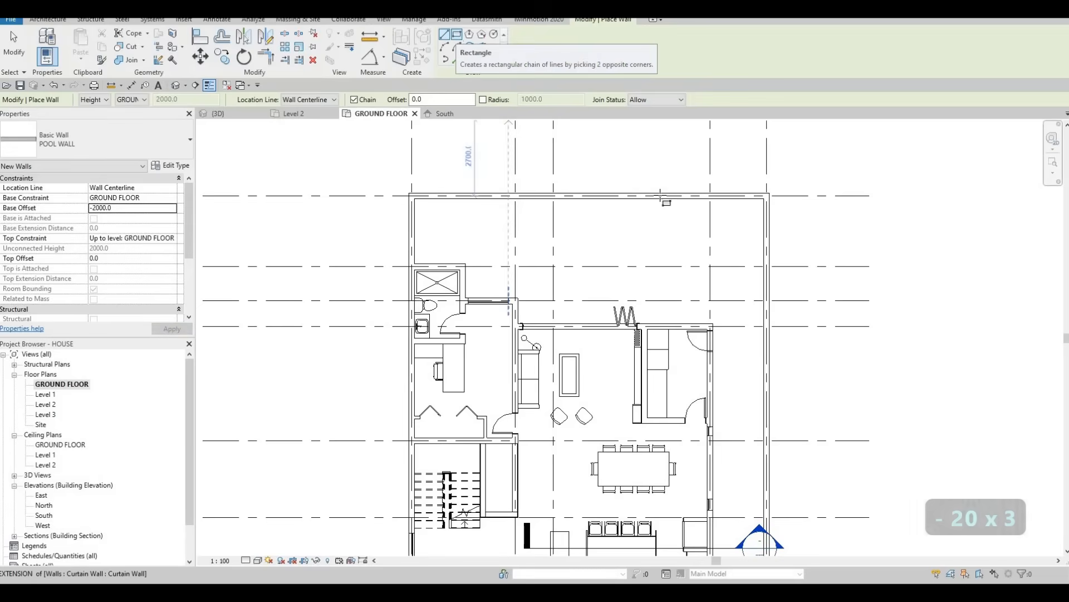
# Draw a rectangle of pool walls about 4700 by 2600 mm in the yard near its upper-right corner
pyautogui.click(457, 35)
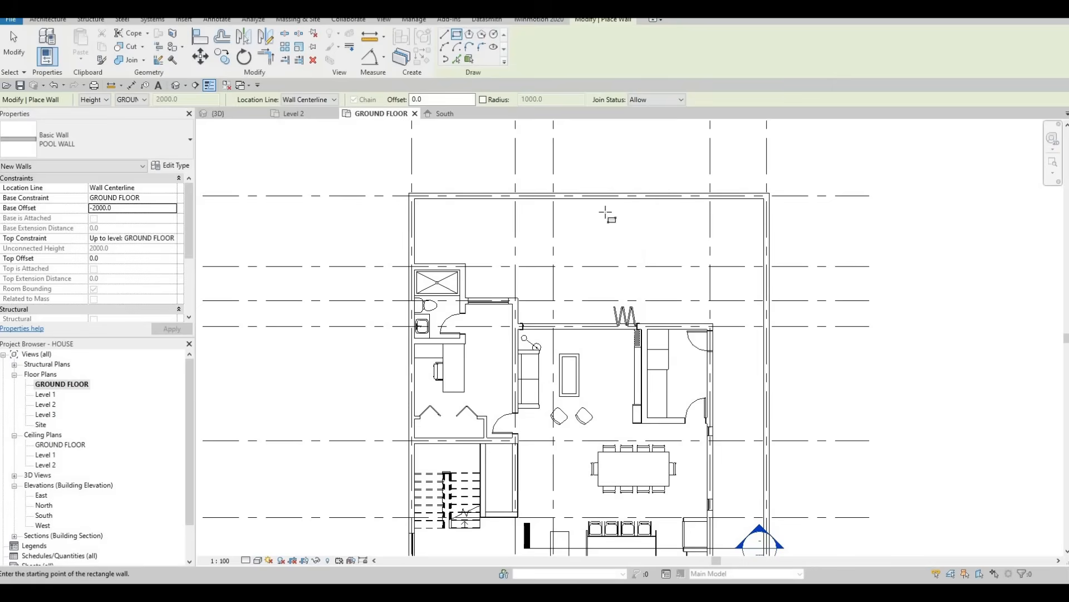
pyautogui.click(602, 210)
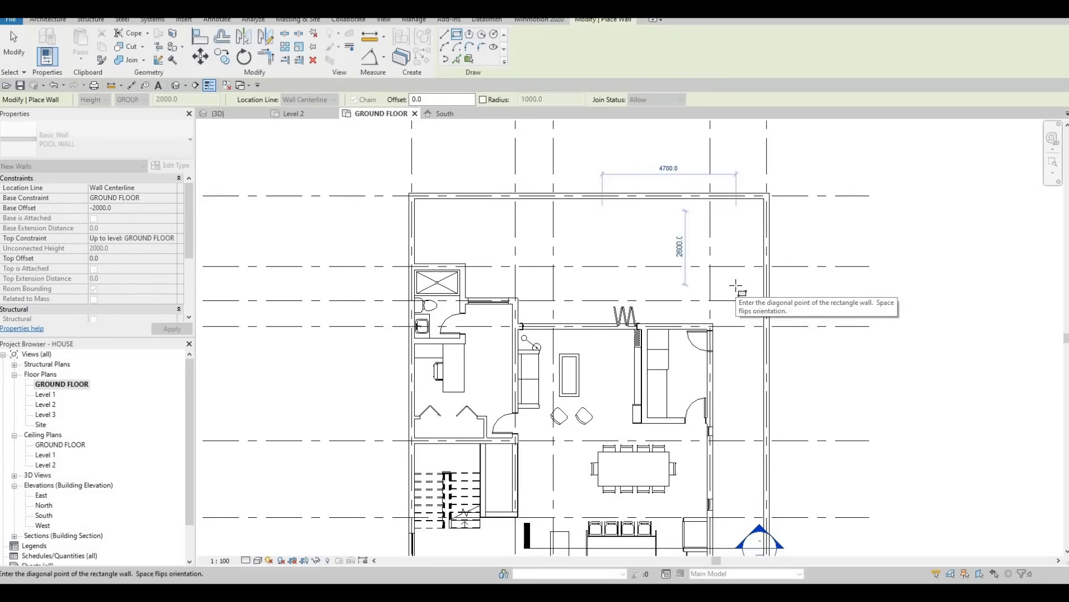
pyautogui.click(735, 286)
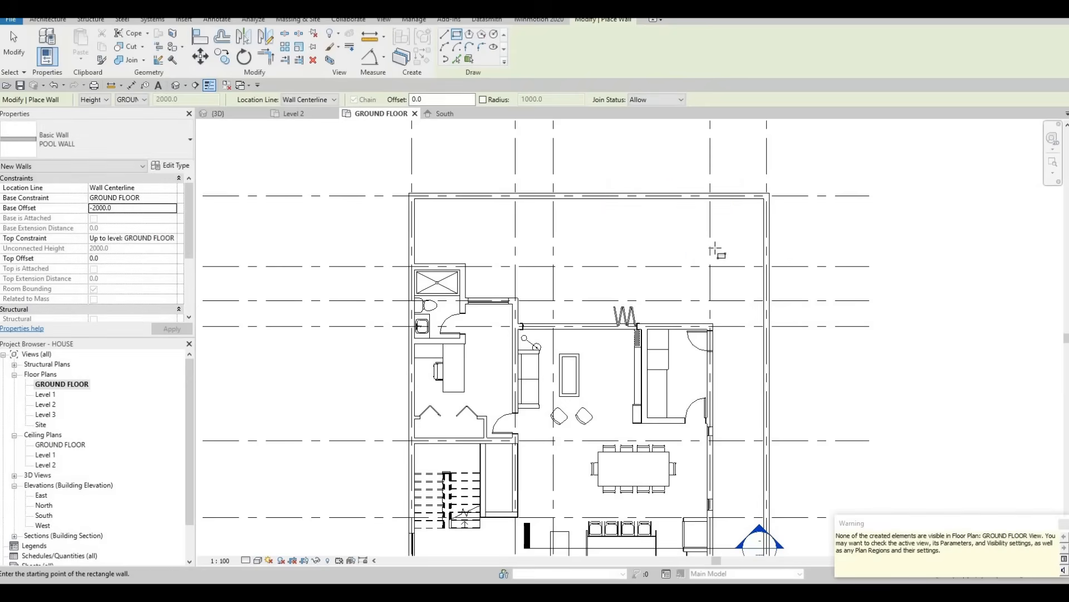
pyautogui.press('Escape')
pyautogui.press('Escape')
pyautogui.press('Escape')
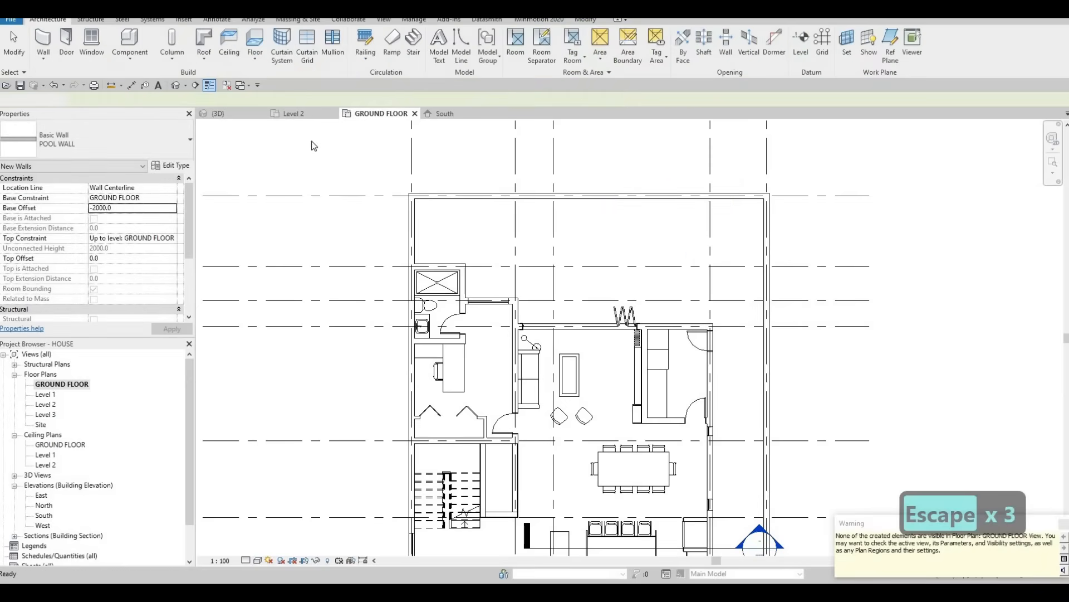
# Select all four pool walls in the 3D view and set their top offset to 50
pyautogui.keyDown('shift'); pyautogui.moveTo(780, 344); pyautogui.dragTo(934, 336); pyautogui.keyUp('shift')
pyautogui.keyDown('shift'); pyautogui.moveTo(934, 336); pyautogui.dragTo(634, 338, button='middle'); pyautogui.keyUp('shift')
pyautogui.press('Tab')
pyautogui.click(549, 321)
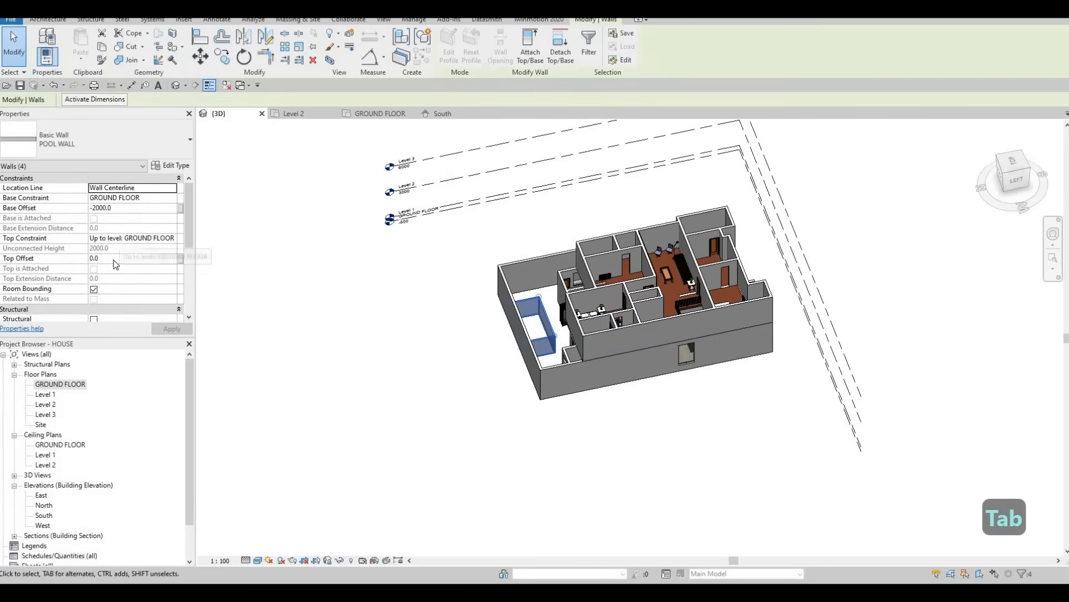
pyautogui.click(114, 260)
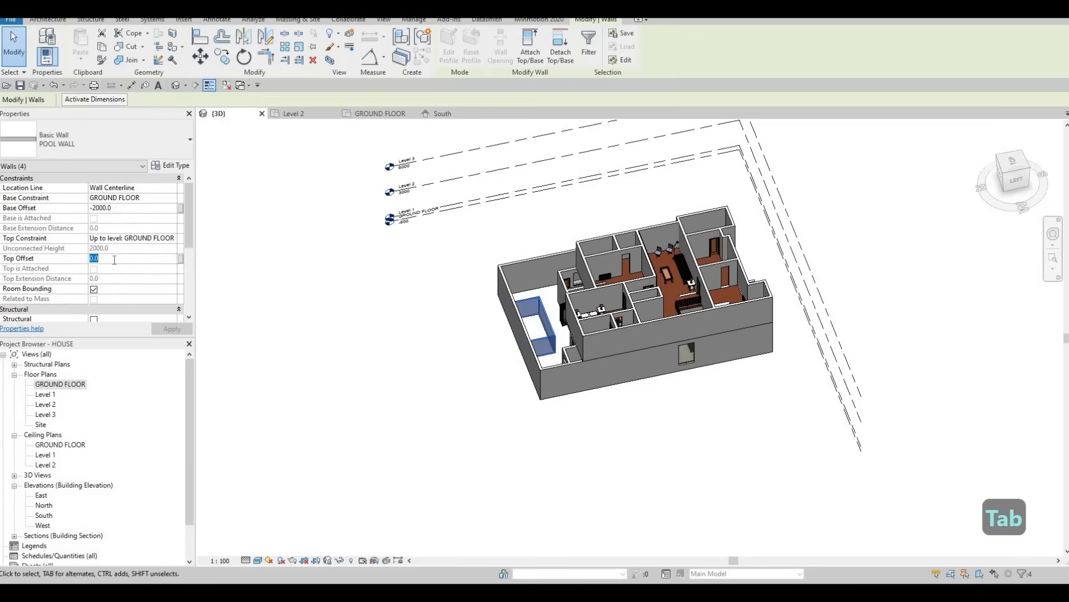
pyautogui.write('50')
pyautogui.click(172, 329)
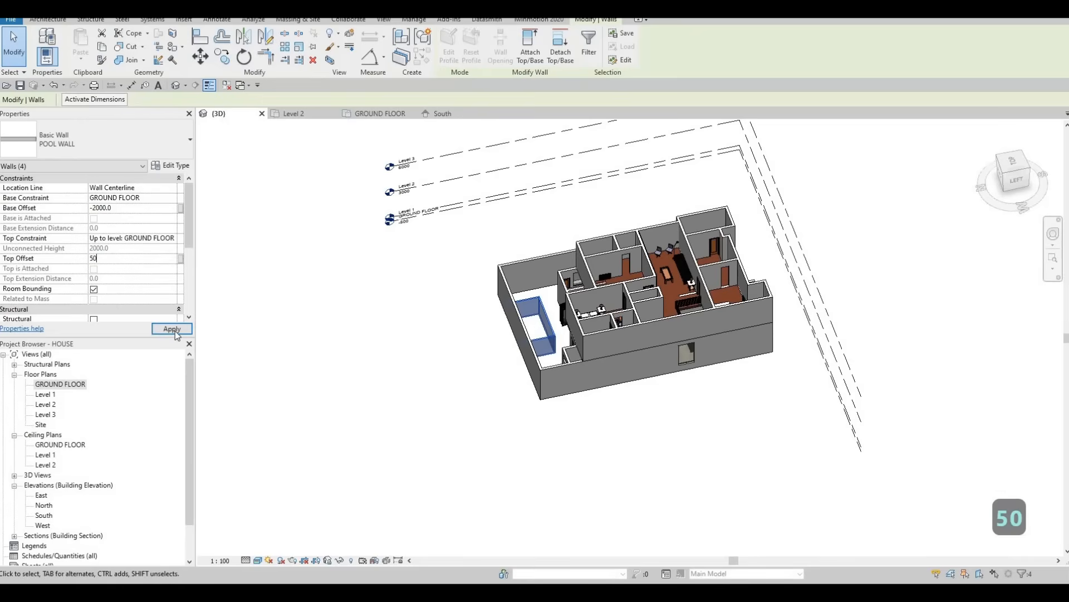
# Clear the wall selection and return to the GROUND FLOOR plan
pyautogui.press('Escape')
pyautogui.press('Escape')
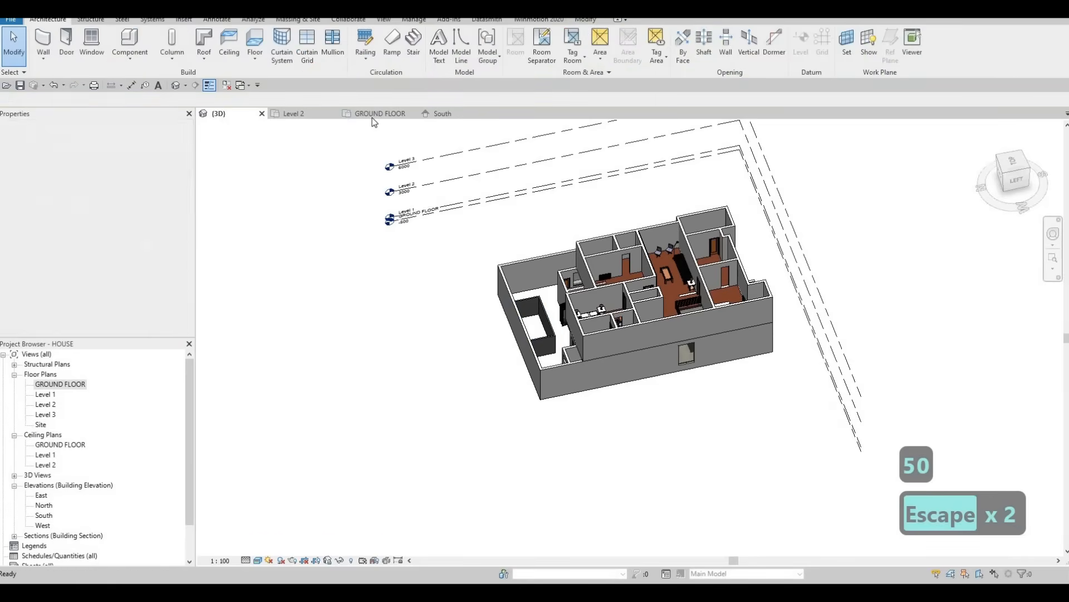
pyautogui.click(373, 114)
pyautogui.press('Escape')
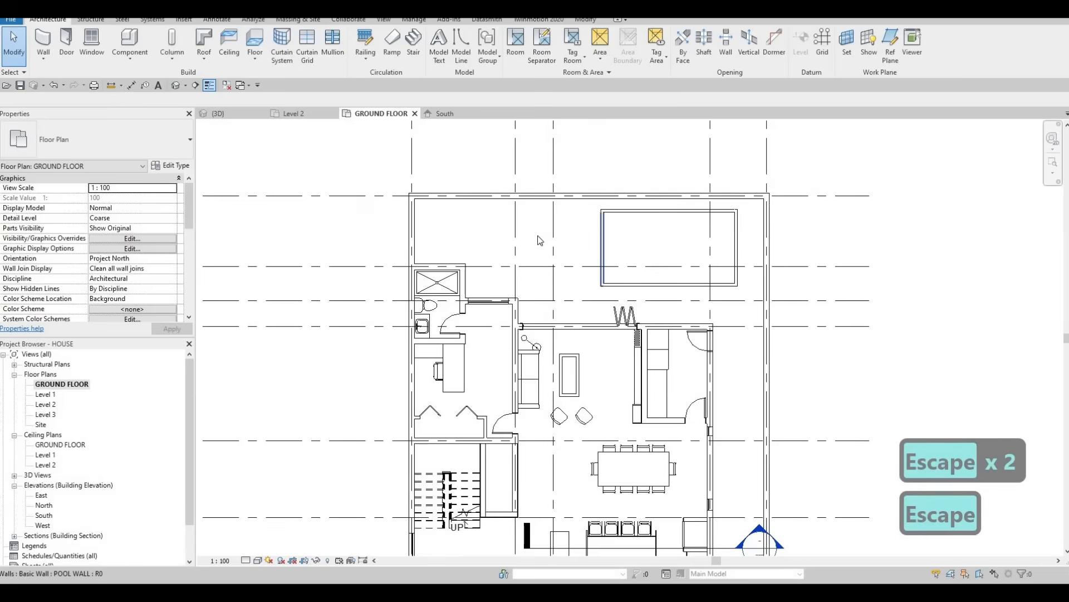
# Examine the View Range settings of the GROUND FLOOR plan, including the level options for View Depth, without changing them
pyautogui.scroll(-5, 127, 223)
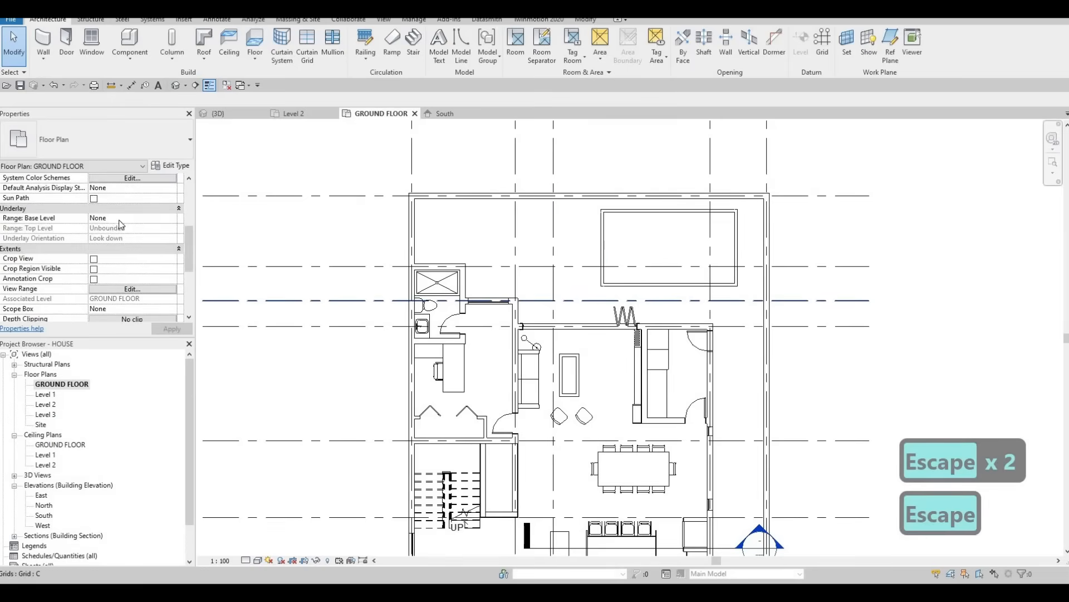
pyautogui.click(130, 209)
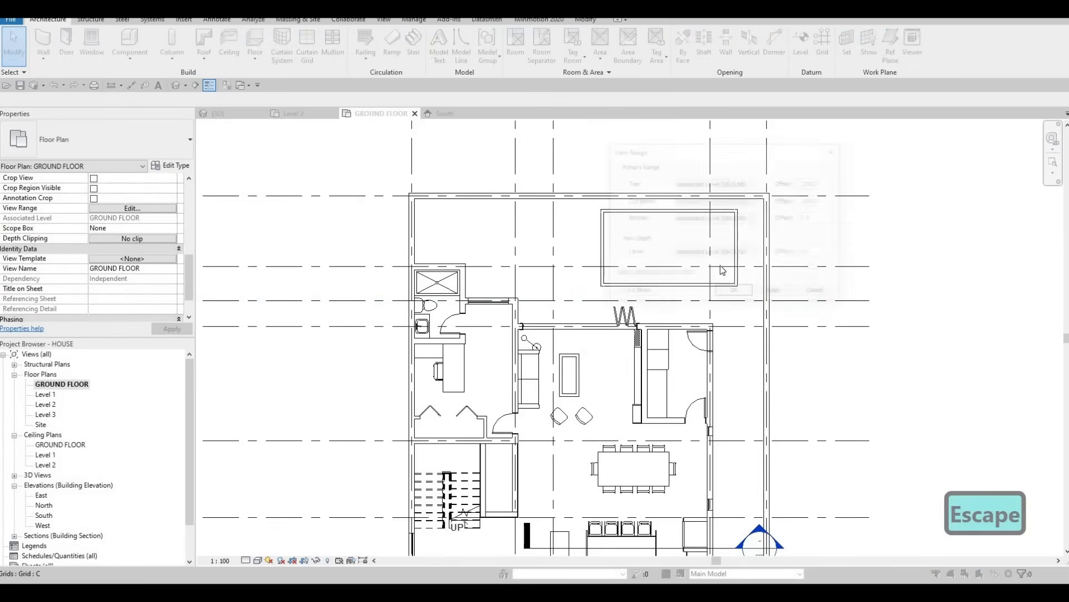
pyautogui.click(754, 254)
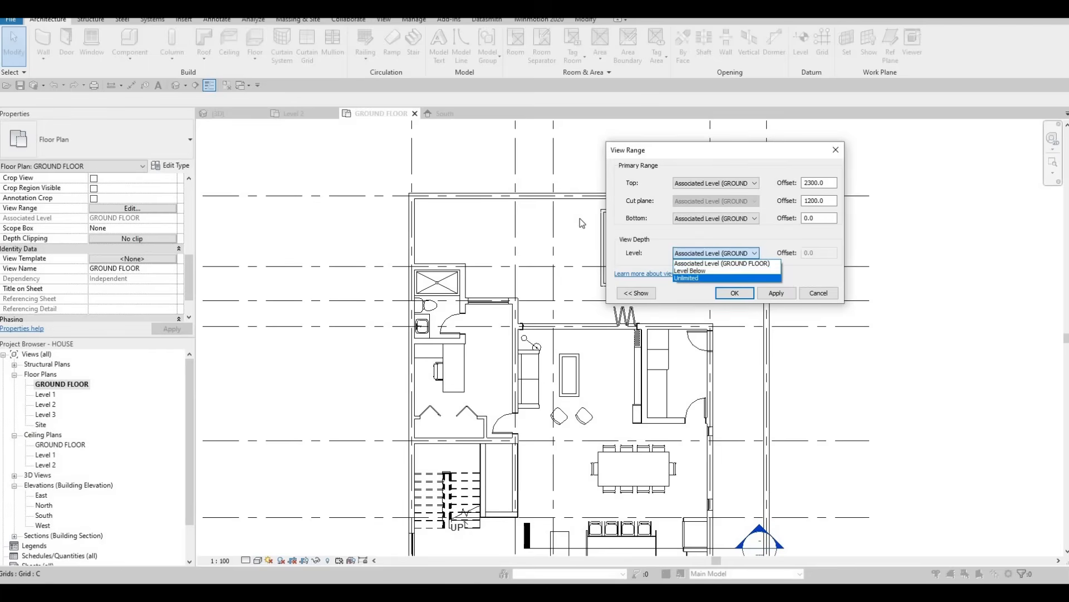
pyautogui.press('Escape')
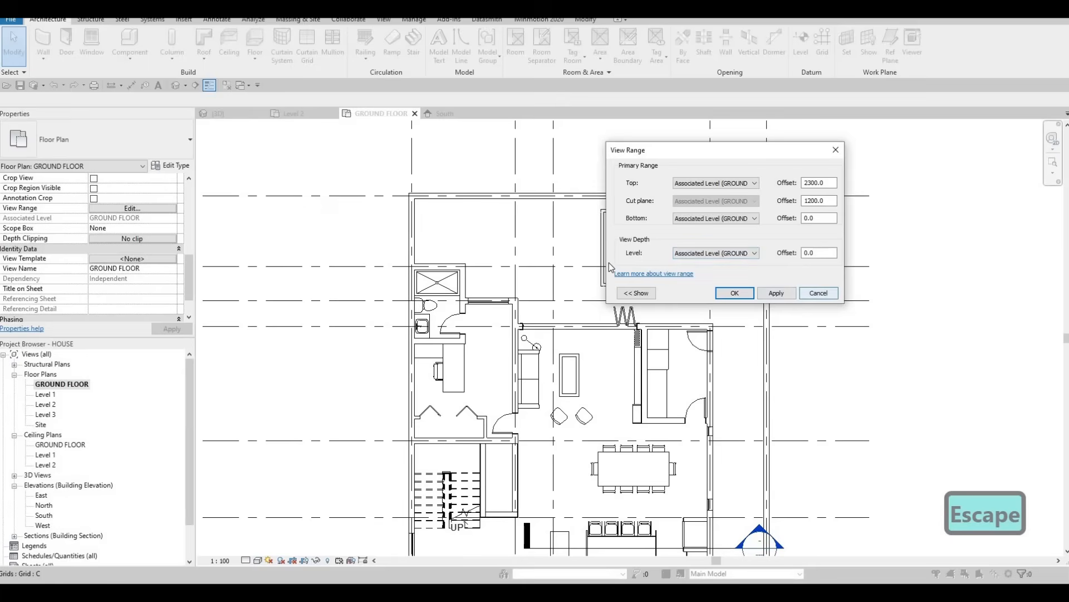
pyautogui.press('Escape')
pyautogui.press('Escape')
# Nudge the lower pool wall upward so it is about 2440 mm from the upper pool wall
pyautogui.moveTo(608, 312)
pyautogui.mouseDown(button='middle')
pyautogui.moveTo(599, 332)
pyautogui.moveTo(626, 305)
pyautogui.mouseUp(button='middle')
pyautogui.press('Escape')
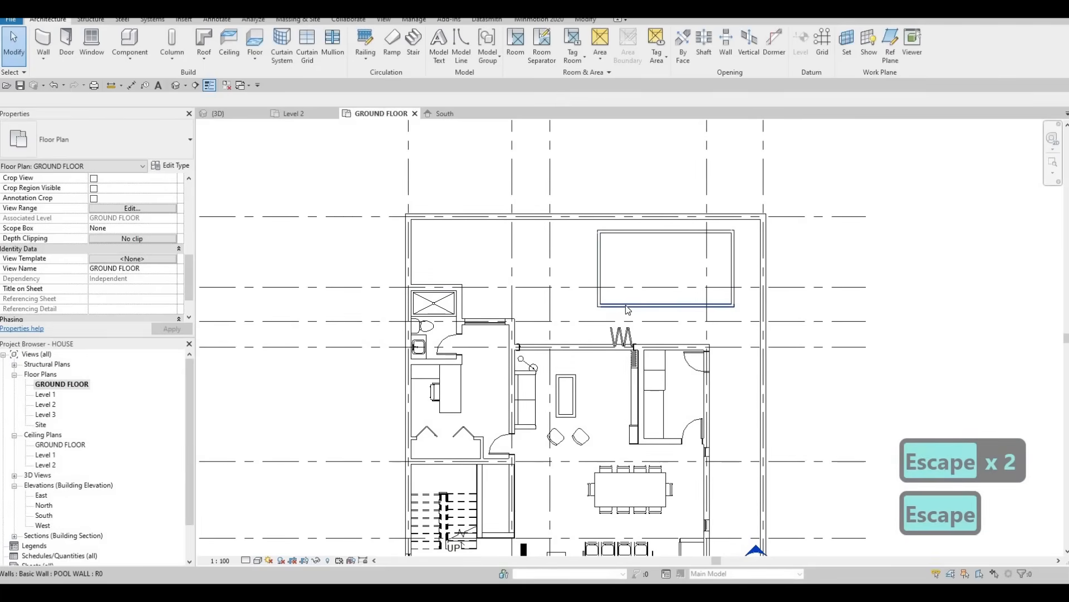
pyautogui.click(627, 310)
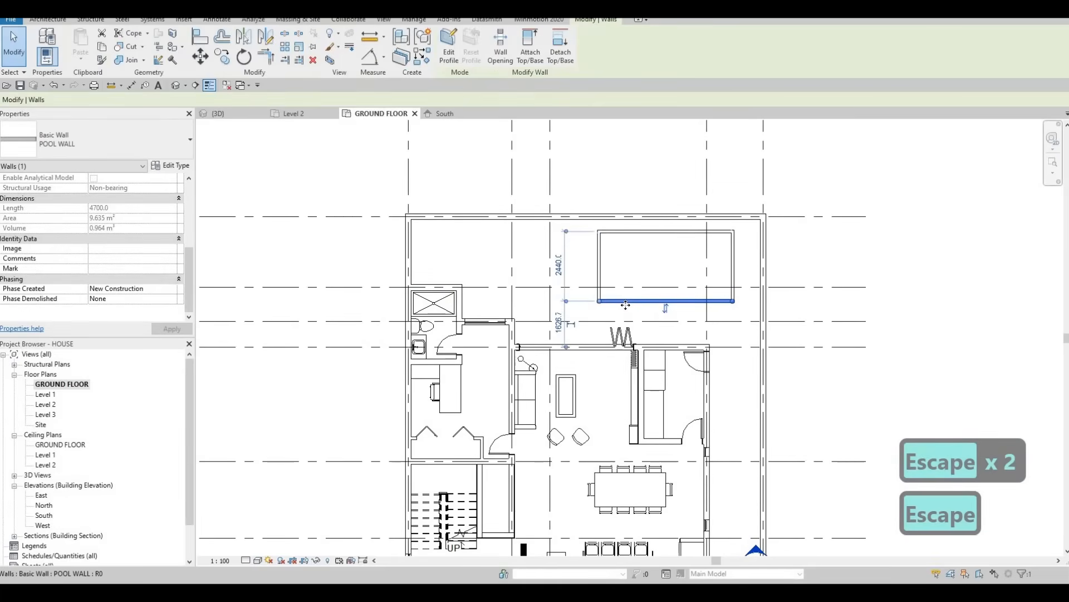
pyautogui.press('Up')
pyautogui.press('Up')
pyautogui.press('Left')
pyautogui.press('Left')
pyautogui.press('Escape')
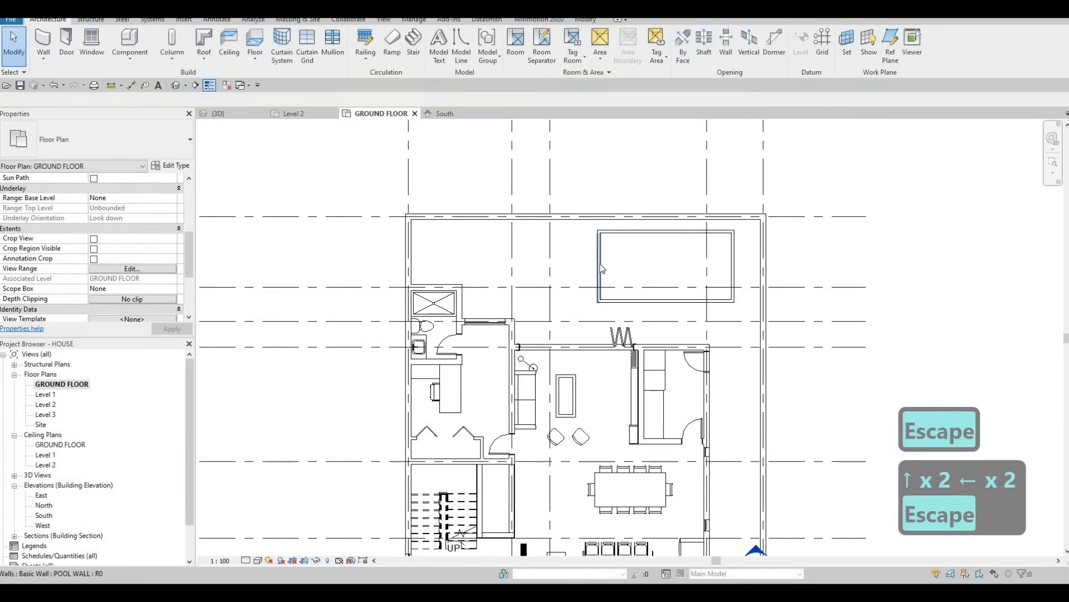
# Nudge the left pool wall outward so it is about 4860 mm from the right pool wall
pyautogui.click(600, 269)
pyautogui.press('Left')
pyautogui.press('Left')
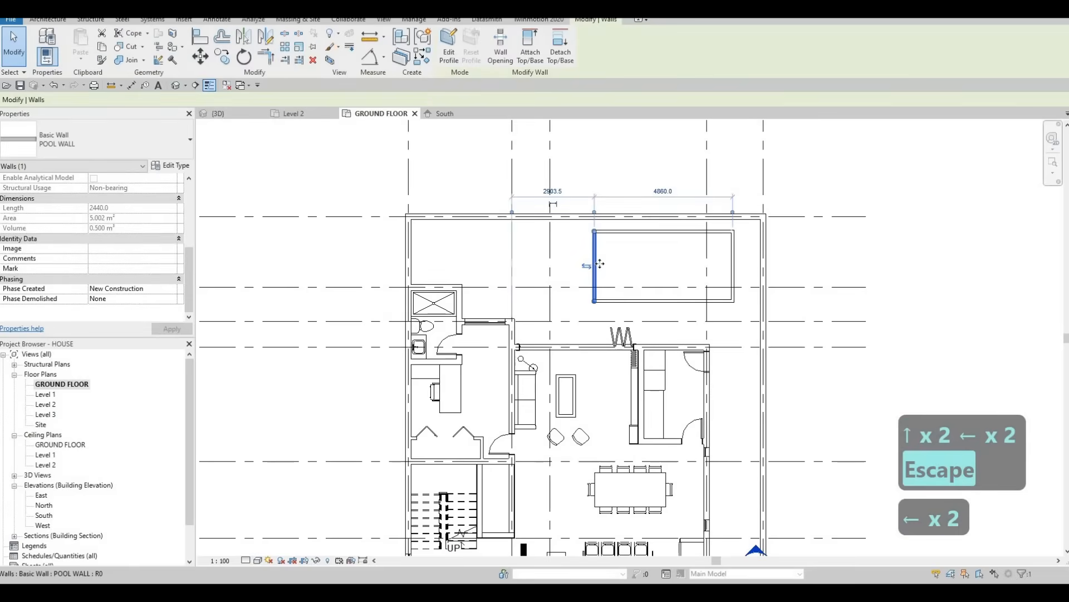
pyautogui.press('Escape')
pyautogui.press('Escape')
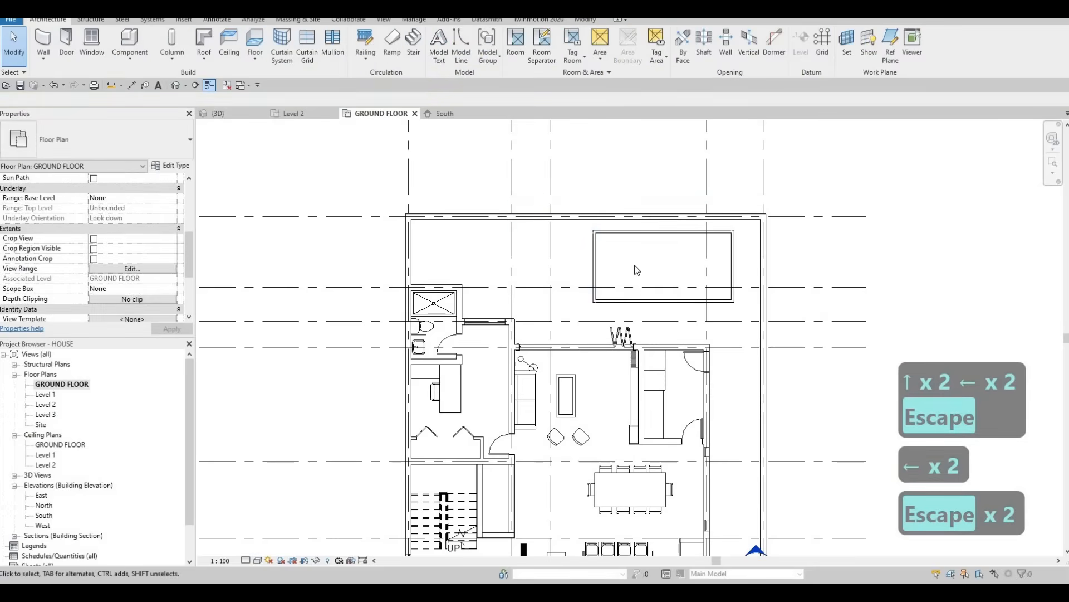
# Move the left pool wall about 1140 mm left of the nearest grid line and bring the right pool wall in after it
pyautogui.scroll(2, 637, 268)
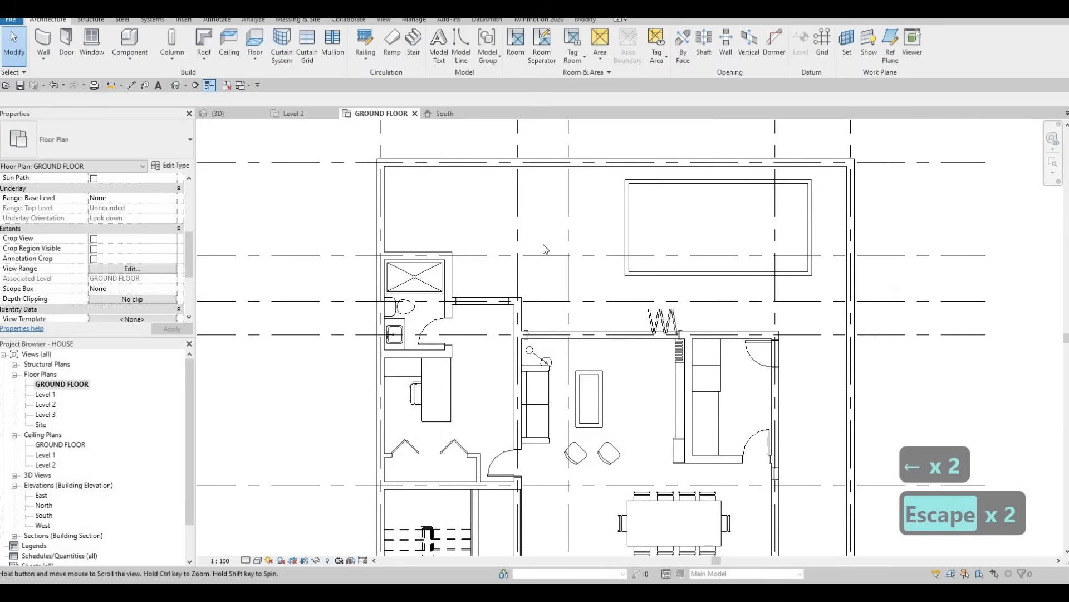
pyautogui.moveTo(578, 251); pyautogui.dragTo(616, 248, button='middle')
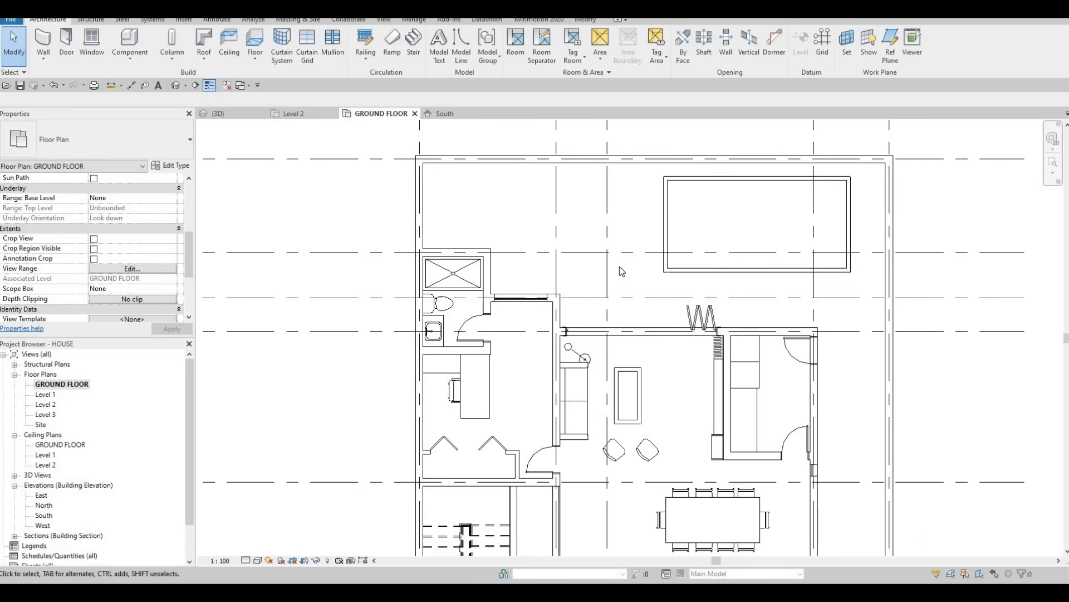
pyautogui.press('Escape')
pyautogui.press('Escape')
pyautogui.click(665, 218)
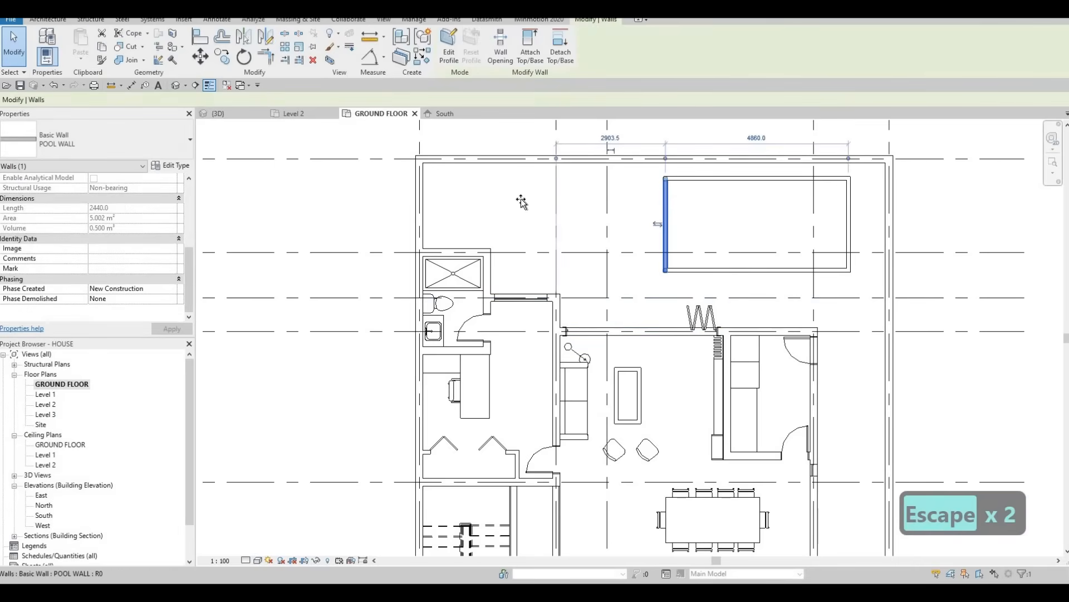
pyautogui.moveTo(521, 200); pyautogui.dragTo(510, 201)
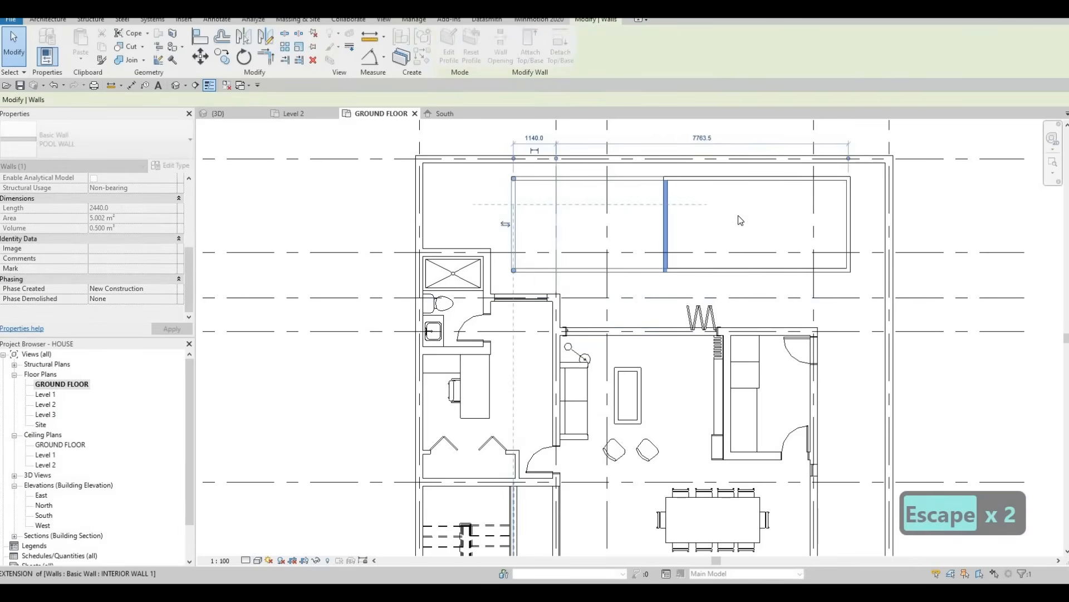
pyautogui.moveTo(847, 211); pyautogui.dragTo(693, 216)
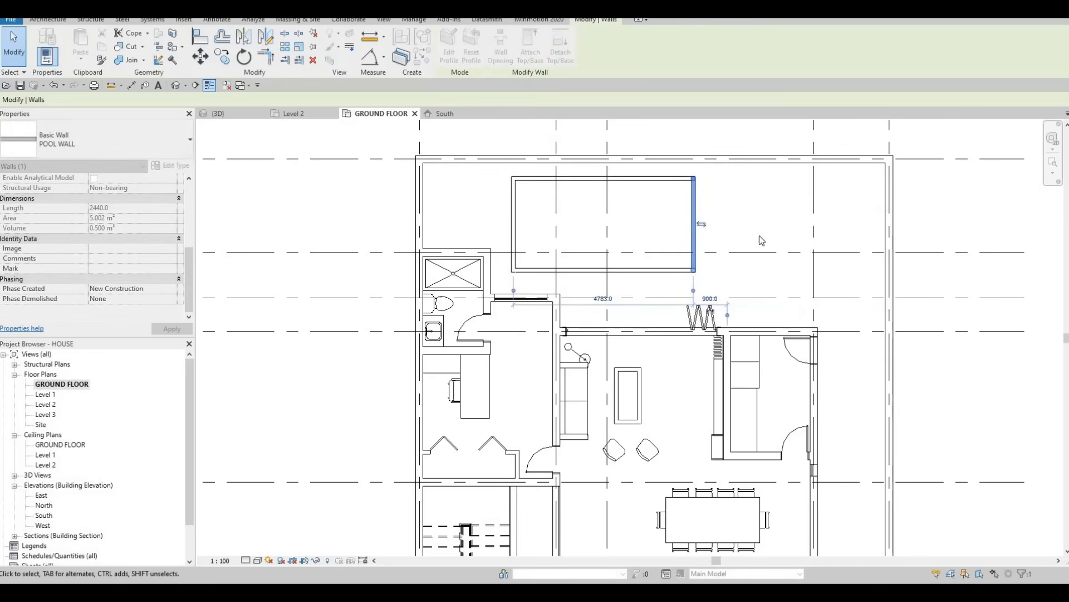
# Move the right pool wall back near the yard's right wall, and the left pool wall to about 5383 mm from it
pyautogui.moveTo(693, 201); pyautogui.dragTo(851, 201)
pyautogui.click(513, 206)
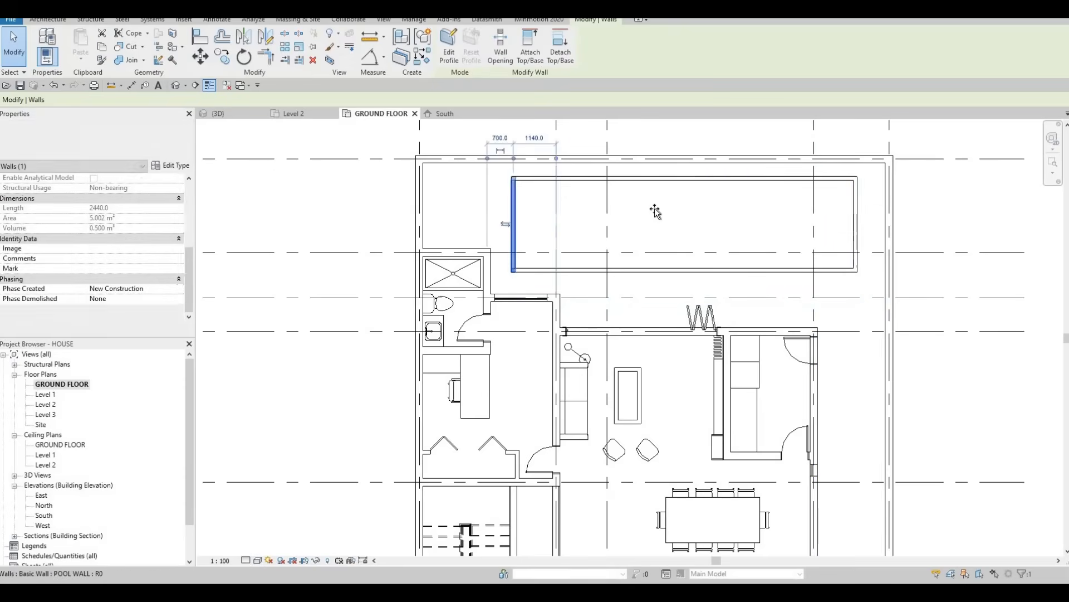
pyautogui.moveTo(655, 209); pyautogui.dragTo(653, 210)
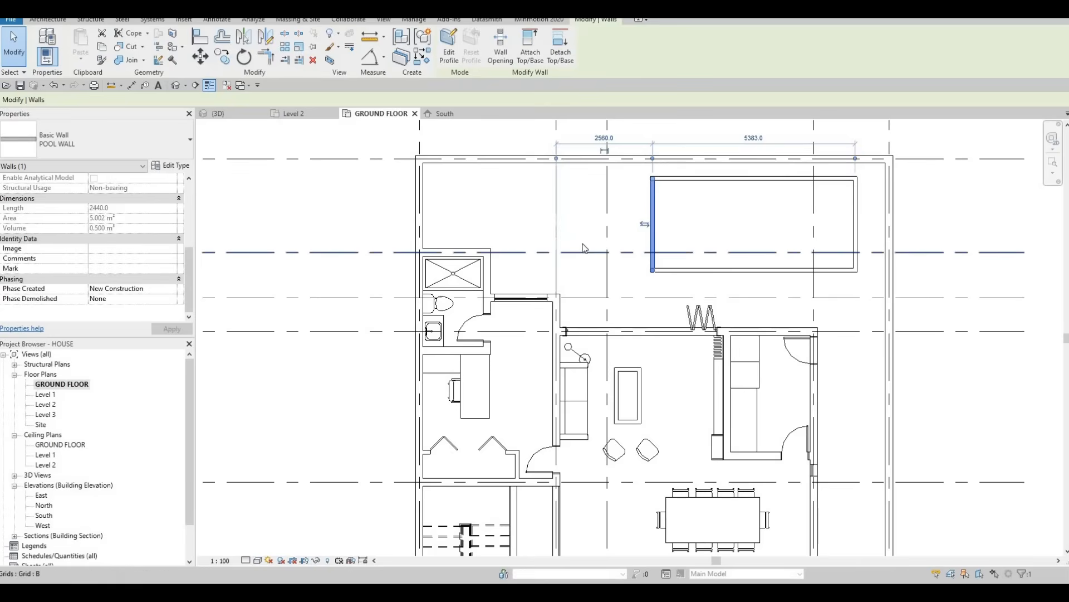
pyautogui.moveTo(573, 248); pyautogui.dragTo(565, 230, button='middle')
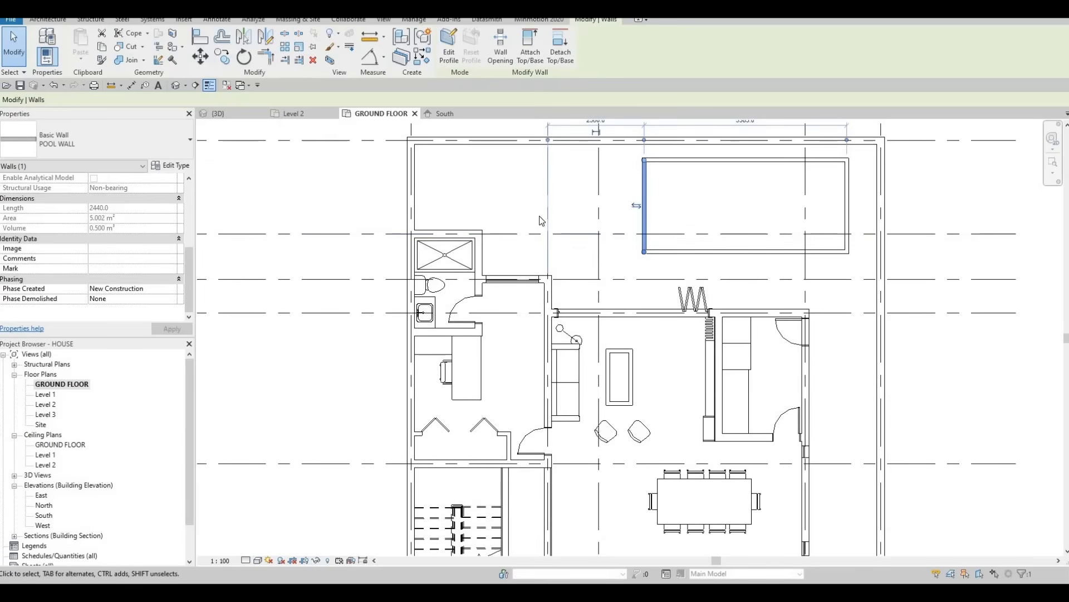
pyautogui.moveTo(523, 215); pyautogui.dragTo(496, 195, button='middle')
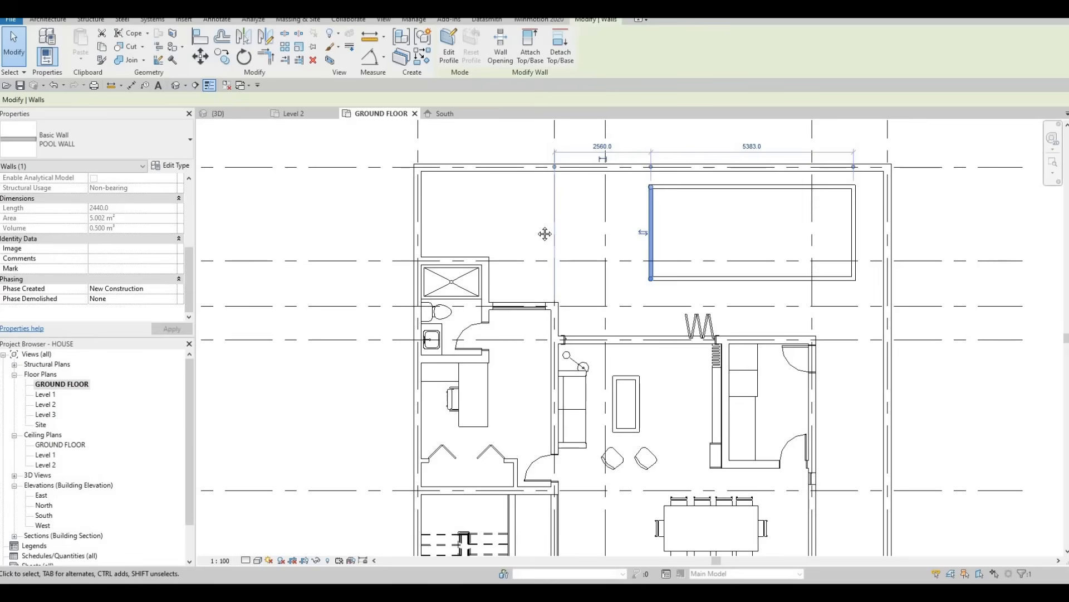
pyautogui.moveTo(607, 256); pyautogui.dragTo(513, 262, button='middle')
pyautogui.press('Escape')
pyautogui.press('Escape')
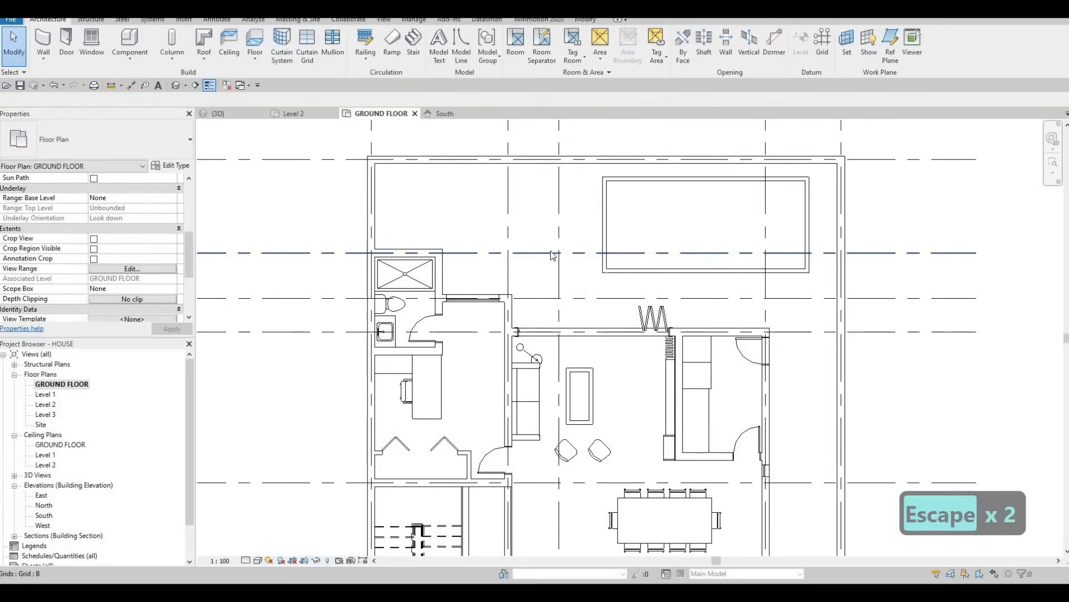
# Create an in-place model in the Generic Models category, keeping the default name
pyautogui.moveTo(448, 203); pyautogui.dragTo(446, 196, button='middle')
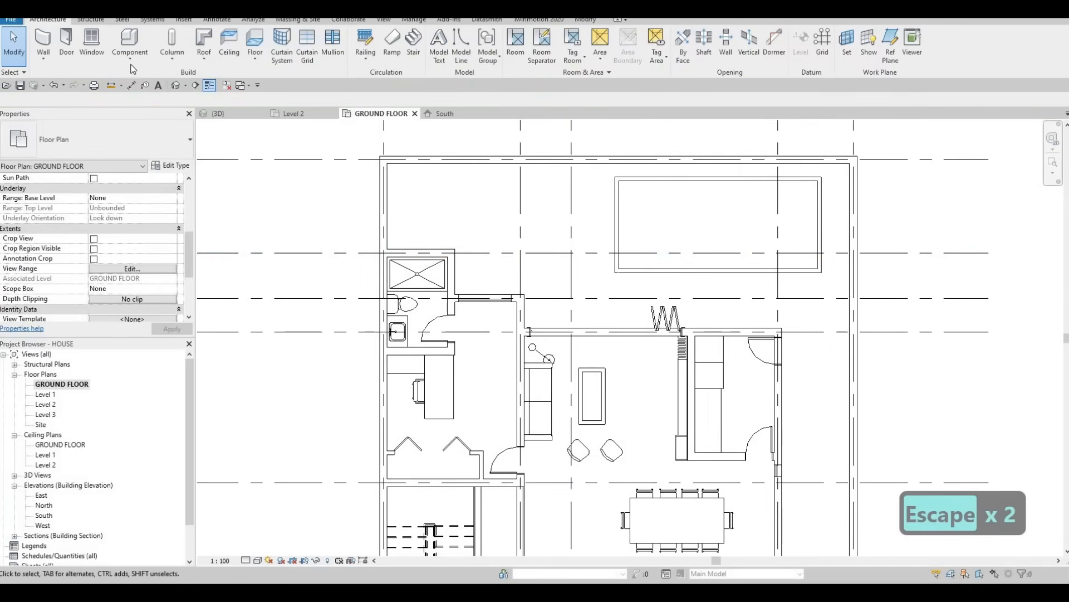
pyautogui.click(146, 108)
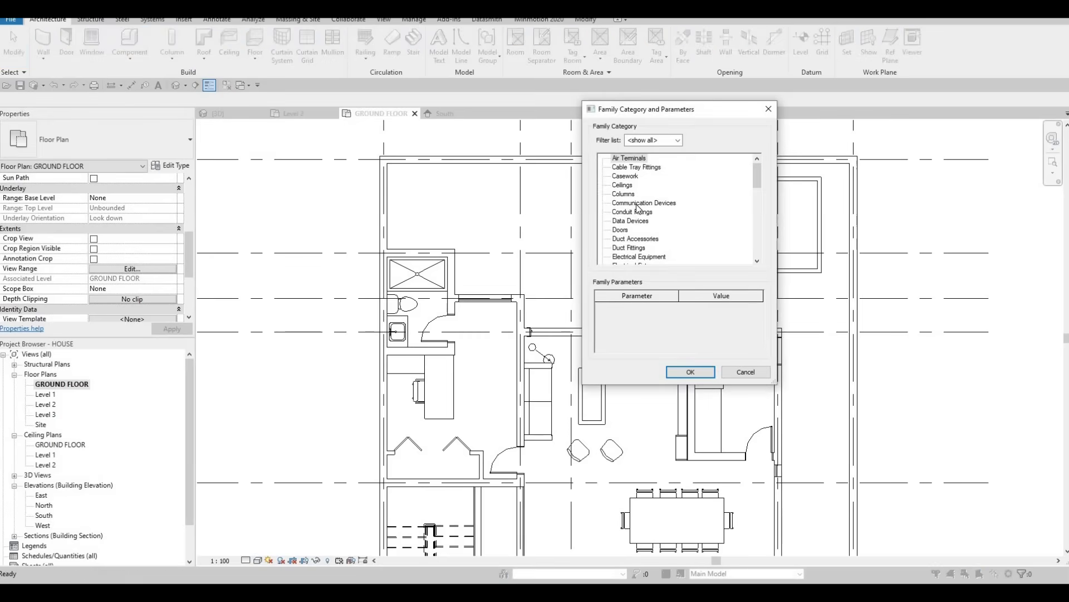
pyautogui.scroll(-4, 643, 223)
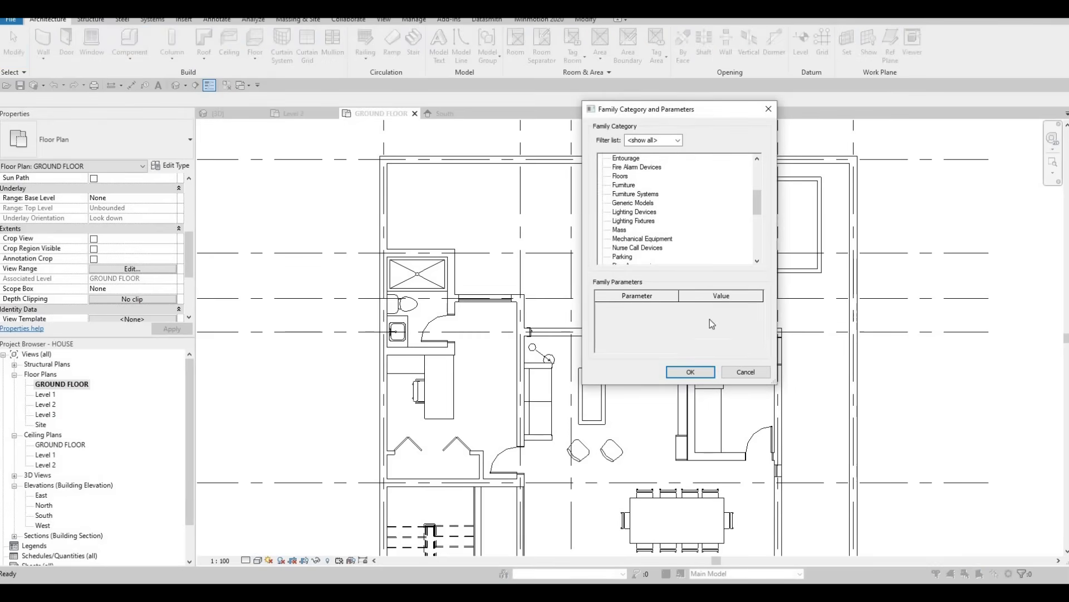
pyautogui.click(691, 371)
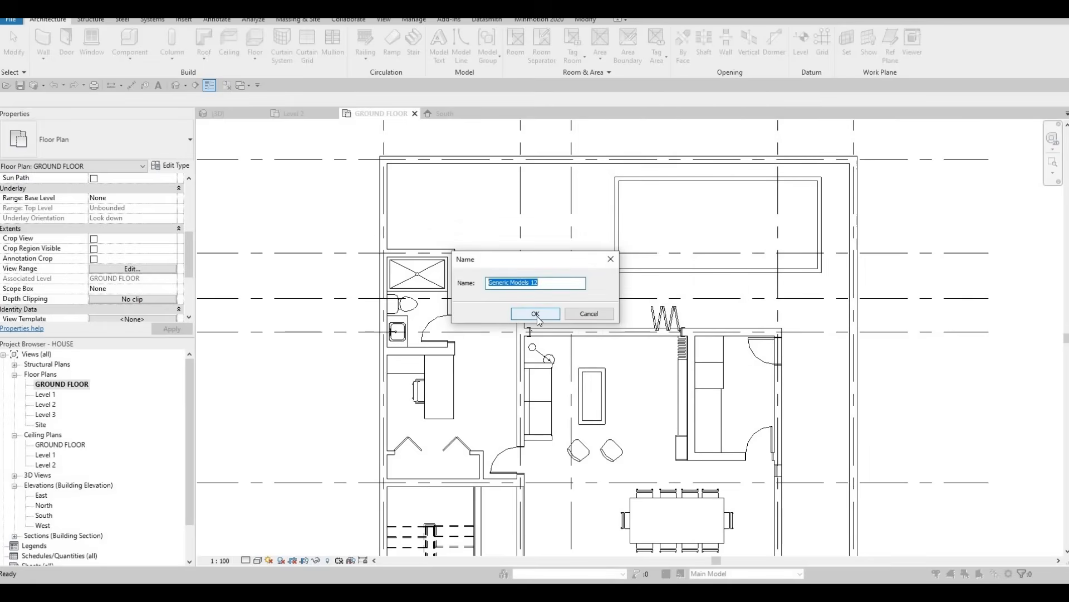
pyautogui.click(536, 314)
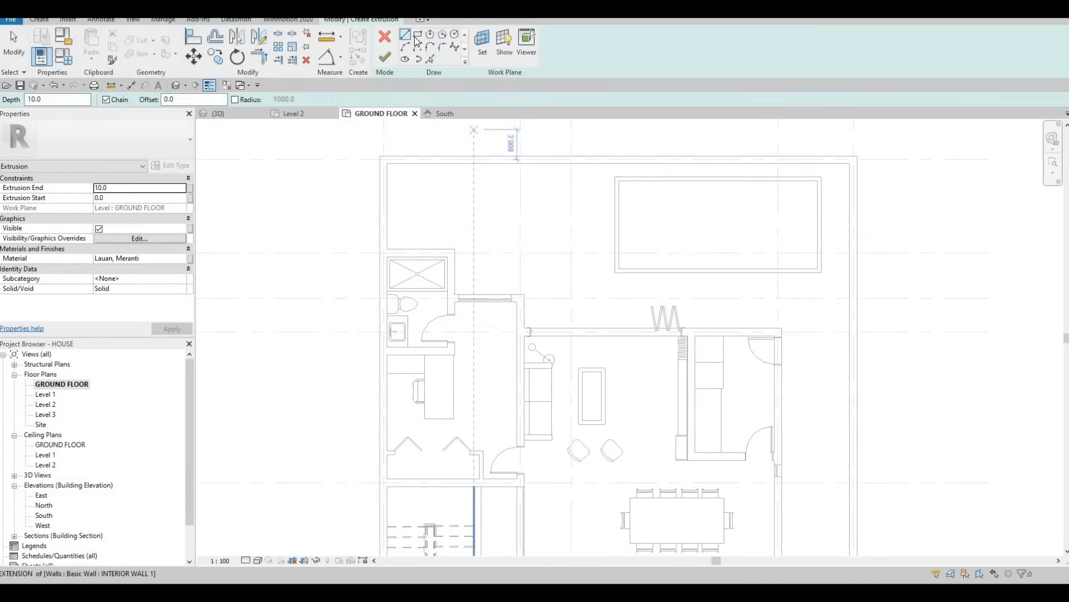
# Sketch a rectangular extrusion profile along the inner faces of the four pool walls
pyautogui.click(619, 180)
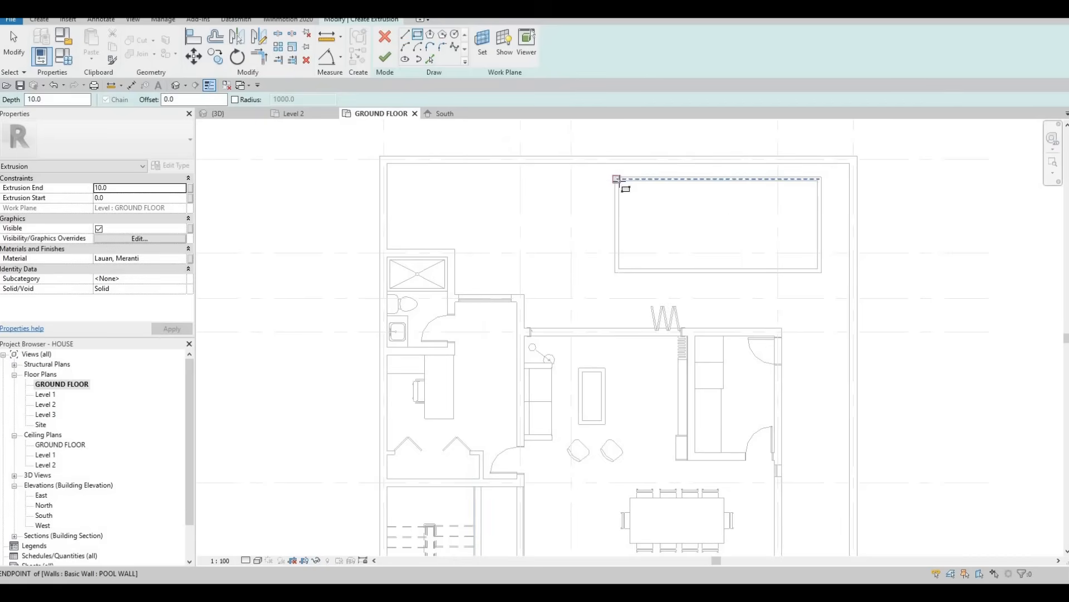
pyautogui.click(817, 268)
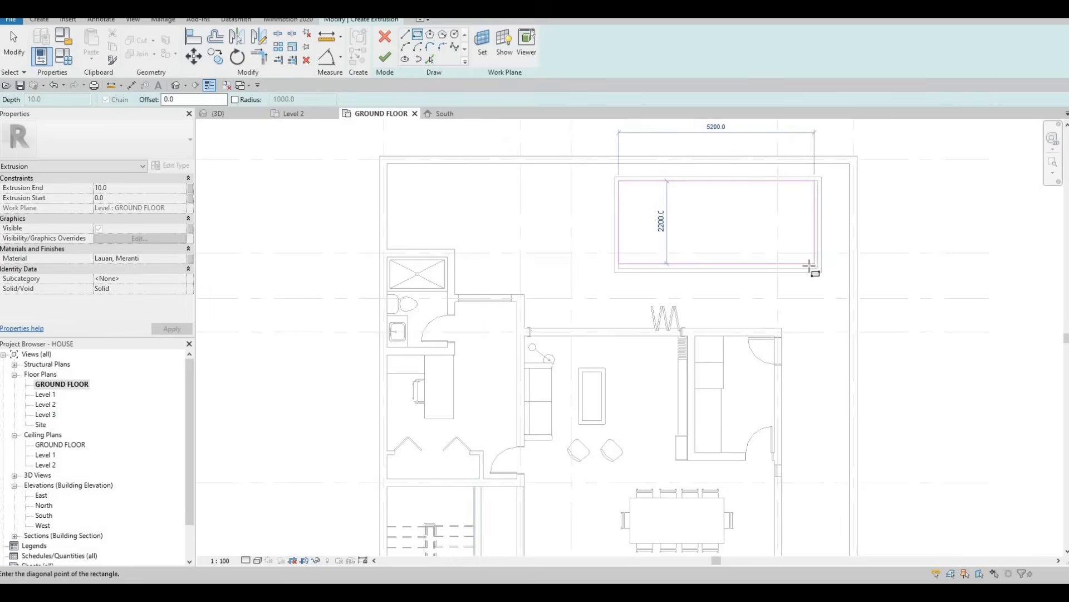
pyautogui.press('Escape')
# Set the extrusion's material to Vinyl Composition Tile and finish the extrusion sketch
pyautogui.click(183, 257)
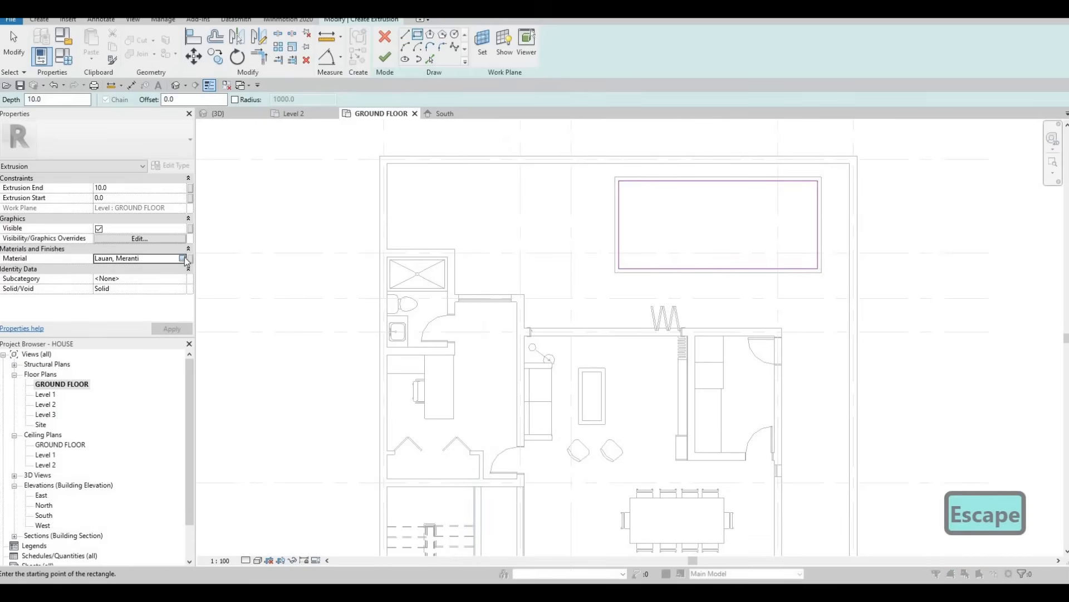
pyautogui.click(184, 259)
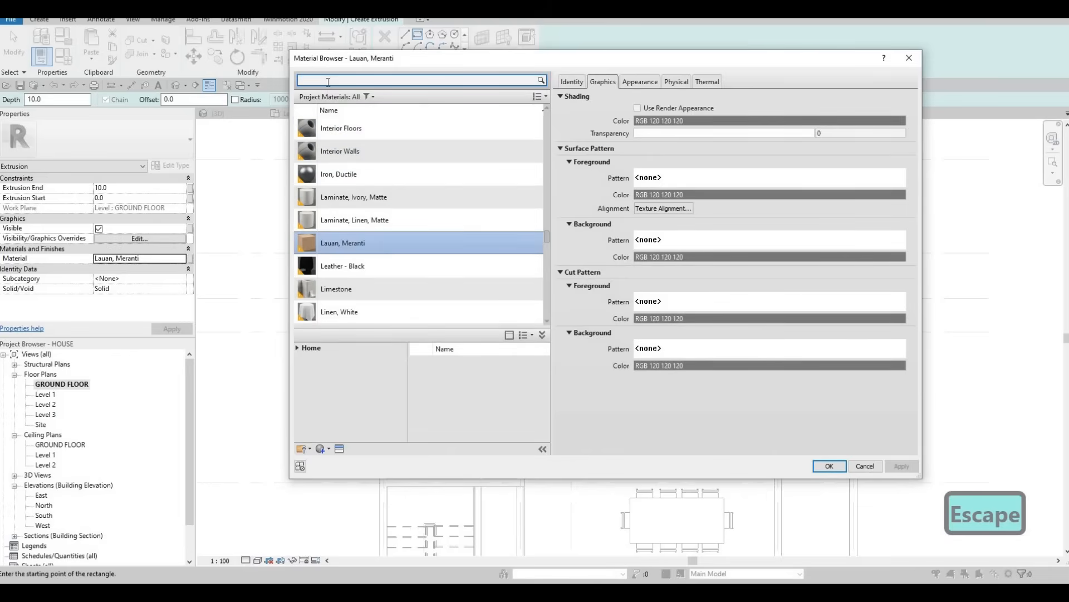
pyautogui.click(328, 82)
pyautogui.write('ti')
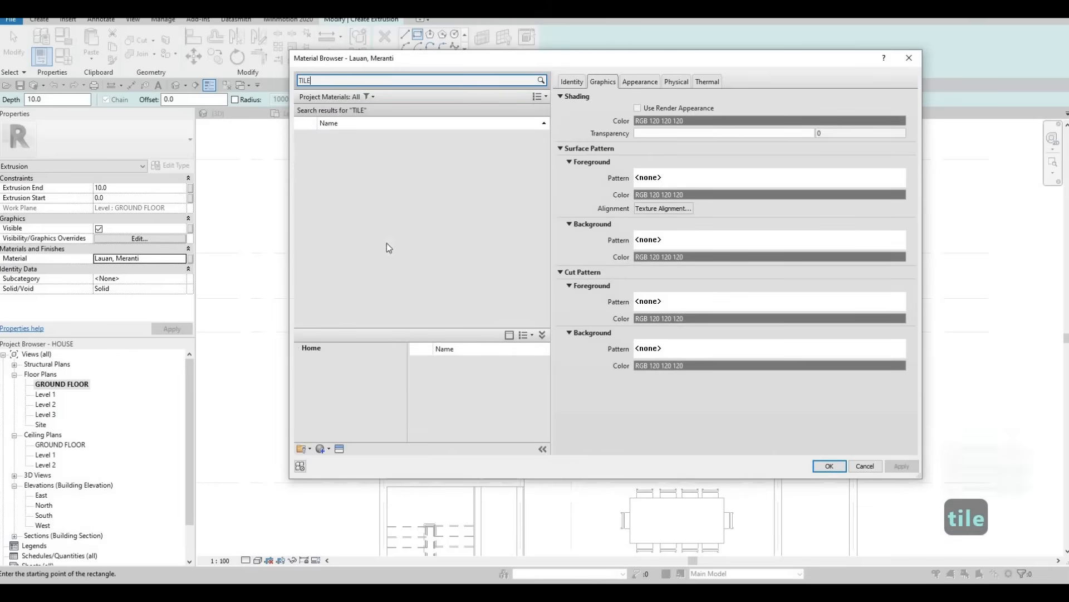
pyautogui.scroll(-3, 377, 312)
pyautogui.click(376, 316)
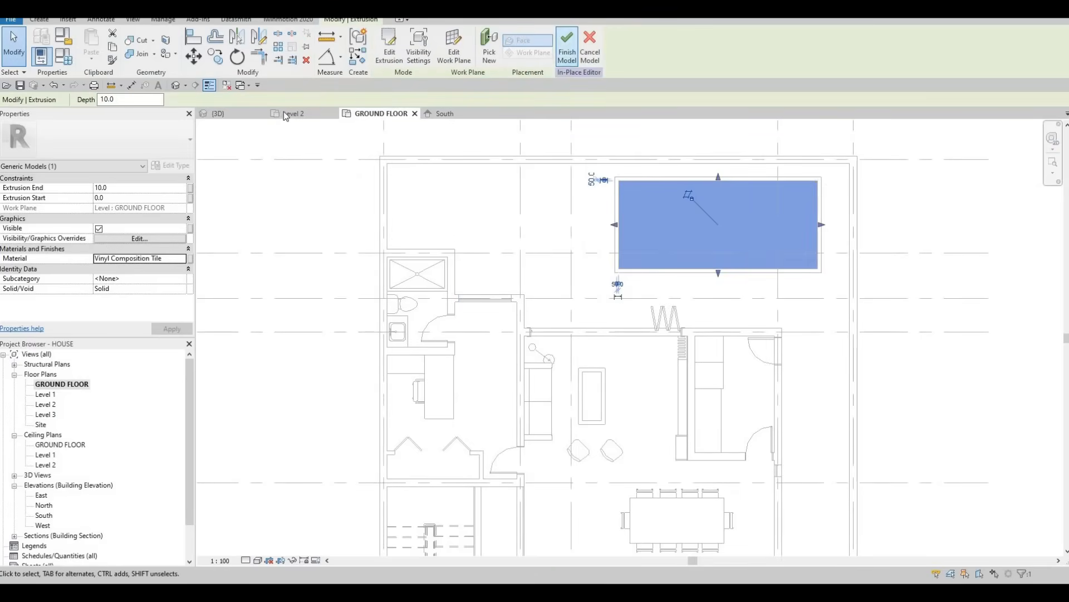
# Finish the in-place model and, in the 3D view, stretch the tiled extrusion down to form a slab at the base of the pool walls
pyautogui.click(218, 113)
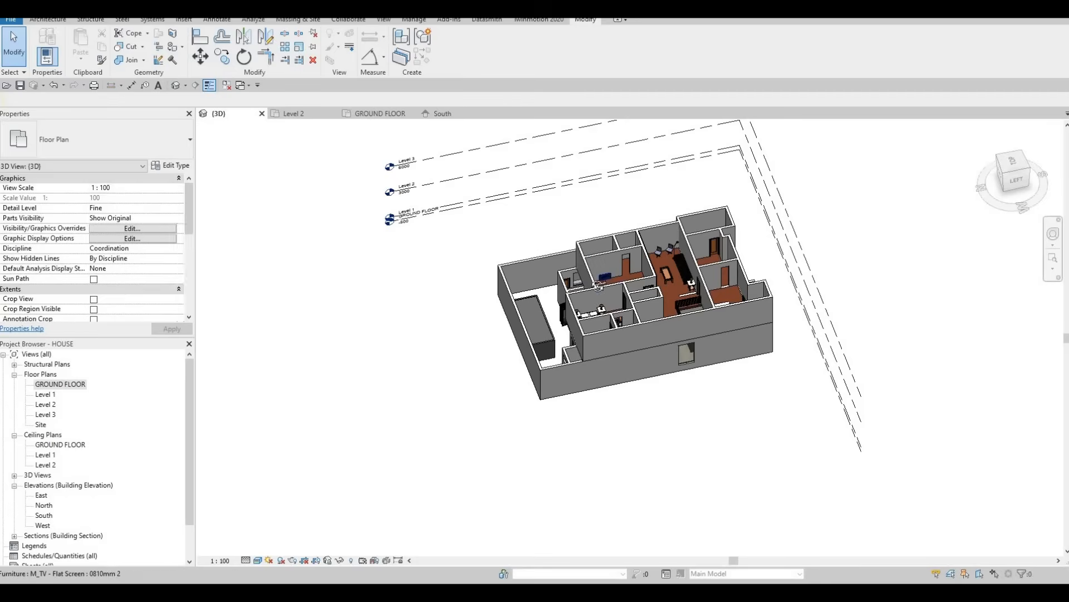
pyautogui.keyDown('shift'); pyautogui.moveTo(597, 286); pyautogui.dragTo(681, 267, button='middle'); pyautogui.keyUp('shift')
pyautogui.click(531, 323)
pyautogui.scroll(5, 540, 310)
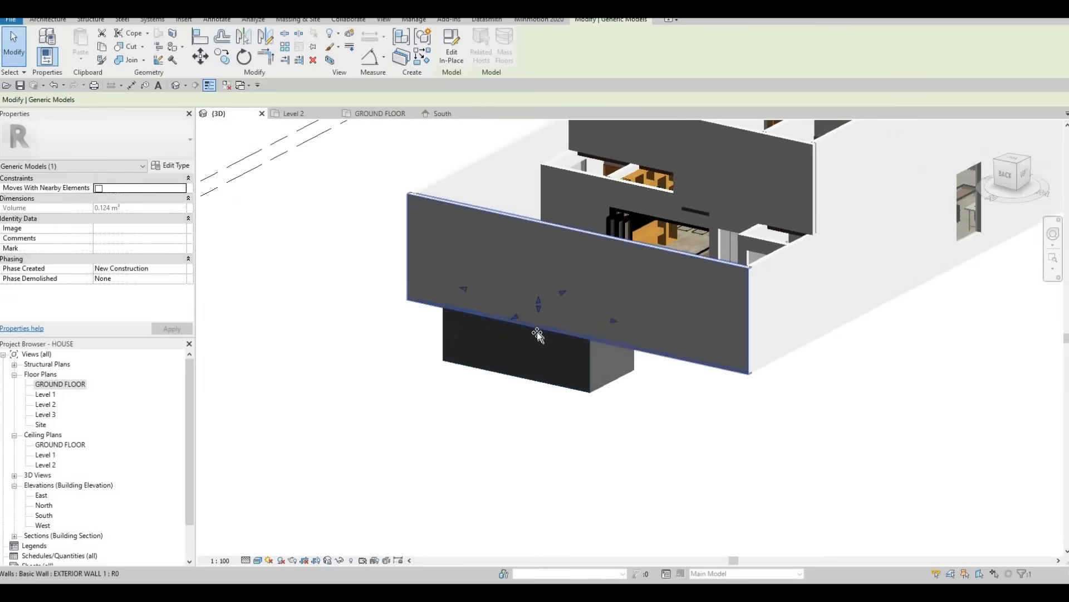
pyautogui.click(536, 365)
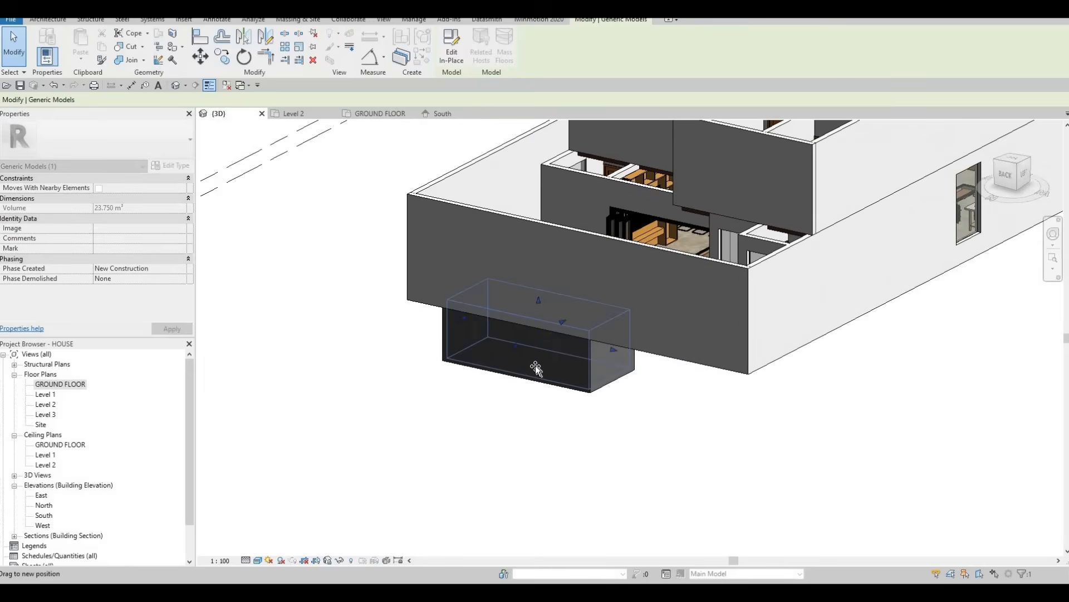
pyautogui.moveTo(536, 364); pyautogui.dragTo(536, 358)
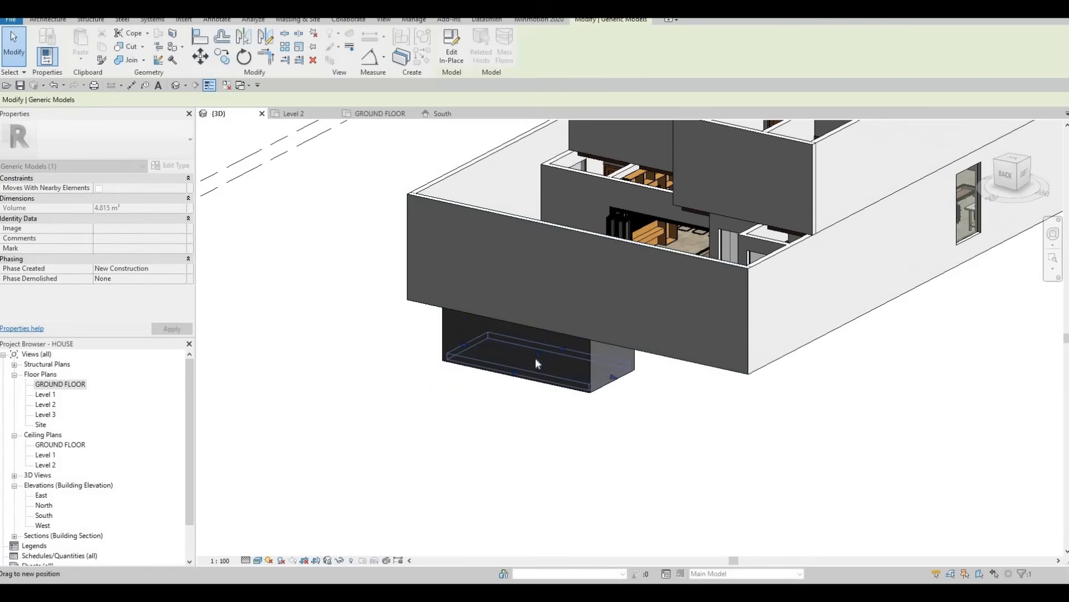
pyautogui.keyDown('shift'); pyautogui.moveTo(639, 354); pyautogui.dragTo(577, 374, button='middle'); pyautogui.keyUp('shift')
pyautogui.press('Escape')
pyautogui.keyDown('shift'); pyautogui.moveTo(592, 322); pyautogui.dragTo(580, 309, button='middle'); pyautogui.keyUp('shift')
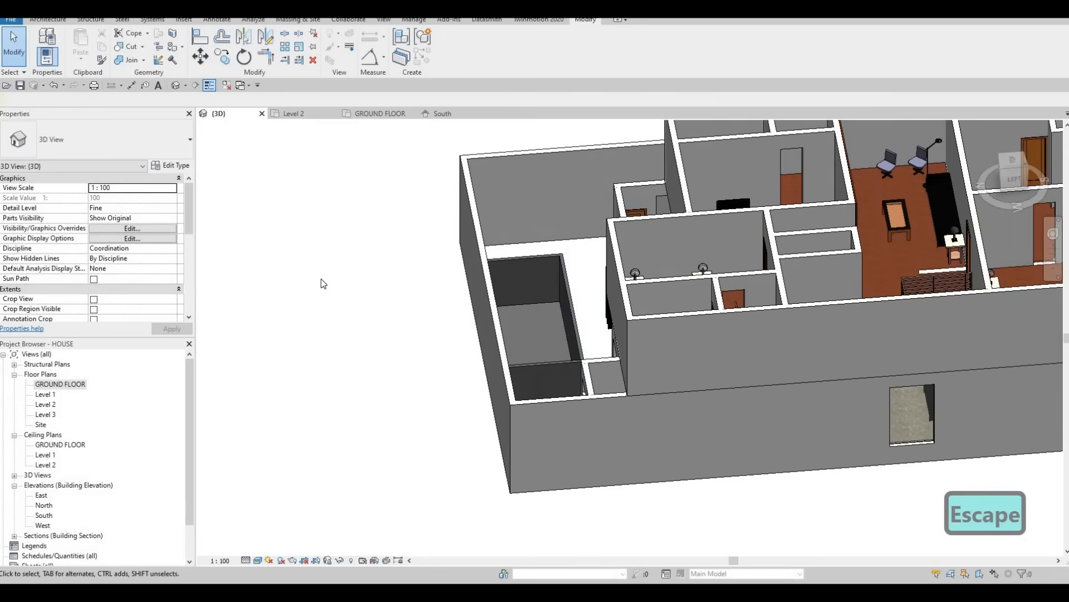
# Open the GROUND FLOOR plan and cycle through the overlapping elements at the pool's upper wall
pyautogui.doubleClick(58, 384)
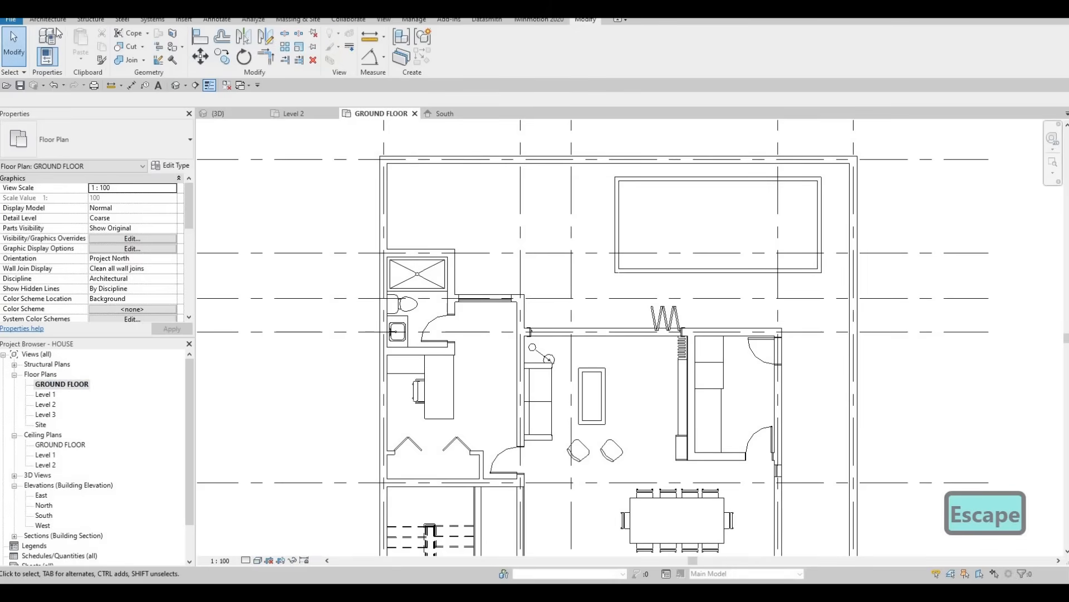
pyautogui.press('Escape')
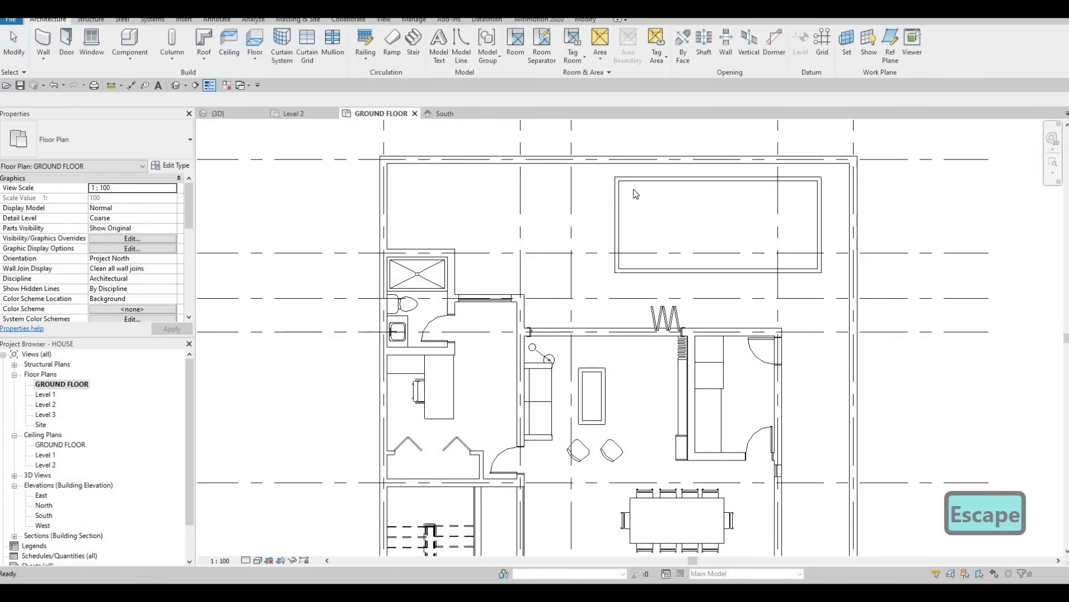
pyautogui.press('Tab')
pyautogui.press('Tab')
pyautogui.press('Tab')
pyautogui.press('Tab')
pyautogui.press('Tab')
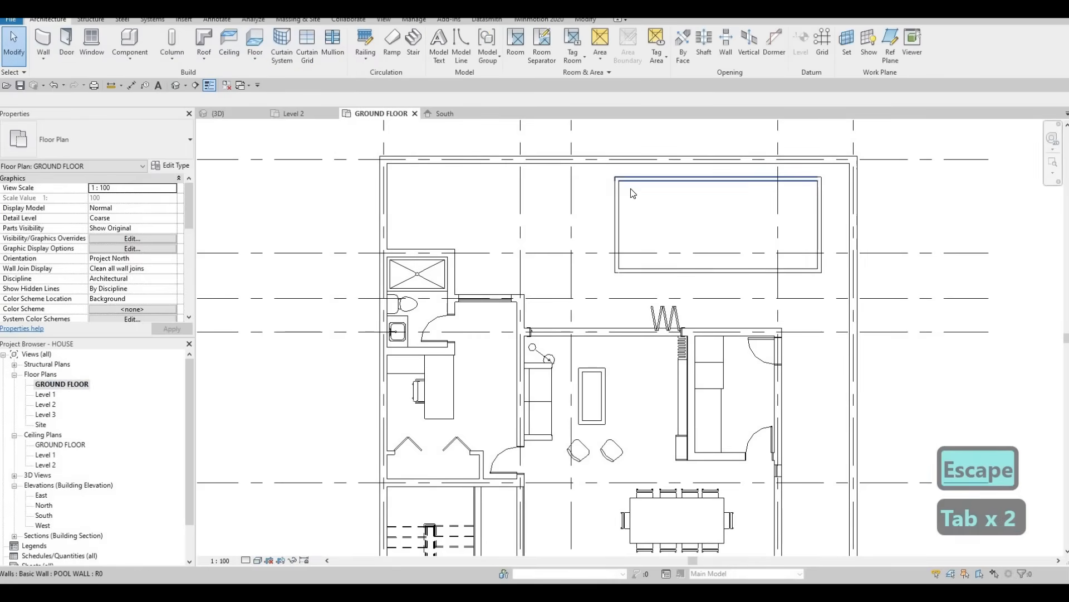
# Create another in-place model in the Generic Models category, keeping the default name
pyautogui.click(123, 61)
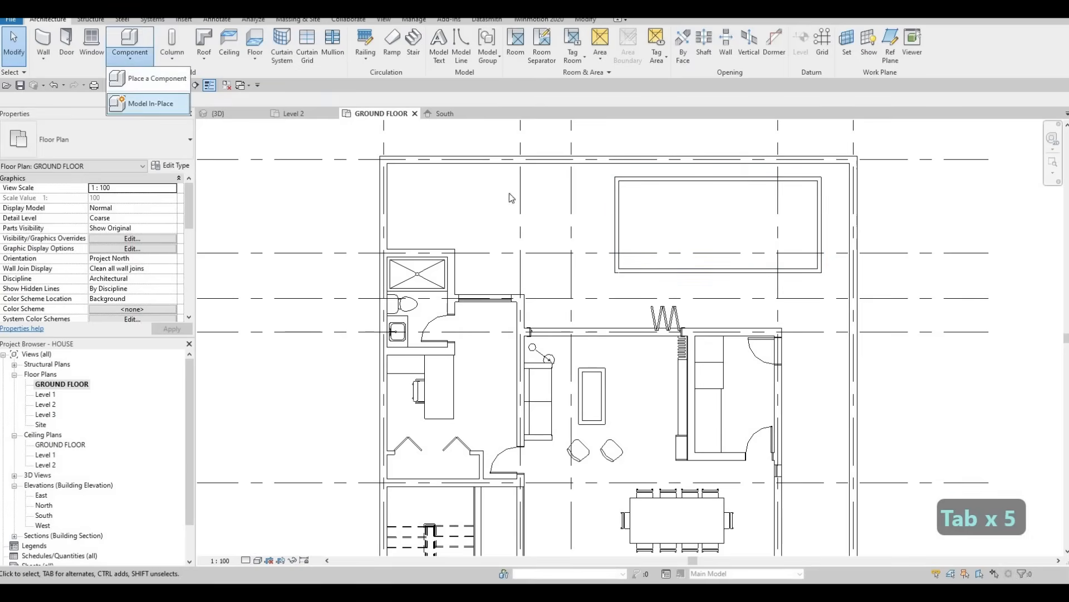
pyautogui.click(136, 103)
pyautogui.scroll(-3, 624, 234)
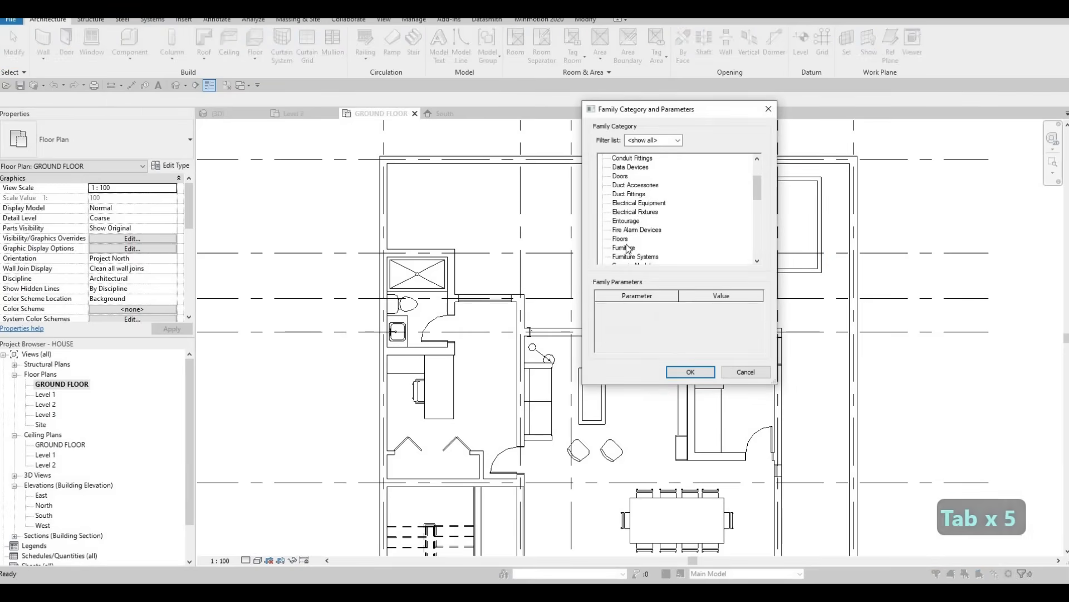
pyautogui.click(674, 371)
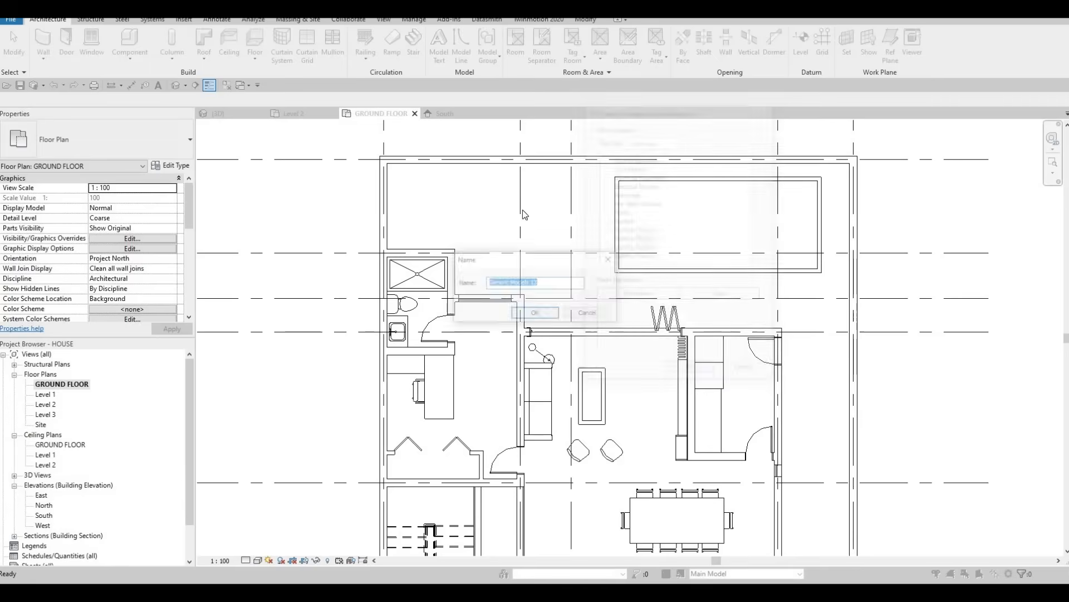
pyautogui.press('Return')
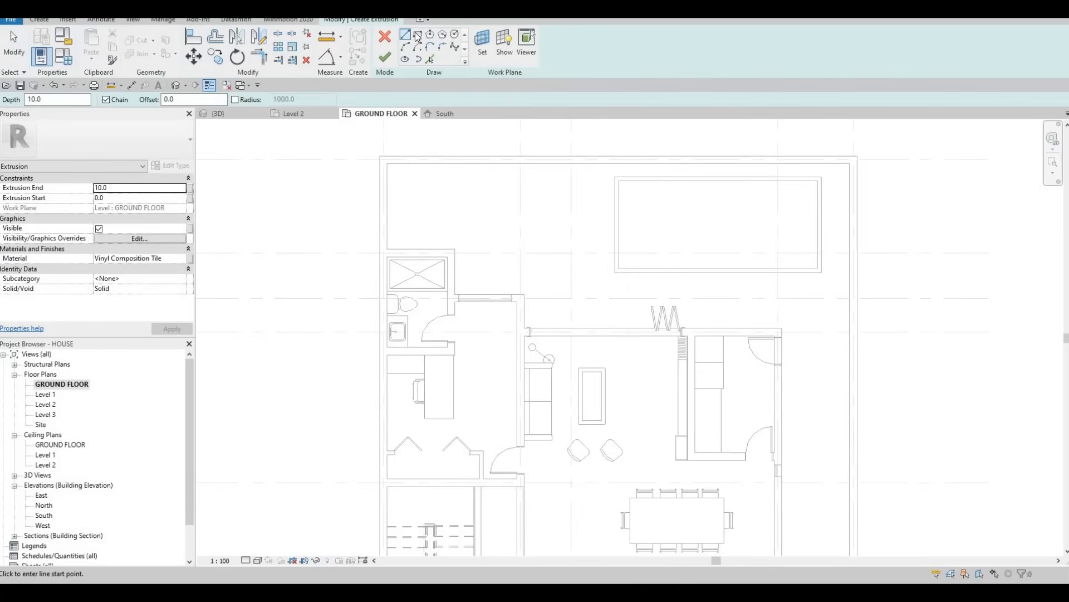
# Sketch a rectangular extrusion profile between opposite inner corners of the pool walls
pyautogui.click(619, 180)
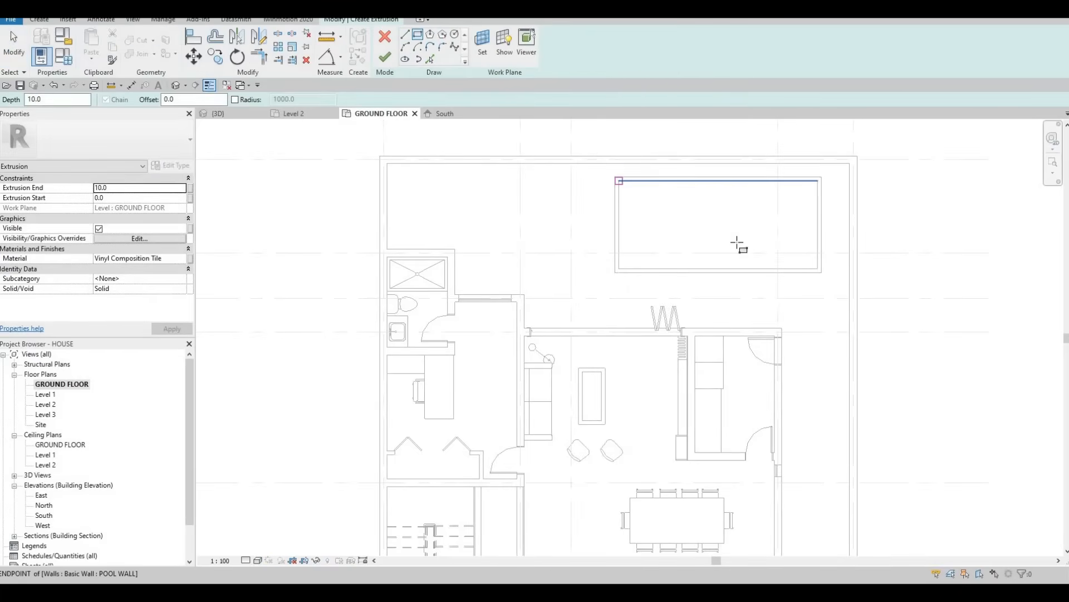
pyautogui.click(817, 270)
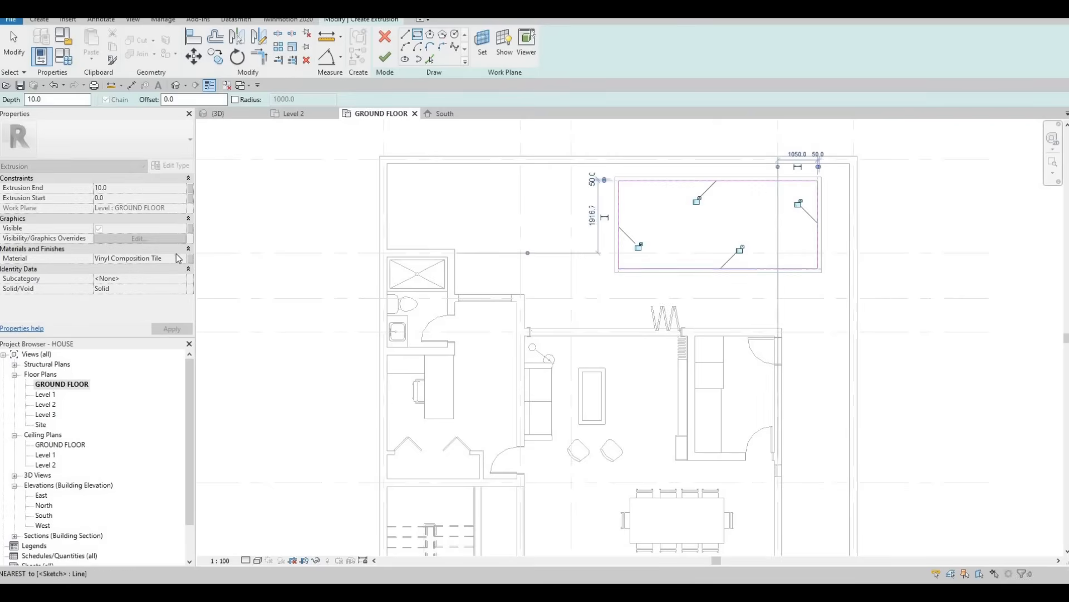
pyautogui.press('Escape')
# Open the material choices for the new extrusion and search them for WATER
pyautogui.click(179, 257)
pyautogui.click(181, 259)
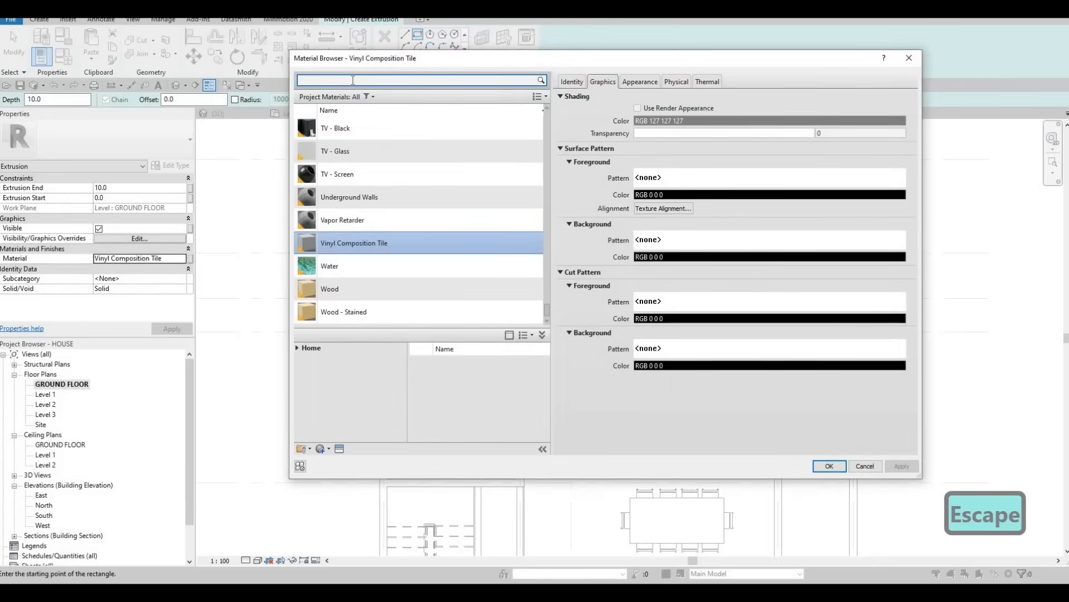
pyautogui.write('WAYTER')
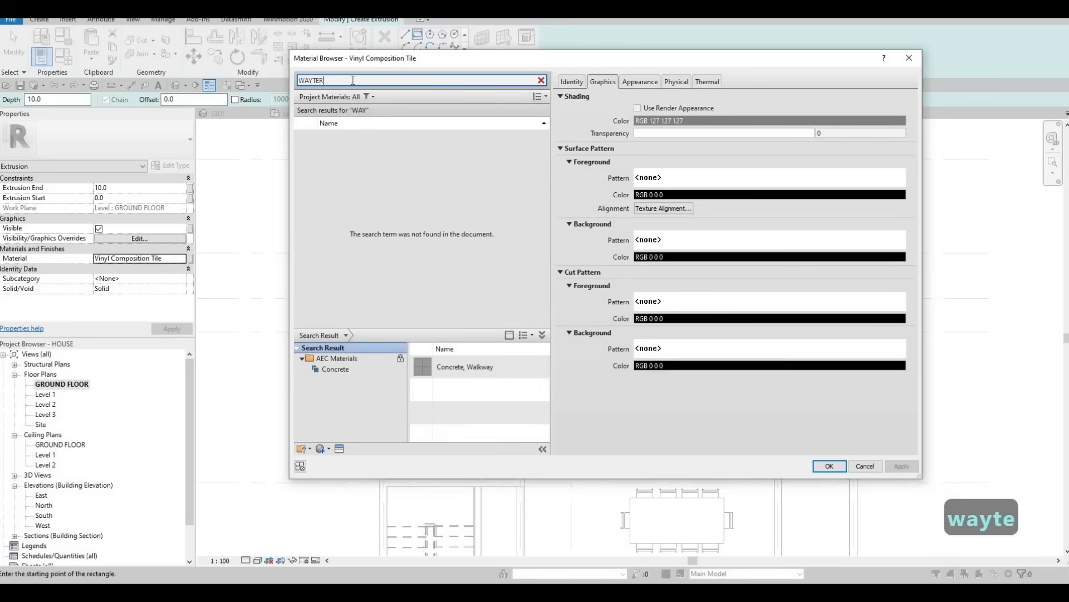
pyautogui.press('BackSpace')
pyautogui.press('BackSpace')
pyautogui.press('BackSpace')
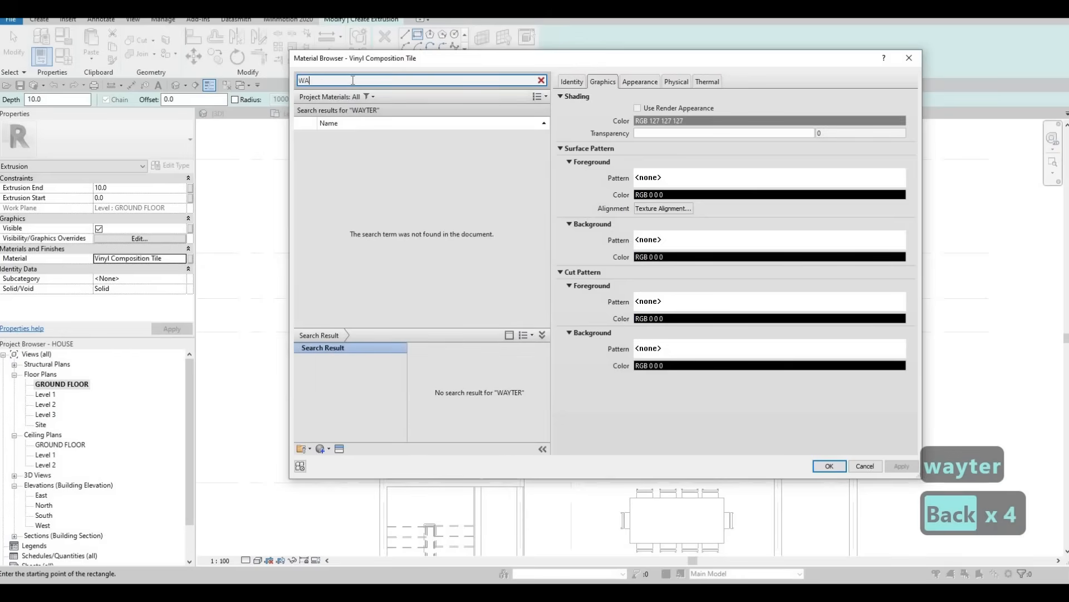
pyautogui.write('TER')
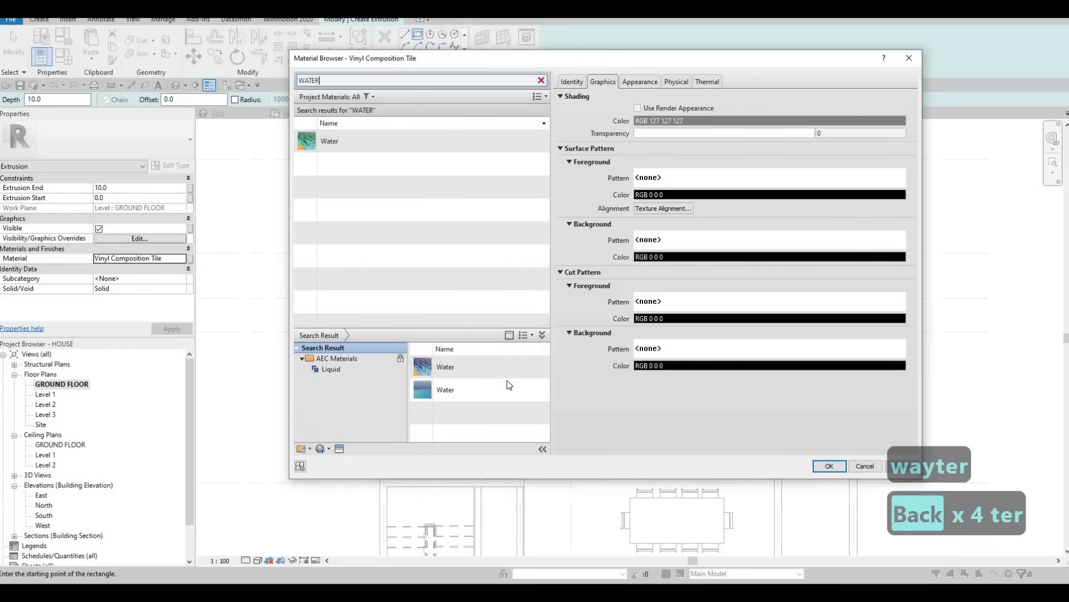
# Add the first Water material from AEC Materials, keeping both appearances, assign it to the extrusion and finish the sketch
pyautogui.click(531, 389)
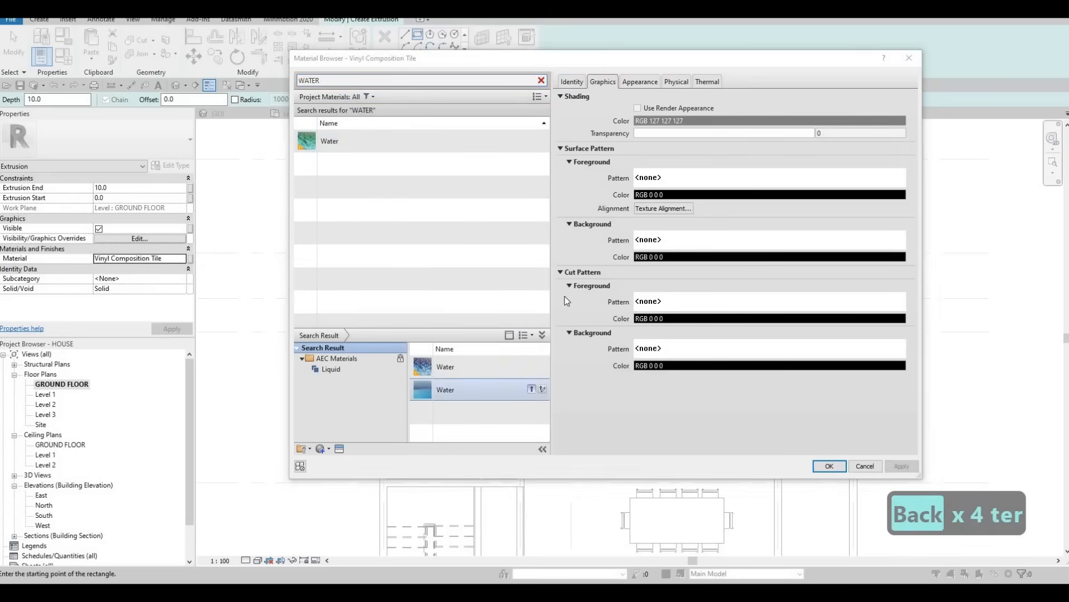
pyautogui.click(610, 312)
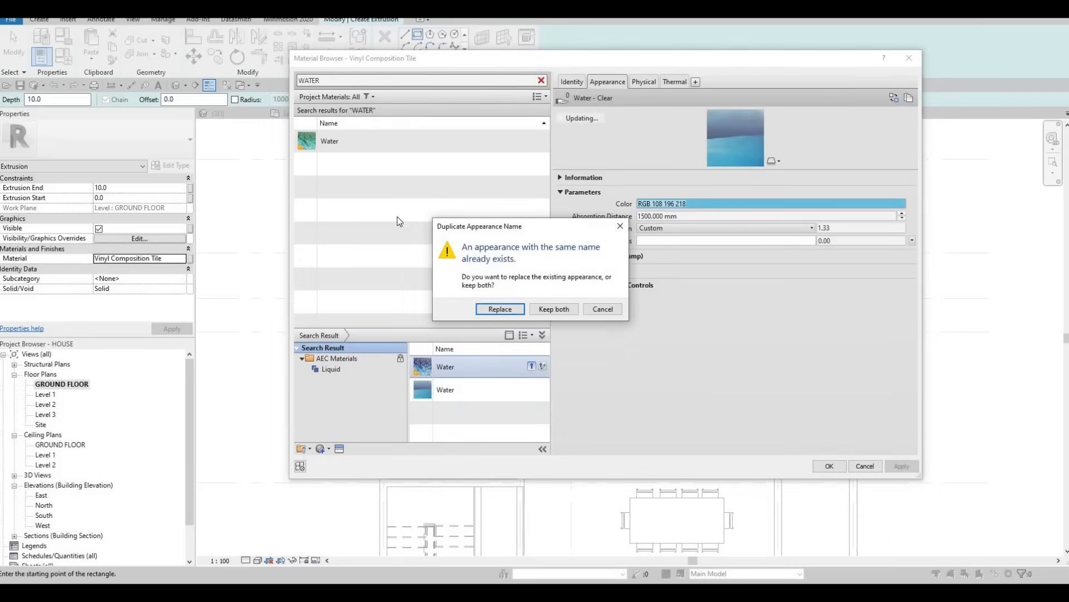
pyautogui.click(555, 309)
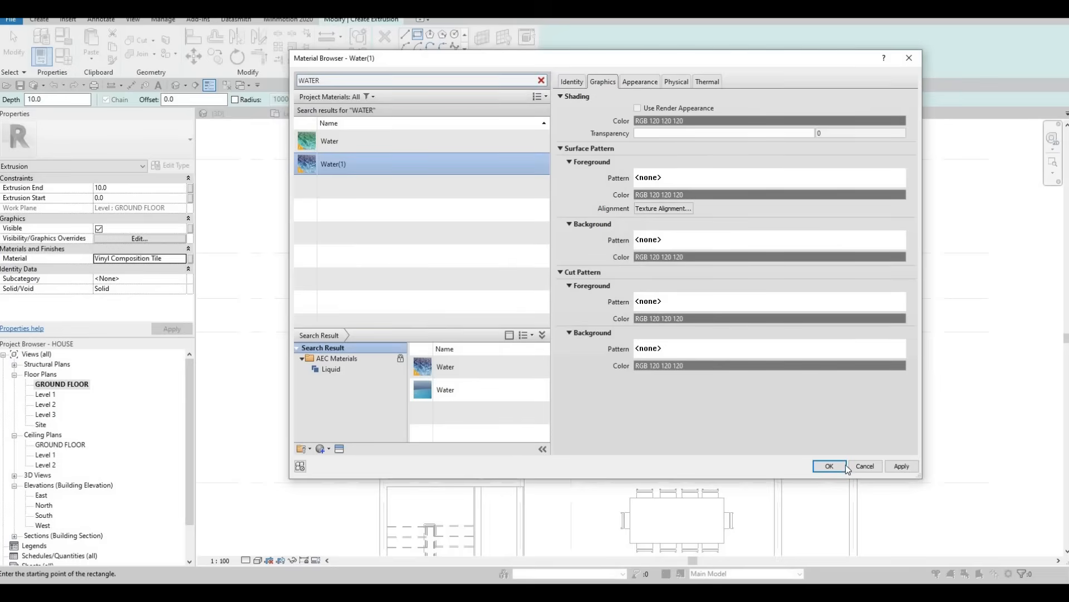
pyautogui.press('Return')
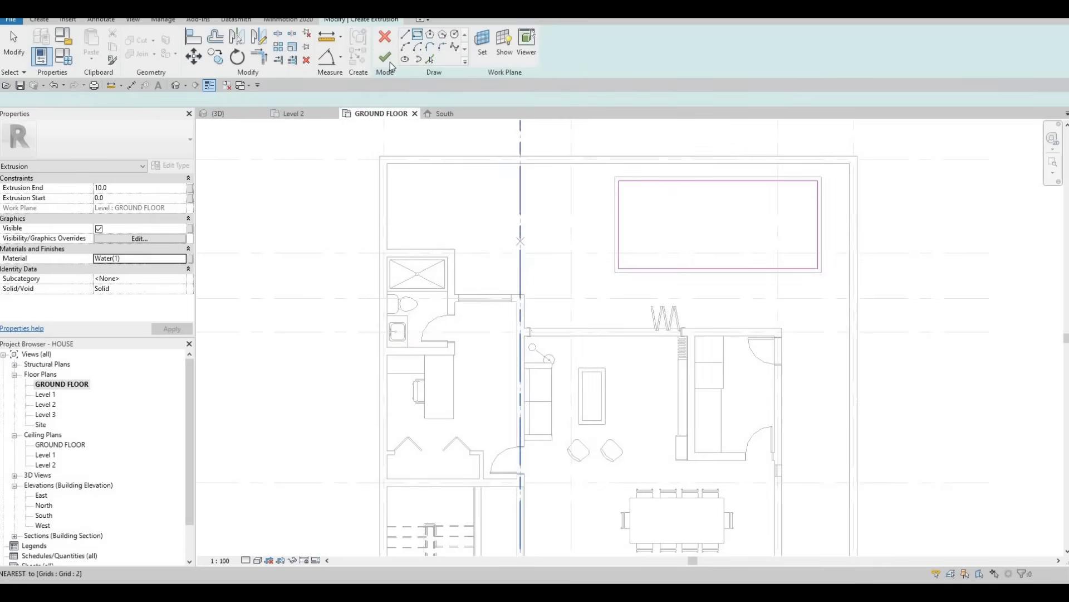
pyautogui.click(390, 62)
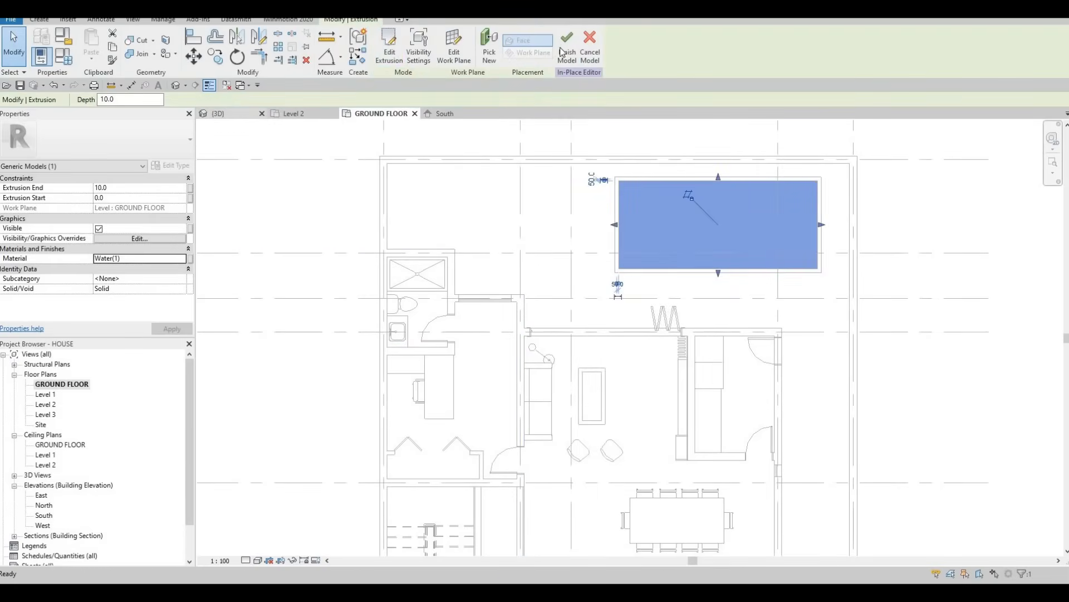
# Finish the in-place model and, in the 3D view, adjust the water extrusion to a layer just below the pool walls' rim
pyautogui.click(234, 114)
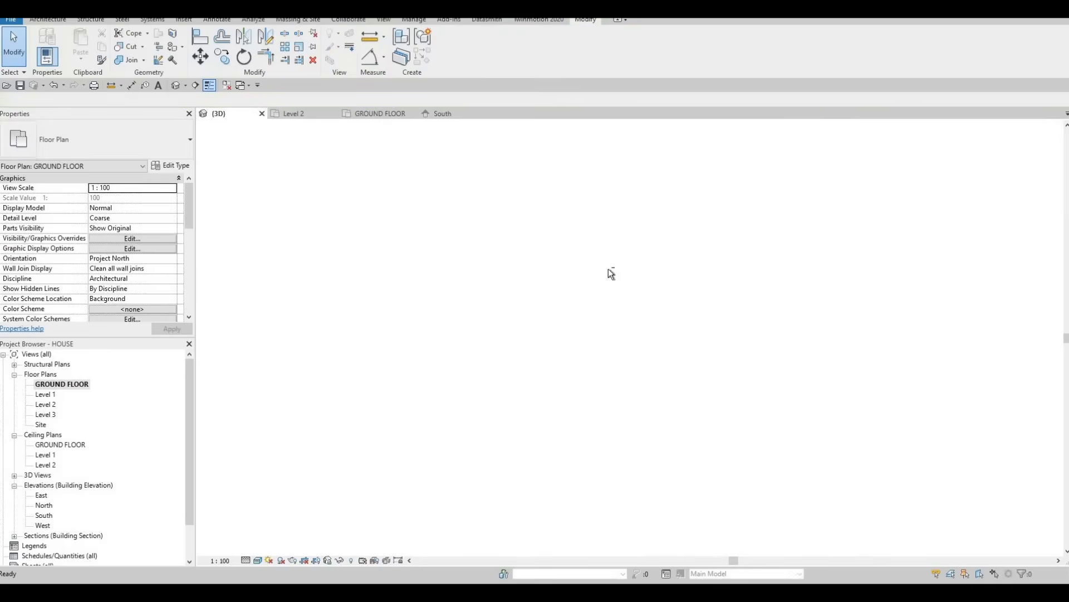
pyautogui.keyDown('shift'); pyautogui.moveTo(493, 288); pyautogui.dragTo(489, 306, button='middle'); pyautogui.keyUp('shift')
pyautogui.scroll(7, 518, 318)
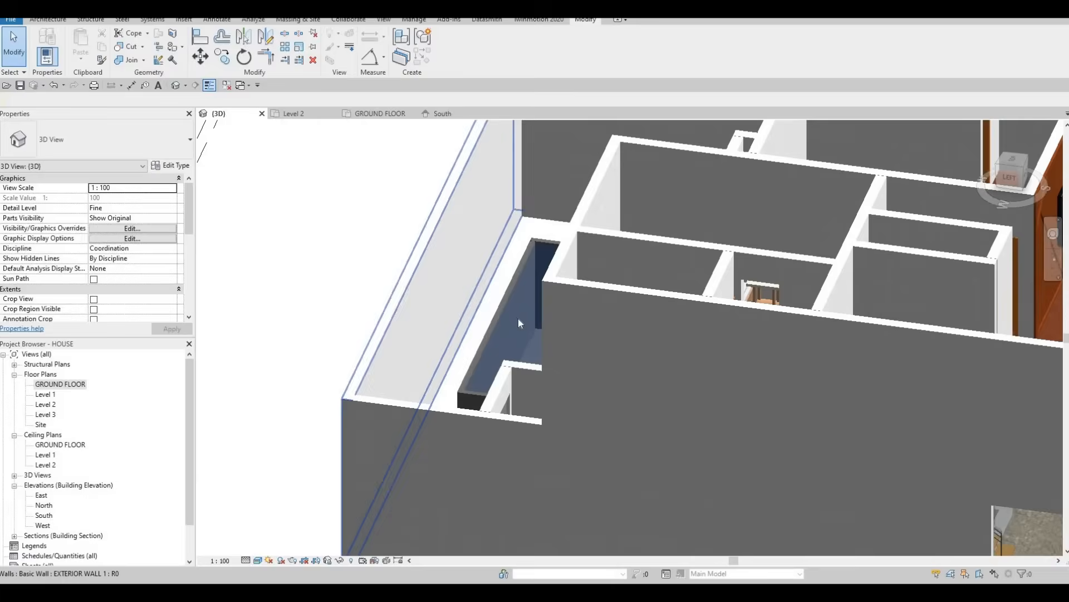
pyautogui.moveTo(543, 338); pyautogui.dragTo(544, 343, button='middle')
pyautogui.click(545, 344)
pyautogui.keyDown('shift'); pyautogui.moveTo(620, 341); pyautogui.dragTo(620, 347, button='middle'); pyautogui.keyUp('shift')
pyautogui.moveTo(620, 347); pyautogui.dragTo(620, 349)
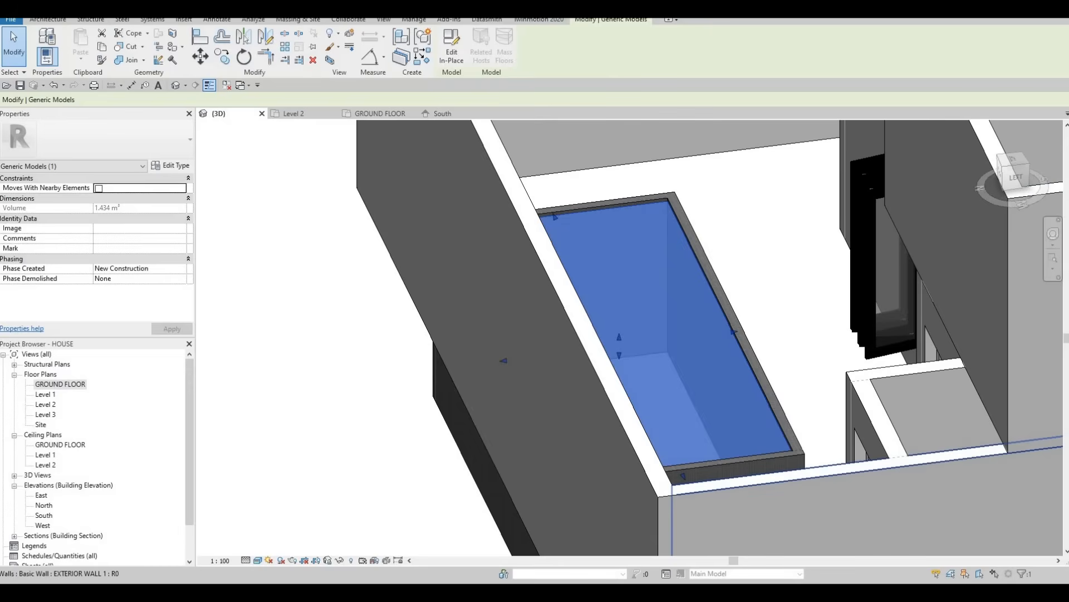
# Switch to Google Drive and download Pool Ladder.rfa from the All Extra Families folder
pyautogui.press('F1')
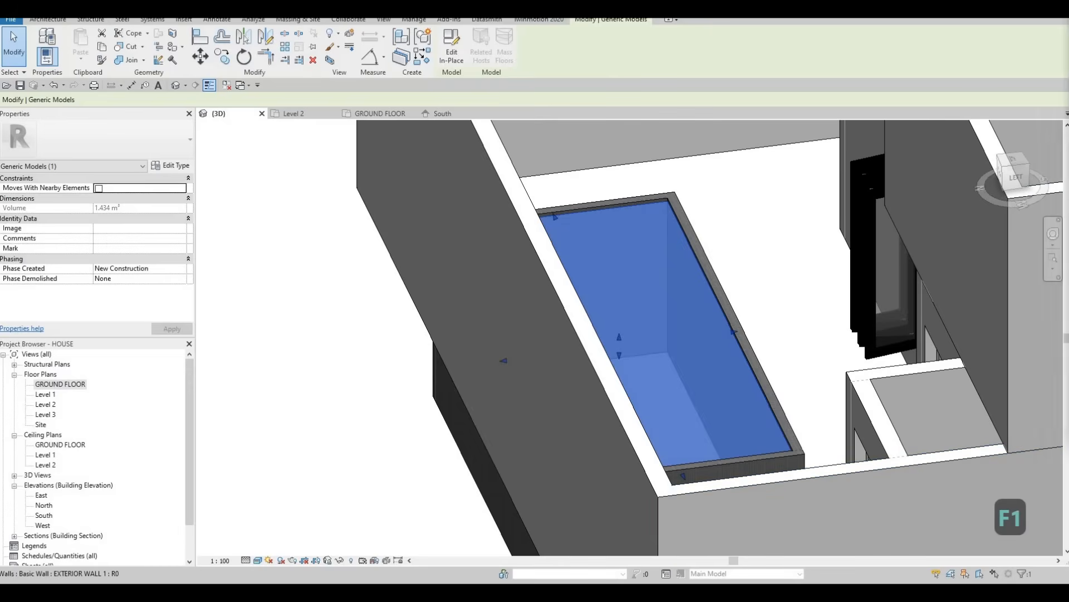
pyautogui.scroll(-1, 780, 287)
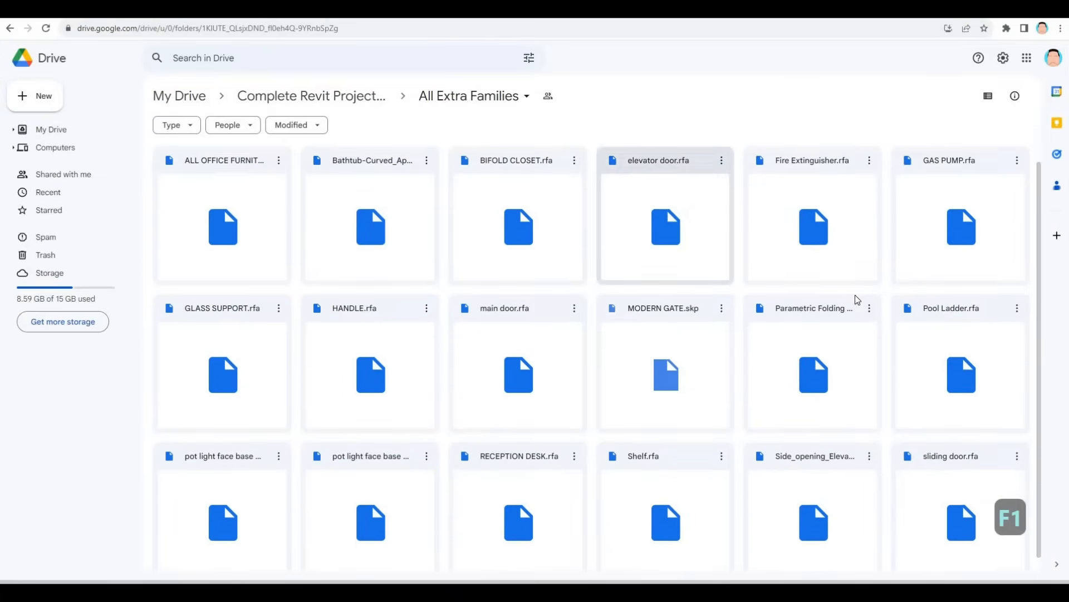
pyautogui.rightClick(971, 331)
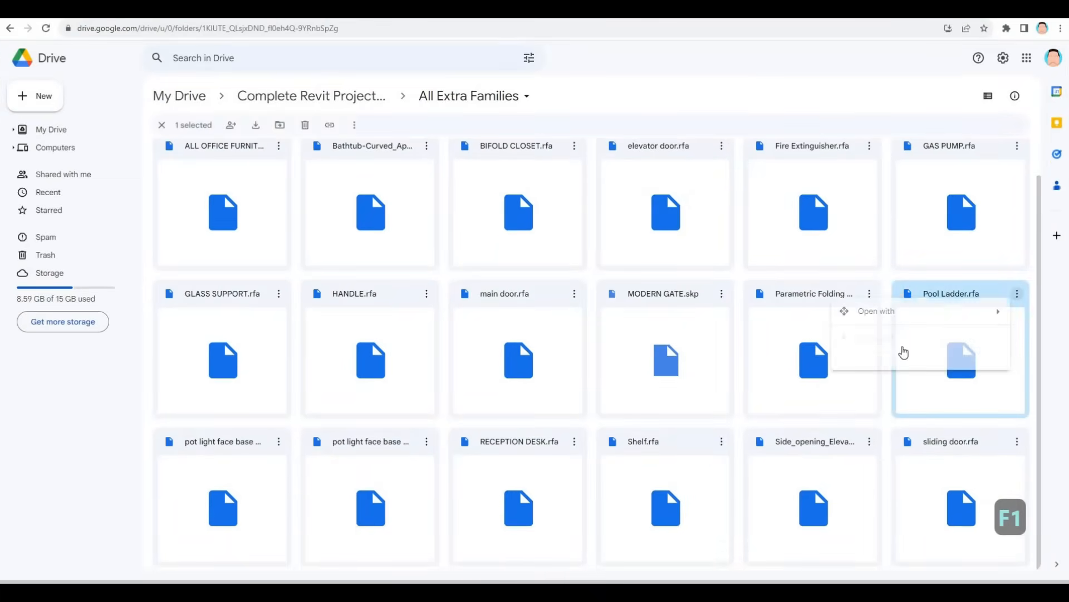
pyautogui.click(900, 341)
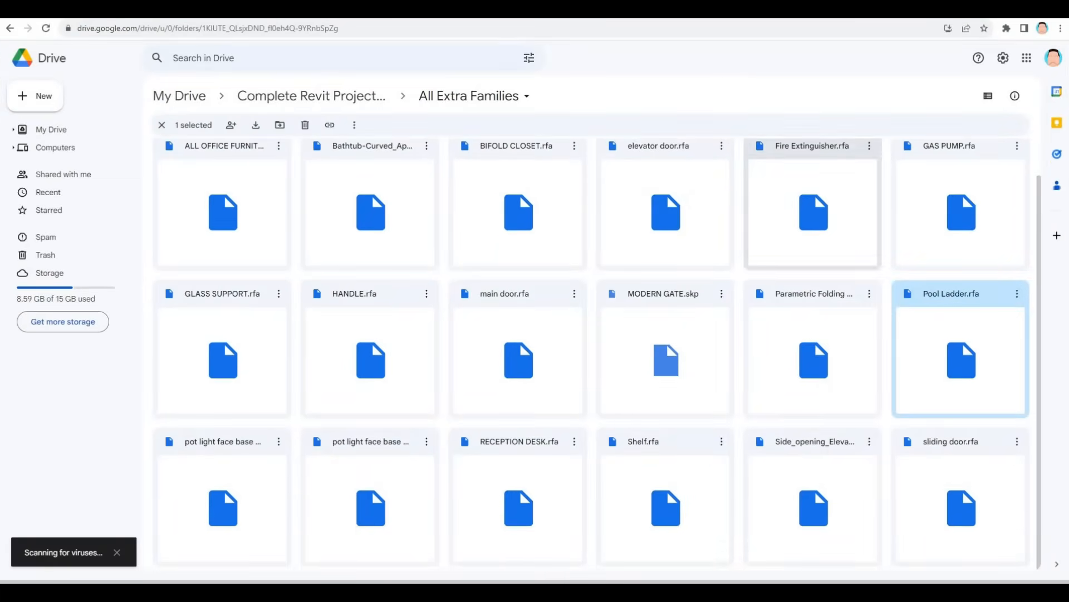
pyautogui.moveTo(780, 10); pyautogui.dragTo(1068, 79)
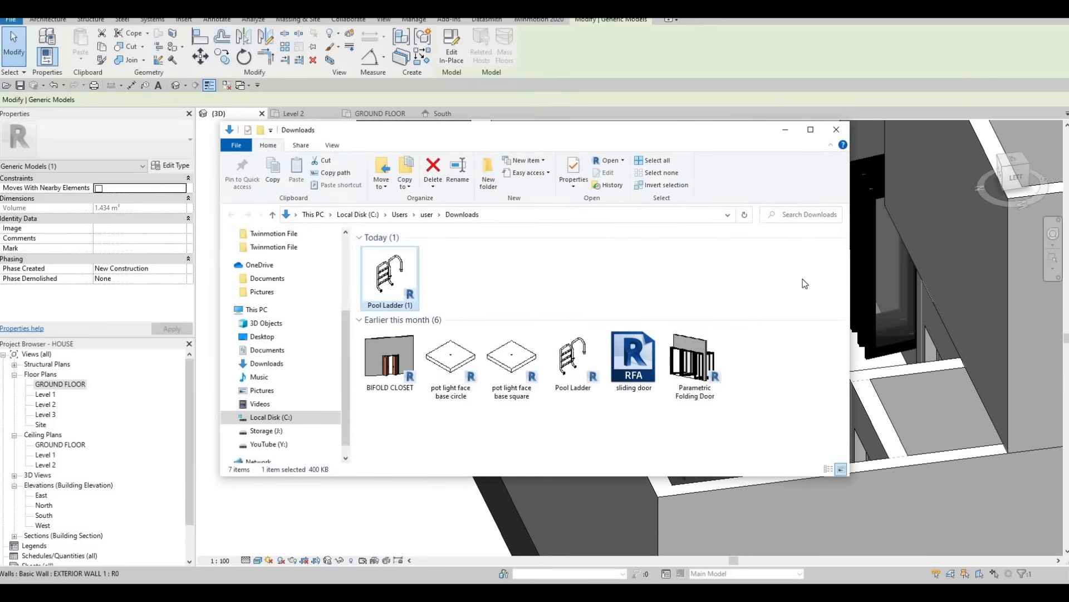
# Load the Pool Ladder (1) family from the Downloads folder into the project and switch to the GROUND FLOOR plan for placement
pyautogui.moveTo(390, 278); pyautogui.dragTo(878, 281)
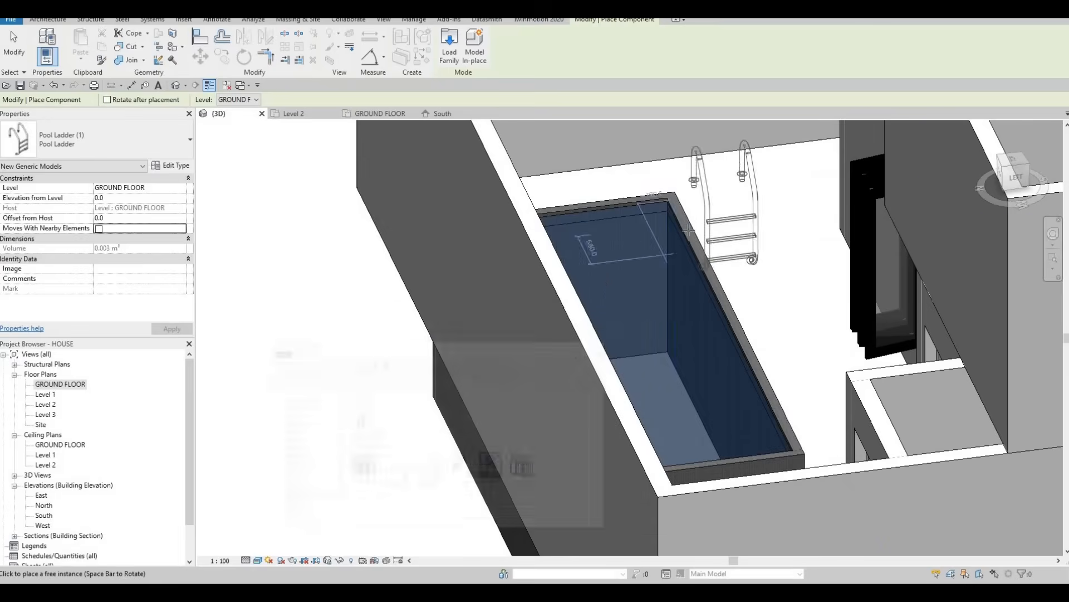
pyautogui.scroll(3, 658, 233)
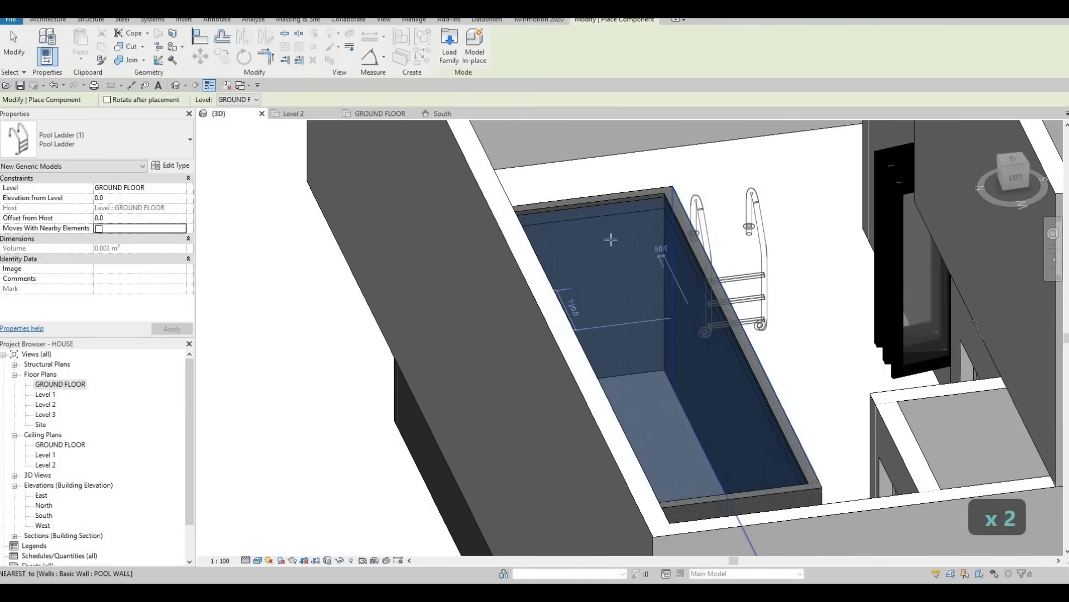
pyautogui.click(377, 114)
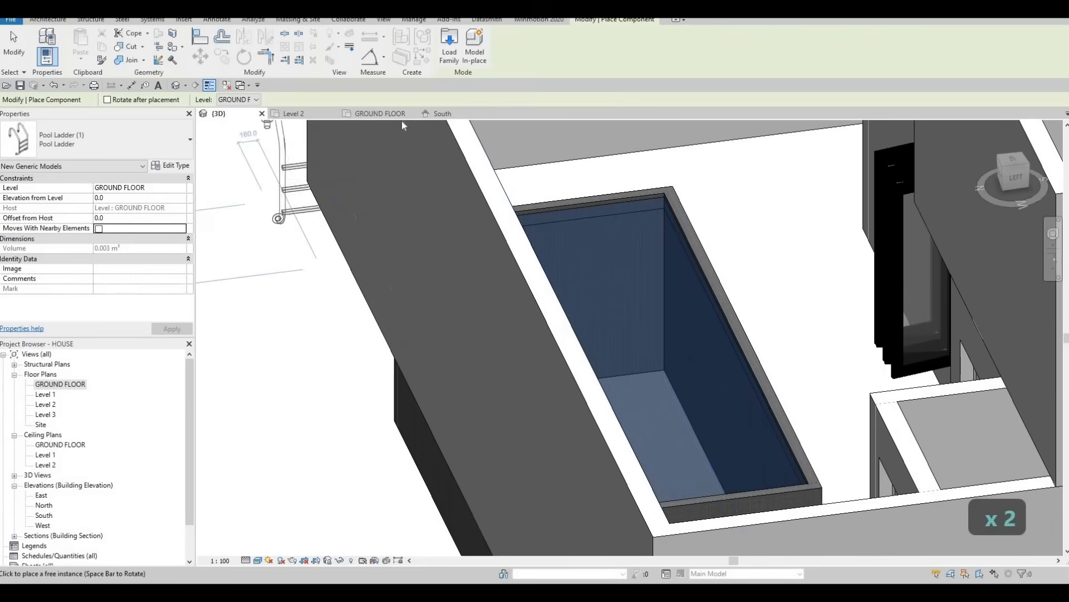
# Rotate the pool ladder so its steps face into the pool and place it across the house-side pool wall near the outer corner
pyautogui.press('space')
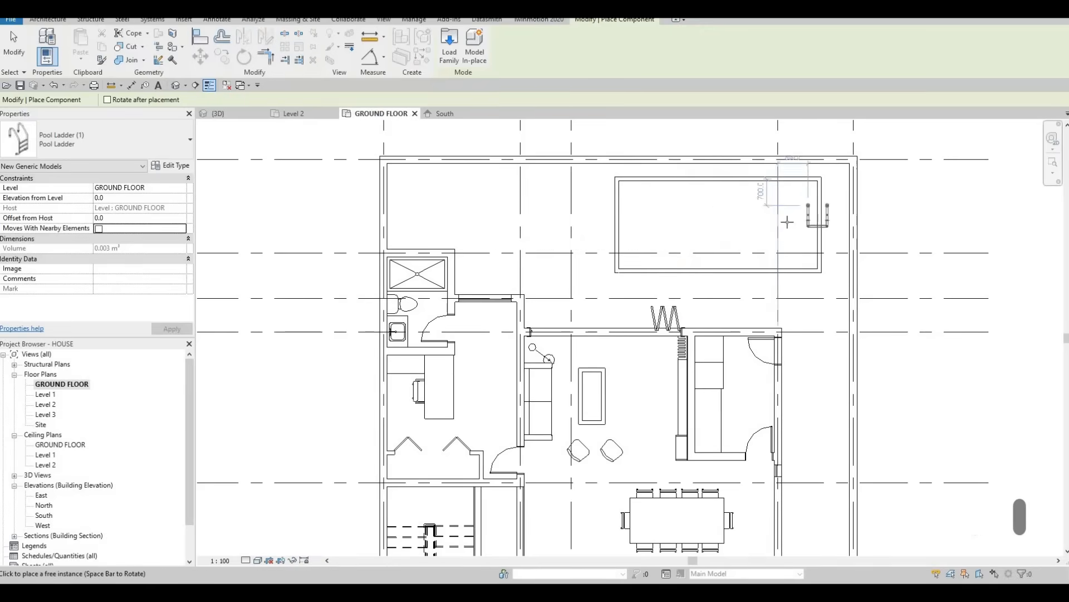
pyautogui.scroll(1, 788, 183)
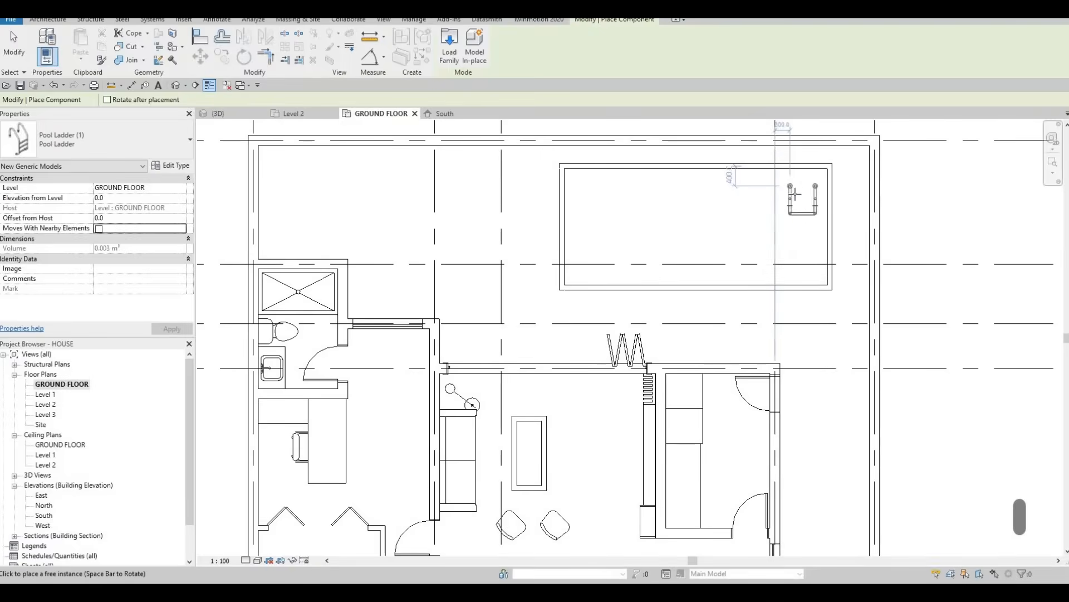
pyautogui.press('space')
pyautogui.press('space')
pyautogui.press('space')
pyautogui.press('space')
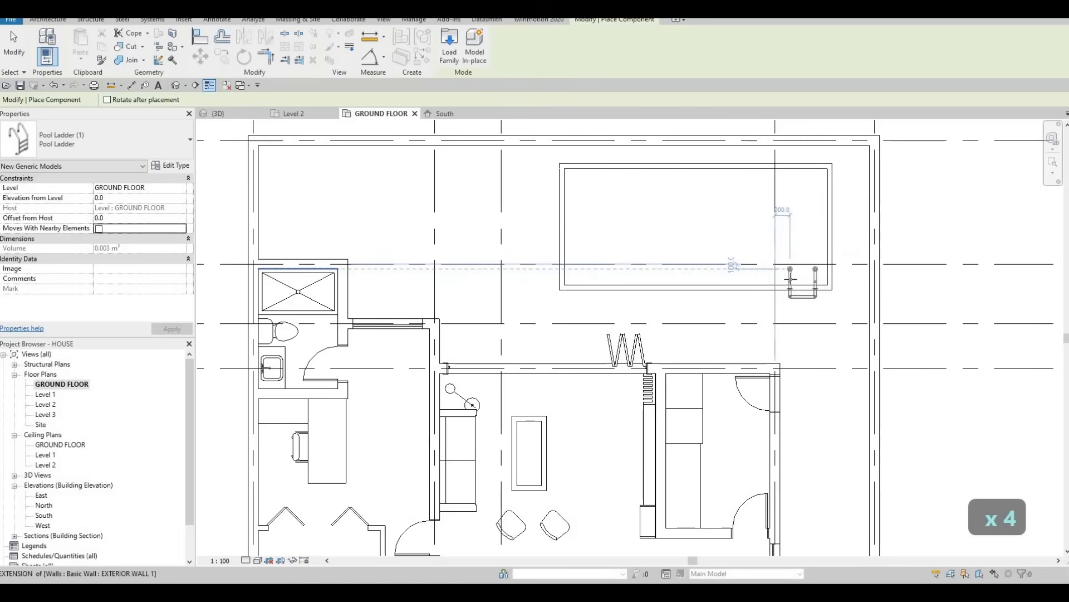
pyautogui.scroll(1, 790, 278)
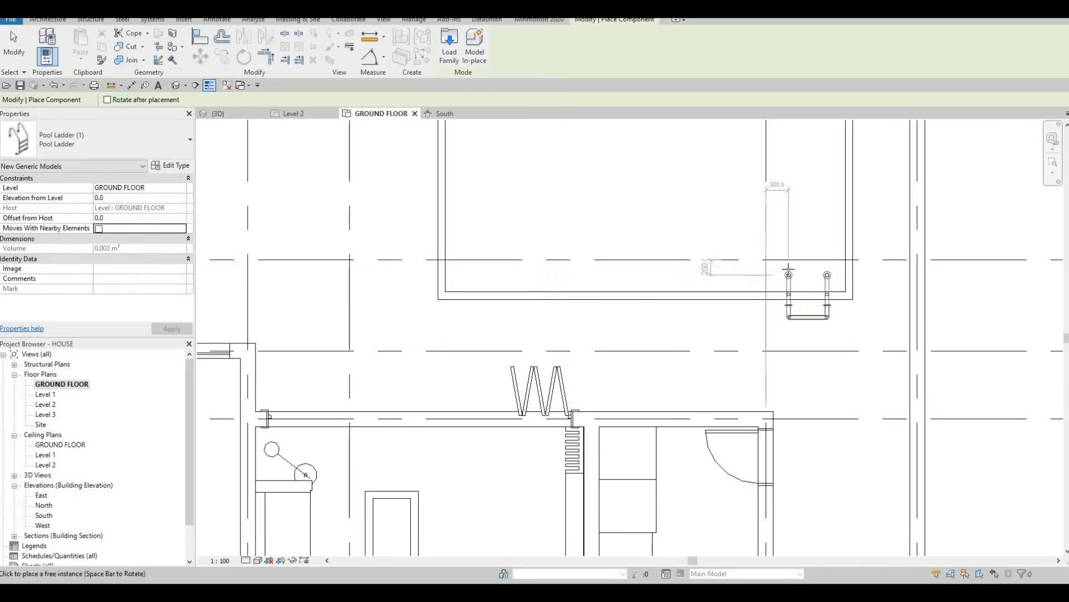
pyautogui.press('space')
pyautogui.press('space')
pyautogui.scroll(1, 864, 359)
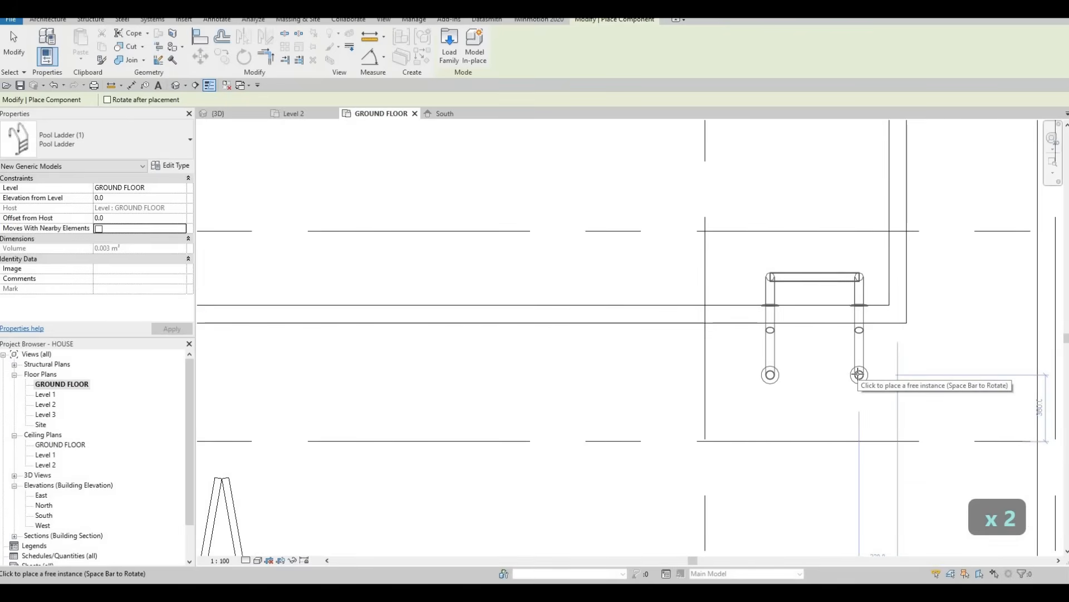
pyautogui.click(795, 340)
pyautogui.press('Escape')
pyautogui.press('Escape')
pyautogui.press('Escape')
# Nudge the placed pool ladder slightly farther into the pool
pyautogui.scroll(3, 785, 317)
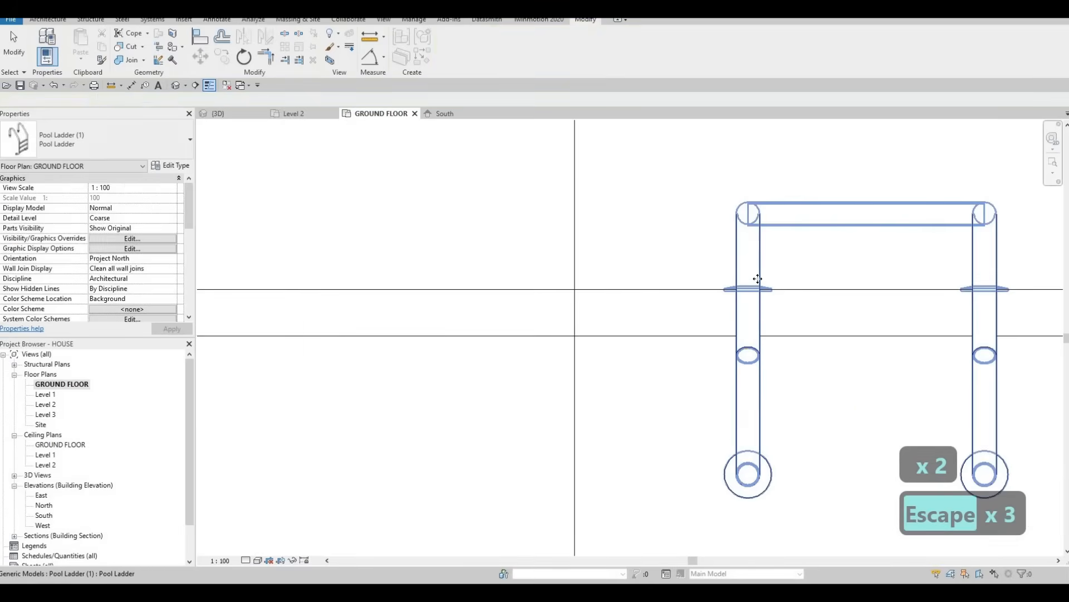
pyautogui.click(758, 279)
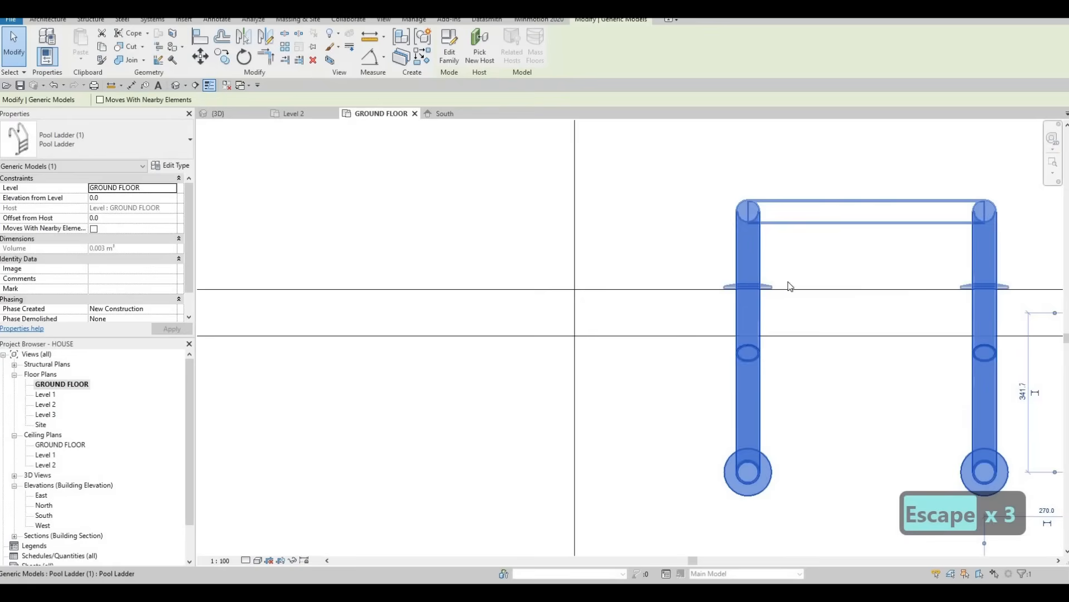
pyautogui.press('Up')
pyautogui.scroll(-6, 779, 340)
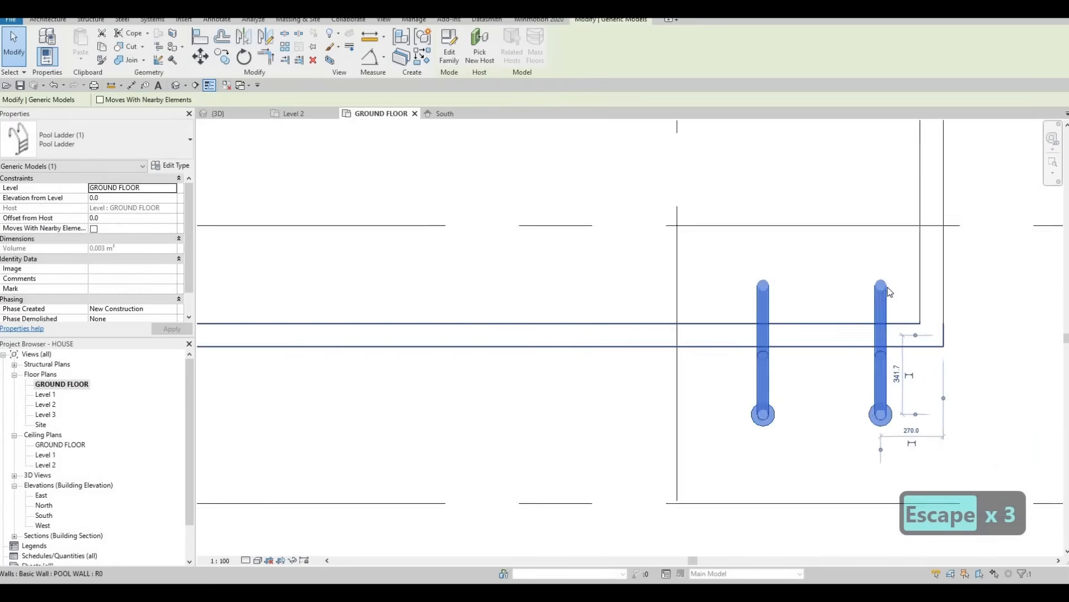
pyautogui.scroll(-3, 634, 278)
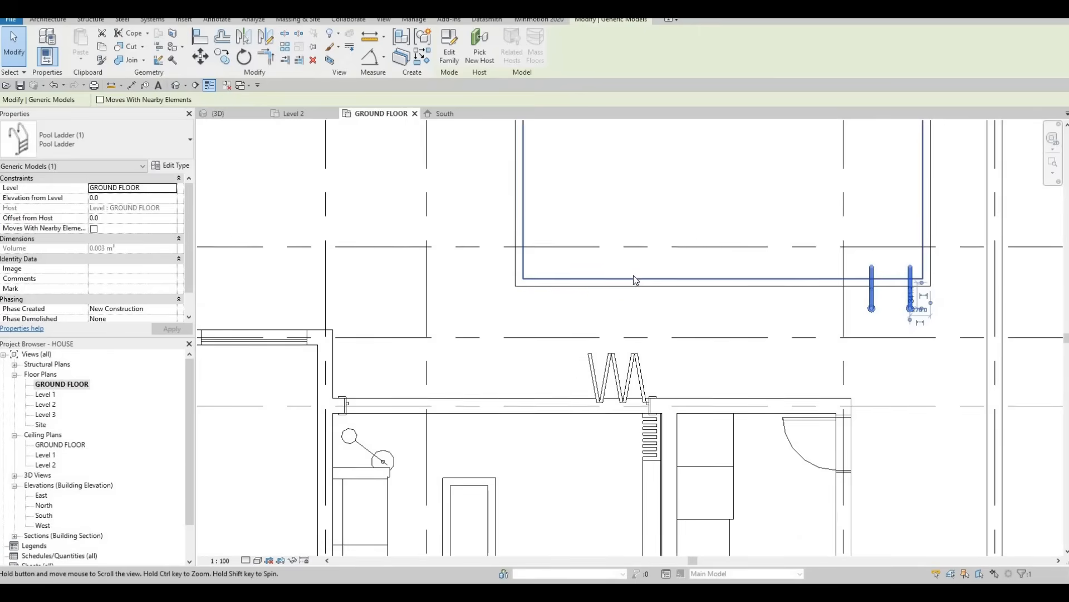
pyautogui.press('Escape')
pyautogui.press('Escape')
pyautogui.press('Escape')
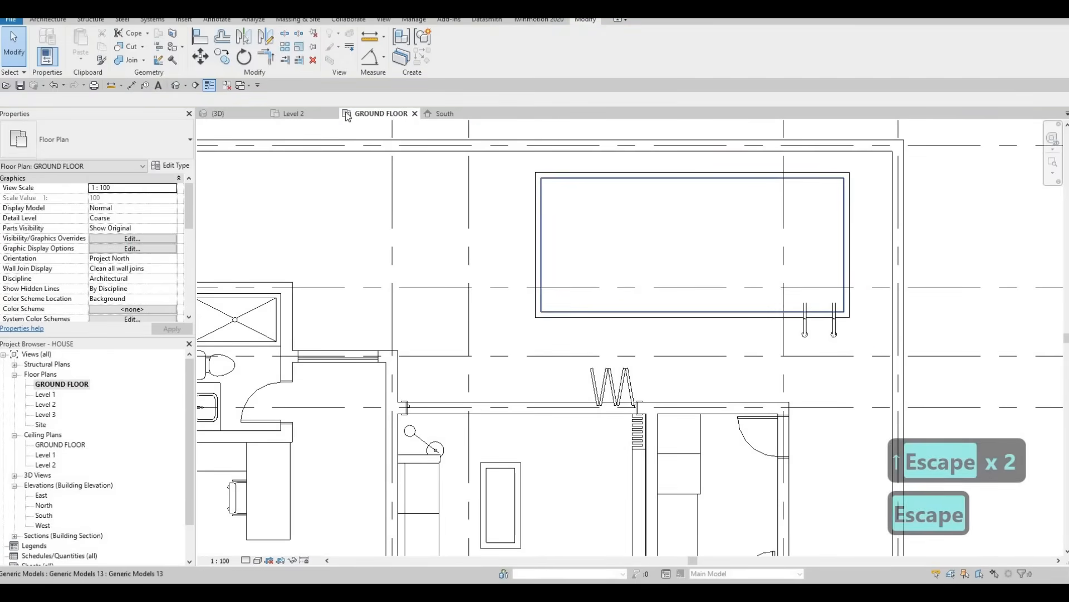
# In the 3D view, stretch the underside of the water extrusion downward to make the water layer thicker
pyautogui.click(218, 113)
pyautogui.keyDown('shift'); pyautogui.moveTo(701, 231); pyautogui.dragTo(577, 260, button='middle'); pyautogui.keyUp('shift')
pyautogui.press('Escape')
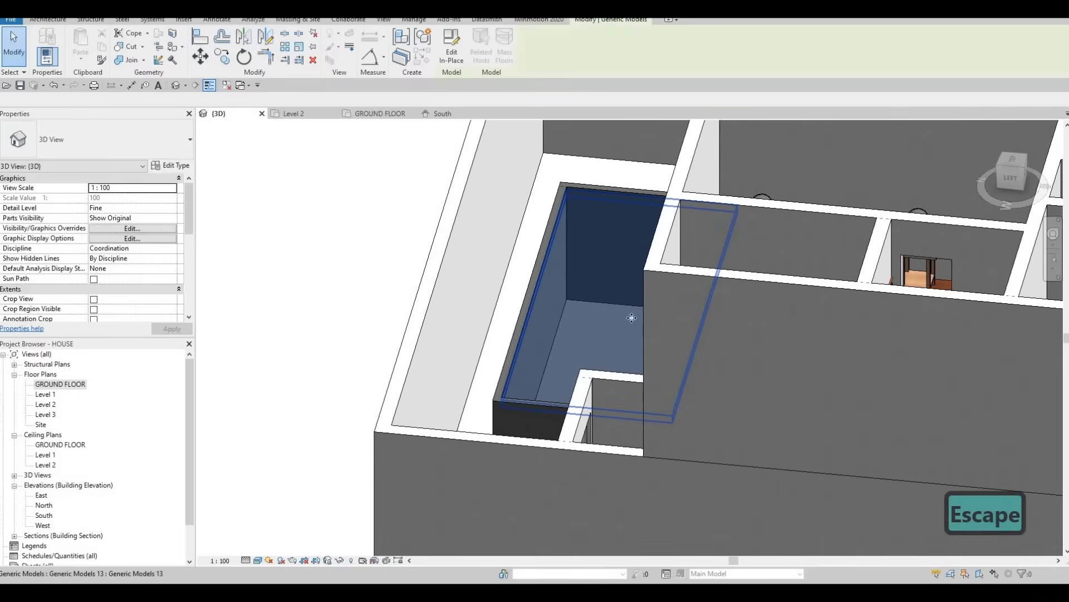
pyautogui.click(650, 323)
pyautogui.scroll(3, 649, 323)
pyautogui.moveTo(649, 324); pyautogui.dragTo(649, 360)
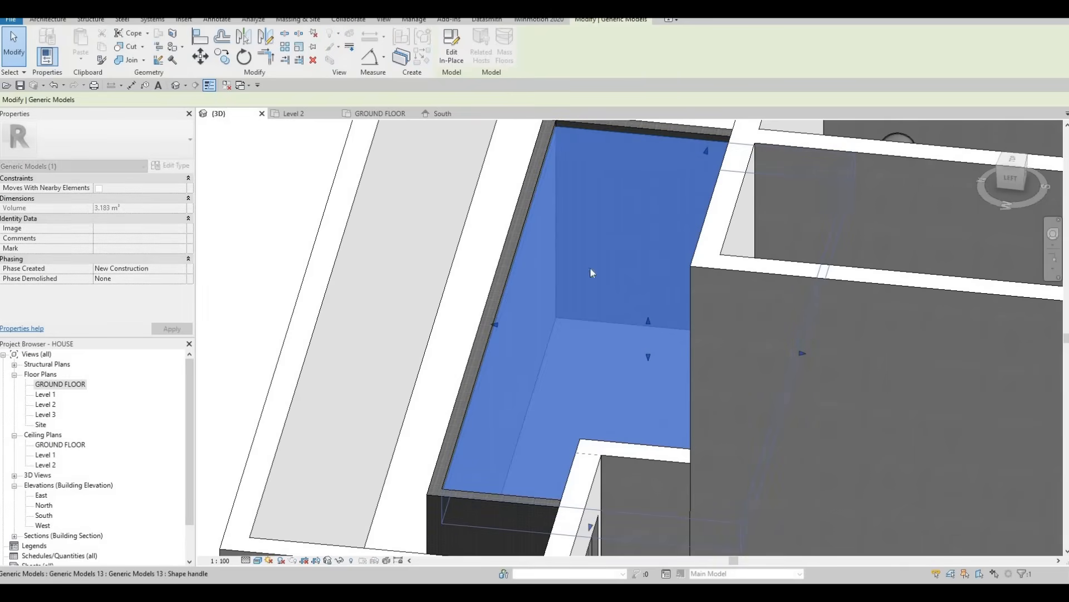
pyautogui.press('Escape')
# Examine the pool, its ladder and the surrounding house from several angles in 3D
pyautogui.scroll(-2, 757, 259)
pyautogui.keyDown('shift'); pyautogui.moveTo(794, 259); pyautogui.dragTo(787, 260, button='middle'); pyautogui.keyUp('shift')
pyautogui.scroll(-1, 786, 260)
pyautogui.keyDown('shift'); pyautogui.moveTo(724, 279); pyautogui.dragTo(768, 239, button='middle'); pyautogui.keyUp('shift')
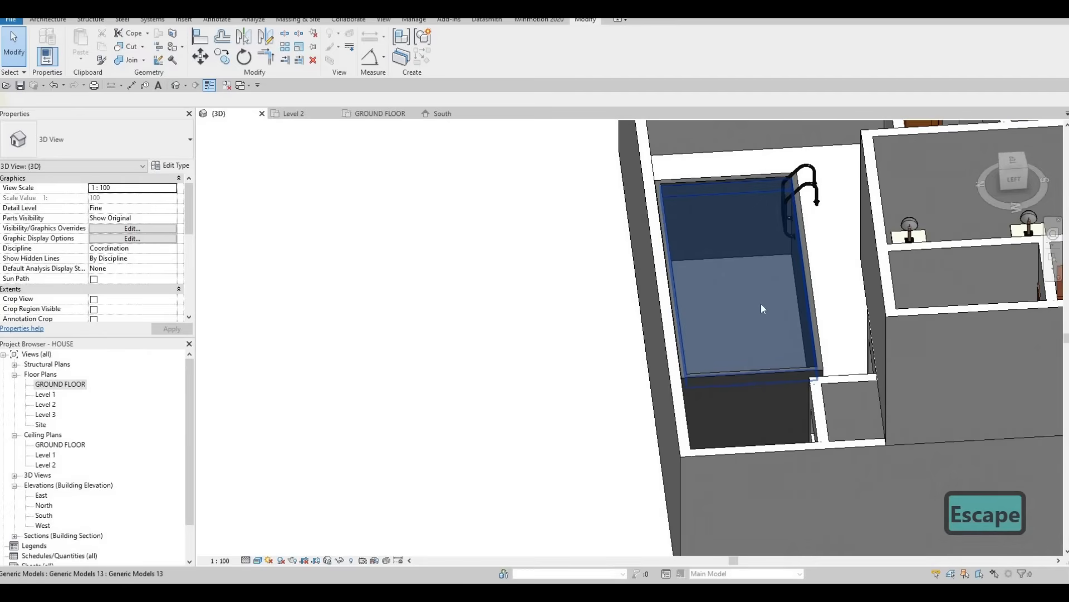
pyautogui.scroll(-1, 752, 301)
pyautogui.moveTo(716, 283); pyautogui.dragTo(695, 292, button='middle')
pyautogui.scroll(-1, 695, 291)
pyautogui.moveTo(963, 268); pyautogui.dragTo(835, 273, button='middle')
pyautogui.scroll(-1, 749, 285)
pyautogui.keyDown('shift'); pyautogui.moveTo(694, 281); pyautogui.dragTo(1060, 217, button='middle'); pyautogui.keyUp('shift')
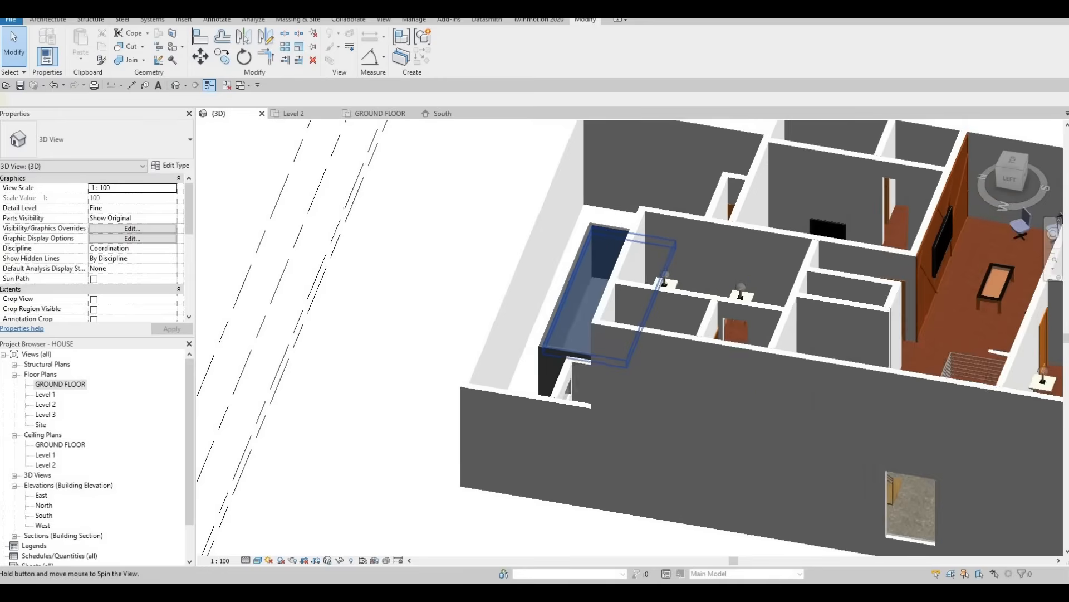
pyautogui.scroll(3, 1060, 217)
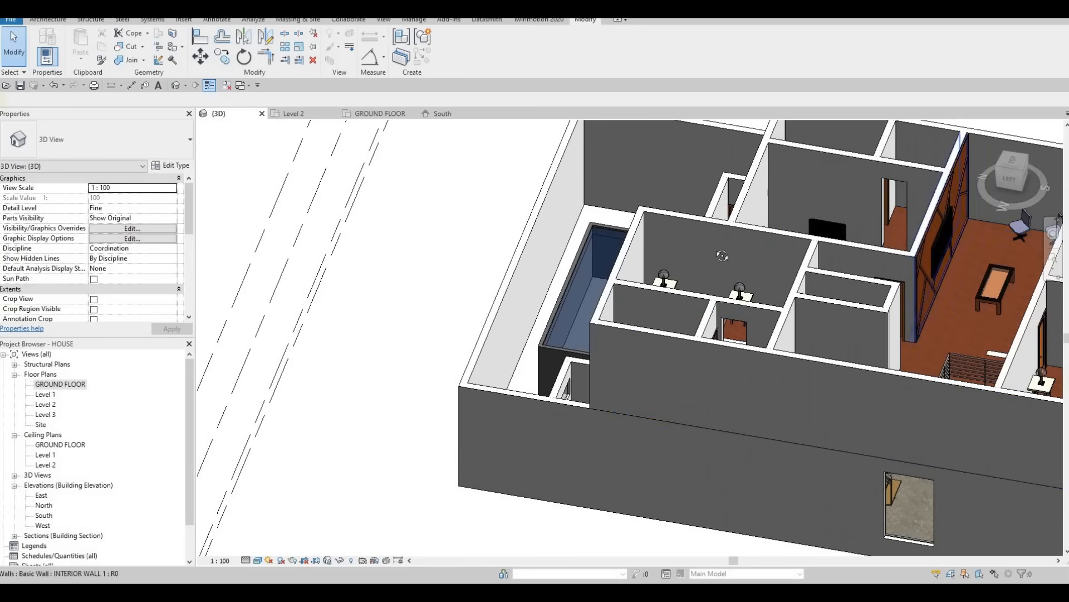
pyautogui.keyDown('shift'); pyautogui.moveTo(722, 256); pyautogui.dragTo(400, 252, button='middle'); pyautogui.keyUp('shift')
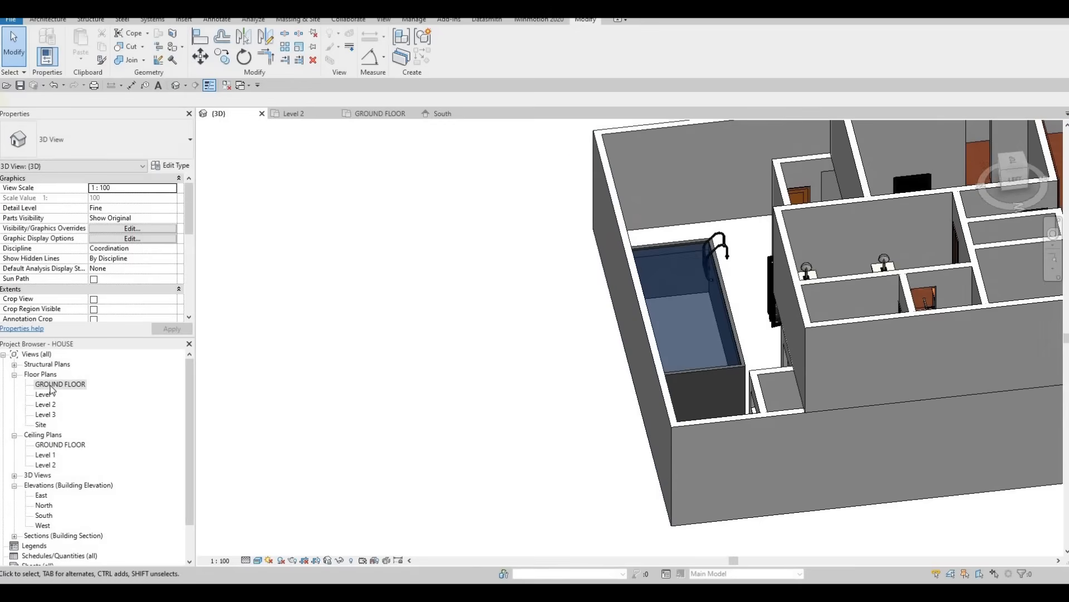
# Open the GROUND FLOOR plan and start an architectural floor for the yard around the pool
pyautogui.doubleClick(52, 384)
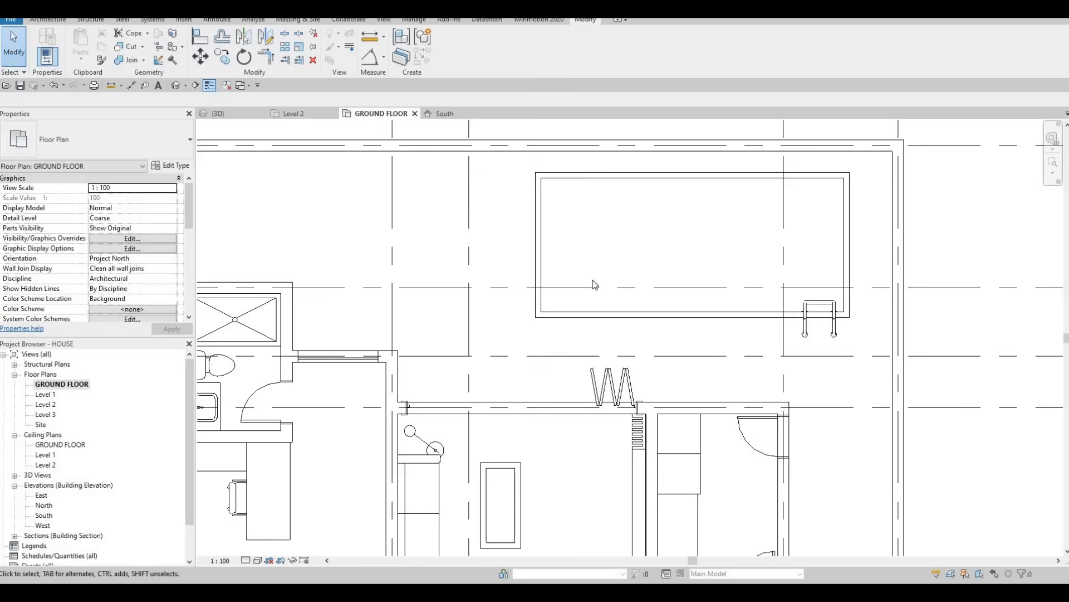
pyautogui.scroll(-2, 592, 278)
pyautogui.moveTo(698, 184); pyautogui.dragTo(551, 272, button='middle')
pyautogui.scroll(3, 551, 272)
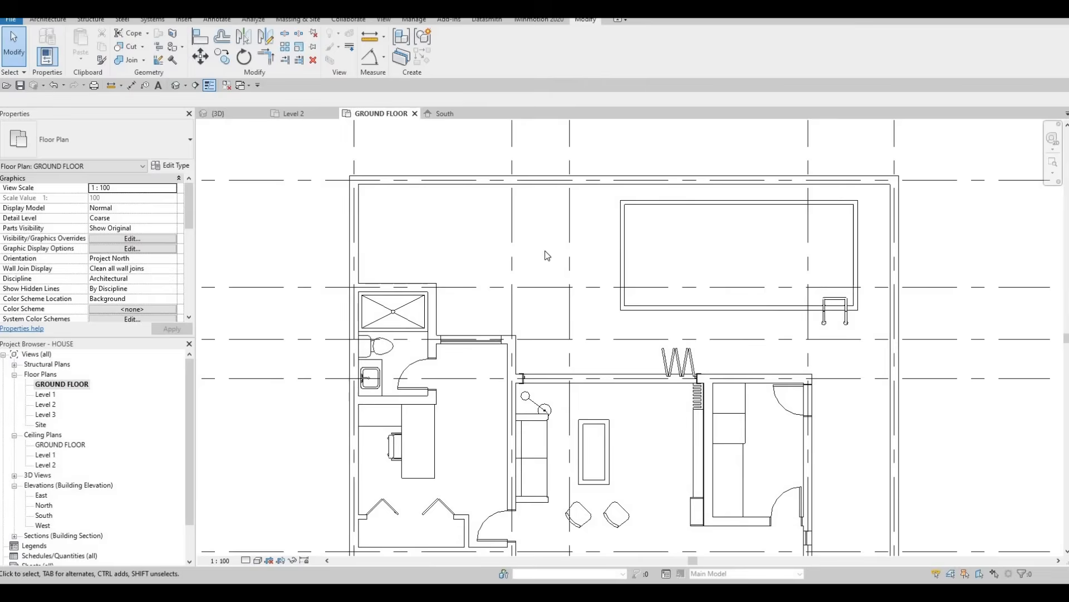
pyautogui.scroll(-1, 244, 172)
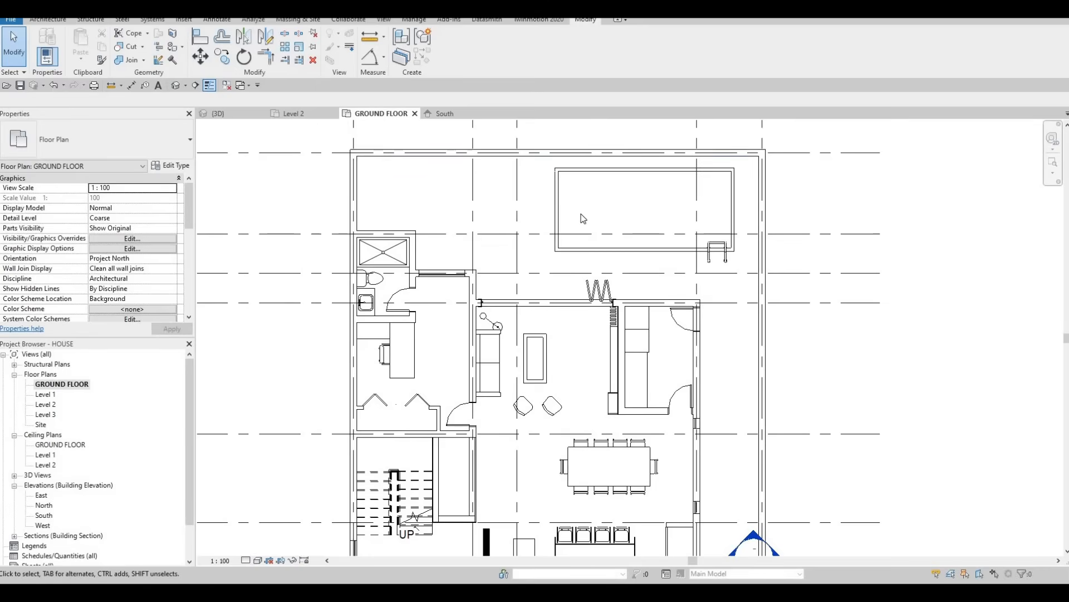
pyautogui.moveTo(582, 217); pyautogui.dragTo(703, 191, button='middle')
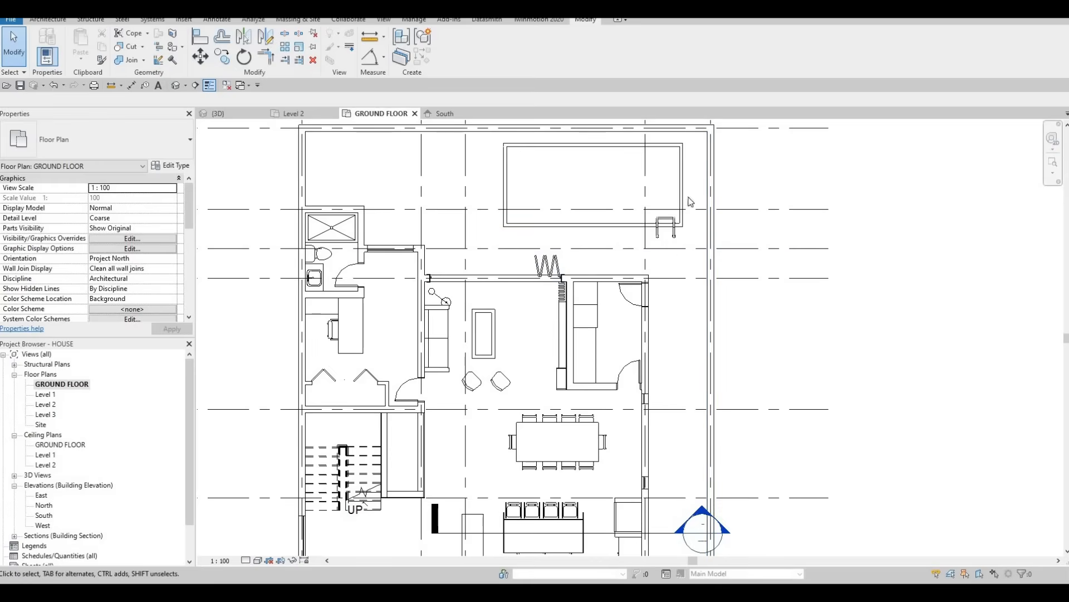
pyautogui.scroll(-3, 691, 201)
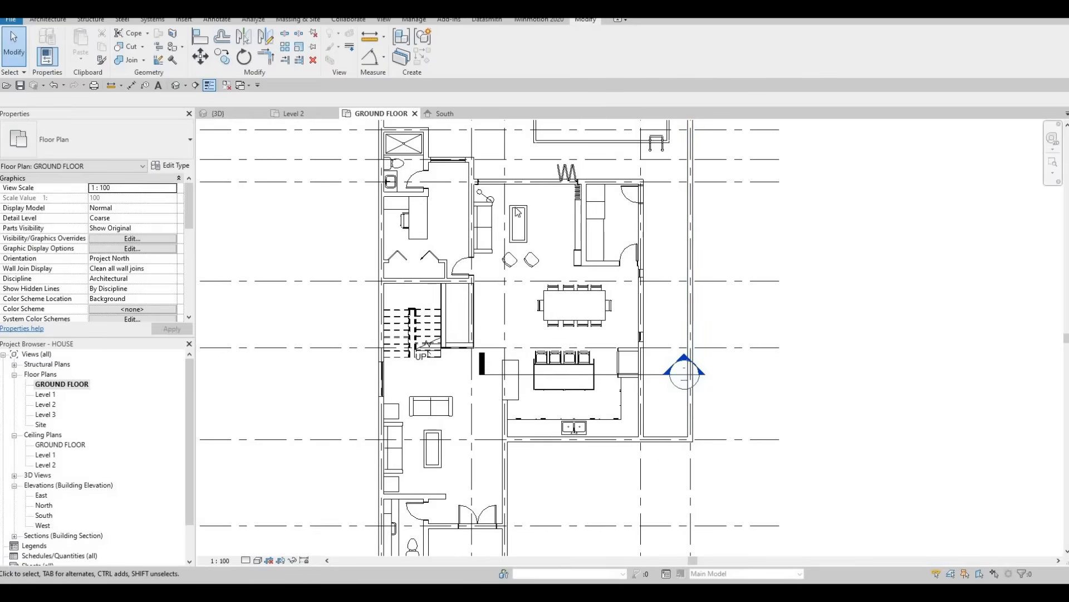
pyautogui.moveTo(682, 277); pyautogui.dragTo(682, 343, button='middle')
pyautogui.click(55, 19)
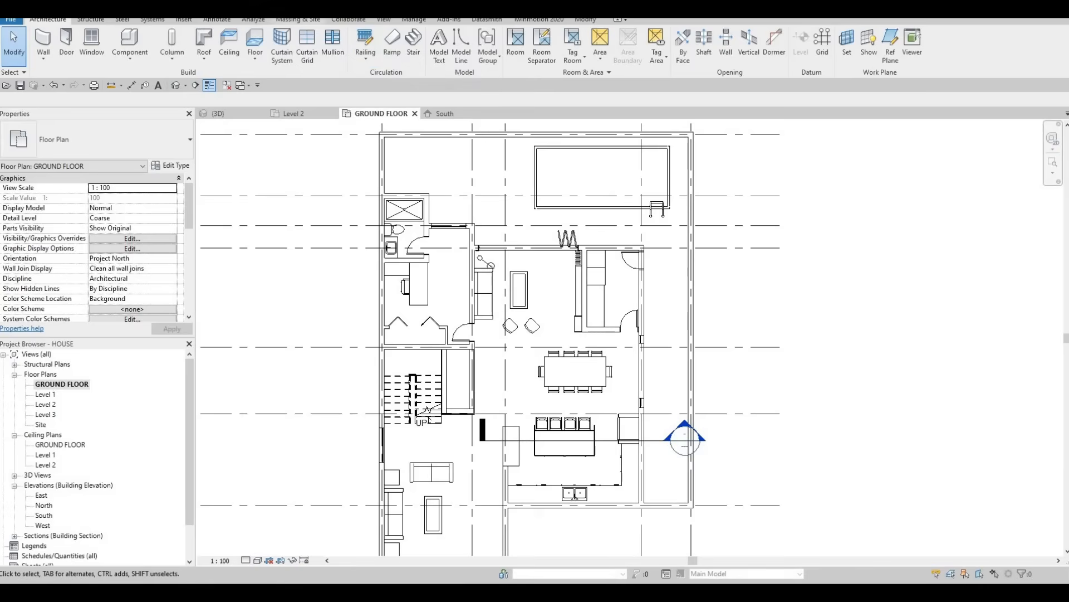
pyautogui.click(260, 62)
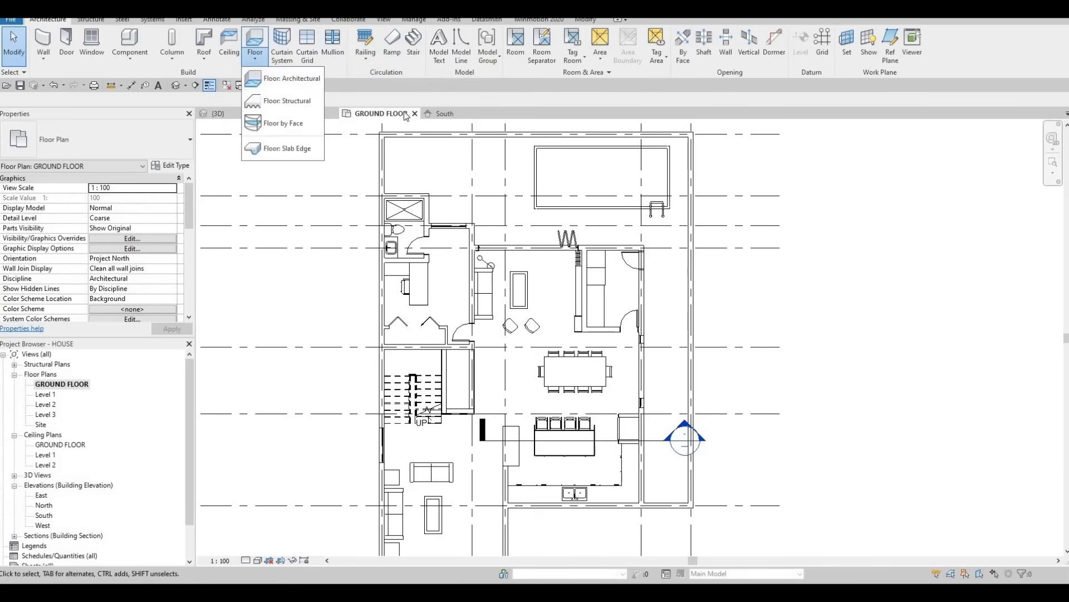
pyautogui.click(290, 78)
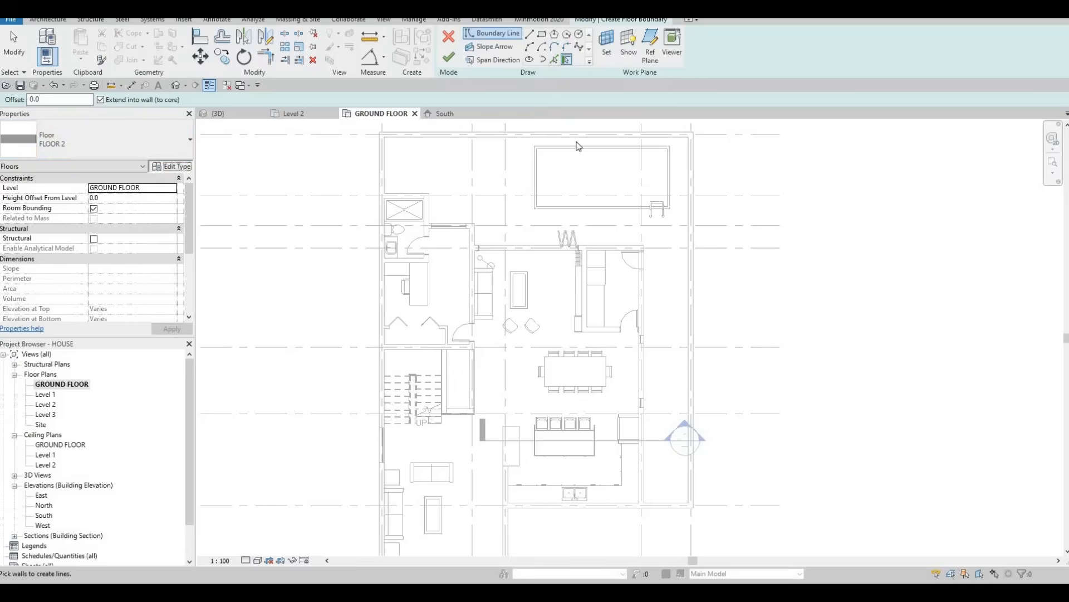
# Duplicate the FLOOR 2 type as FLOOR 3 and assign the Grass material to its structure layer
pyautogui.click(172, 166)
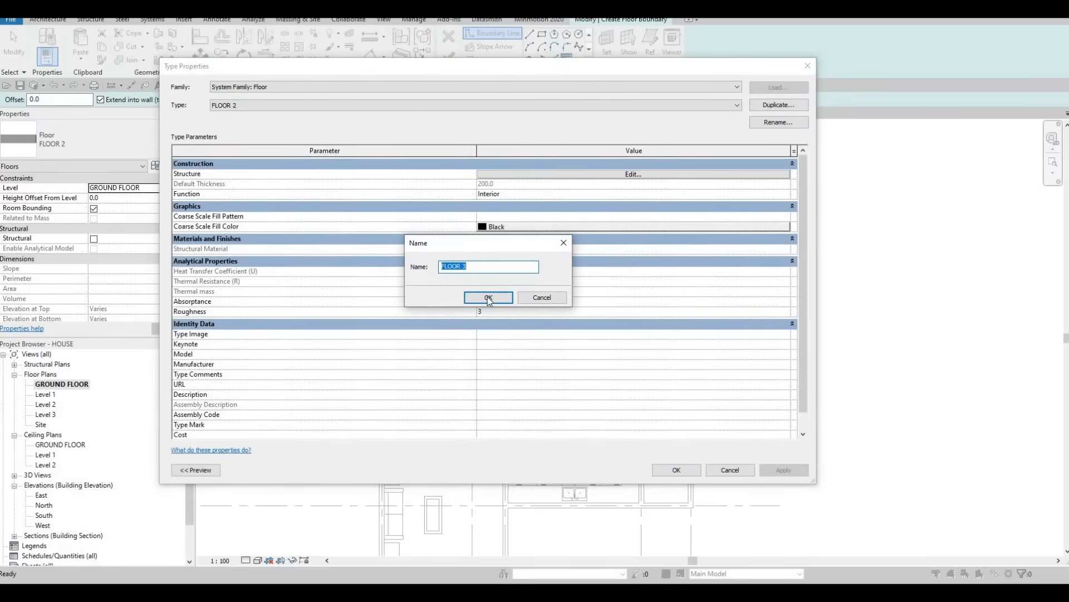
pyautogui.press('Return')
pyautogui.click(613, 176)
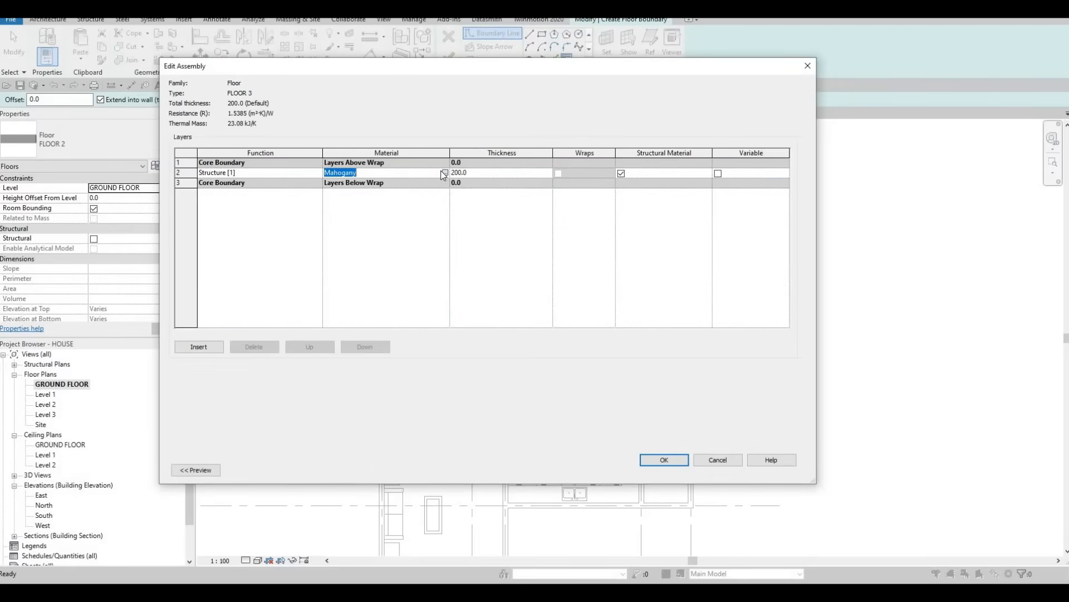
pyautogui.click(443, 173)
pyautogui.write('GR')
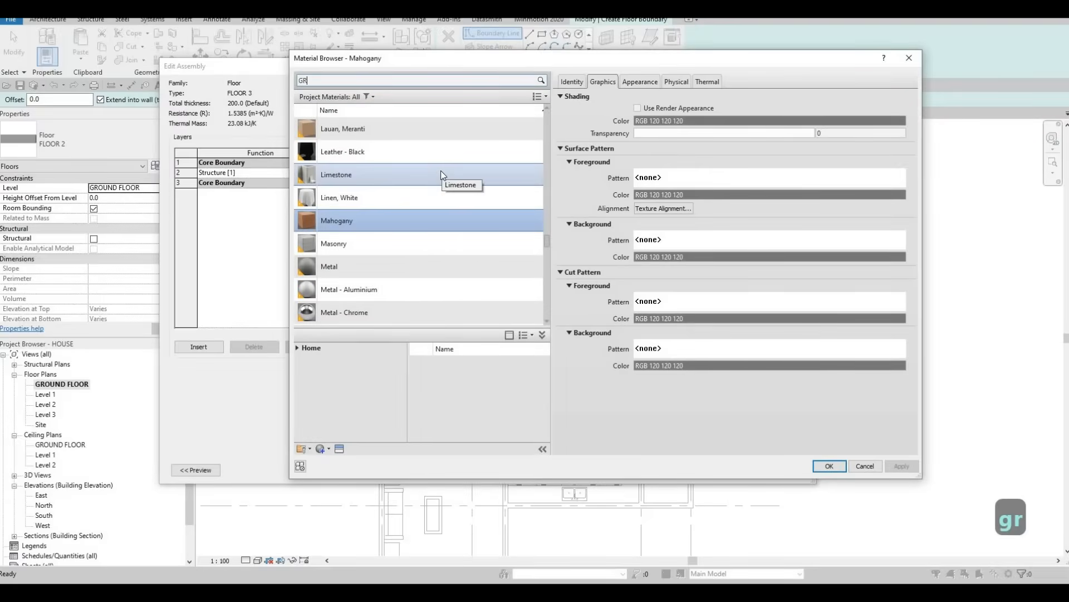
pyautogui.write('ASS')
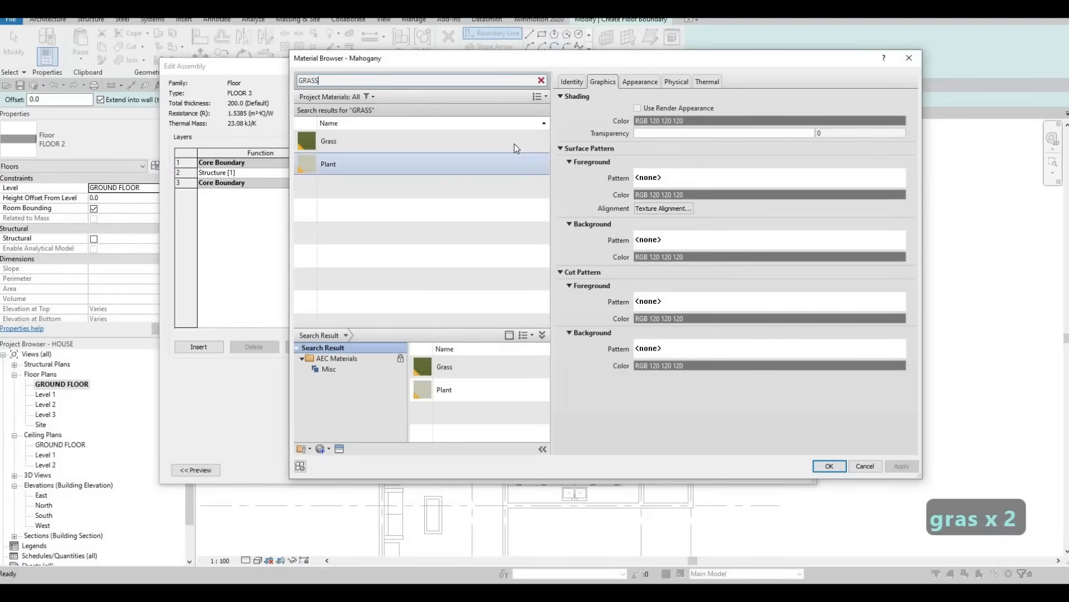
pyautogui.click(513, 144)
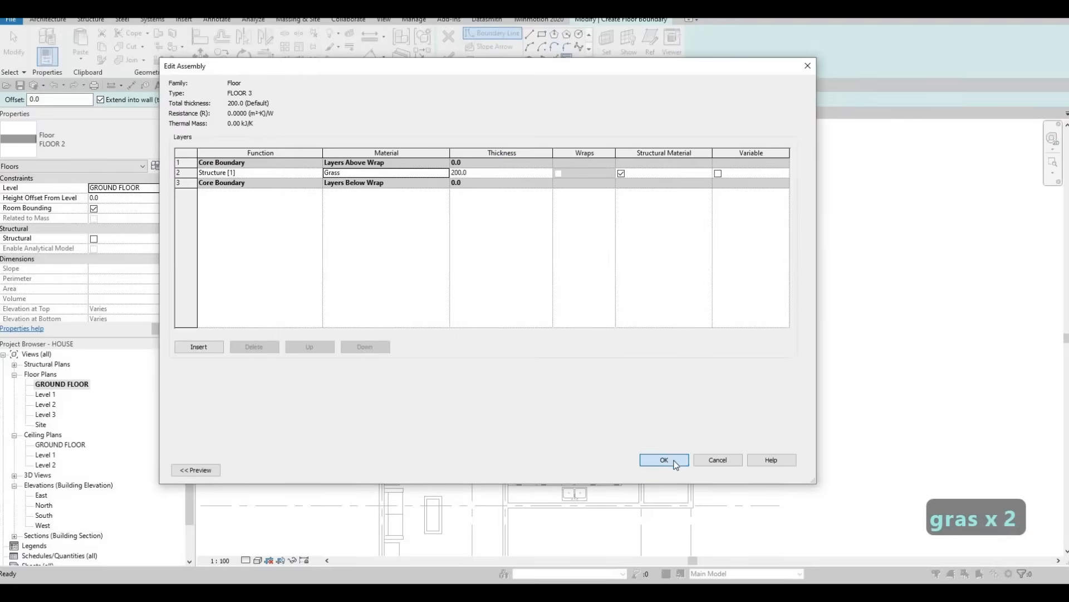
pyautogui.click(675, 464)
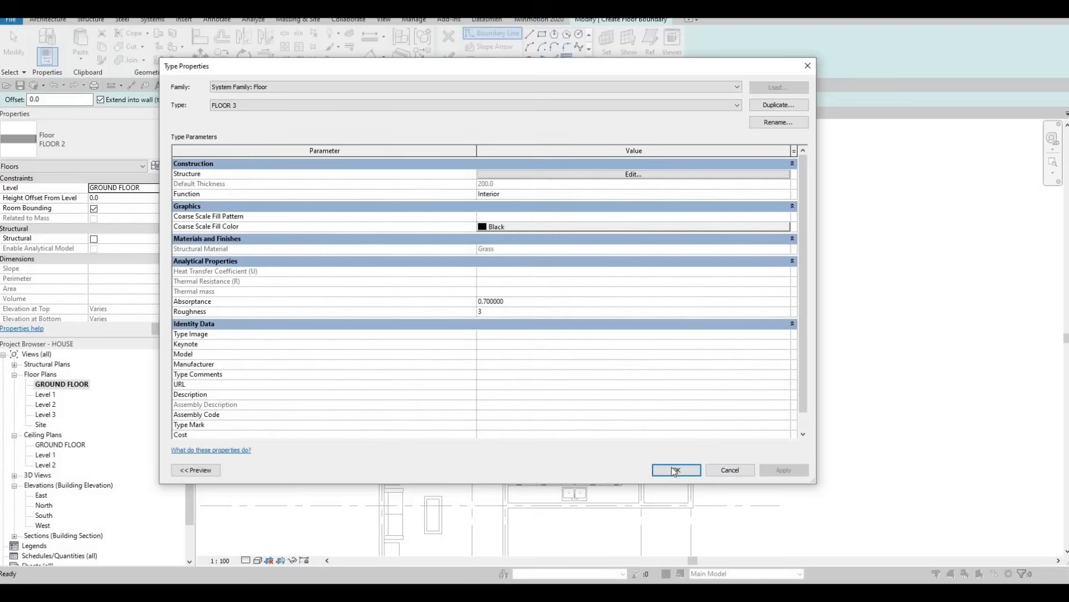
pyautogui.press('Return')
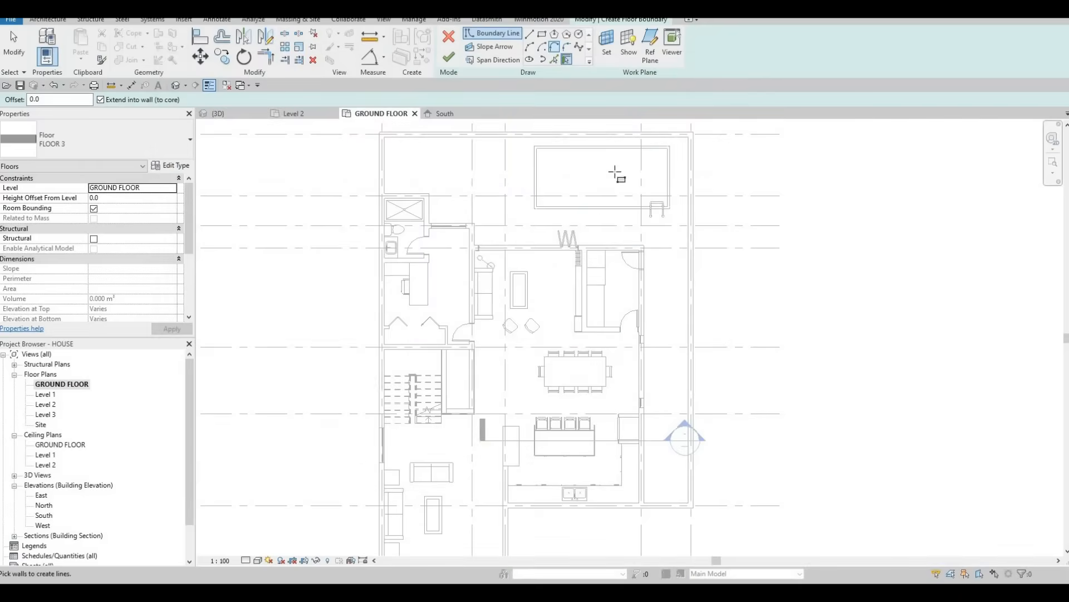
# Sketch two adjoining rectangular floor boundaries, one between the house and the pool and one filling the passage beside the house
pyautogui.click(599, 245)
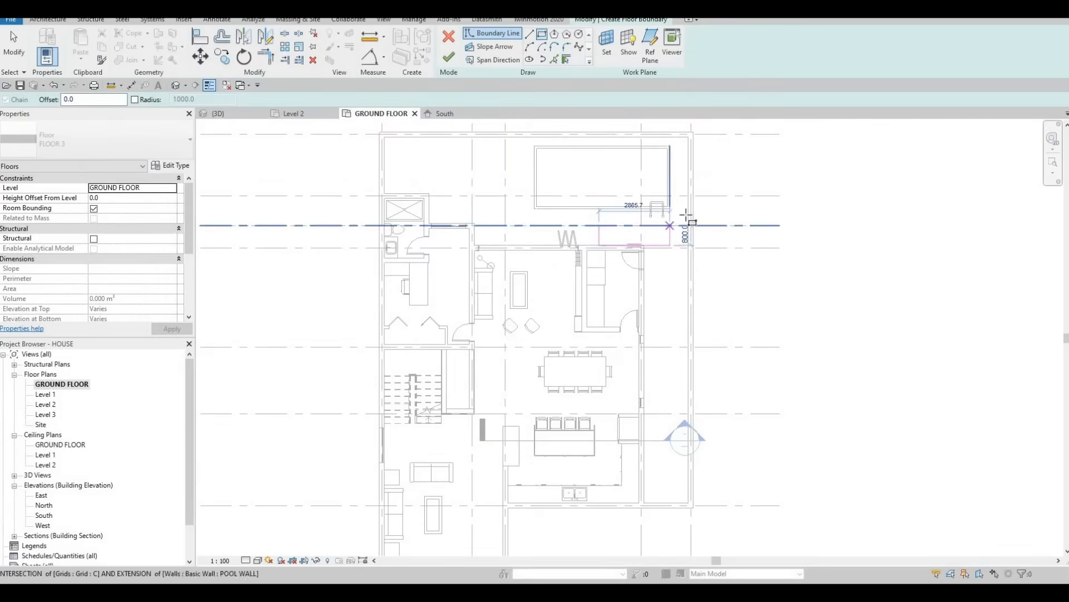
pyautogui.click(675, 272)
pyautogui.press('Escape')
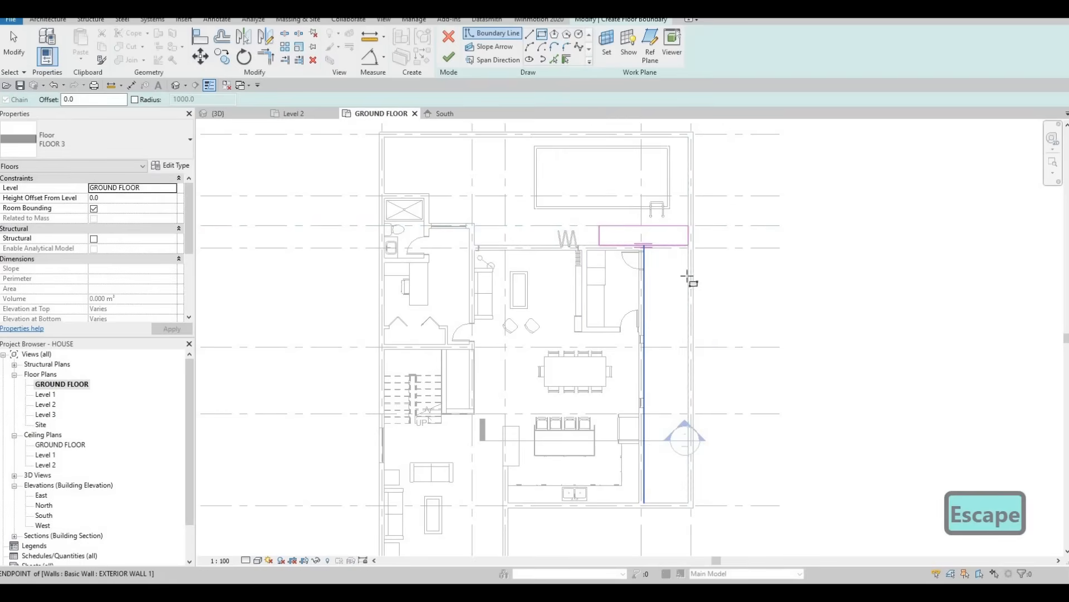
pyautogui.scroll(2, 691, 237)
pyautogui.click(691, 221)
pyautogui.press('Escape')
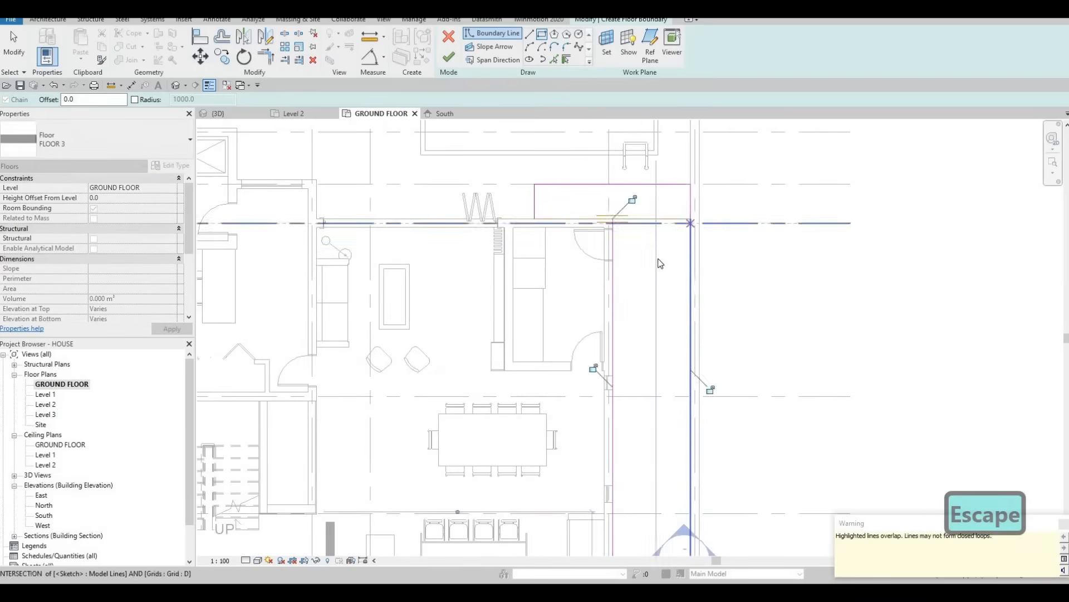
# Trim the house-side edge of the passage rectangle to meet the lower edge of the pool-side rectangle at the corner
pyautogui.press('Escape')
pyautogui.press('Escape')
pyautogui.press('t')
pyautogui.press('r')
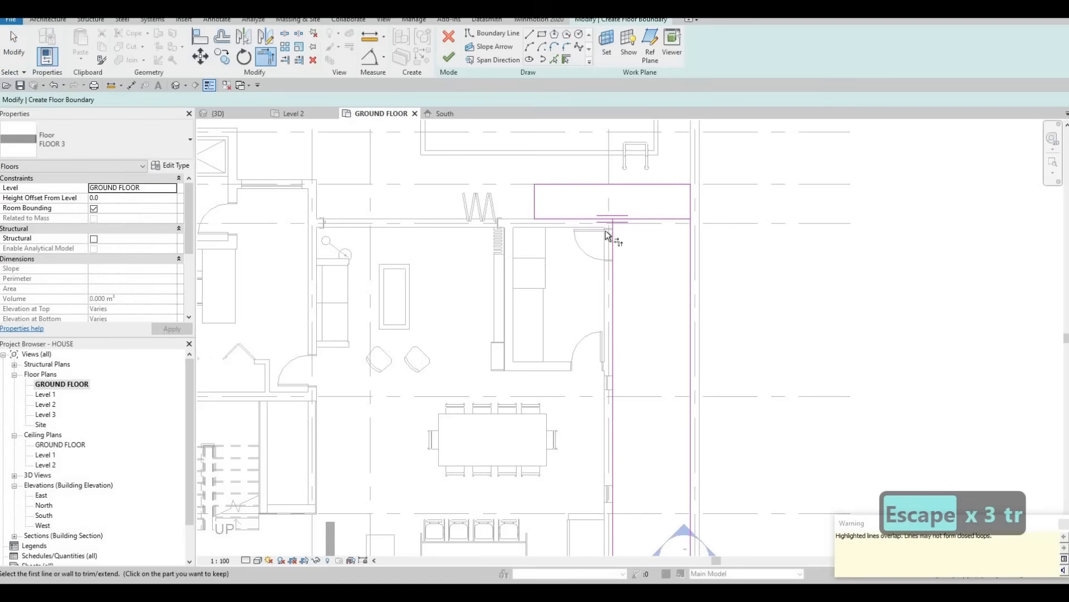
pyautogui.click(613, 228)
pyautogui.press('Escape')
pyautogui.press('Escape')
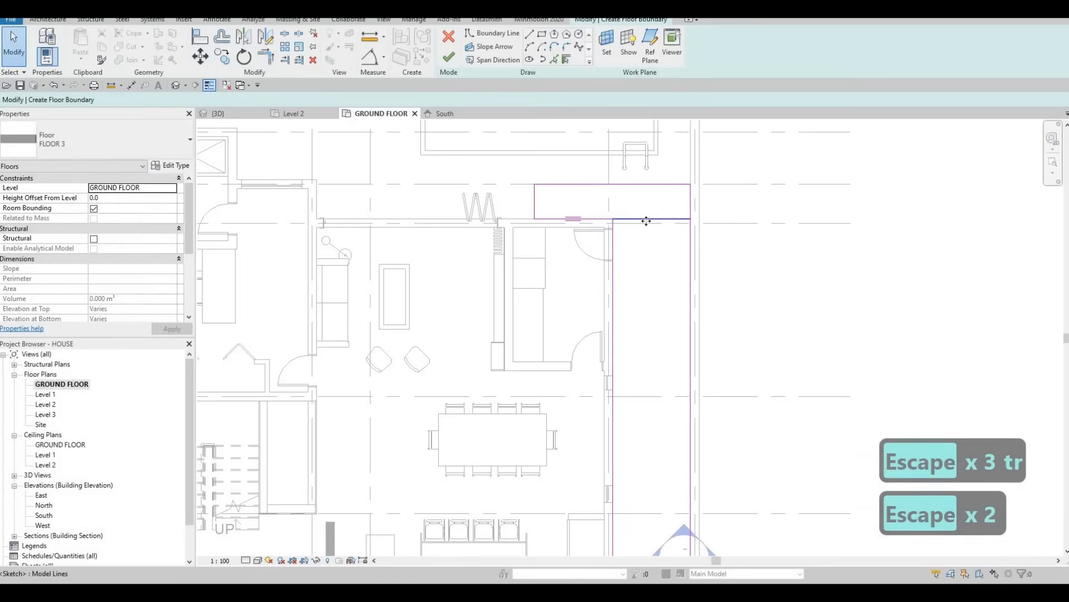
# Delete the leftover line dividing the two rectangles and finish the L-shaped grass floor
pyautogui.click(648, 219)
pyautogui.press('Delete')
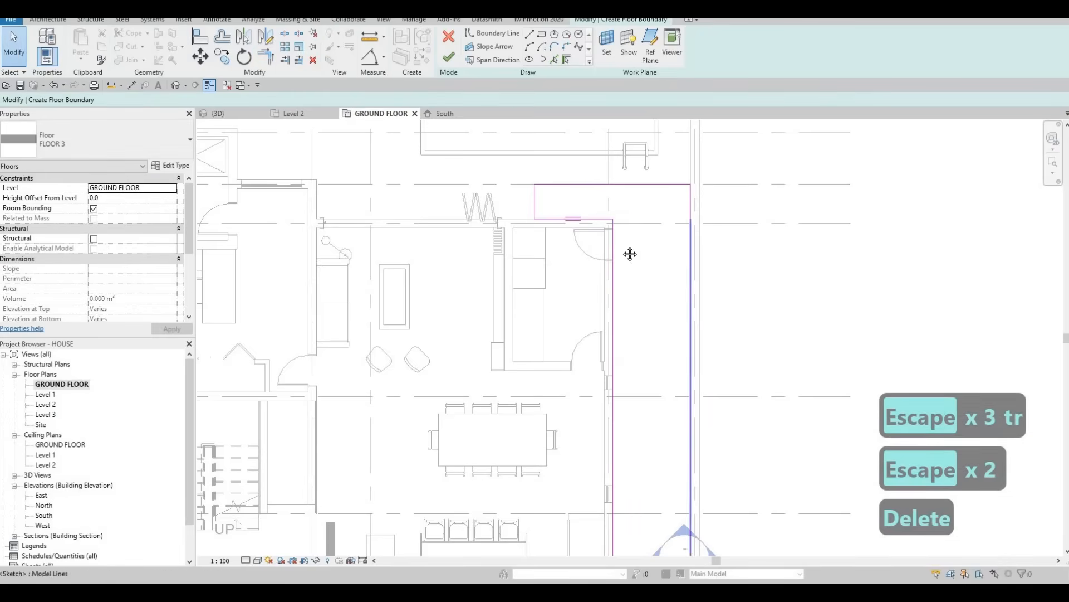
pyautogui.press('Escape')
pyautogui.scroll(-1, 622, 262)
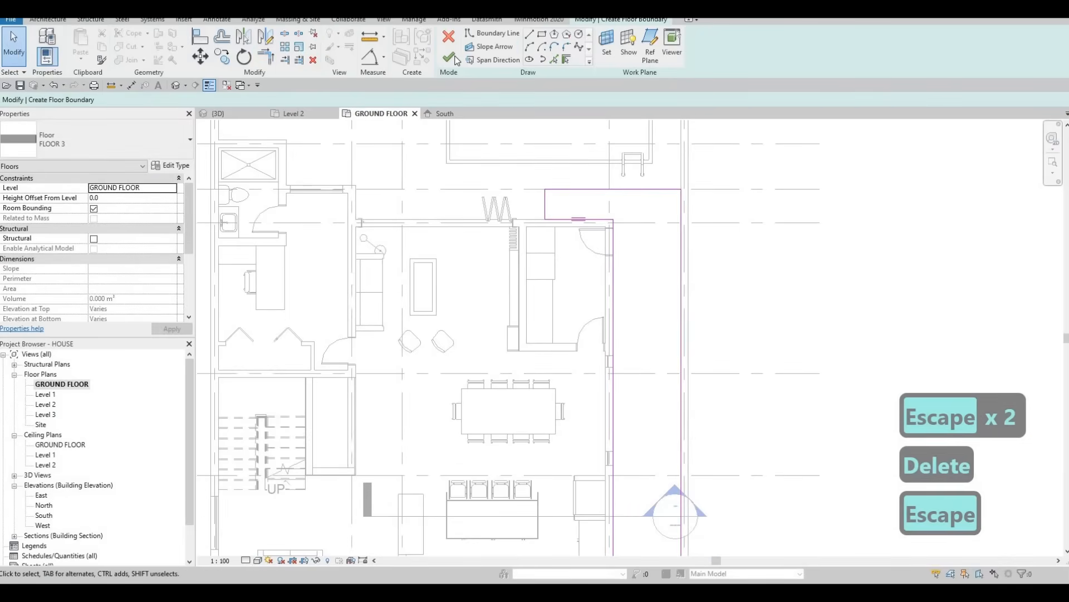
pyautogui.click(449, 57)
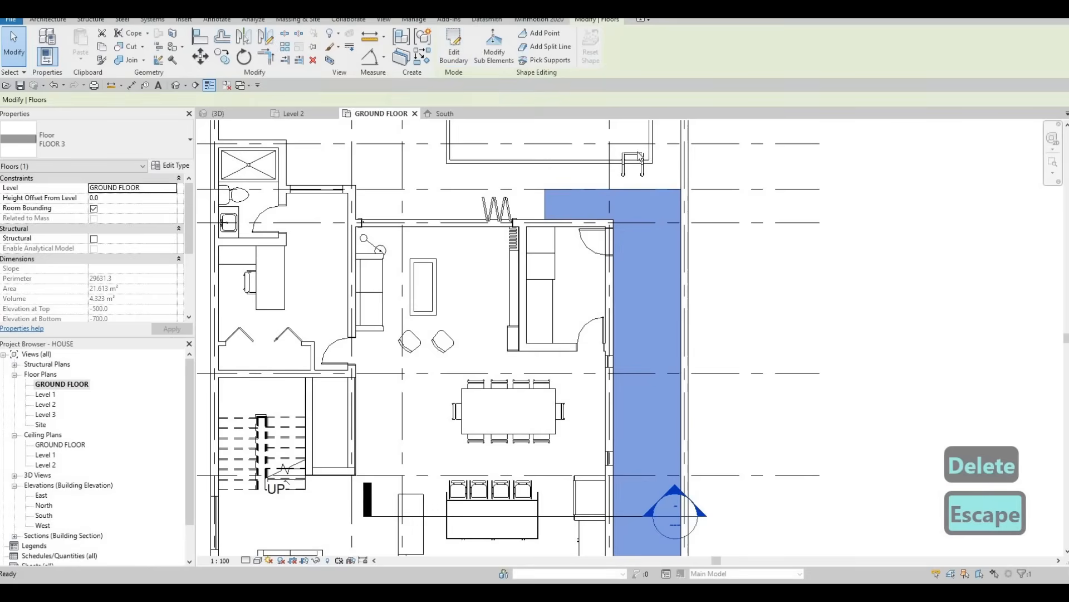
# Reopen the grass floor's boundary and sketch a 1100 by 500 mm rectangular opening inside the passage, near its lower end
pyautogui.click(450, 50)
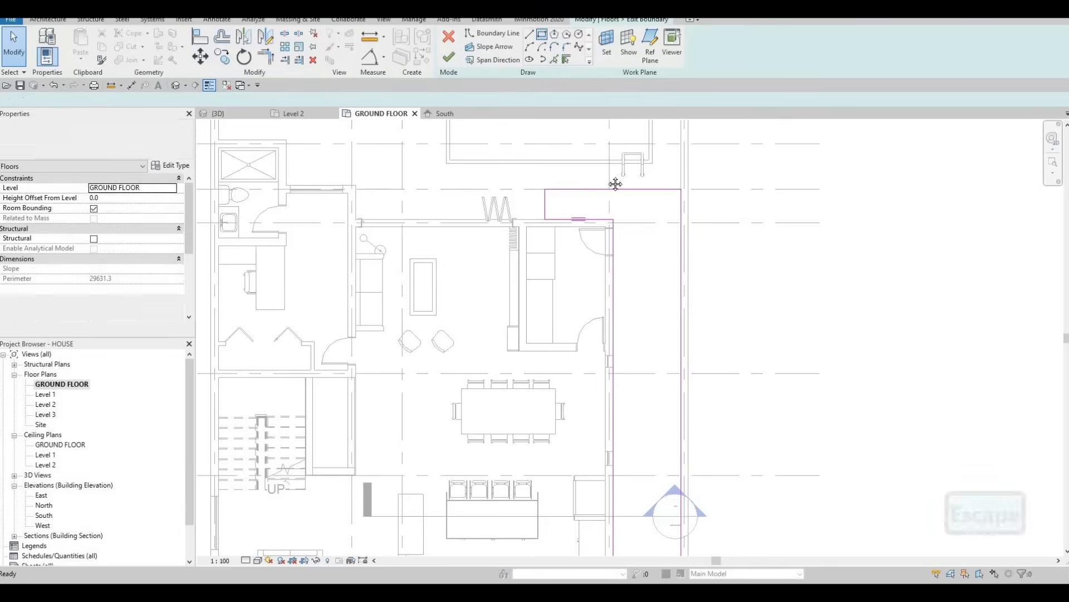
pyautogui.moveTo(647, 448); pyautogui.dragTo(630, 316, button='middle')
pyautogui.moveTo(545, 135); pyautogui.dragTo(573, 255, button='middle')
pyautogui.scroll(-1, 573, 255)
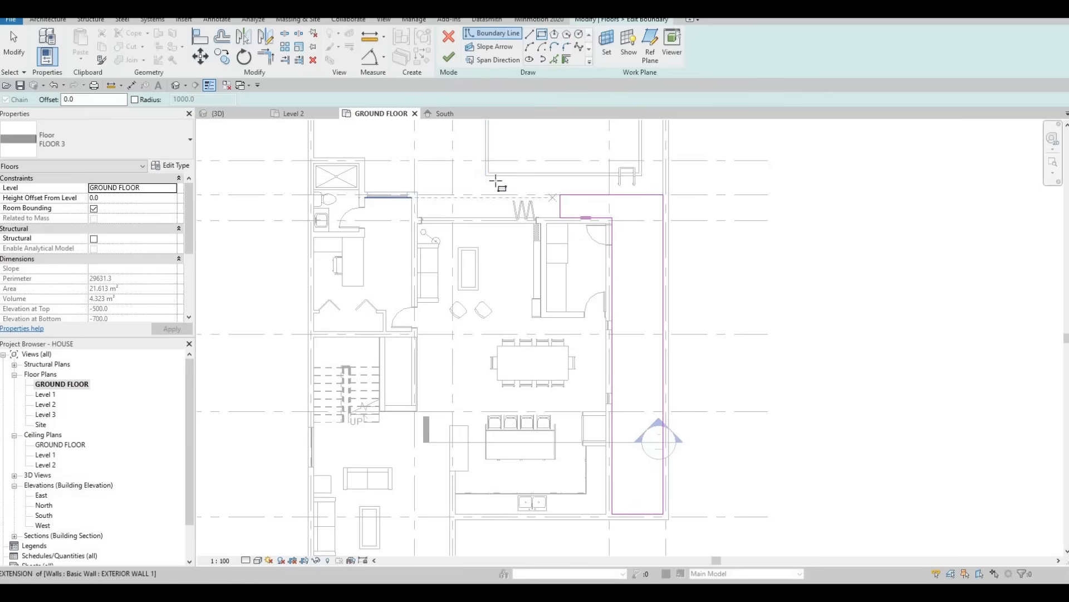
pyautogui.moveTo(560, 242); pyautogui.dragTo(553, 184, button='middle')
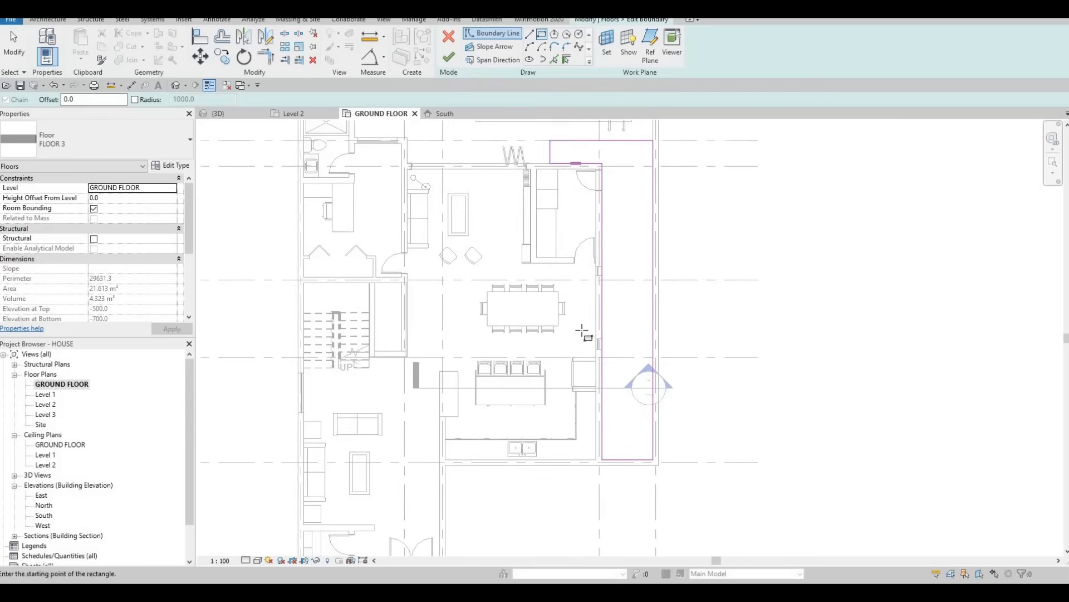
pyautogui.moveTo(582, 331); pyautogui.dragTo(545, 233, button='middle')
pyautogui.scroll(2, 578, 348)
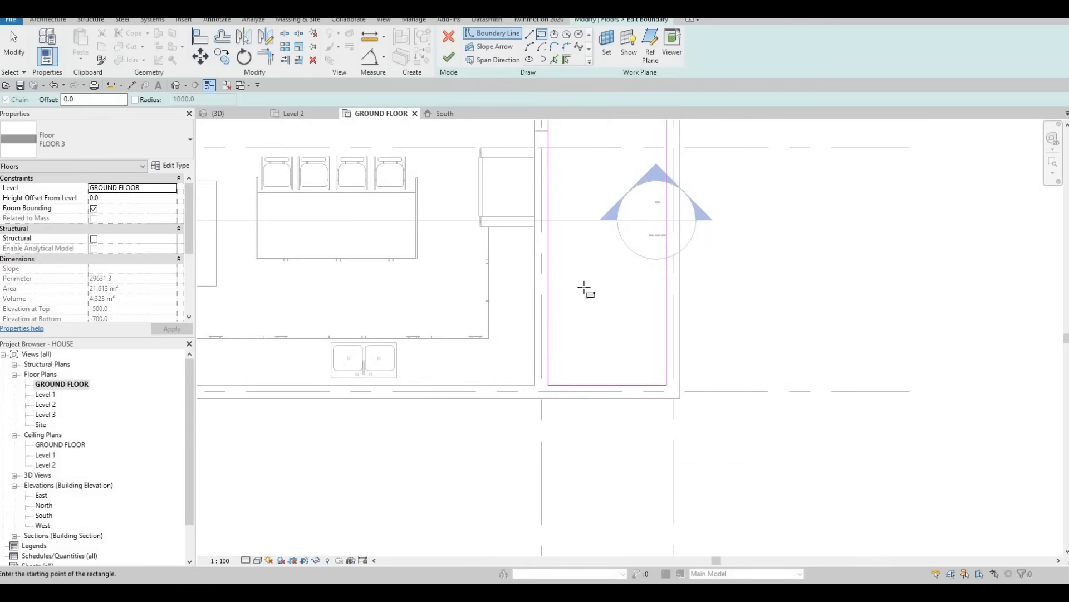
pyautogui.click(576, 301)
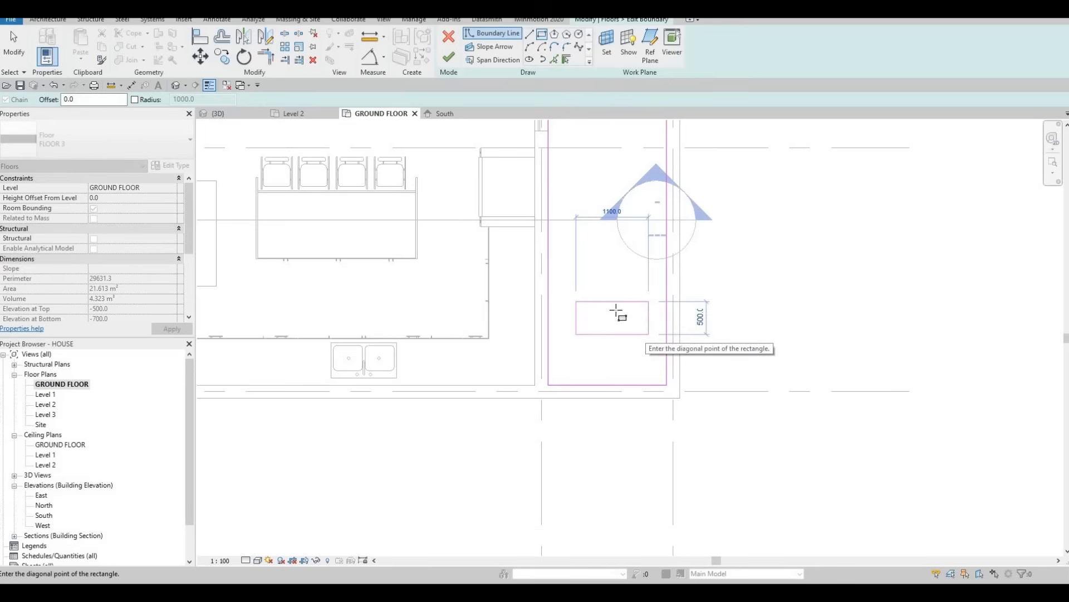
pyautogui.click(648, 334)
pyautogui.press('Escape')
pyautogui.press('Escape')
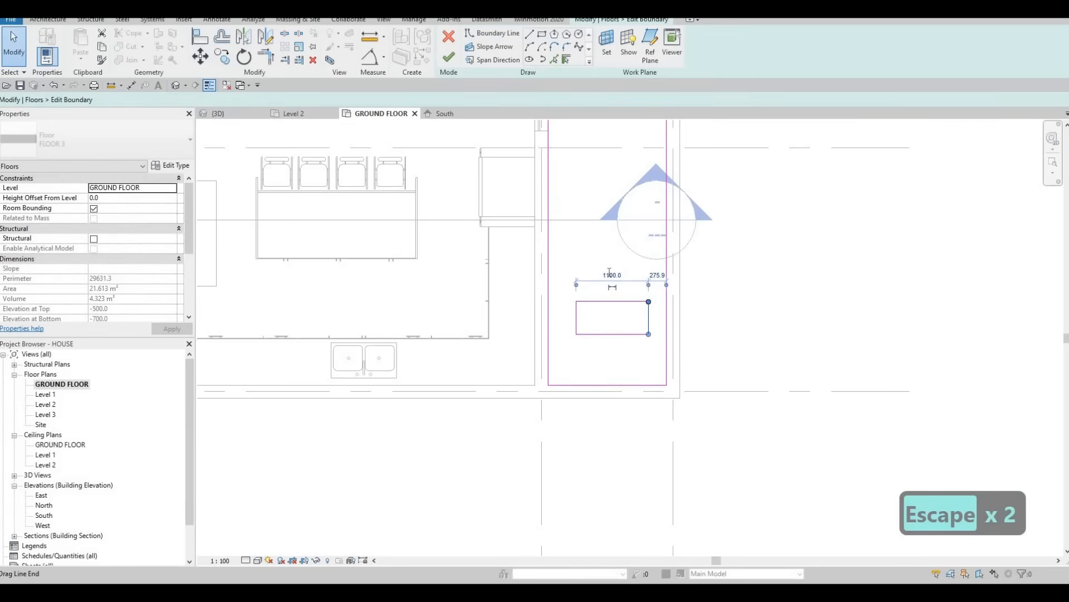
# Set the small rectangle's width to 1000 mm and select all four of its lines
pyautogui.click(609, 274)
pyautogui.write('100')
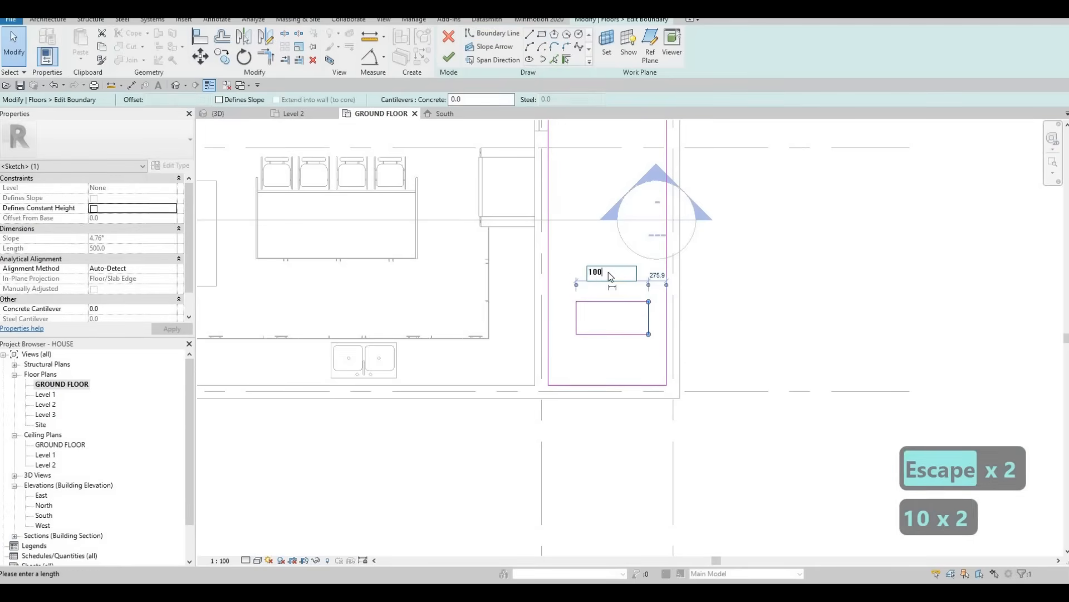
pyautogui.press('Return')
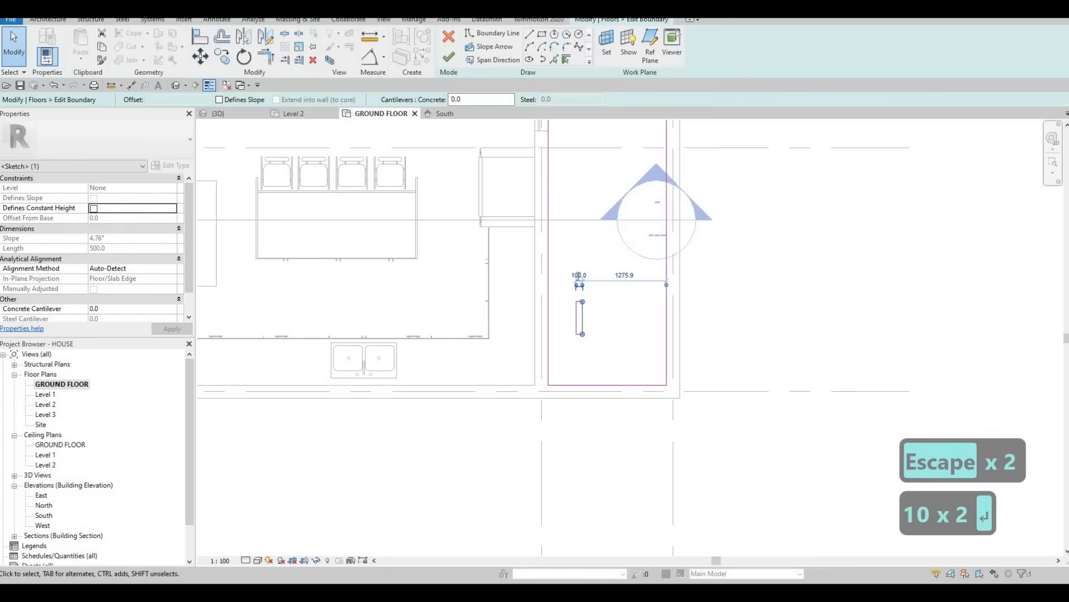
pyautogui.click(579, 275)
pyautogui.click(570, 272)
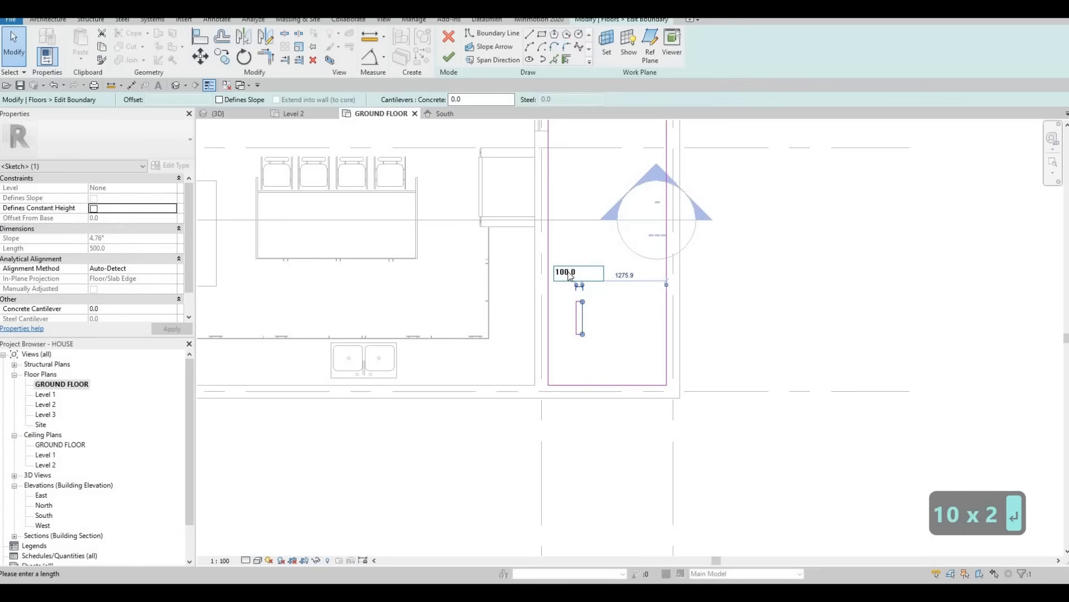
pyautogui.write('0')
pyautogui.press('Return')
pyautogui.press('Escape')
pyautogui.press('Escape')
pyautogui.press('Escape')
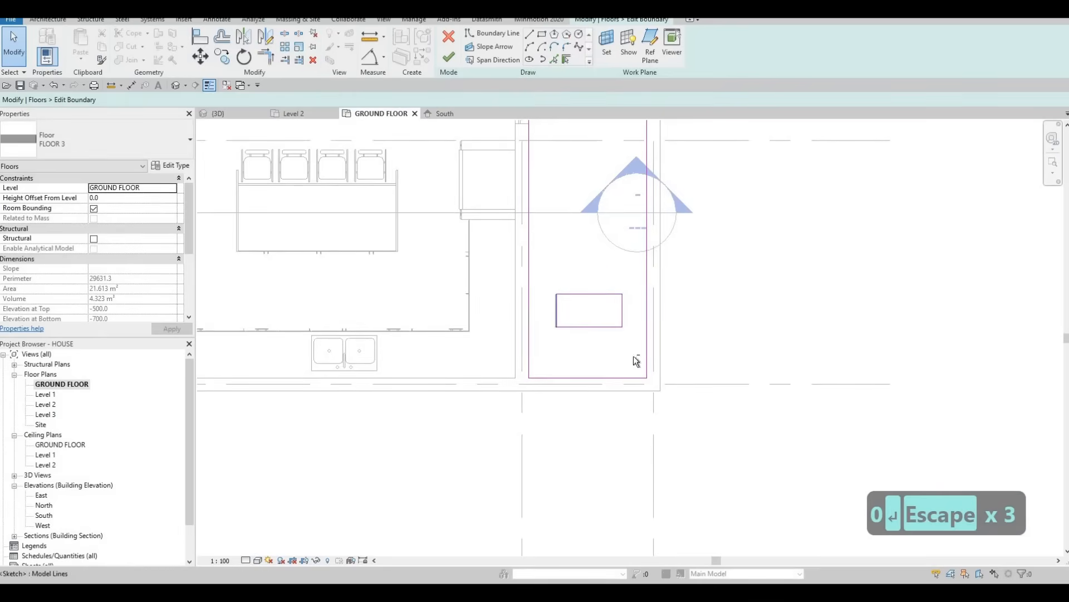
pyautogui.moveTo(641, 364); pyautogui.dragTo(539, 282)
pyautogui.press('c')
pyautogui.press('o')
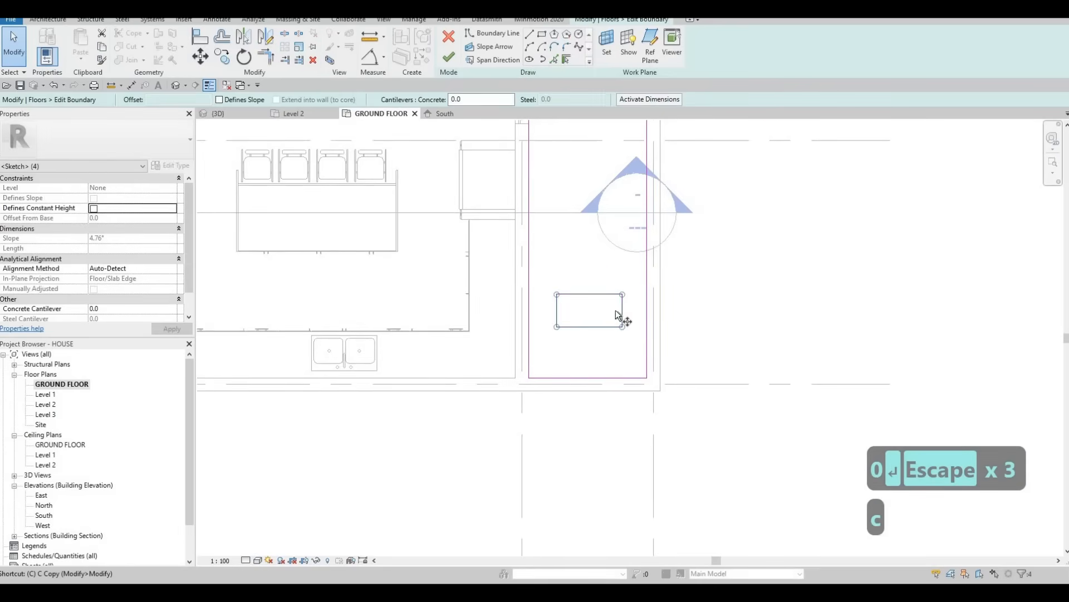
pyautogui.scroll(-1, 597, 356)
pyautogui.moveTo(592, 337); pyautogui.dragTo(595, 408, button='middle')
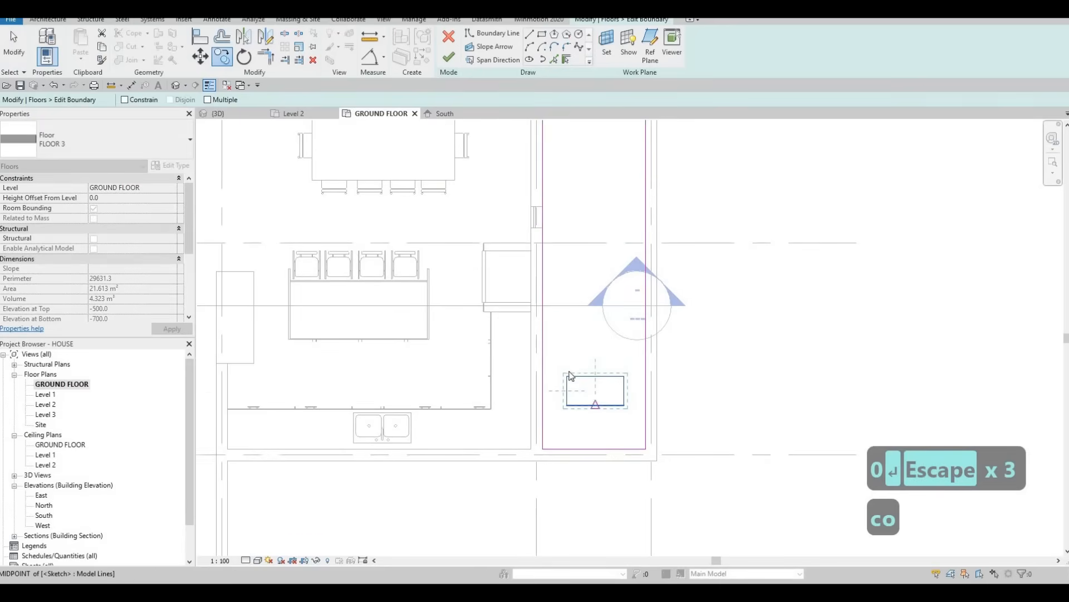
pyautogui.press('Escape')
pyautogui.press('Escape')
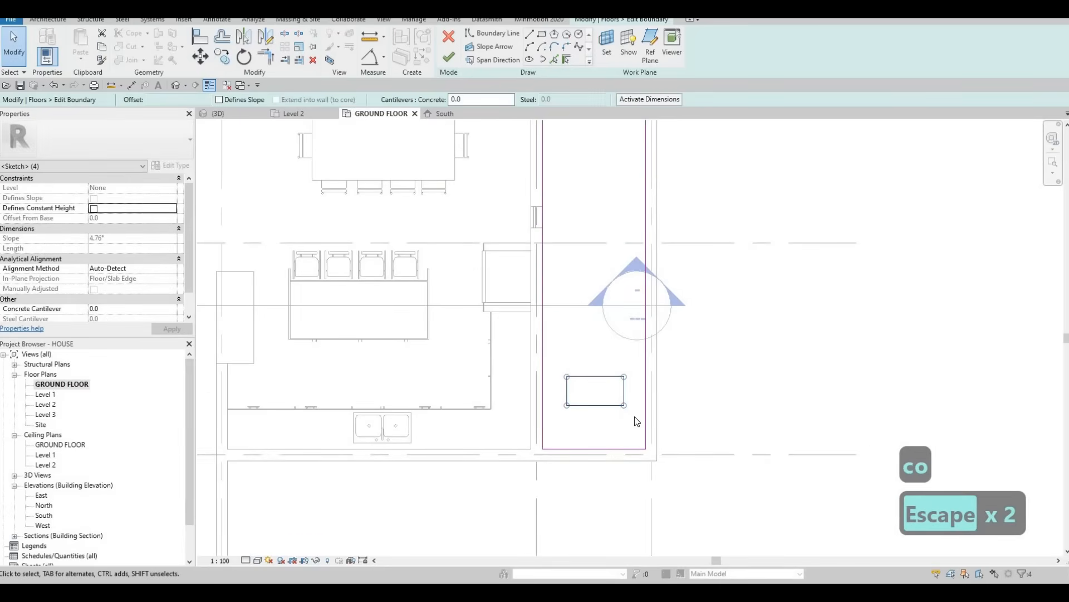
# Nudge the selected rectangle down eight increments, closer to the lower end of the passage
pyautogui.press('Down')
pyautogui.press('Down')
pyautogui.press('Down')
pyautogui.press('Down')
pyautogui.press('Down')
pyautogui.press('Down')
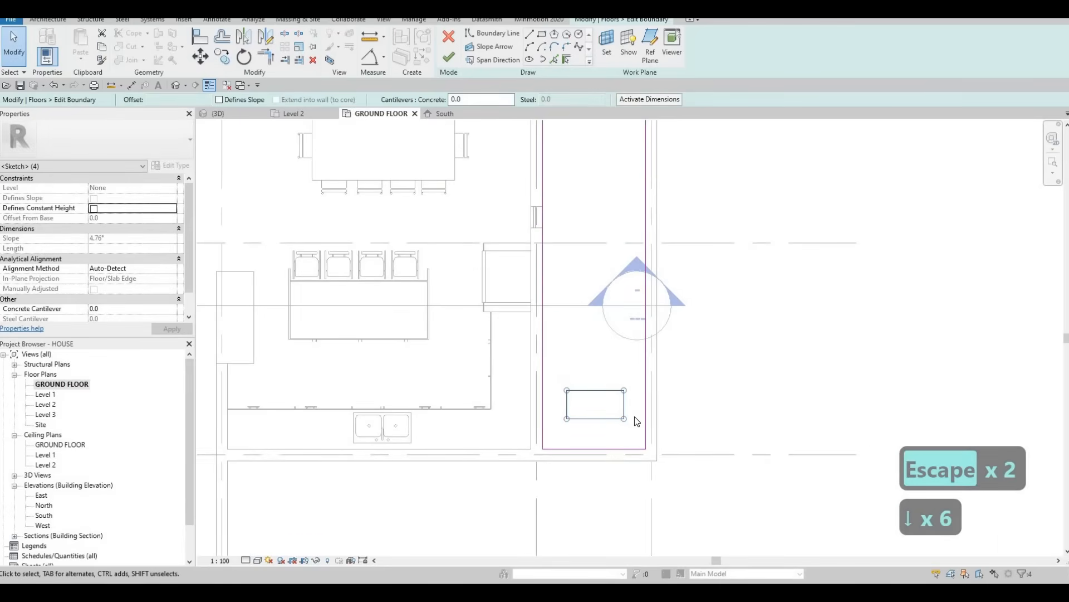
pyautogui.press('Down')
pyautogui.press('Down')
pyautogui.press('Escape')
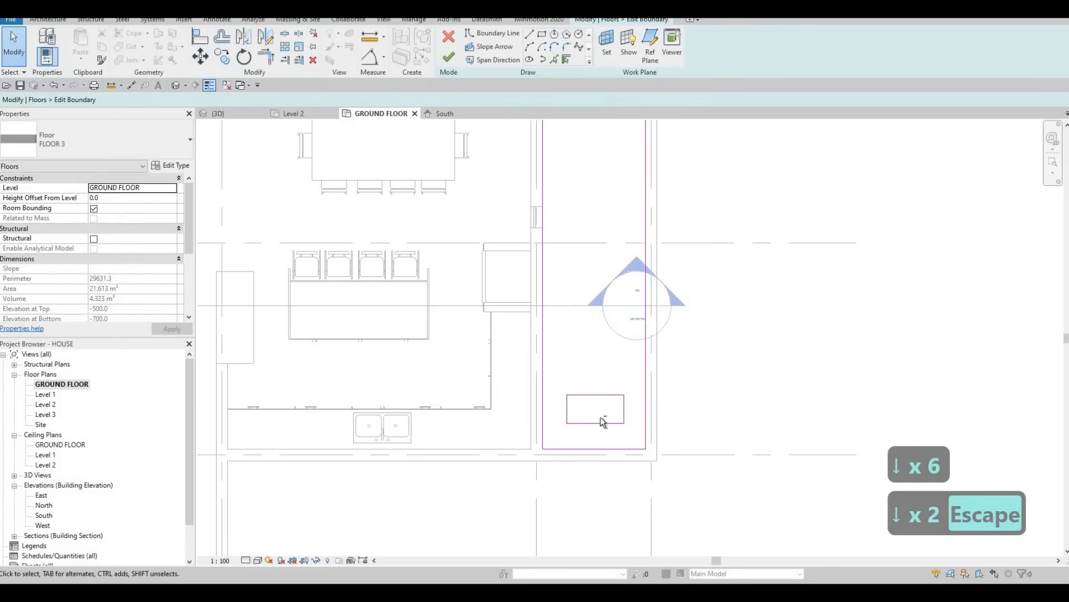
pyautogui.moveTo(557, 384); pyautogui.dragTo(626, 431)
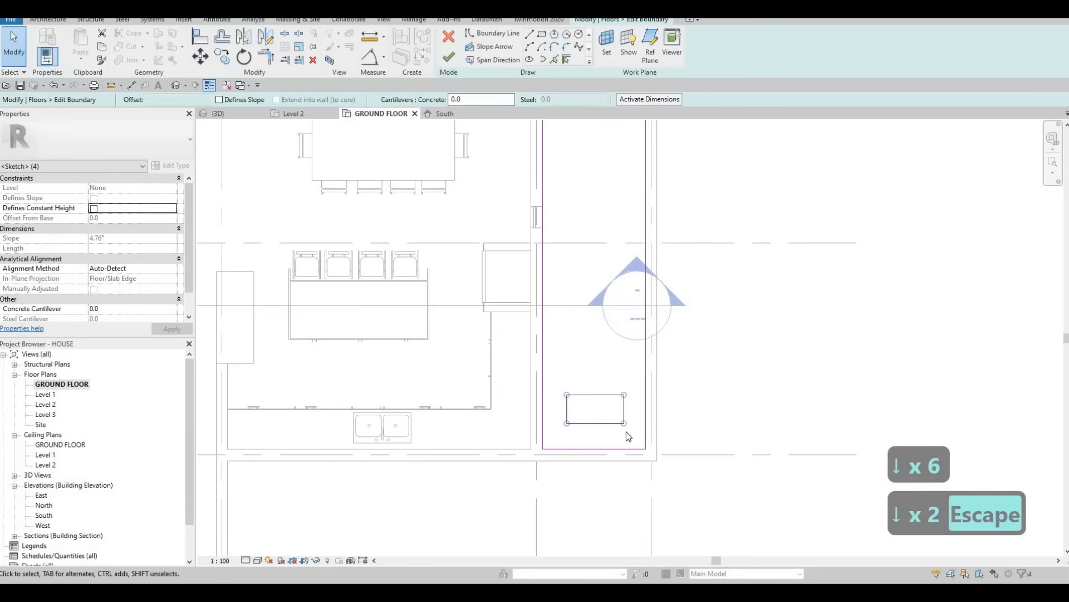
pyautogui.press('c')
pyautogui.press('p')
pyautogui.press('o')
pyautogui.press('Escape')
pyautogui.press('Escape')
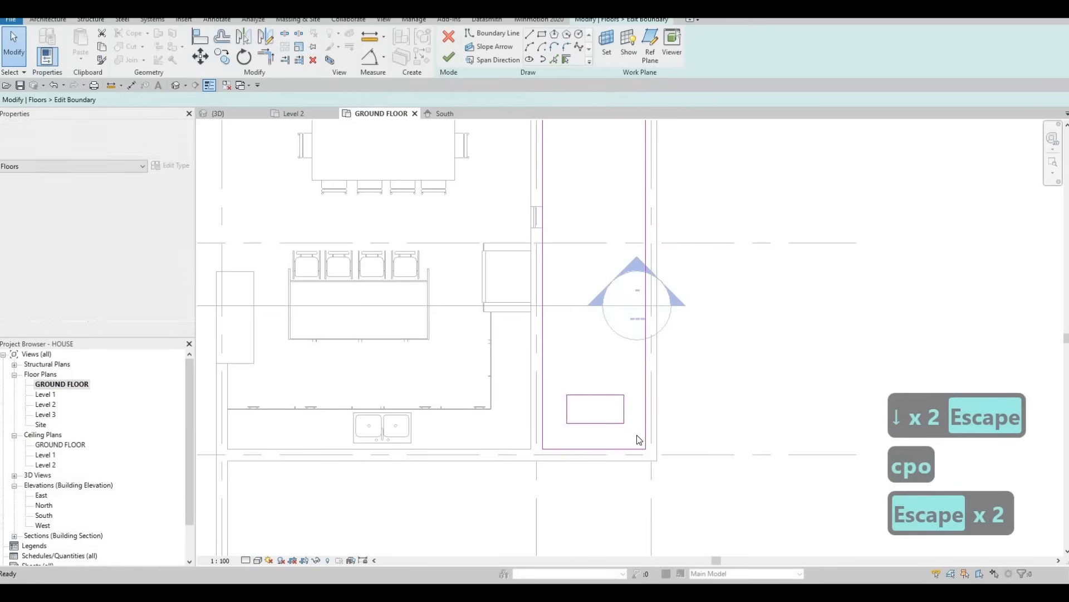
# Copy the small rectangle repeatedly up the passage with multiple copies enabled, spacing the copies about 948 mm apart
pyautogui.moveTo(555, 385); pyautogui.dragTo(640, 435)
pyautogui.press('c')
pyautogui.press('o')
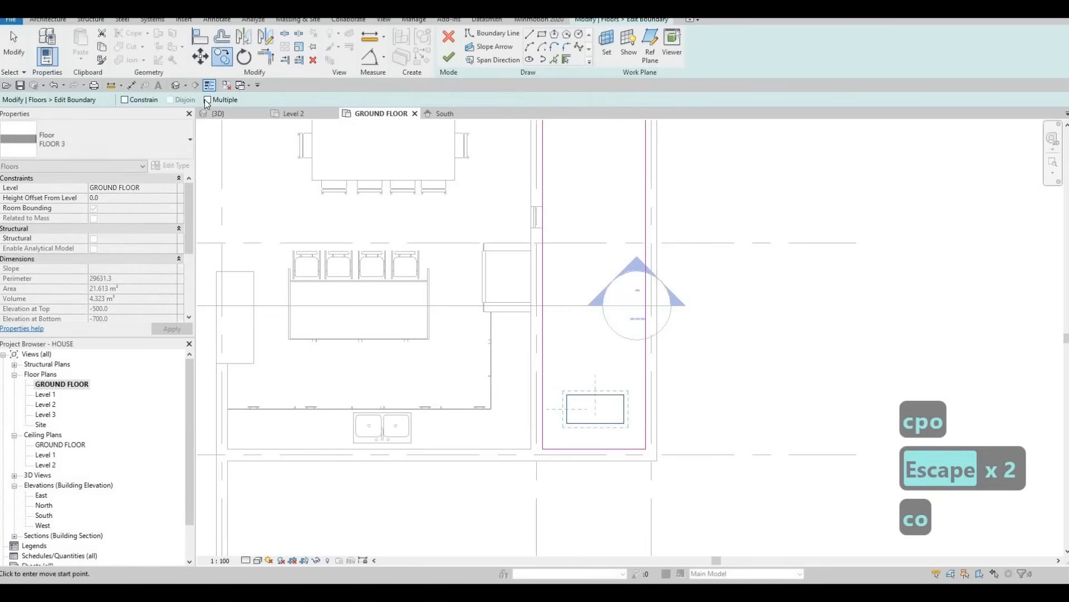
pyautogui.click(597, 447)
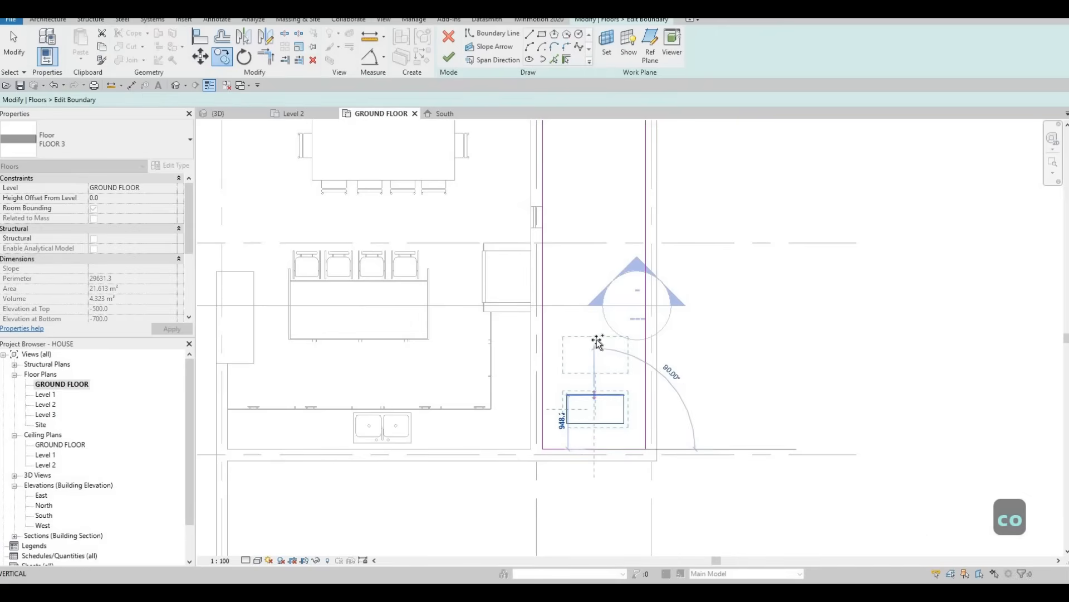
pyautogui.click(596, 394)
pyautogui.click(597, 286)
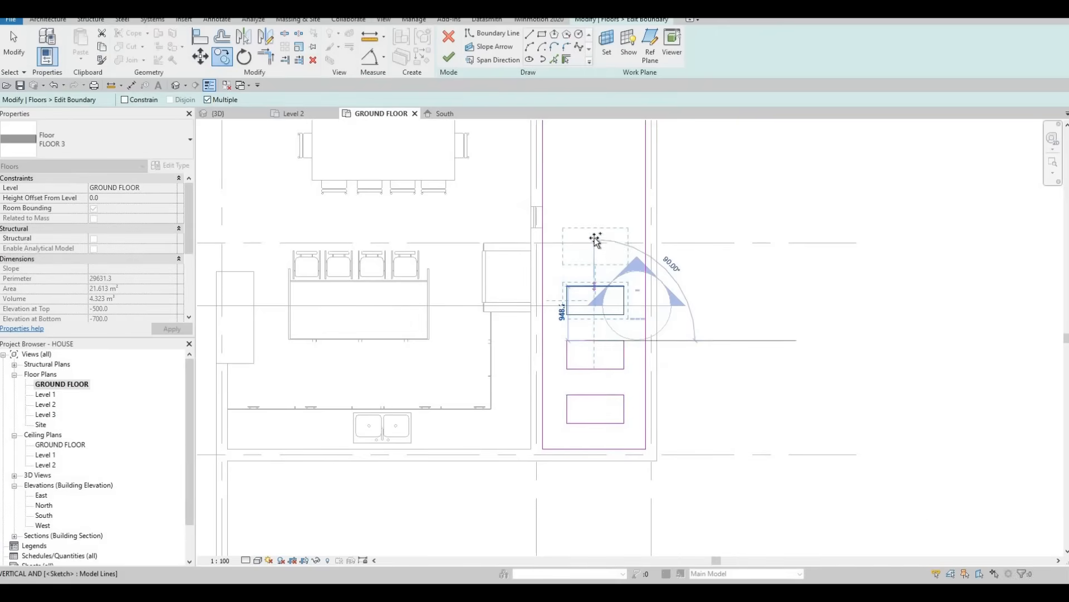
pyautogui.click(597, 233)
pyautogui.moveTo(606, 200); pyautogui.dragTo(611, 355, button='middle')
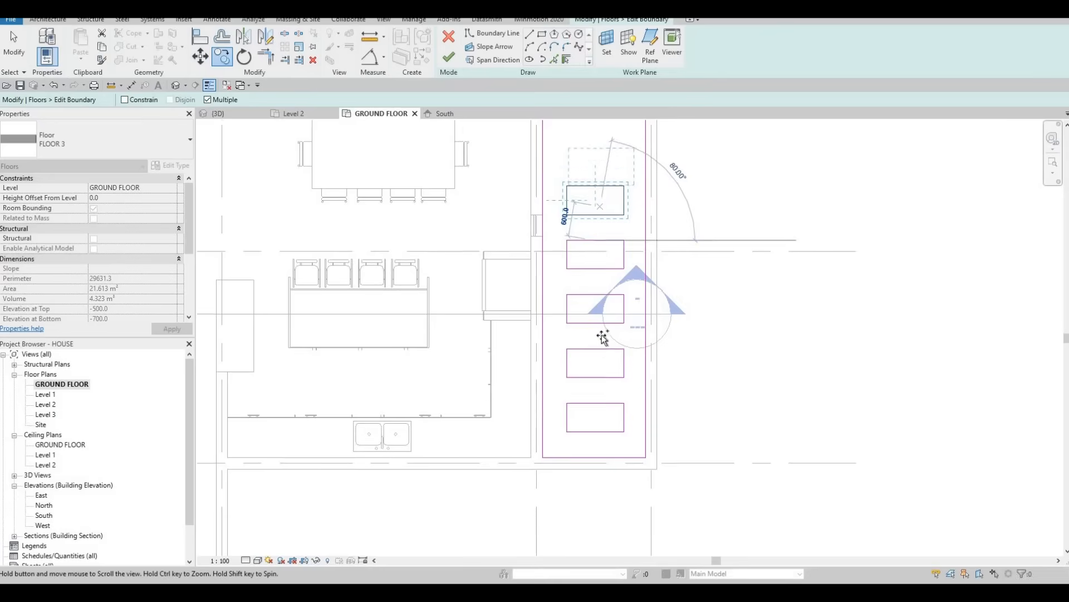
pyautogui.click(602, 333)
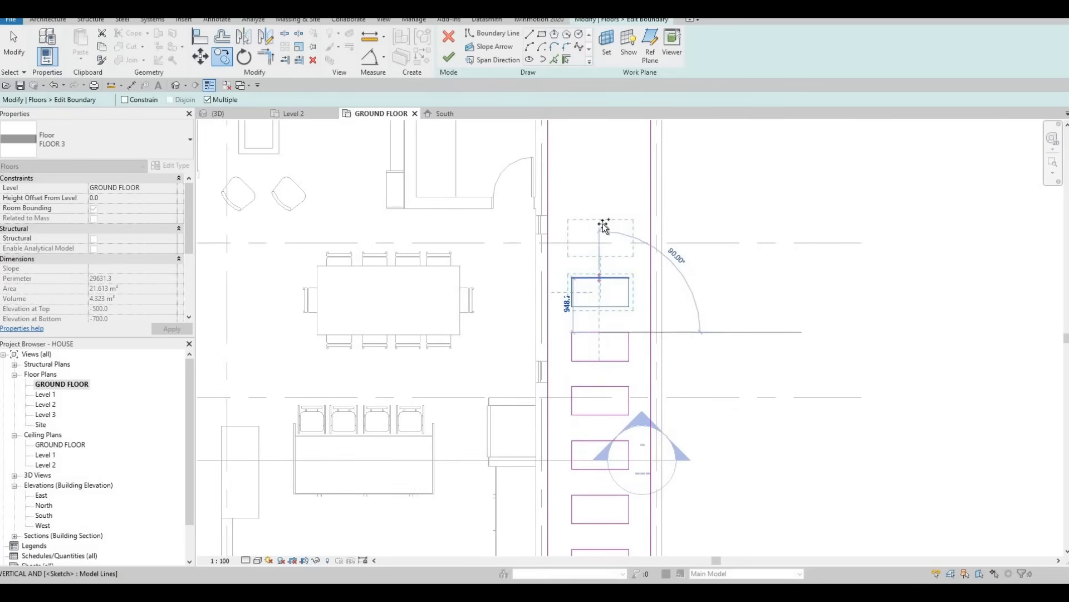
# Continue the row of rectangle copies at the same spacing up to the inner corner of the L-shaped boundary
pyautogui.click(604, 225)
pyautogui.click(606, 195)
pyautogui.moveTo(606, 179); pyautogui.dragTo(609, 303, button='middle')
pyautogui.click(602, 224)
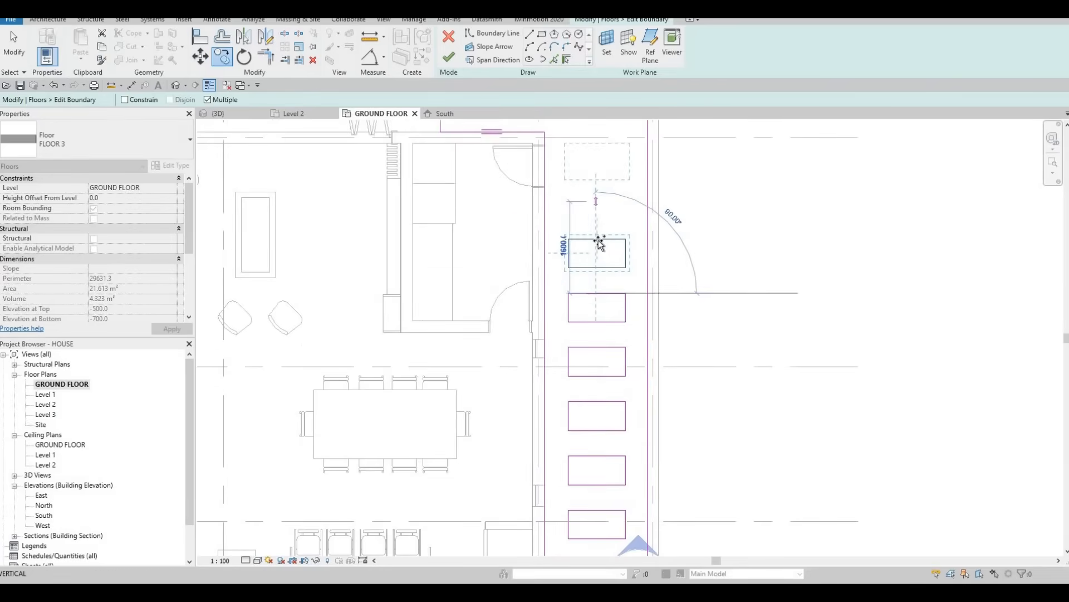
pyautogui.click(596, 238)
pyautogui.moveTo(599, 185); pyautogui.dragTo(614, 291, button='middle')
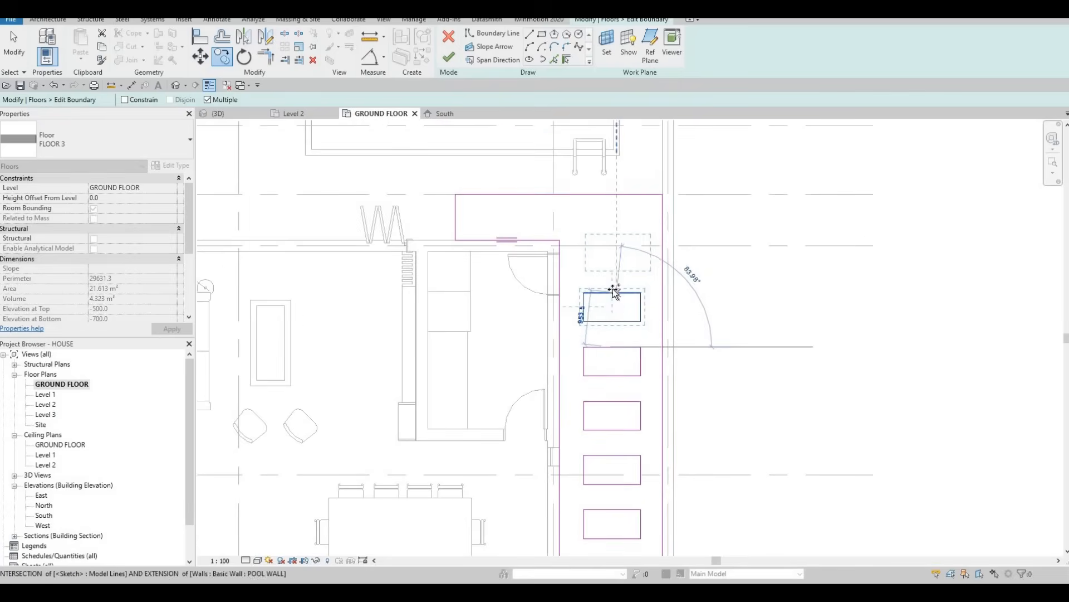
pyautogui.click(613, 292)
pyautogui.press('Escape')
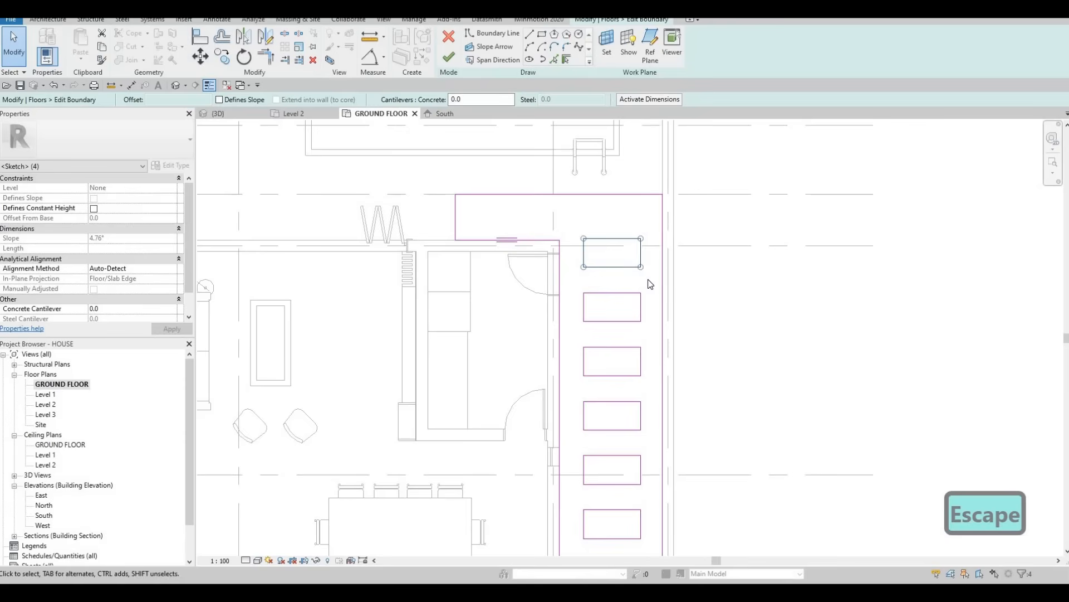
pyautogui.press('c')
pyautogui.press('o')
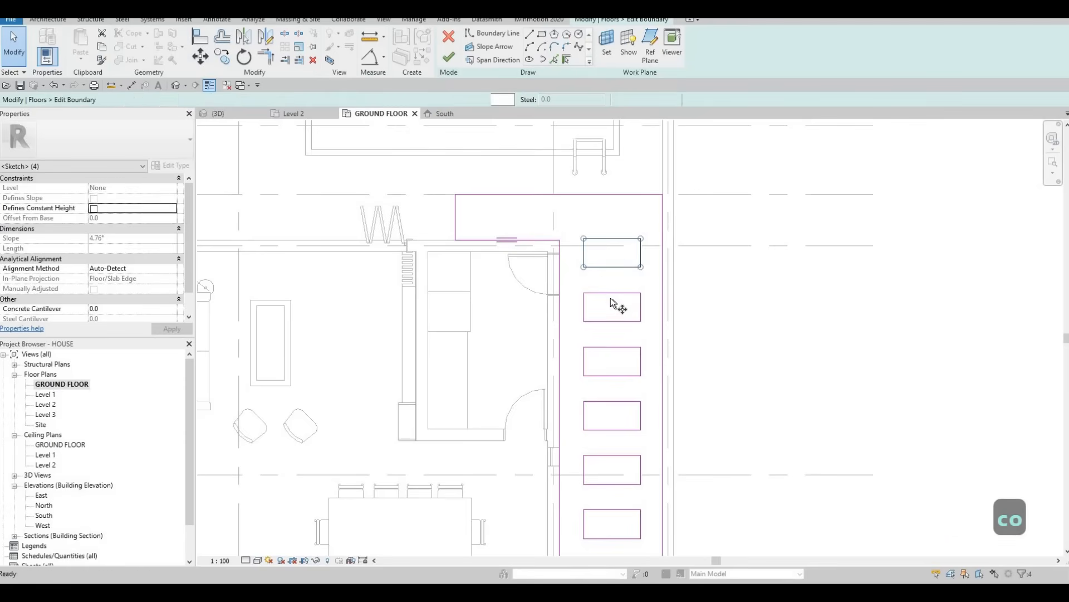
pyautogui.click(611, 293)
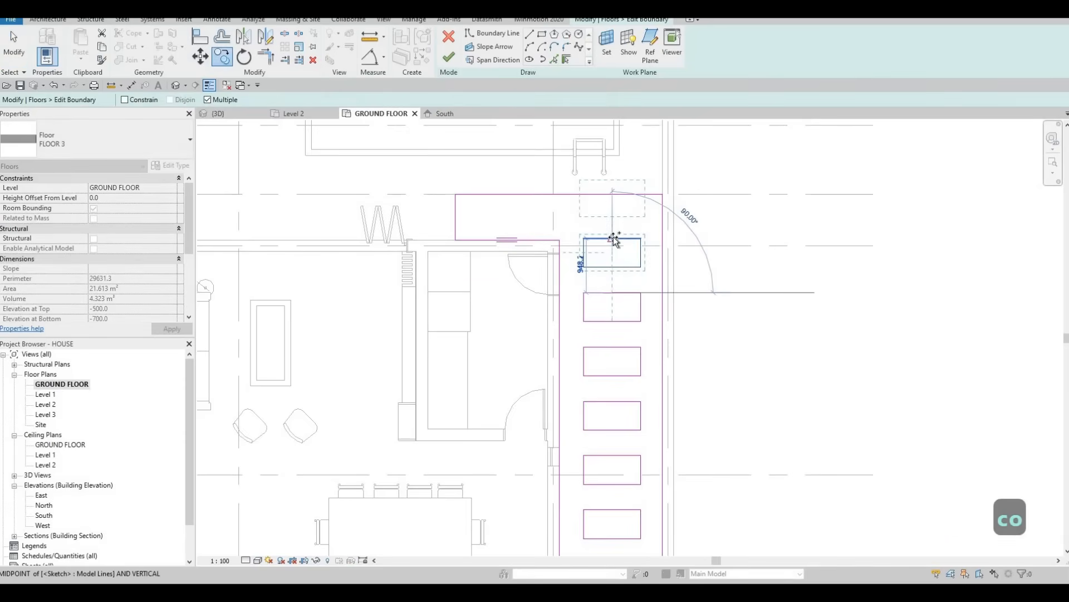
pyautogui.press('Escape')
pyautogui.press('Escape')
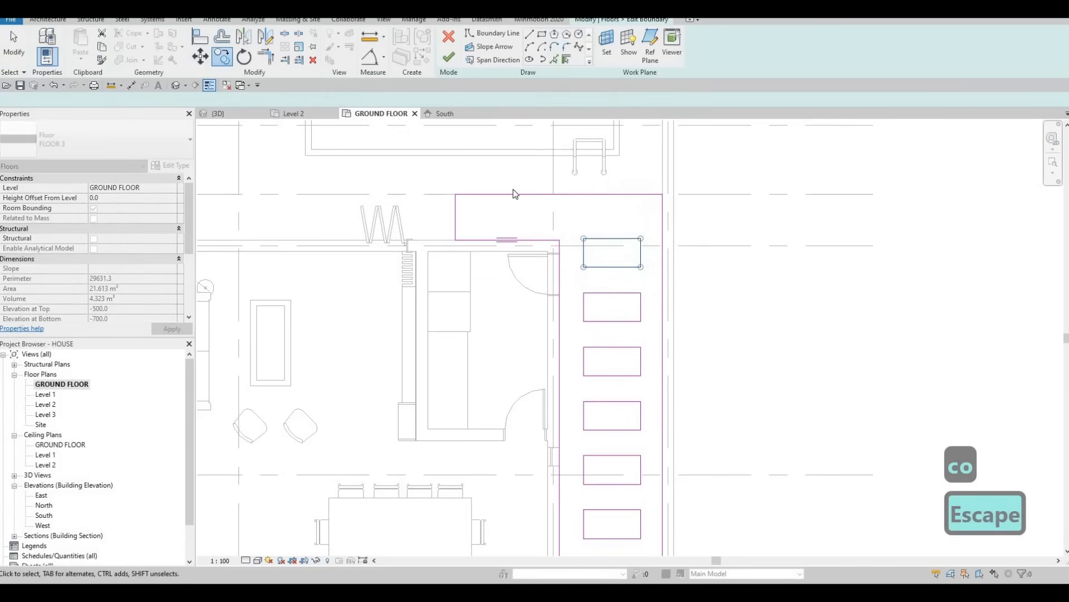
# Finish editing the grass floor's boundary with its row of rectangular openings and clear the selection
pyautogui.moveTo(586, 239); pyautogui.dragTo(593, 275, button='middle')
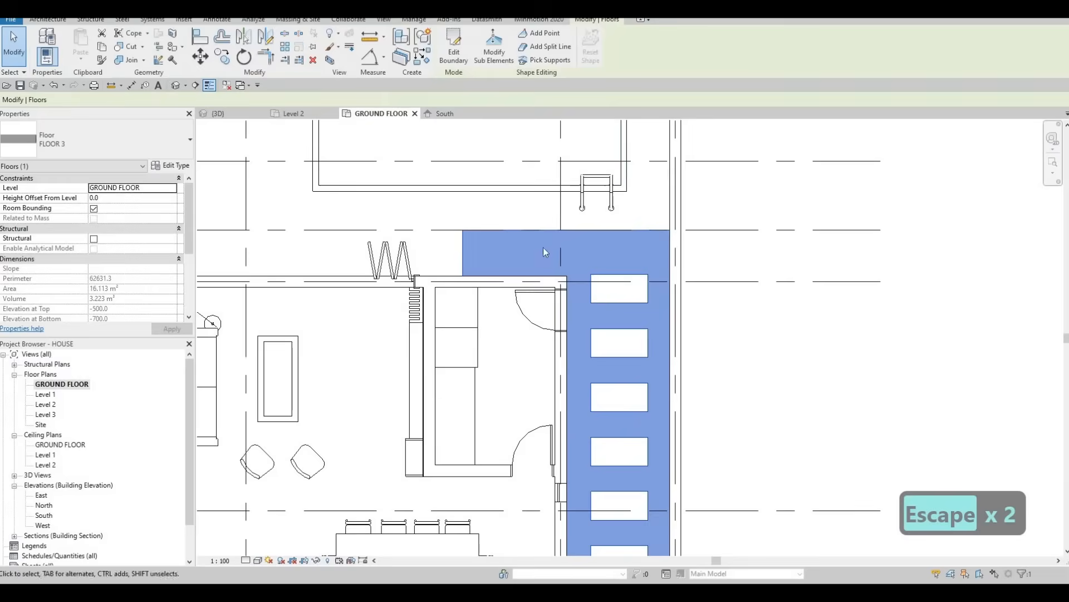
pyautogui.press('Escape')
pyautogui.scroll(-3, 538, 217)
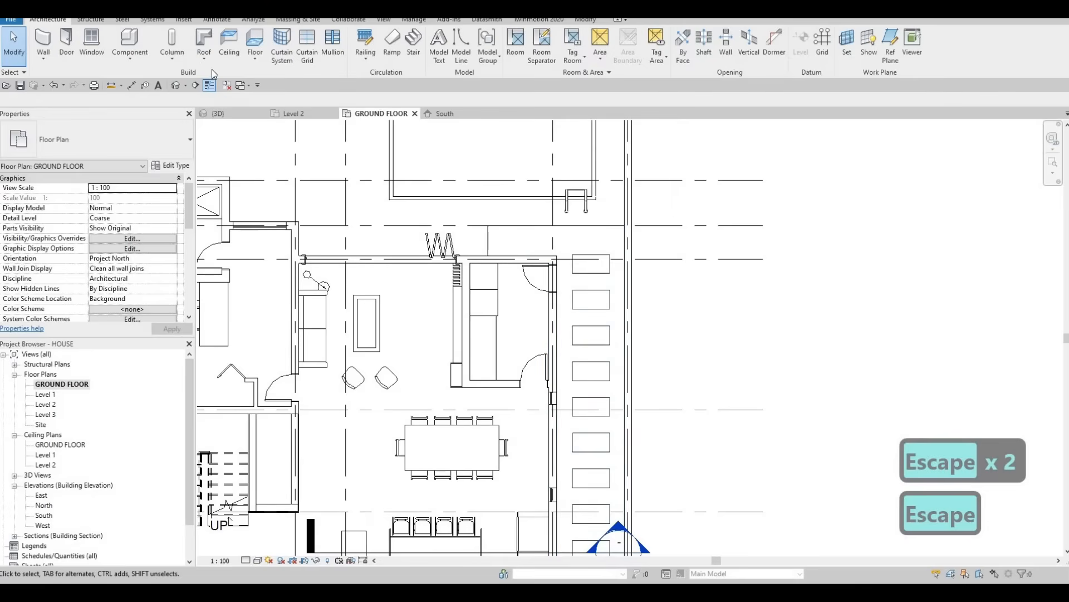
# Start a new floor and duplicate its FLOOR 3 type under the name FLOOR 4
pyautogui.click(256, 44)
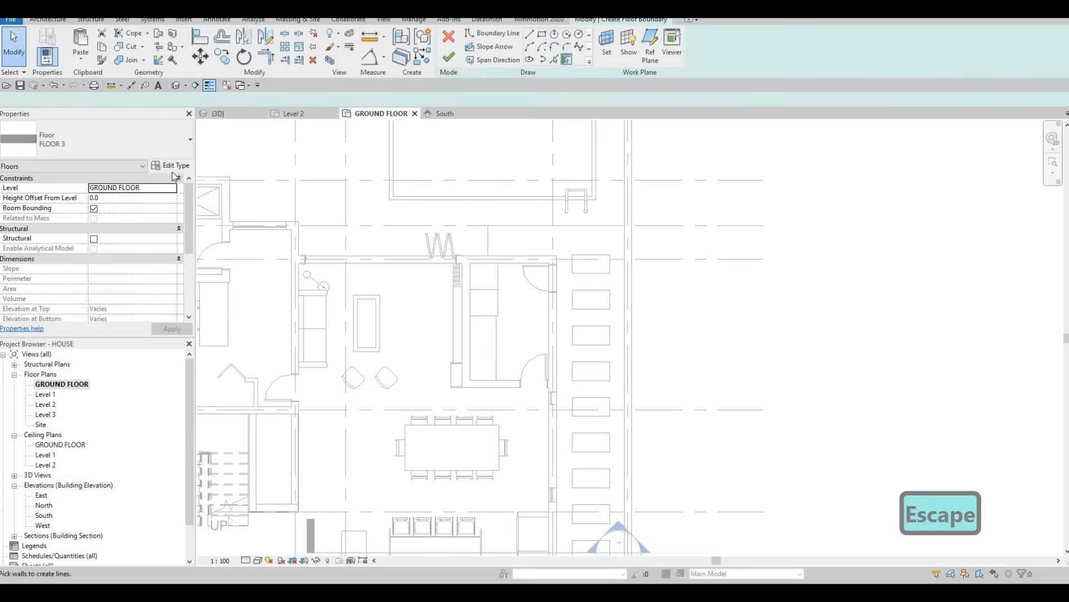
pyautogui.click(170, 165)
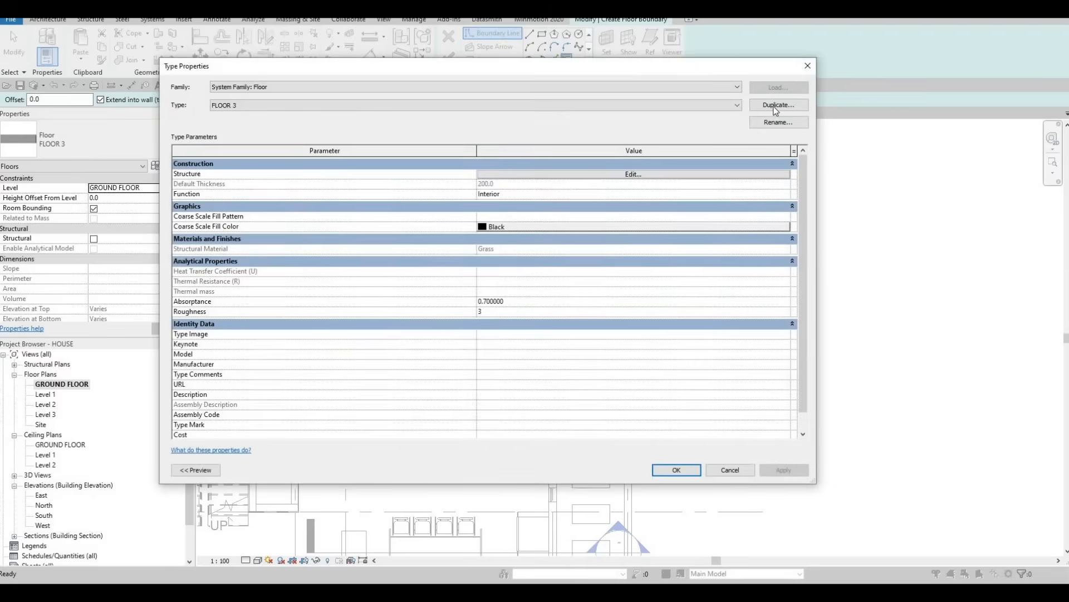
pyautogui.click(778, 104)
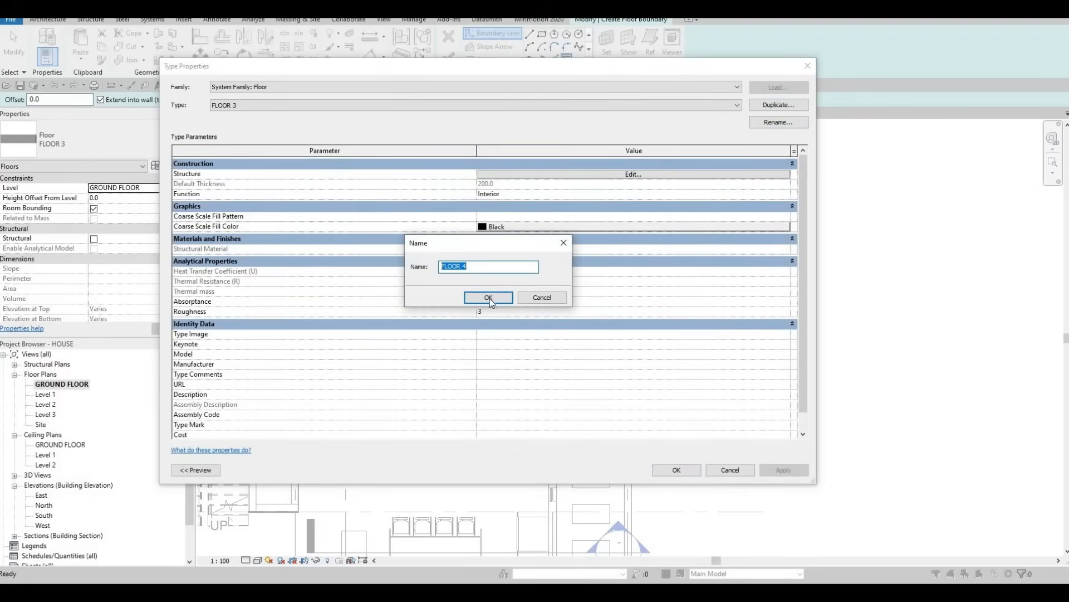
pyautogui.click(504, 299)
# Assign the Concrete, Aerated material from the AEC Materials library to the FLOOR 4 structure layer and apply the type
pyautogui.click(606, 177)
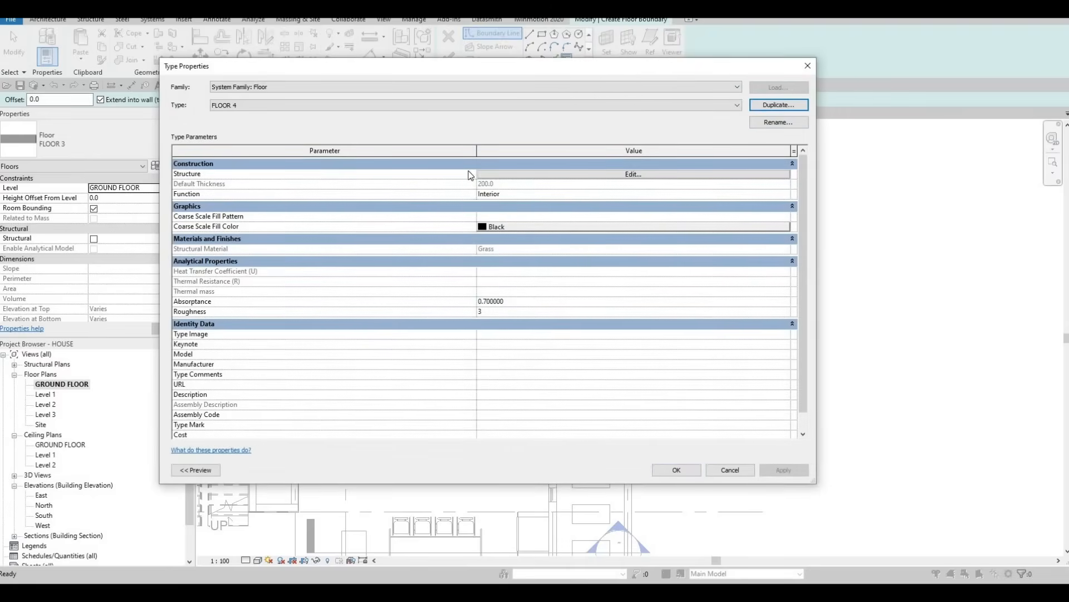
pyautogui.click(445, 173)
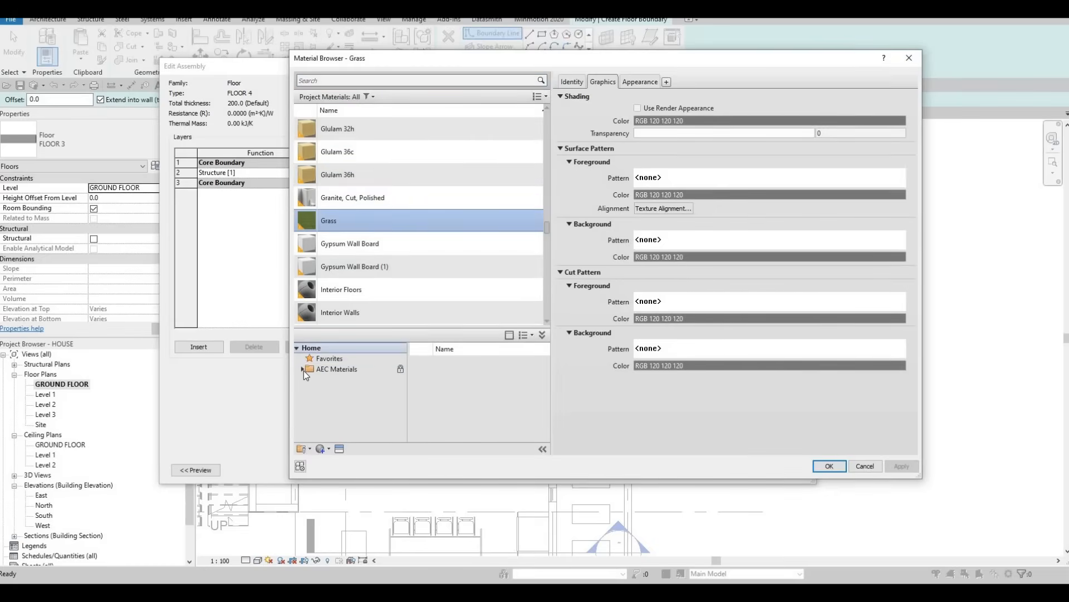
pyautogui.click(337, 401)
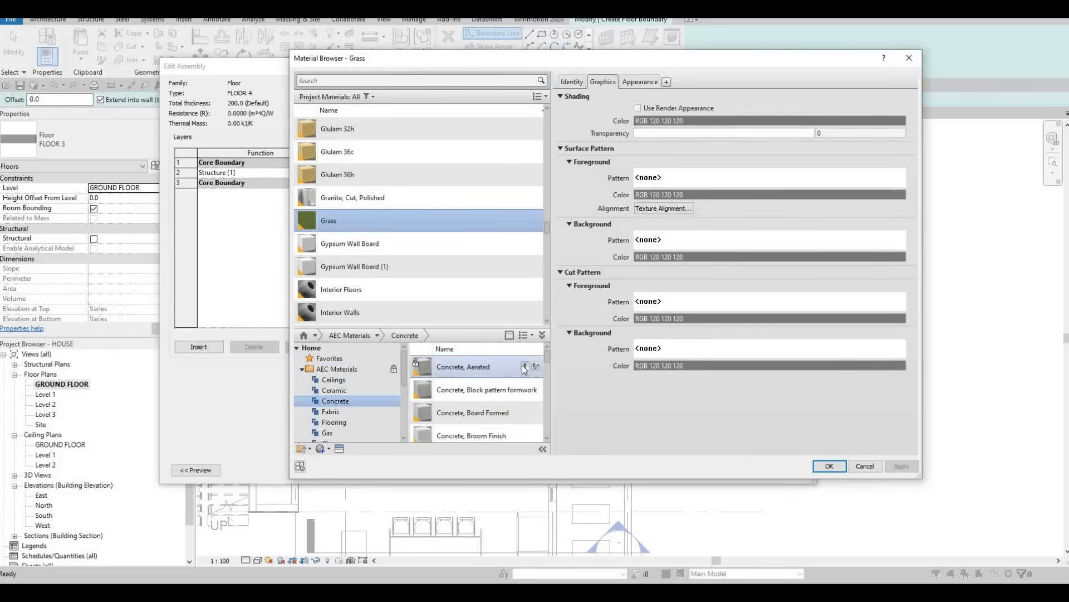
pyautogui.click(525, 366)
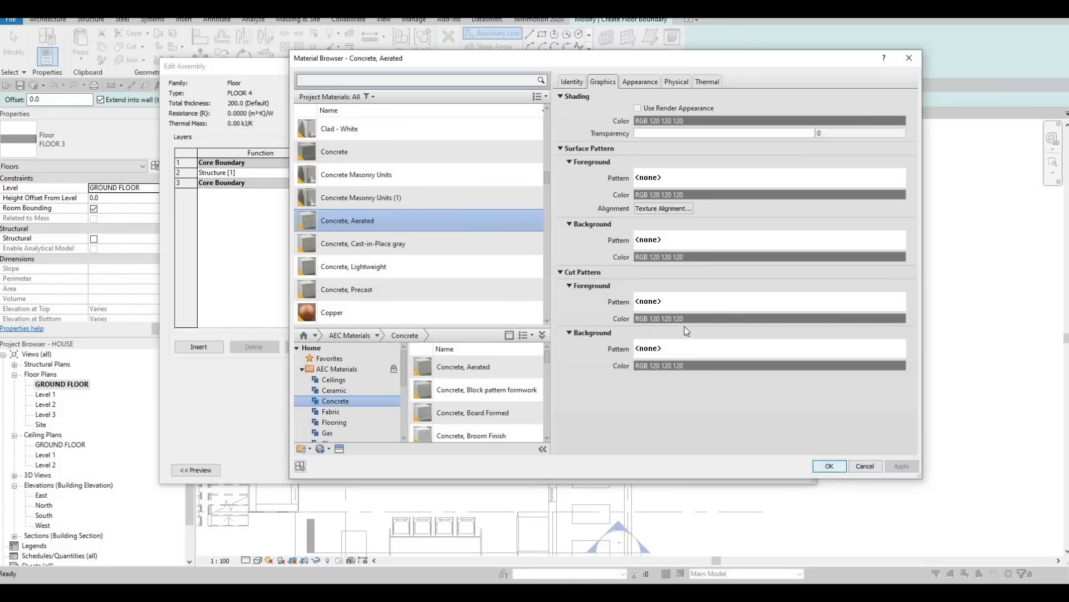
pyautogui.press('Return')
pyautogui.click(661, 460)
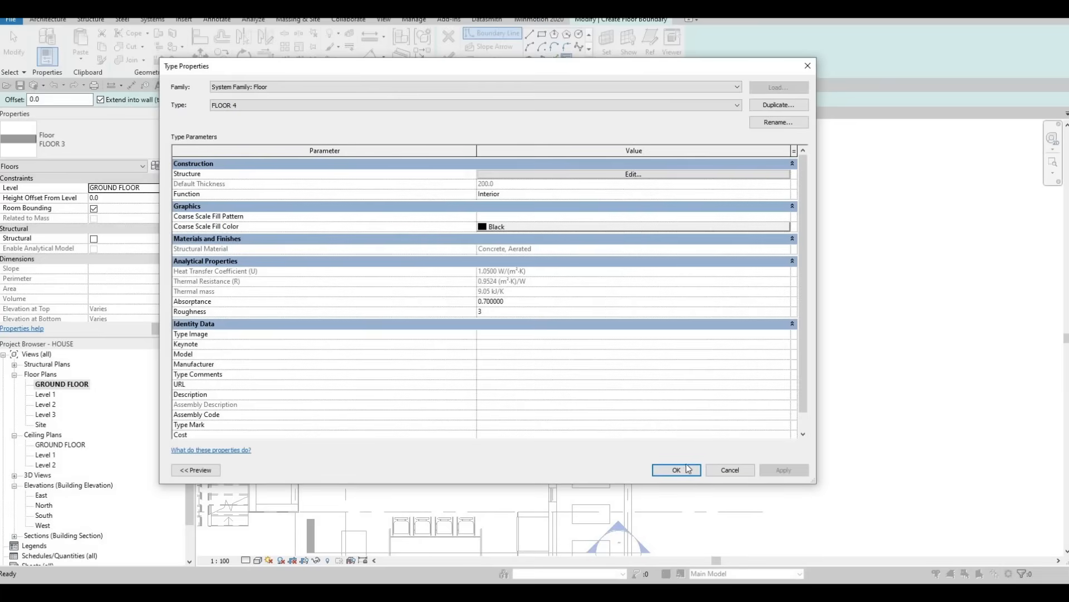
pyautogui.press('Return')
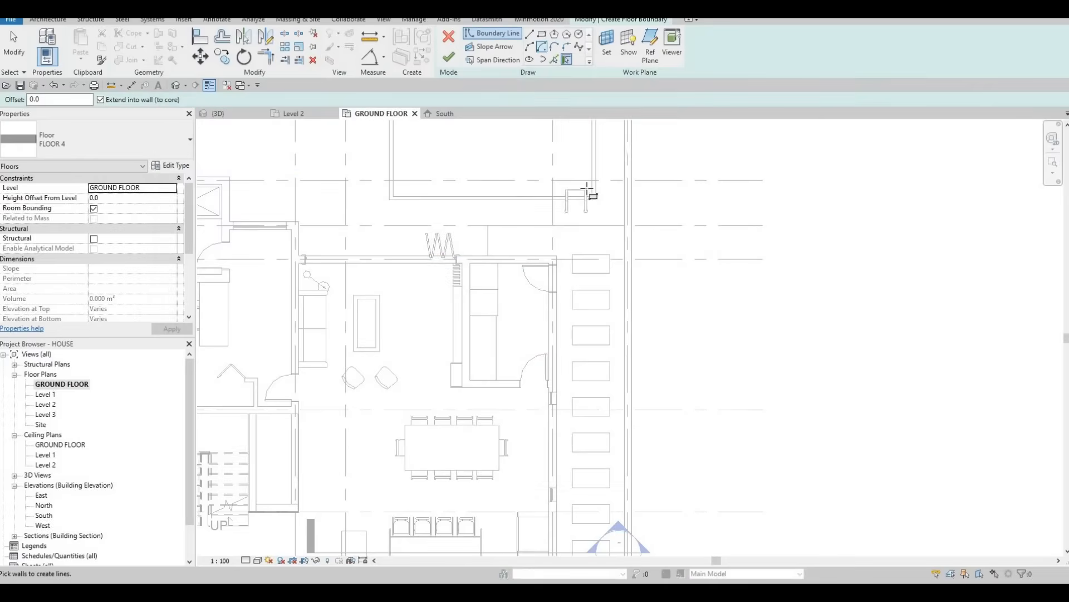
# Sketch a rectangular floor boundary corner to corner over the lowest stepping-stone opening in the side passage
pyautogui.moveTo(594, 316); pyautogui.dragTo(596, 282, button='middle')
pyautogui.scroll(-2, 595, 310)
pyautogui.moveTo(564, 426); pyautogui.dragTo(563, 331, button='middle')
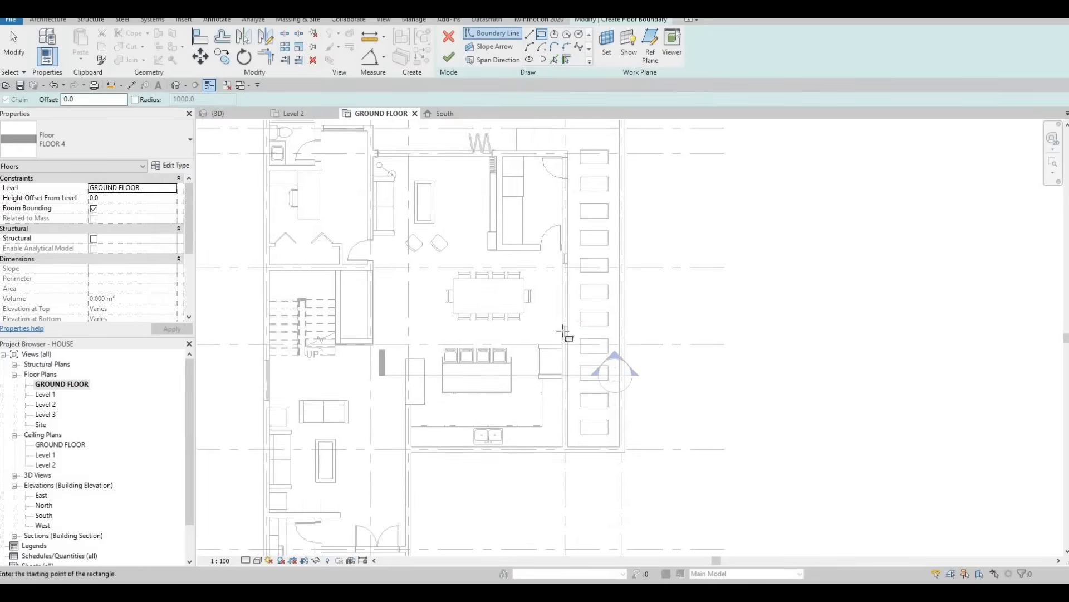
pyautogui.scroll(4, 564, 337)
pyautogui.click(566, 343)
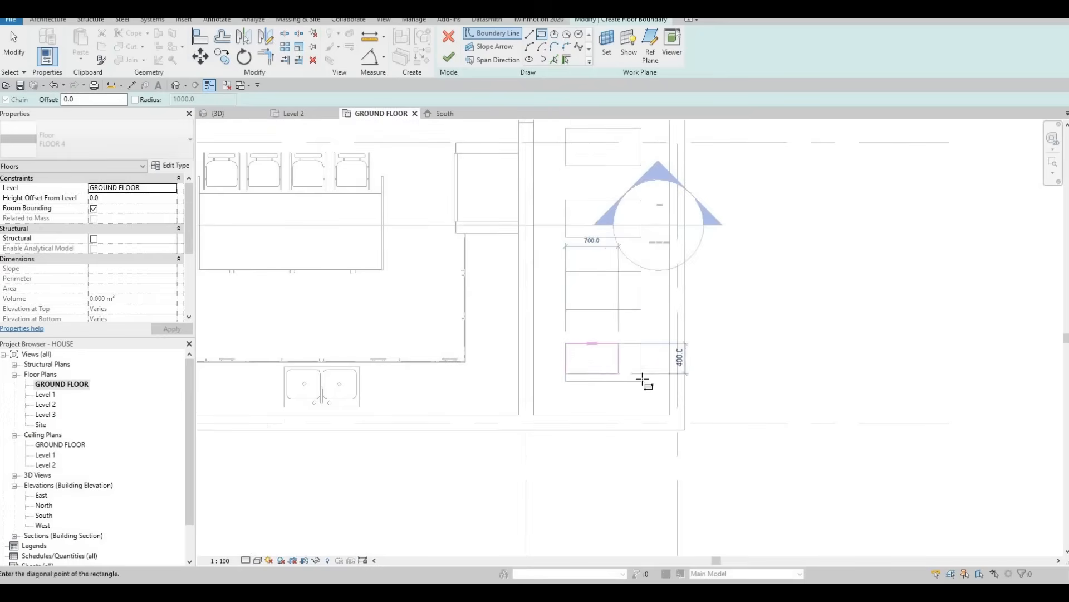
pyautogui.click(641, 381)
pyautogui.press('Escape')
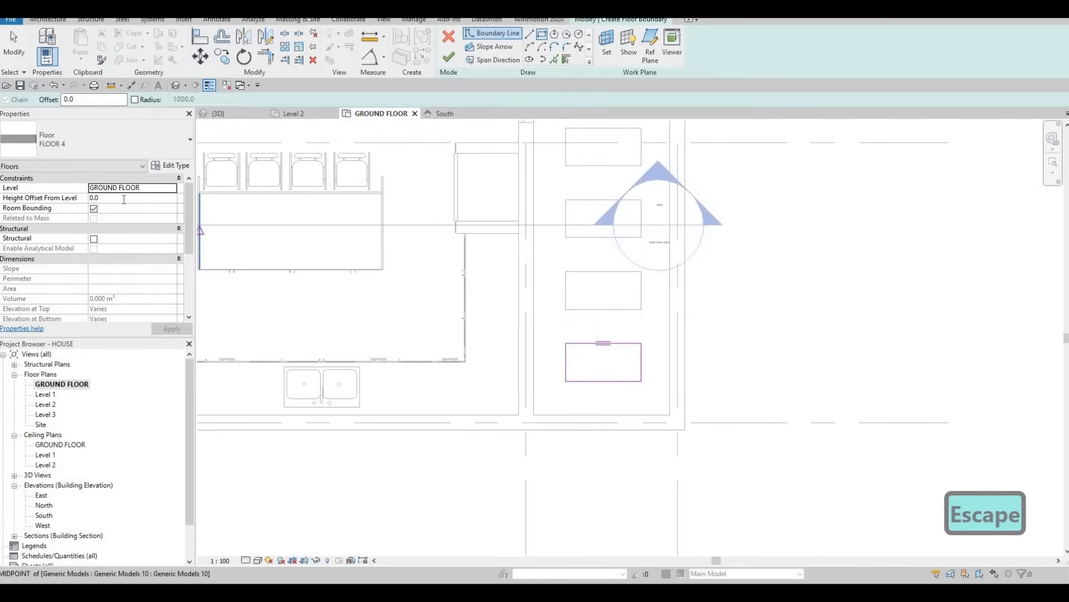
# Set the new floor's height offset from level to 25 and leave the rectangle tool
pyautogui.write('5')
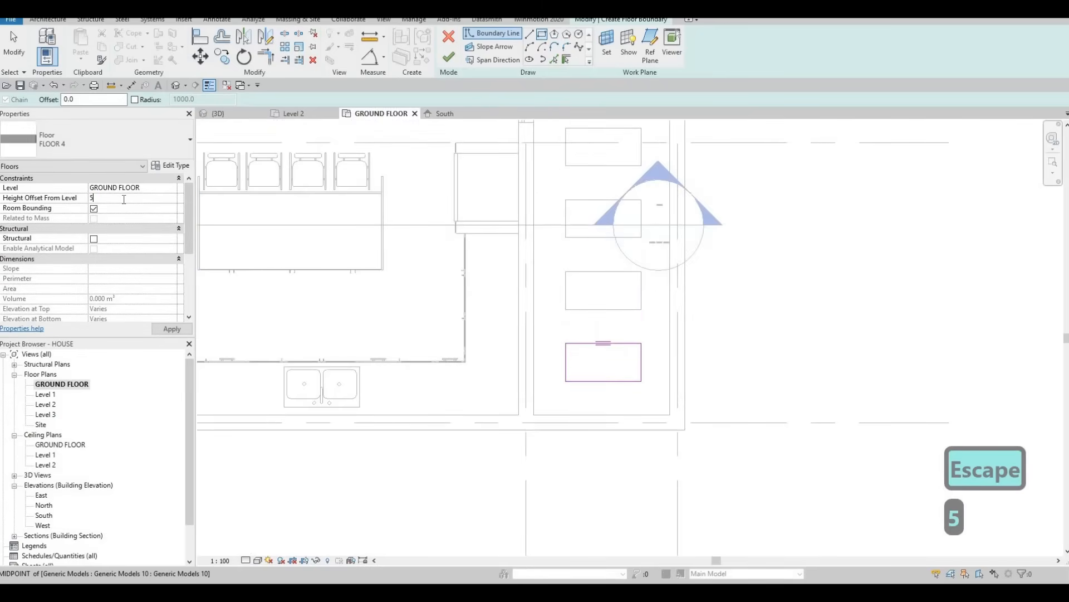
pyautogui.write('0')
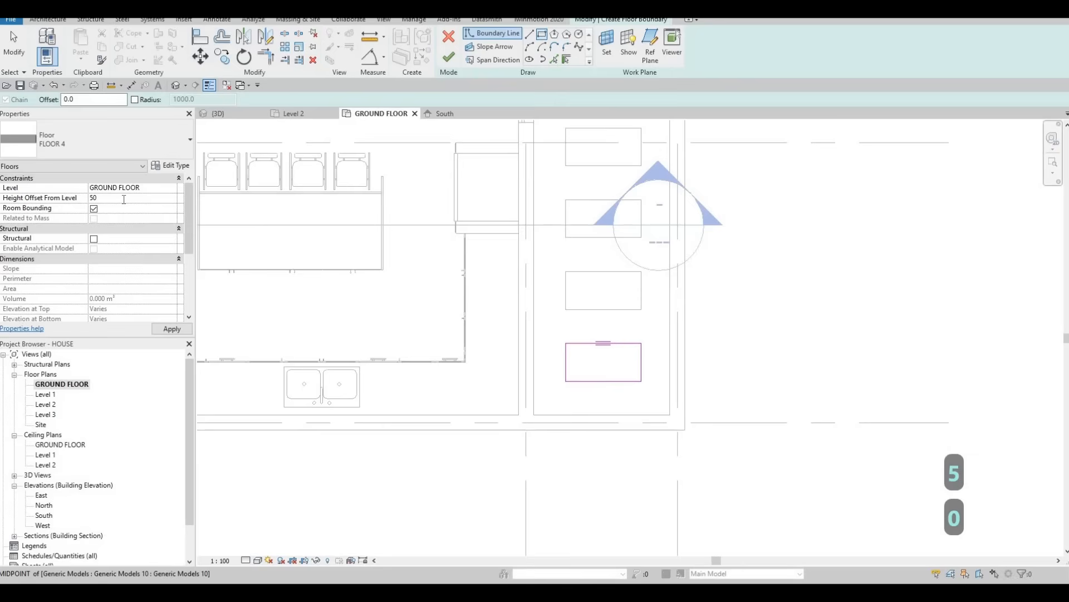
pyautogui.press('BackSpace')
pyautogui.press('BackSpace')
pyautogui.write('25.')
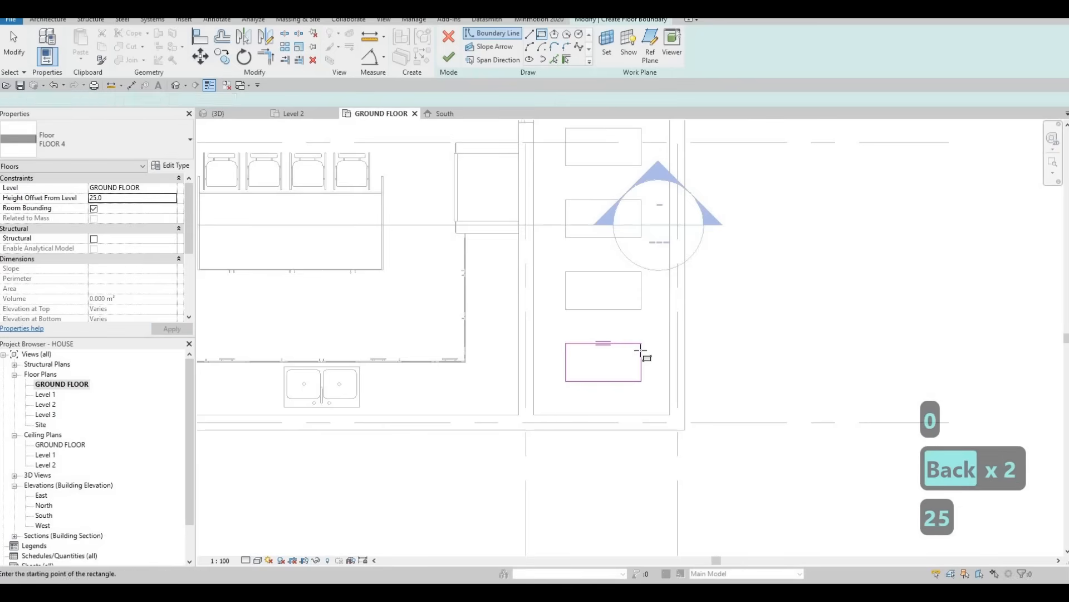
pyautogui.press('Escape')
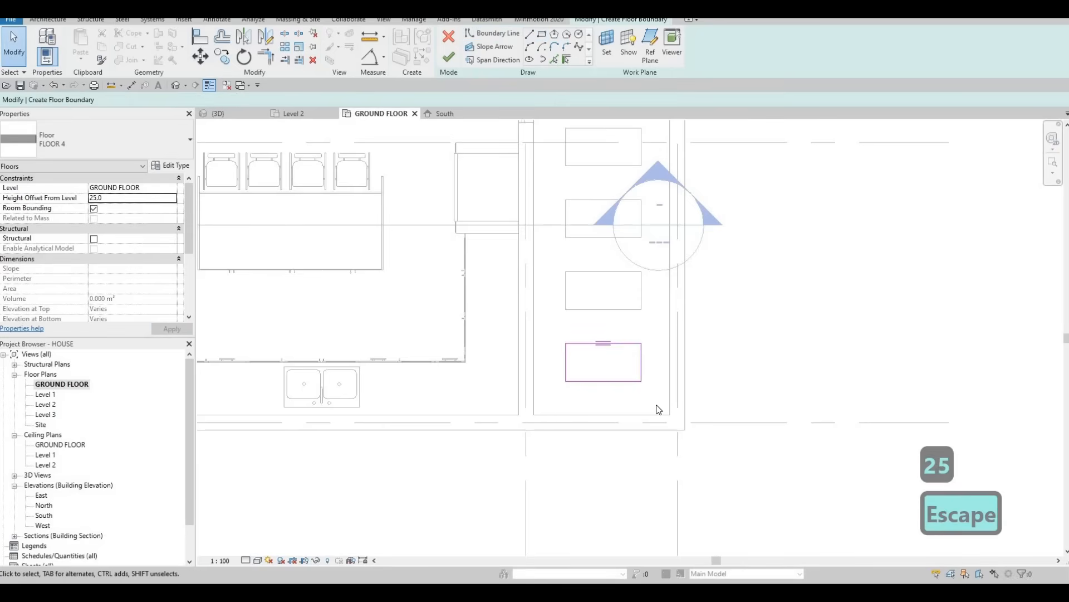
# Copy the boundary rectangle up the passage onto the lower stepping-stone openings, using multiple copies spaced about 948 mm apart
pyautogui.moveTo(547, 333)
pyautogui.mouseDown()
pyautogui.moveTo(660, 404)
pyautogui.moveTo(657, 387)
pyautogui.mouseUp()
pyautogui.press('c')
pyautogui.press('o')
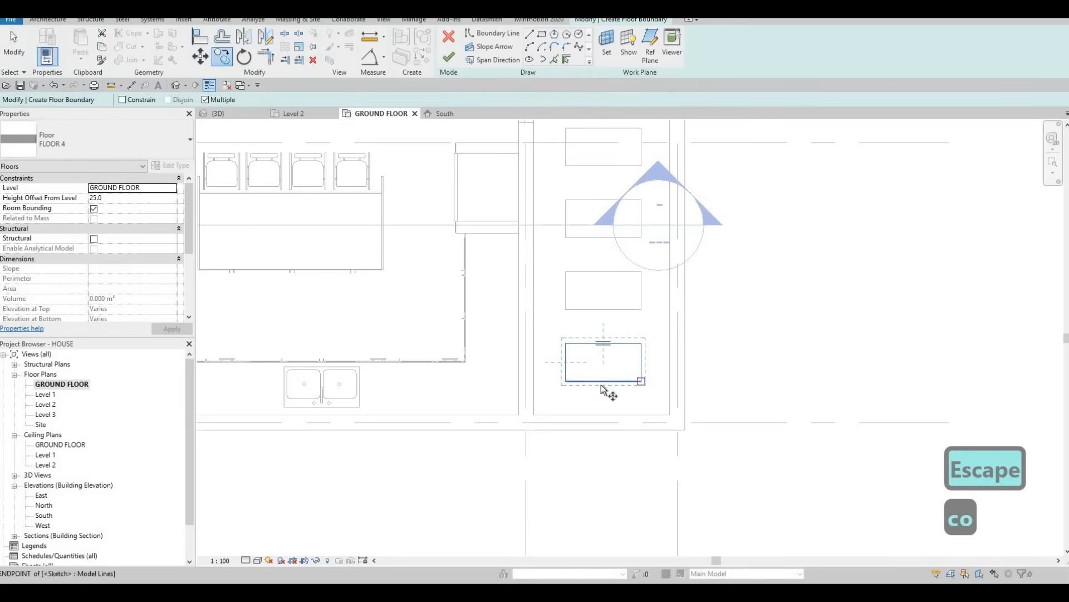
pyautogui.click(604, 342)
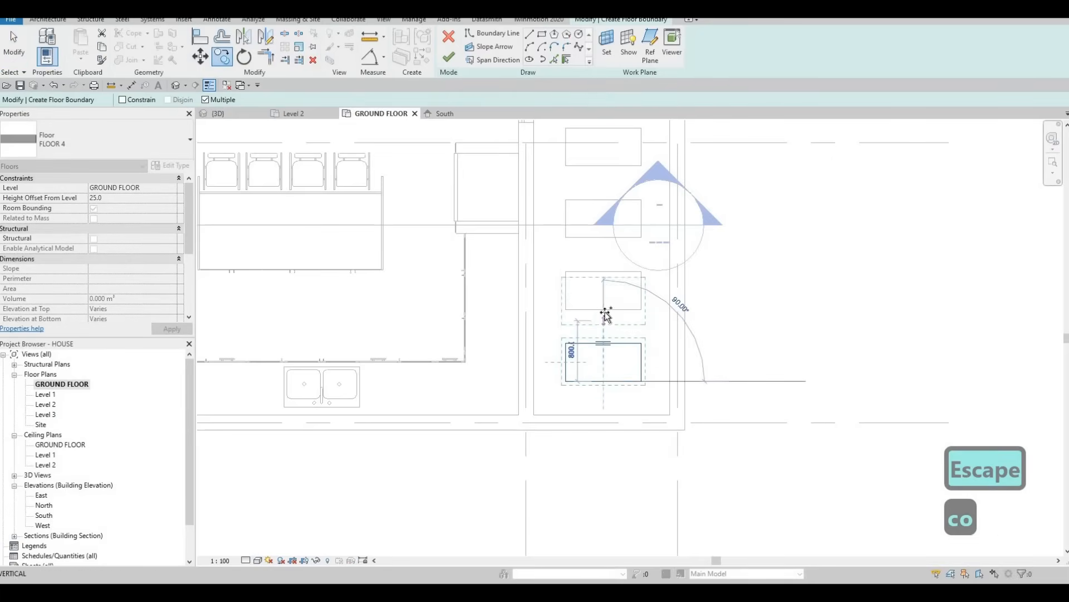
pyautogui.click(603, 239)
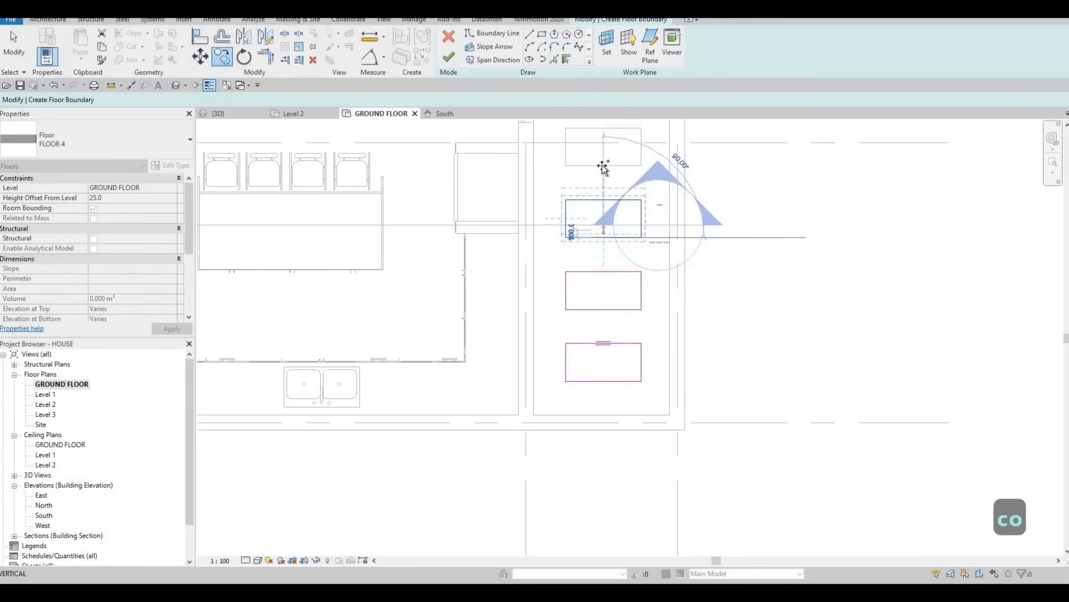
pyautogui.moveTo(604, 160); pyautogui.dragTo(587, 312, button='middle')
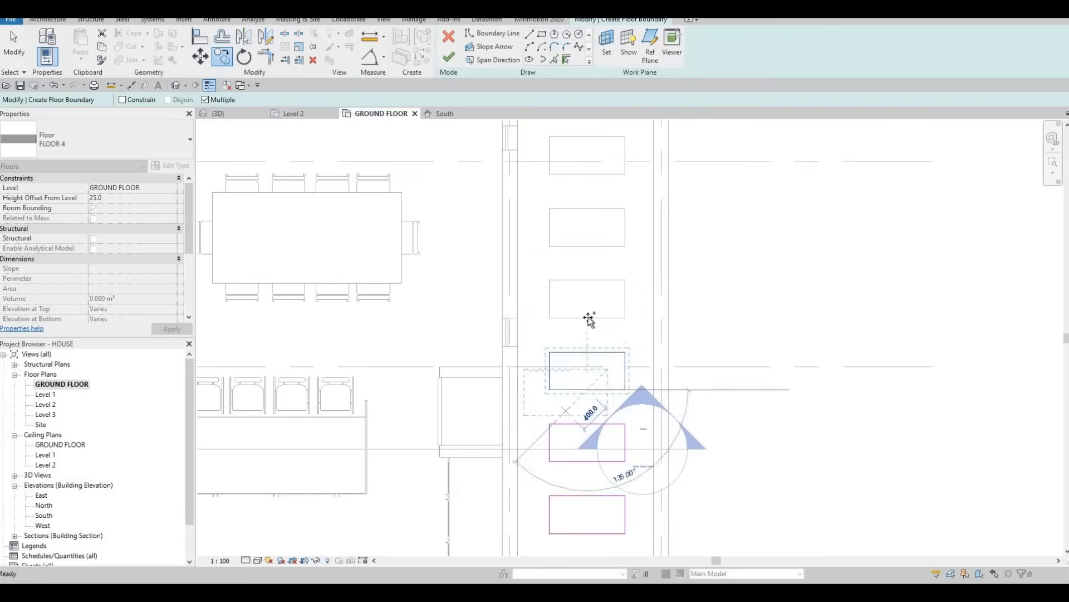
pyautogui.click(594, 271)
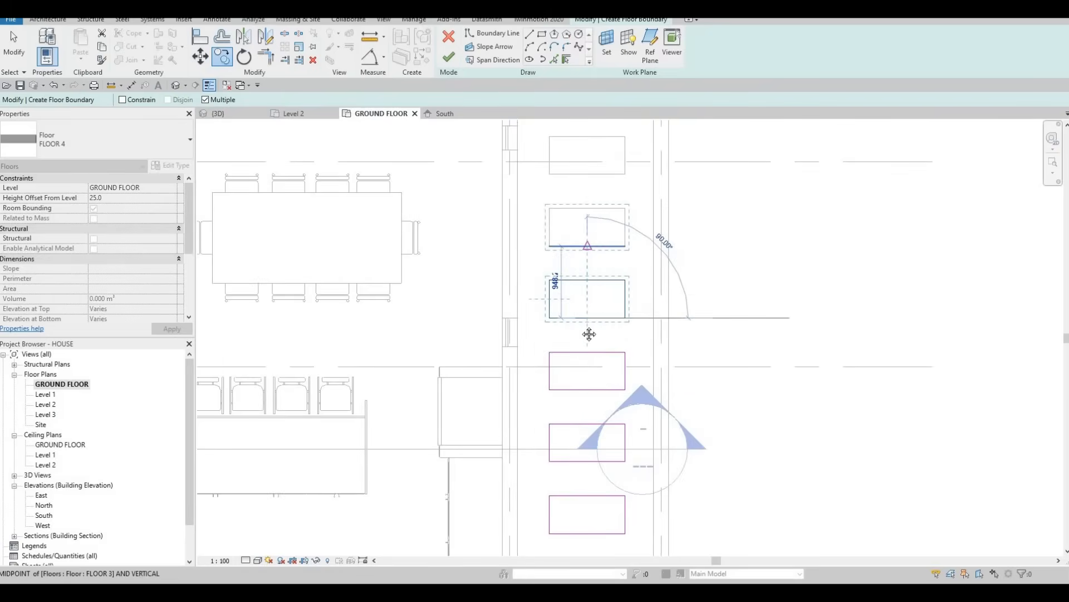
pyautogui.click(587, 246)
# Continue copying the rectangle onto the remaining openings up to the top of the row, and finish the floor
pyautogui.moveTo(593, 216); pyautogui.dragTo(585, 336, button='middle')
pyautogui.click(578, 228)
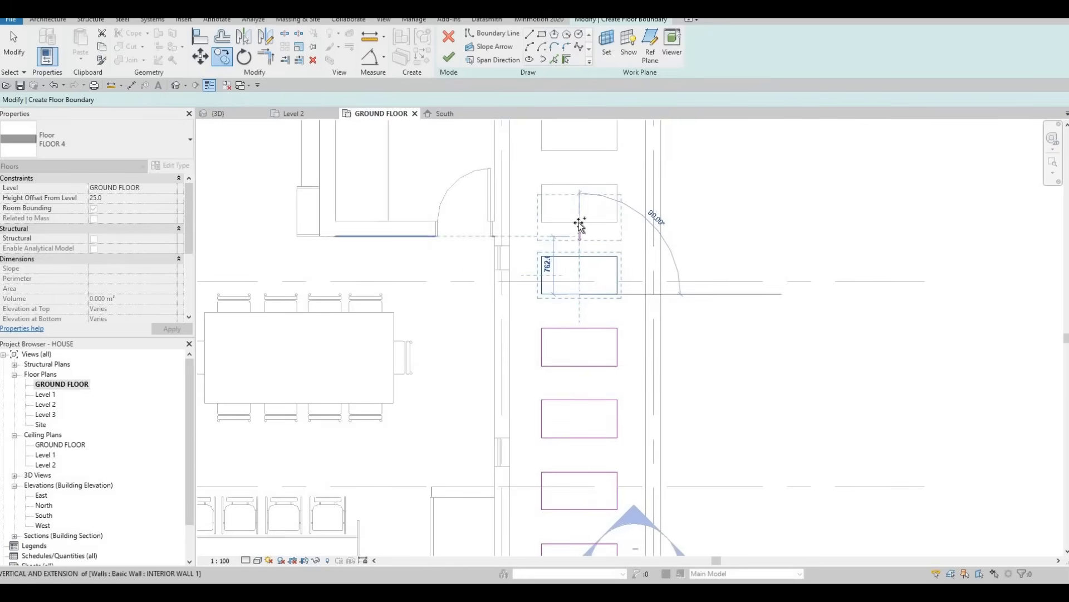
pyautogui.moveTo(579, 146); pyautogui.dragTo(564, 306, button='middle')
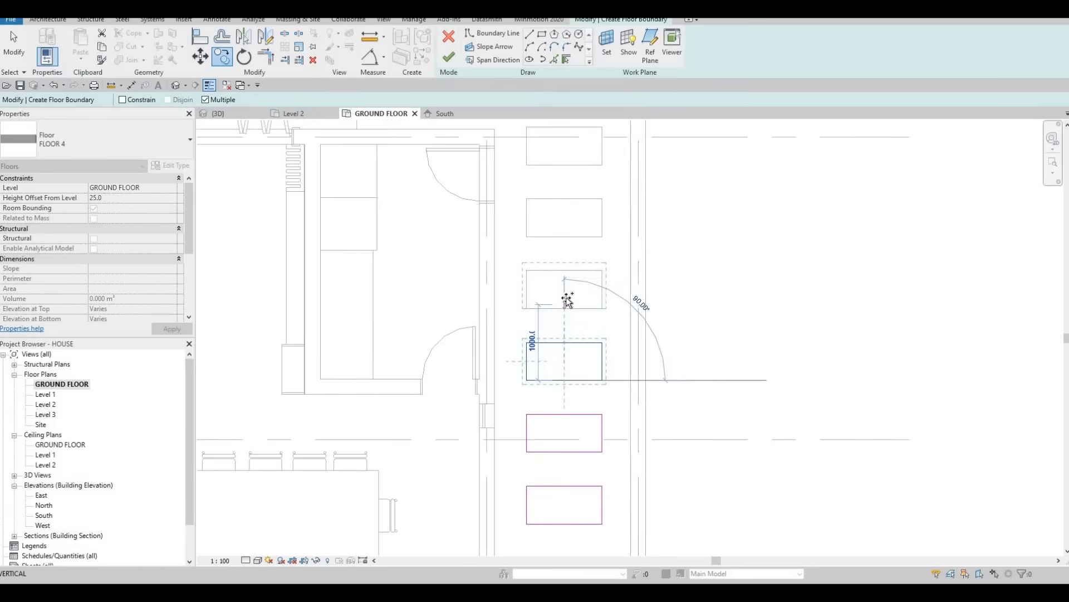
pyautogui.click(565, 241)
pyautogui.click(566, 170)
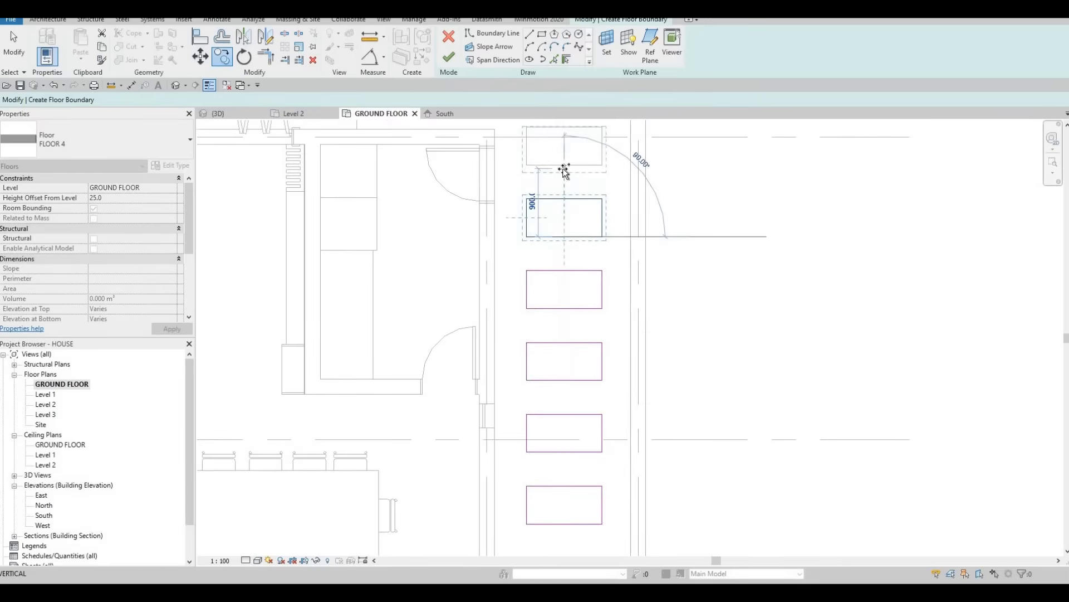
pyautogui.moveTo(536, 179); pyautogui.dragTo(536, 299, button='middle')
pyautogui.press('Escape')
pyautogui.press('Escape')
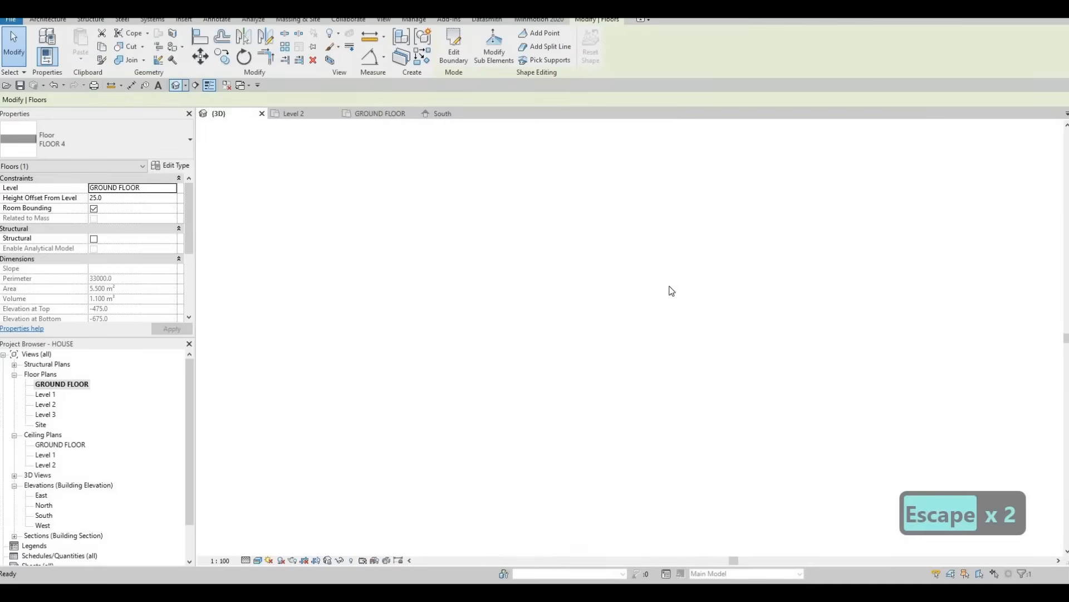
# Examine the concrete stepping stones and how they sit in the grass floor in the 3D view
pyautogui.press('Escape')
pyautogui.moveTo(618, 354); pyautogui.dragTo(585, 298, button='middle')
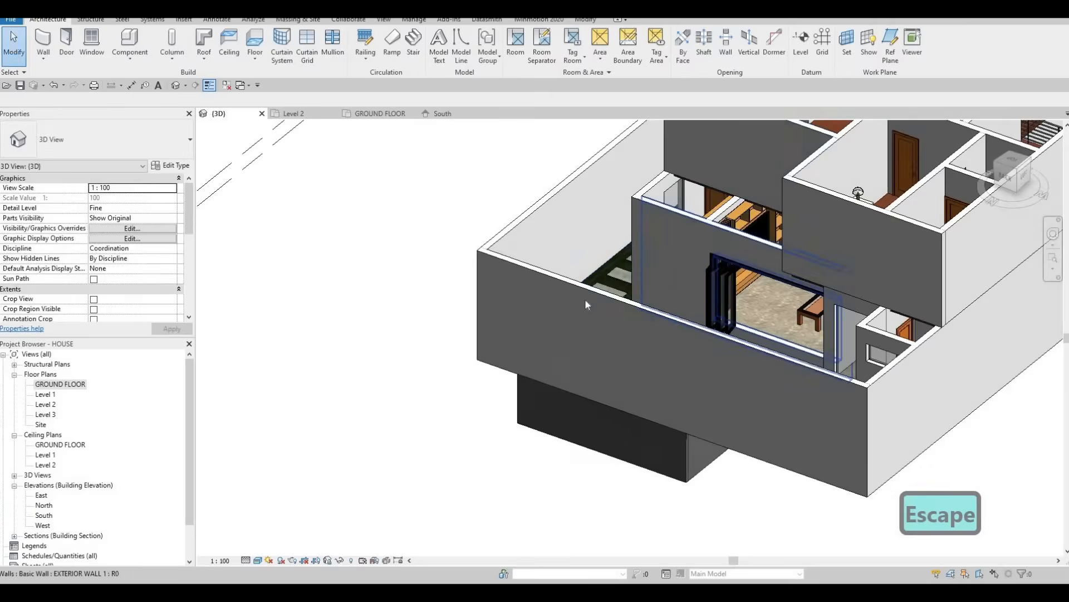
pyautogui.scroll(6, 570, 335)
pyautogui.scroll(3, 562, 319)
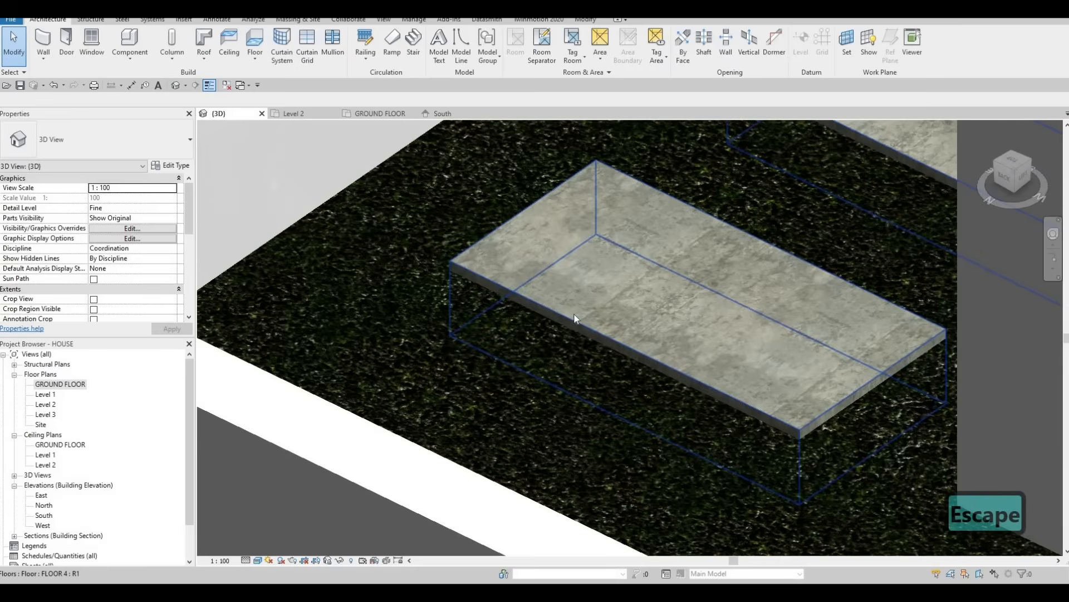
pyautogui.press('Escape')
pyautogui.click(611, 325)
pyautogui.scroll(-2, 612, 325)
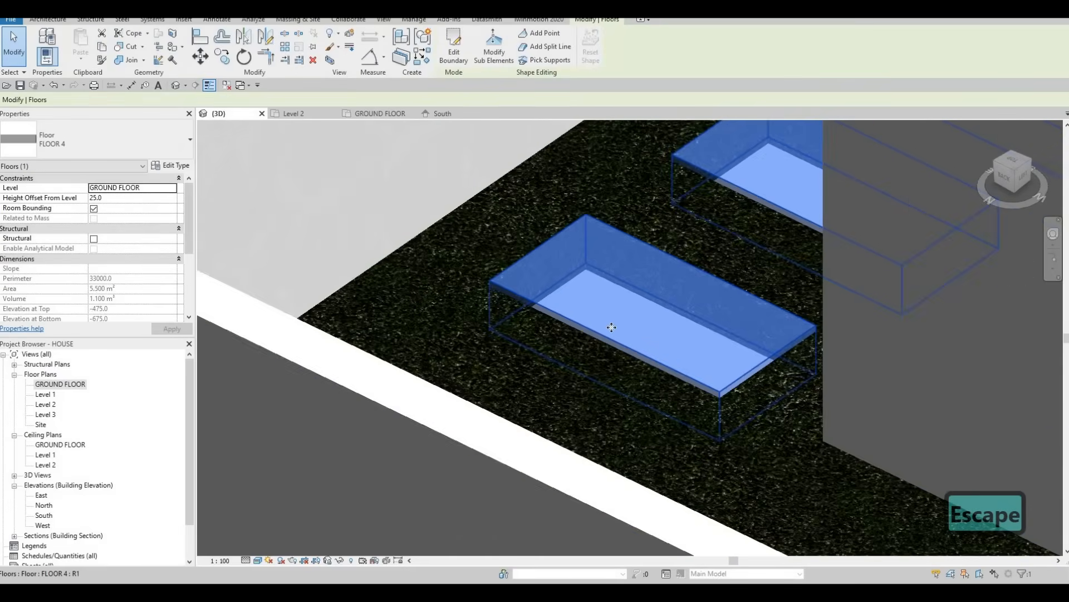
pyautogui.scroll(-3, 518, 256)
pyautogui.scroll(2, 501, 218)
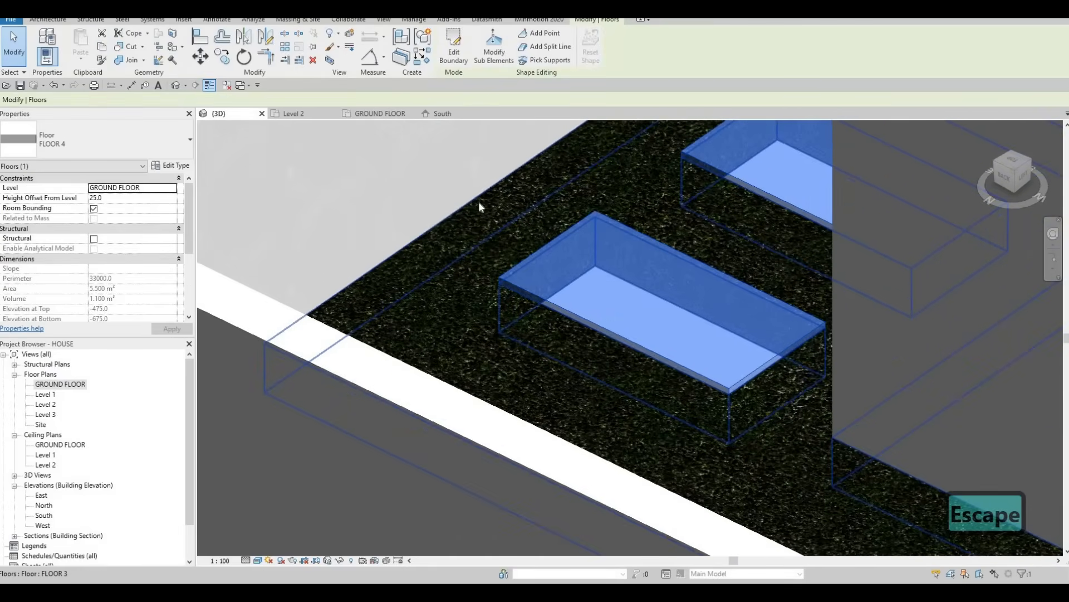
pyautogui.scroll(-2, 491, 250)
pyautogui.press('Escape')
pyautogui.scroll(-3, 624, 345)
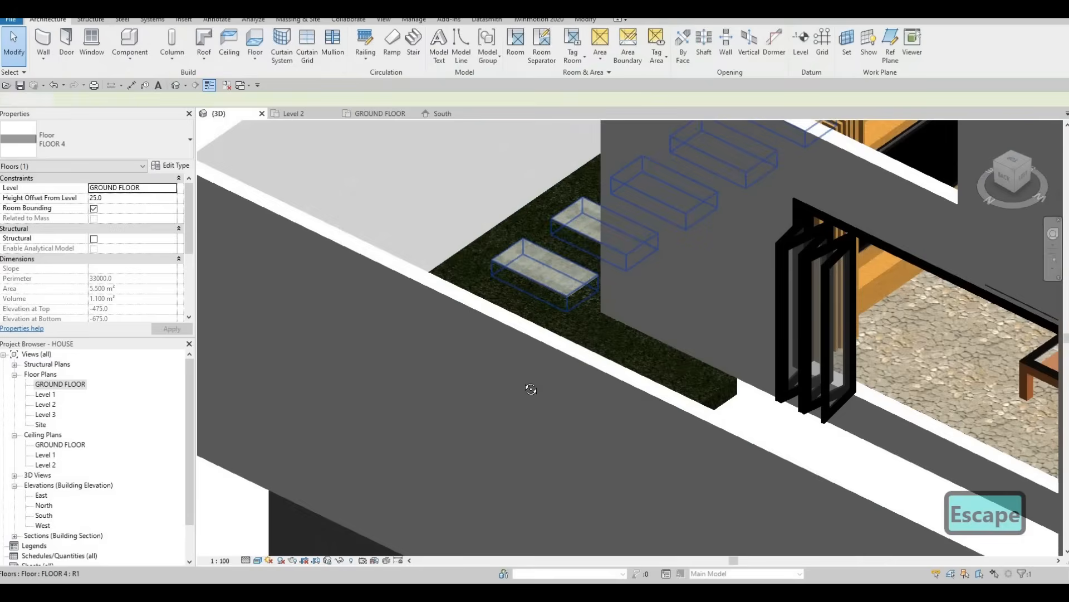
# Start a new floor in the GROUND FLOOR plan and duplicate its FLOOR 4 type as FLOOR 5
pyautogui.keyDown('shift'); pyautogui.moveTo(524, 342); pyautogui.dragTo(540, 326, button='middle'); pyautogui.keyUp('shift')
pyautogui.scroll(-3, 540, 326)
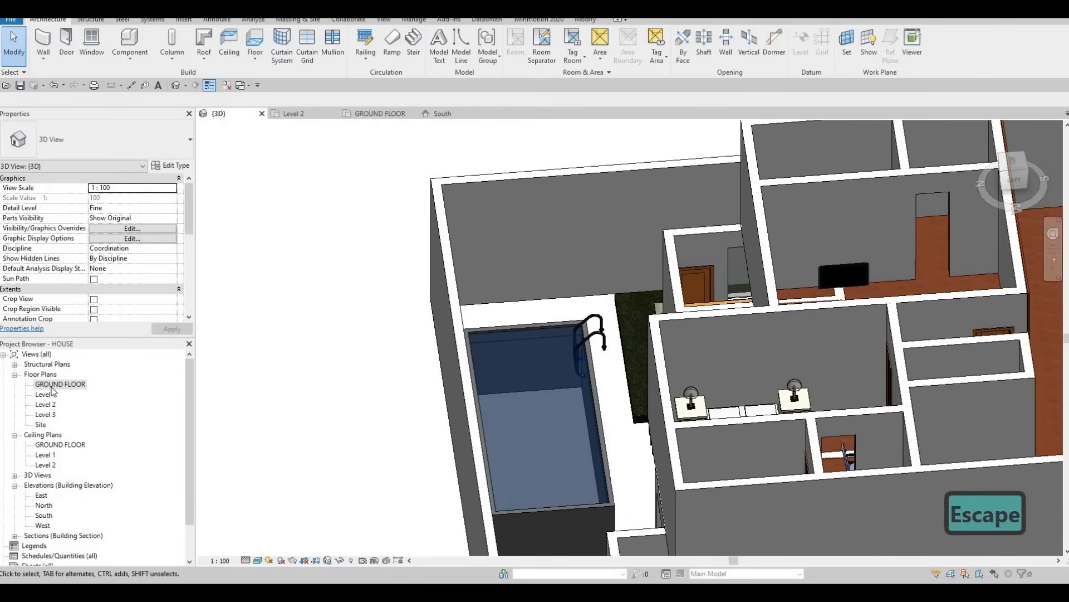
pyautogui.doubleClick(53, 385)
pyautogui.moveTo(435, 359); pyautogui.dragTo(643, 360, button='middle')
pyautogui.scroll(-2, 643, 360)
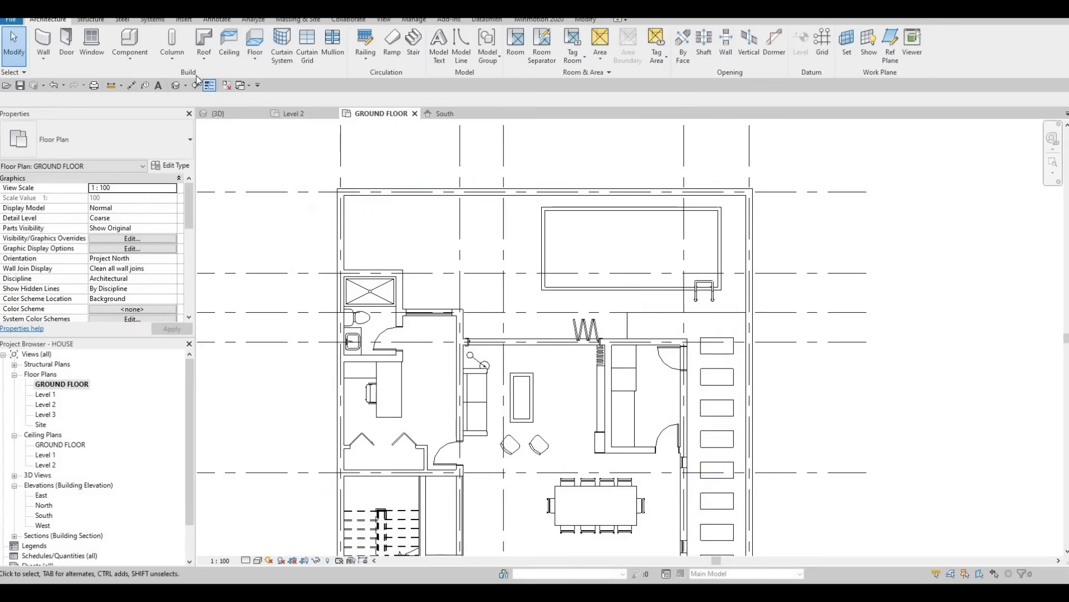
pyautogui.click(255, 44)
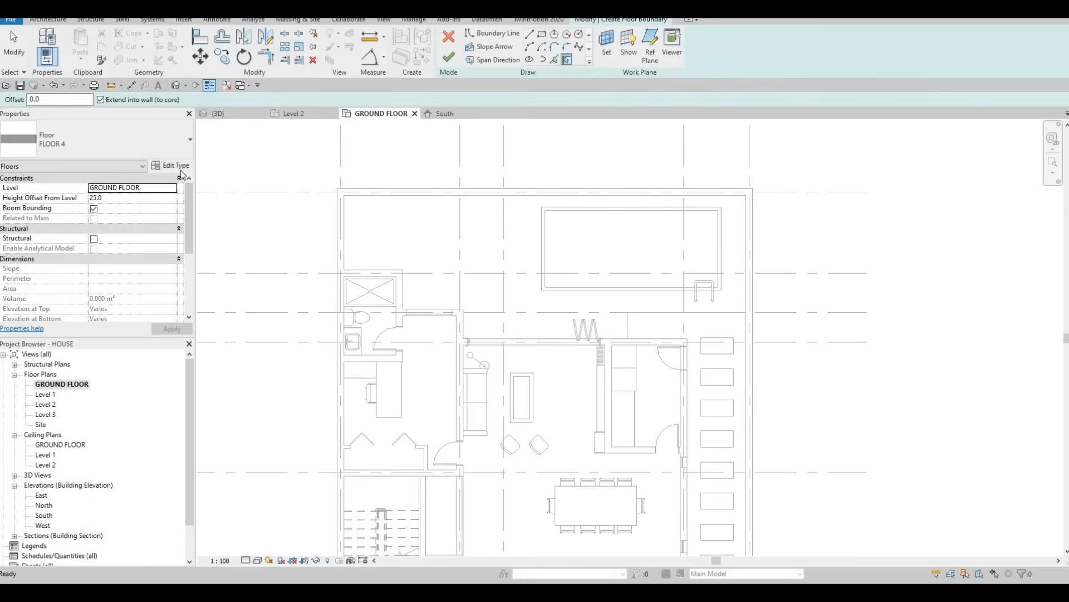
pyautogui.click(171, 165)
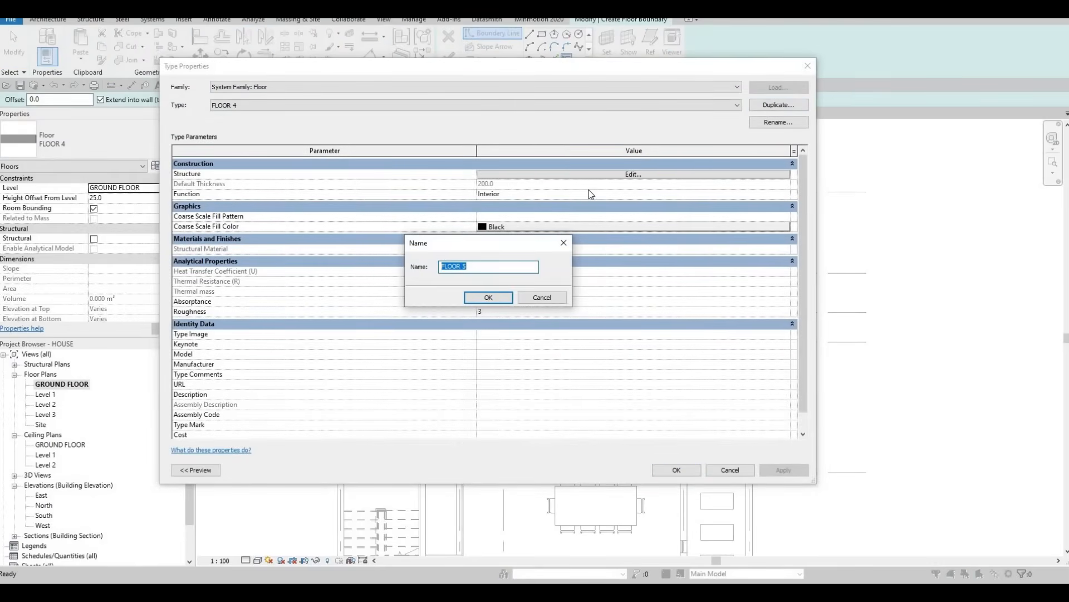
pyautogui.press('Return')
# Set the structure layer material of FLOOR 5 to Concrete, Precast and accept the type changes
pyautogui.click(597, 176)
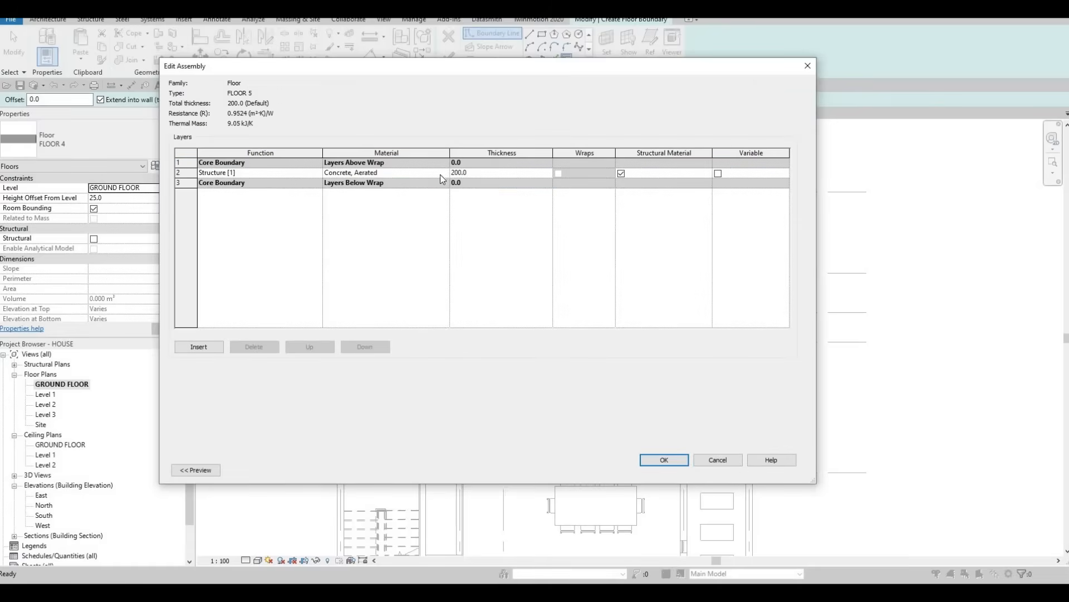
pyautogui.click(444, 173)
pyautogui.click(444, 173)
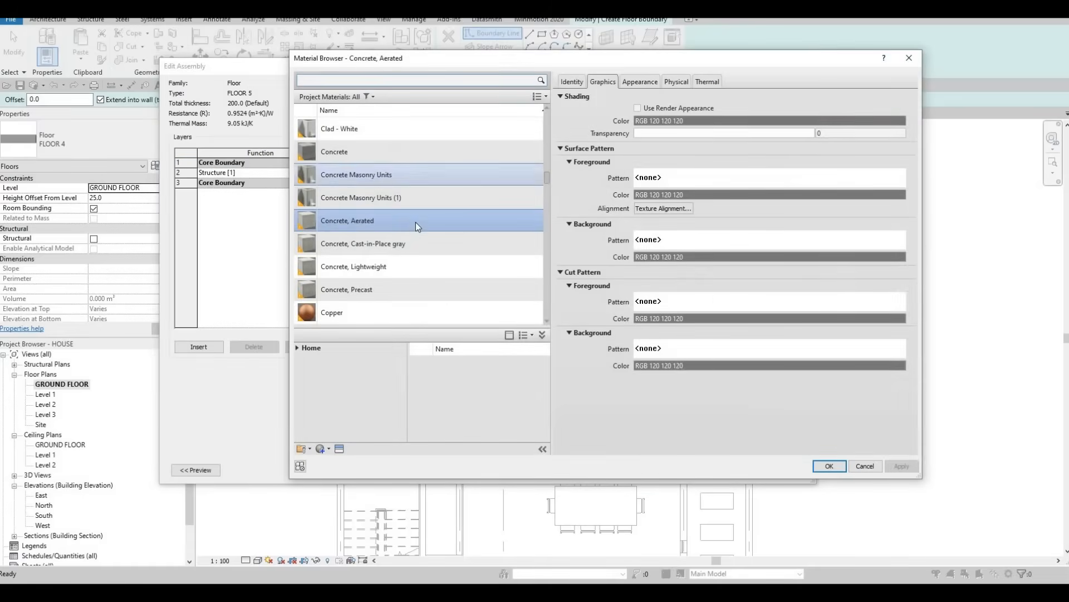
pyautogui.click(374, 289)
pyautogui.press('Return')
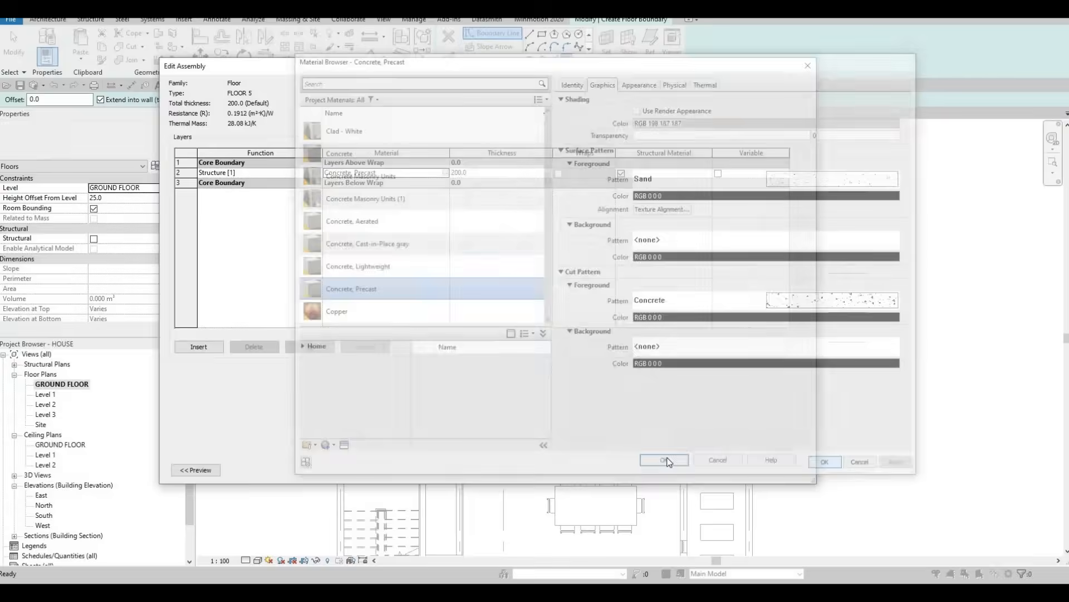
pyautogui.click(679, 459)
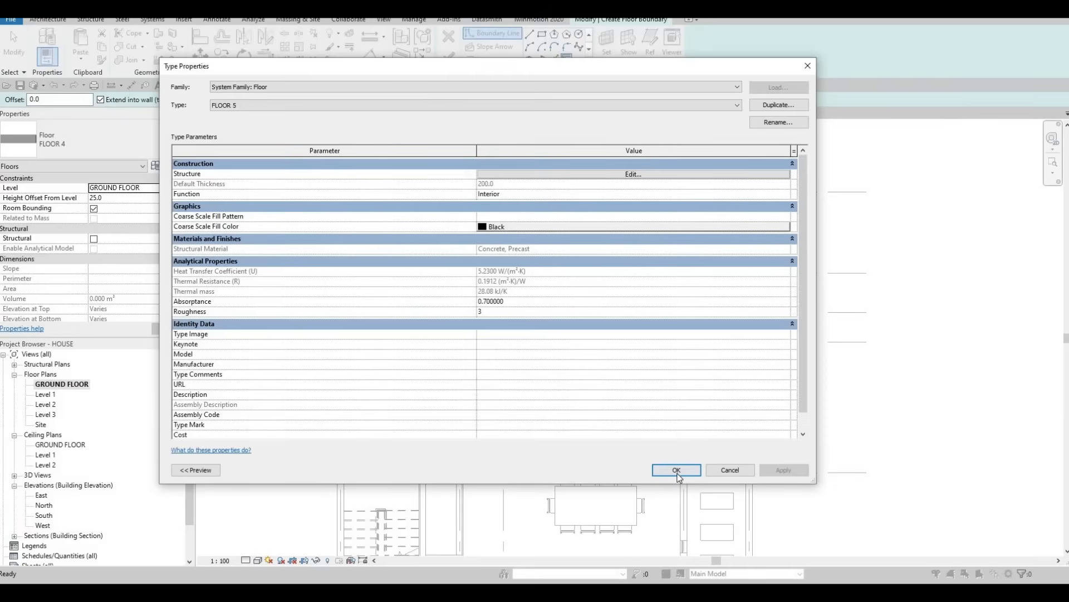
pyautogui.click(676, 469)
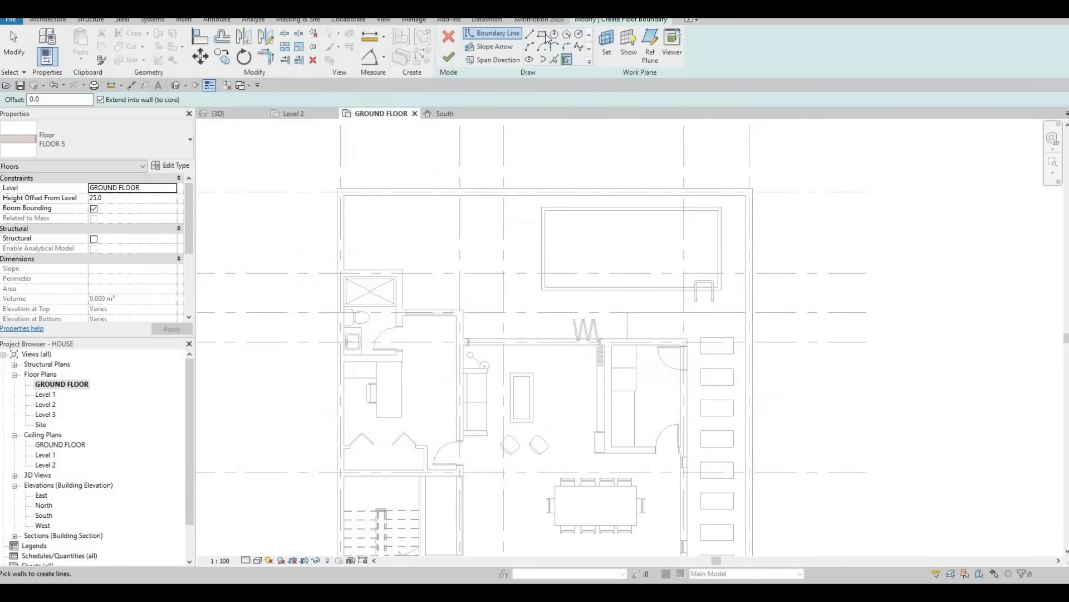
# Sketch a boundary rectangle on the pool walls' outer edge and a surrounding one about 6450 by 3580 mm from the yard wall corner
pyautogui.click(542, 207)
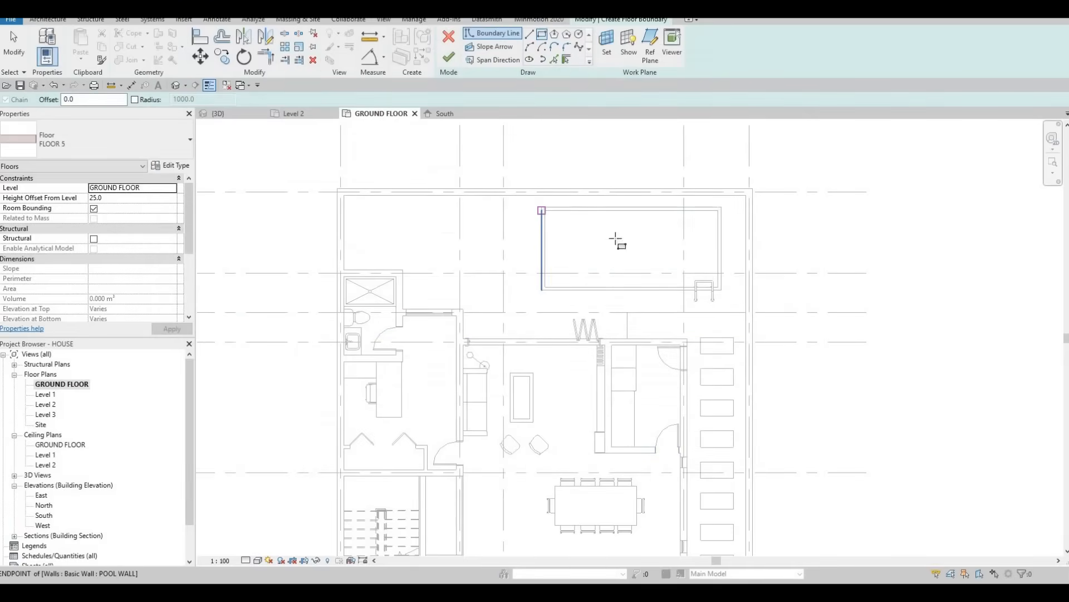
pyautogui.click(722, 290)
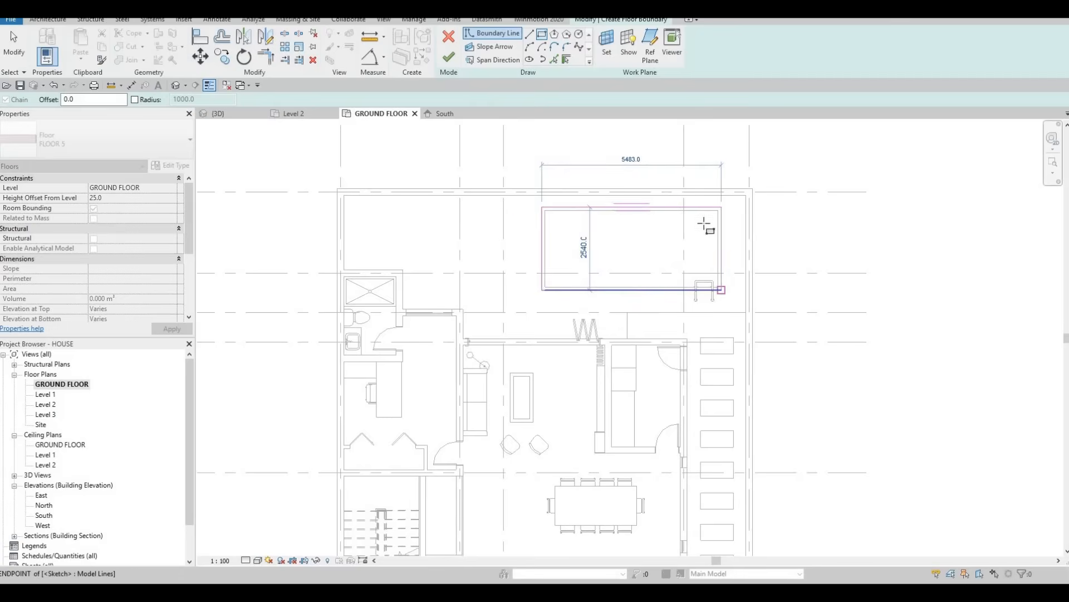
pyautogui.press('Escape')
pyautogui.click(746, 194)
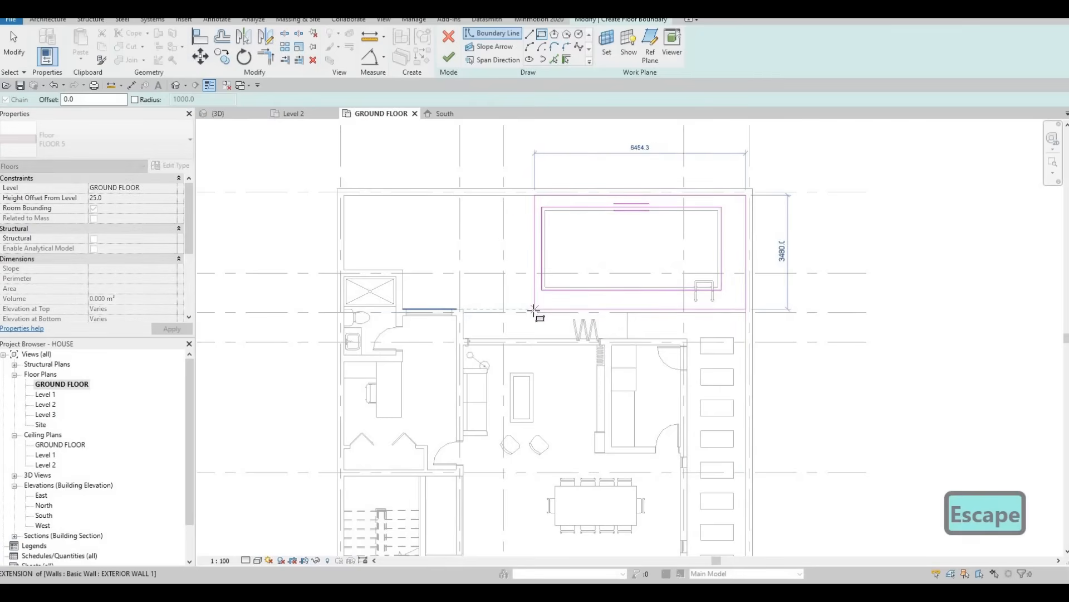
pyautogui.click(533, 311)
pyautogui.press('Escape')
pyautogui.press('Escape')
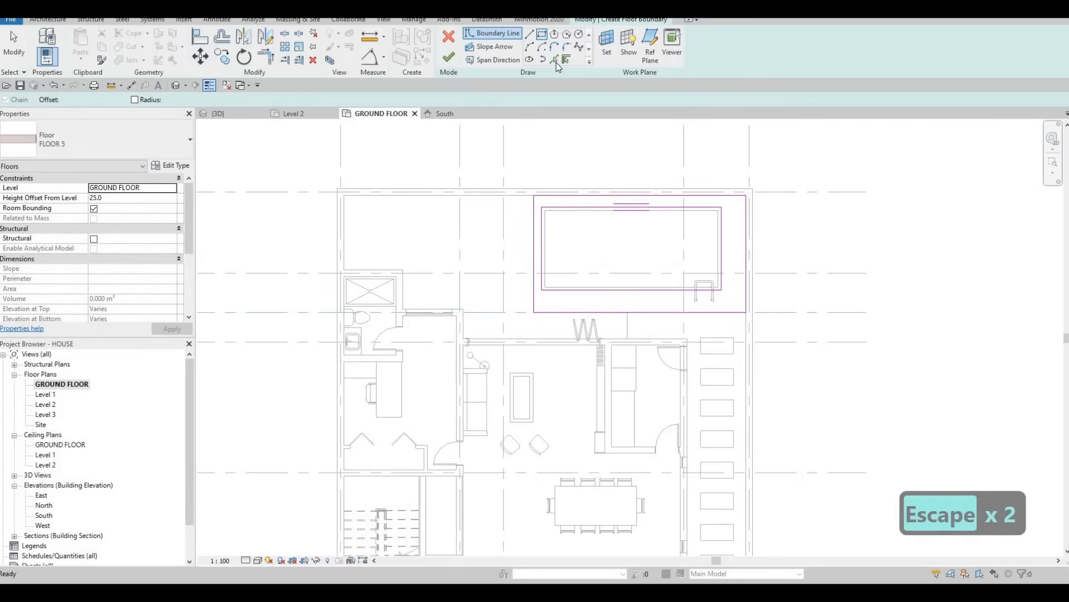
# Add a boundary line on the short grass floor edge beside the folding door and leave the pick tool
pyautogui.click(627, 321)
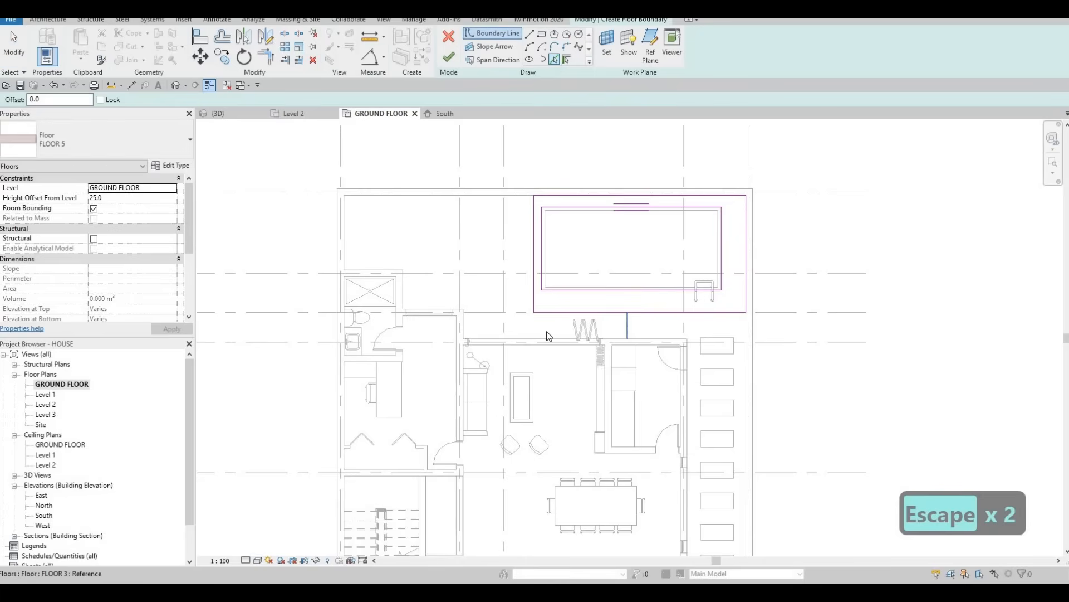
pyautogui.press('Escape')
pyautogui.press('Escape')
pyautogui.press('Escape')
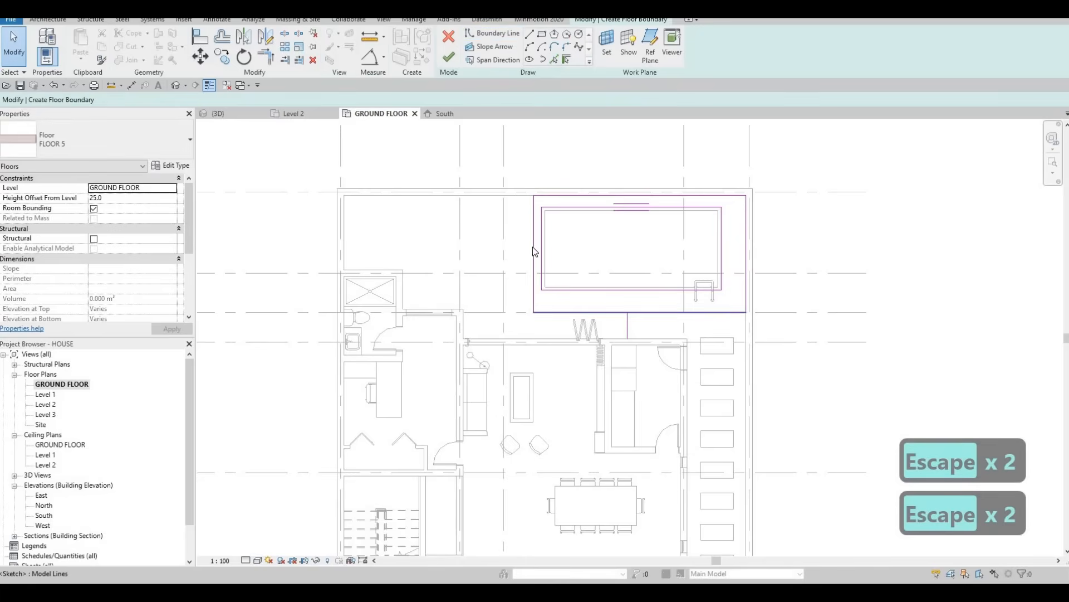
# Stretch the outer rectangle's end line away from the pool to beyond the house corner, then delete that line
pyautogui.moveTo(462, 239); pyautogui.dragTo(429, 247)
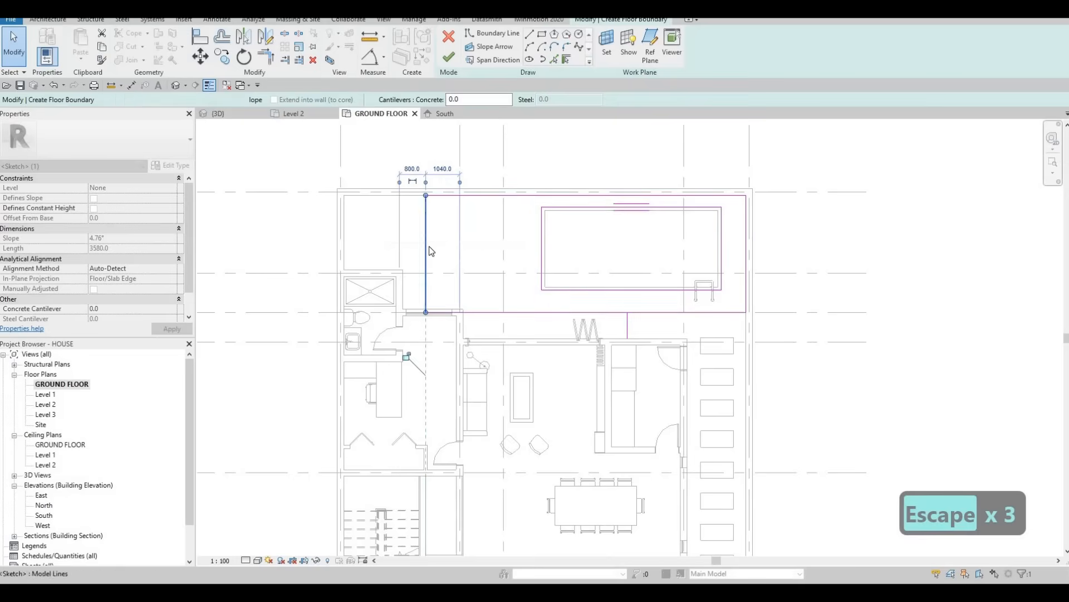
pyautogui.press('Escape')
pyautogui.press('Escape')
pyautogui.press('Delete')
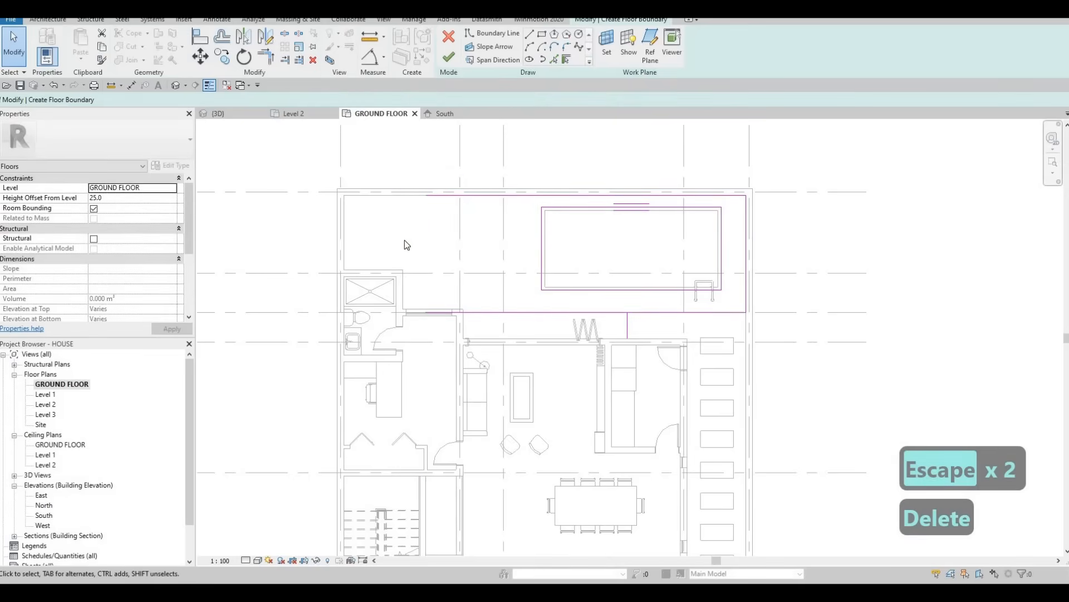
pyautogui.press('Escape')
pyautogui.press('Escape')
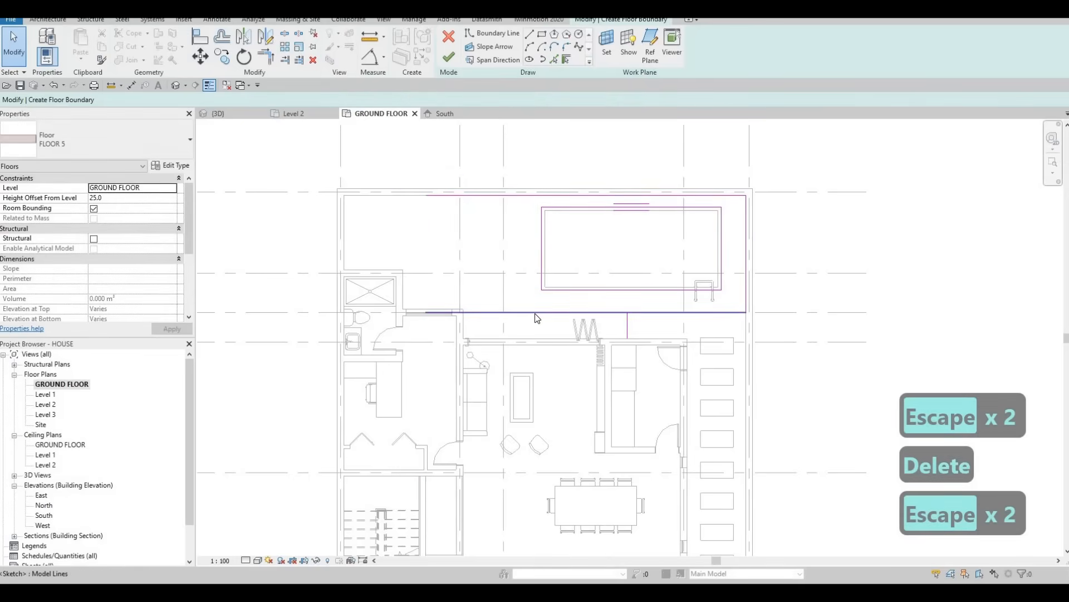
# Trim the long boundary line between pool and house to a corner with the short grass-edge line
pyautogui.click(534, 313)
pyautogui.press('Escape')
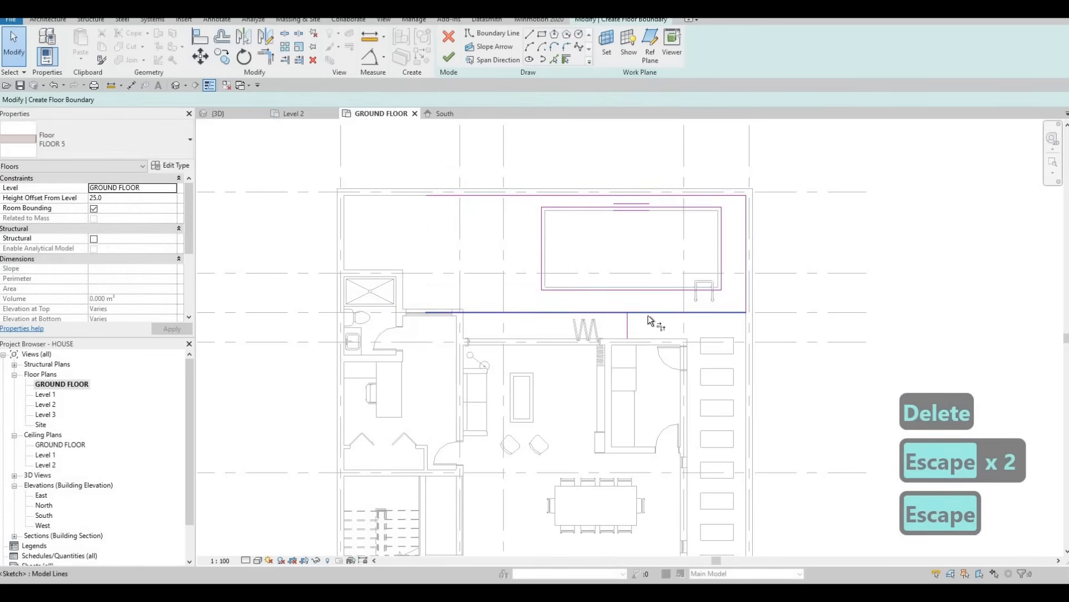
pyautogui.press('t')
pyautogui.press('r')
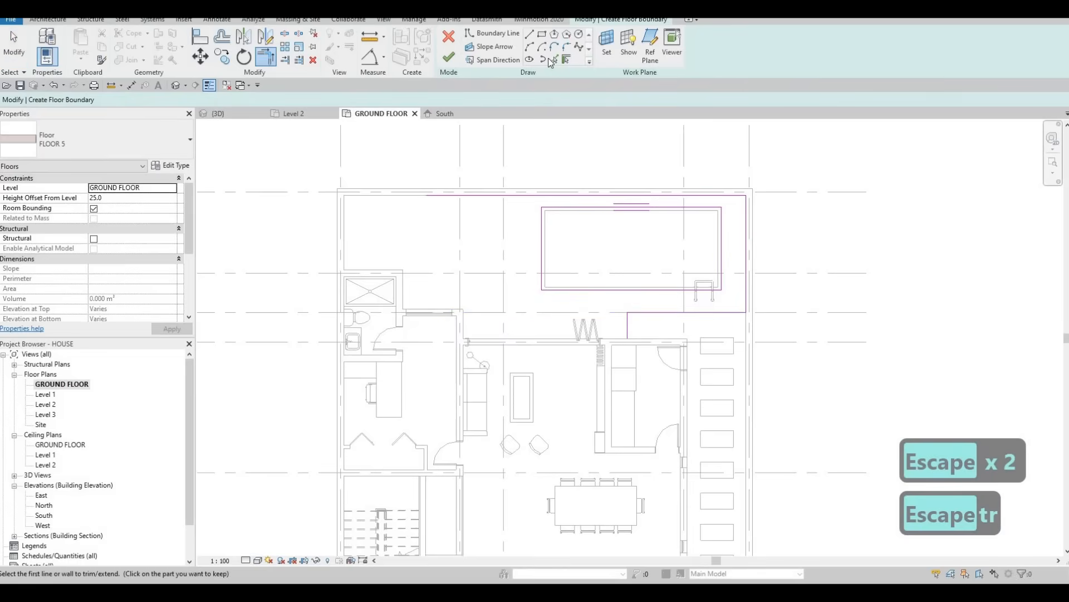
pyautogui.press('Escape')
# Pick boundary lines along the folding-door wall, the adjoining house wall, the curtain wall, the bathroom walls and the yard's end wall
pyautogui.click(554, 59)
pyautogui.click(523, 339)
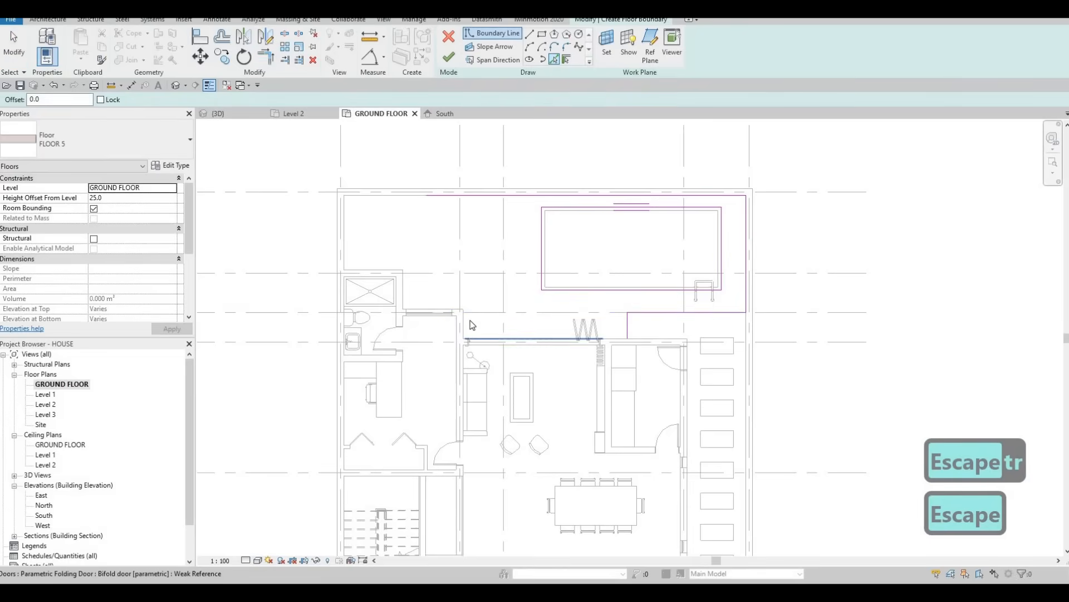
pyautogui.click(463, 323)
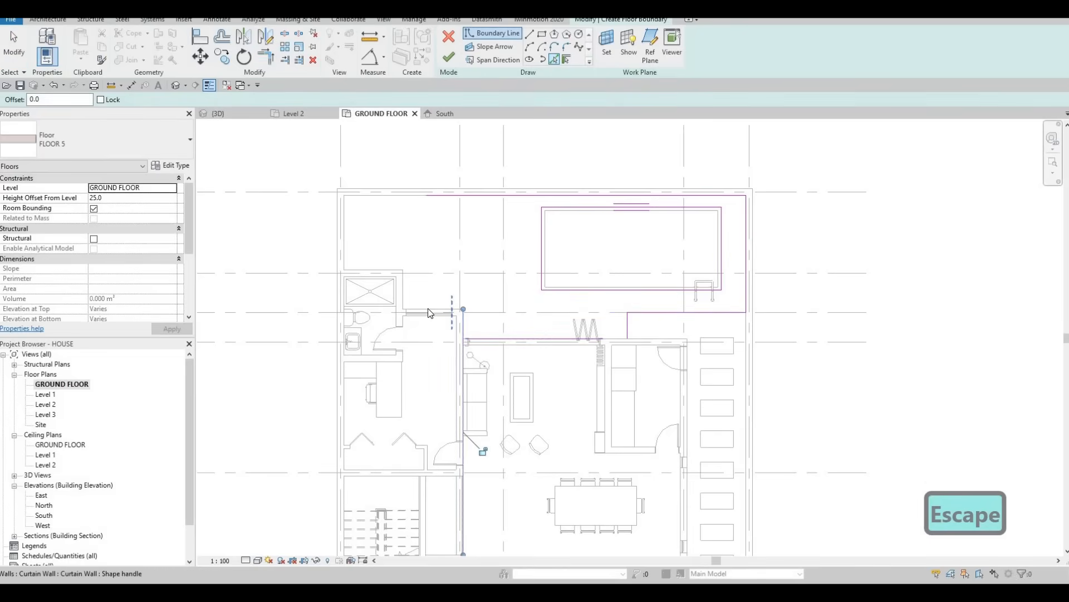
pyautogui.click(406, 289)
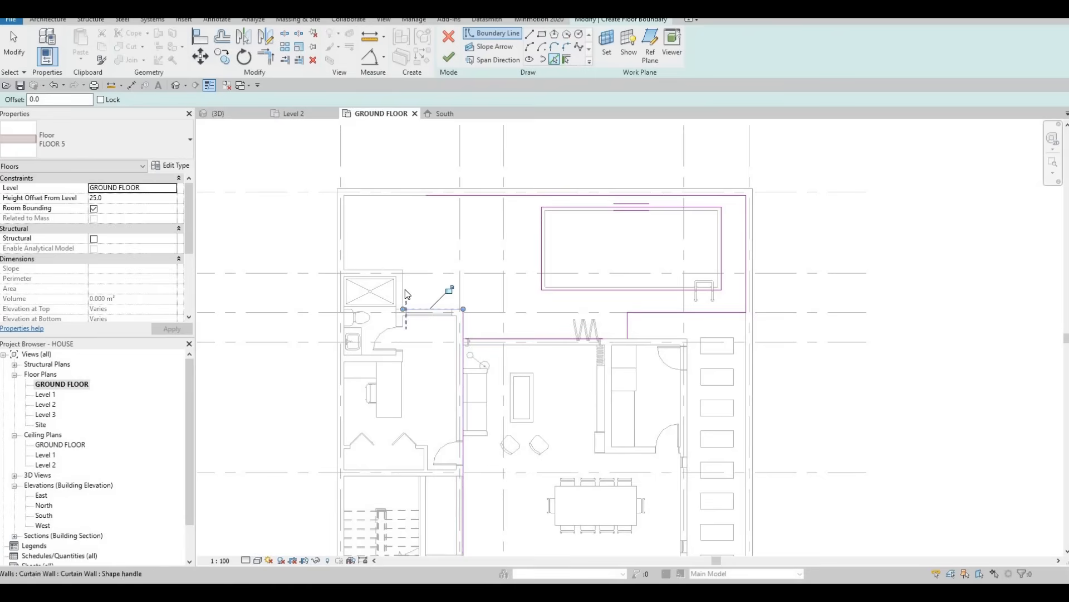
pyautogui.click(382, 270)
pyautogui.click(370, 264)
pyautogui.click(344, 237)
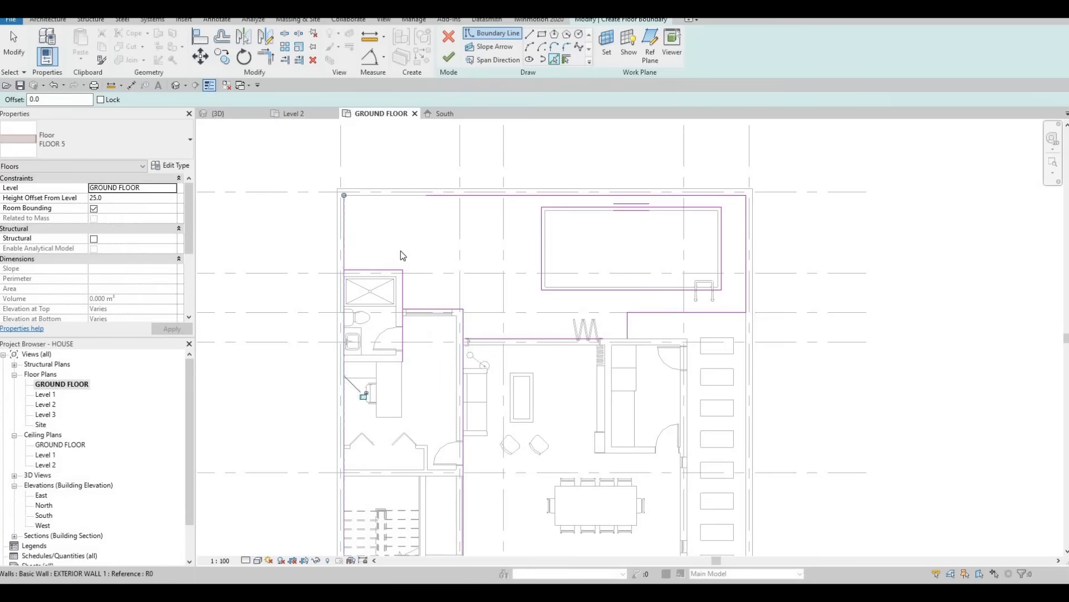
pyautogui.press('Escape')
pyautogui.press('Escape')
pyautogui.press('Escape')
# Trim the yard's end-wall line into corners with the long outer boundary line and the bathroom wall line
pyautogui.press('t')
pyautogui.press('r')
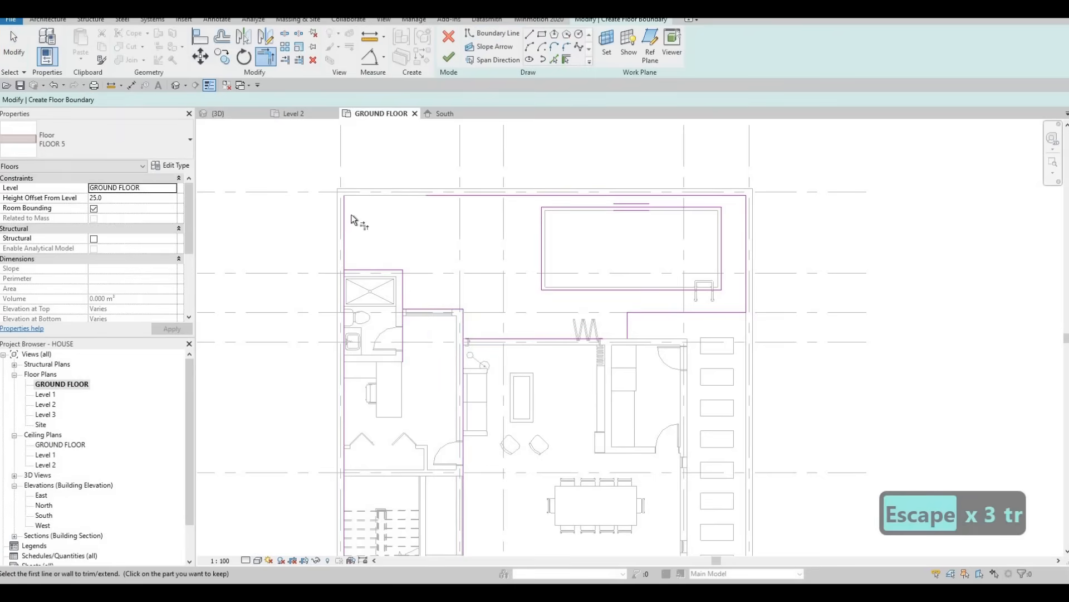
pyautogui.click(437, 197)
pyautogui.click(347, 240)
pyautogui.click(347, 243)
pyautogui.click(365, 269)
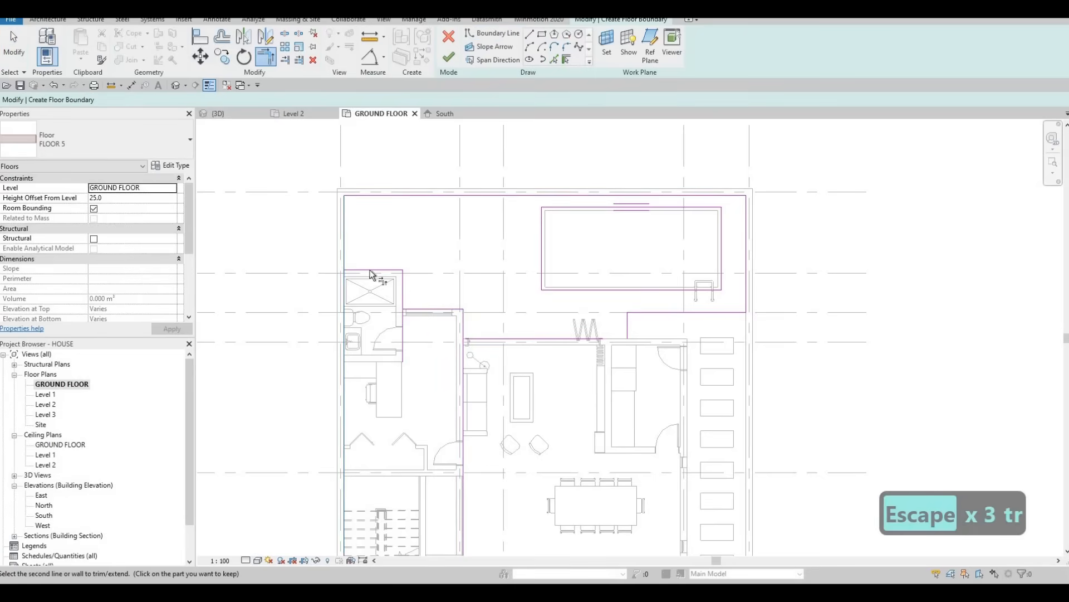
pyautogui.click(372, 270)
# Trim the bathroom, curtain wall, house wall, folding-door and grass-edge lines into corners to close the outer boundary loop
pyautogui.click(405, 288)
pyautogui.click(406, 288)
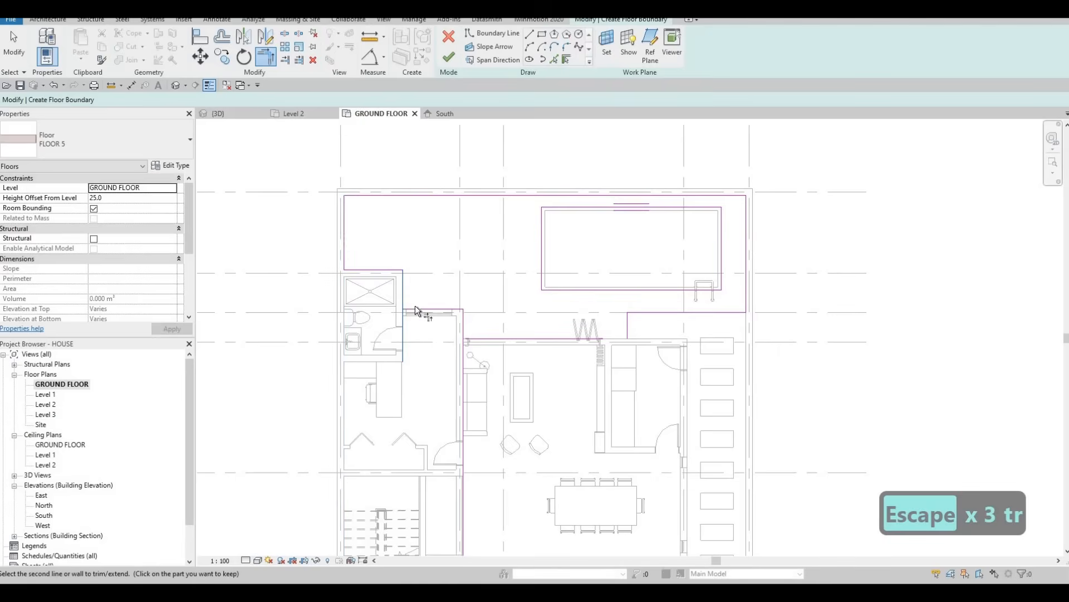
pyautogui.click(416, 305)
pyautogui.click(425, 309)
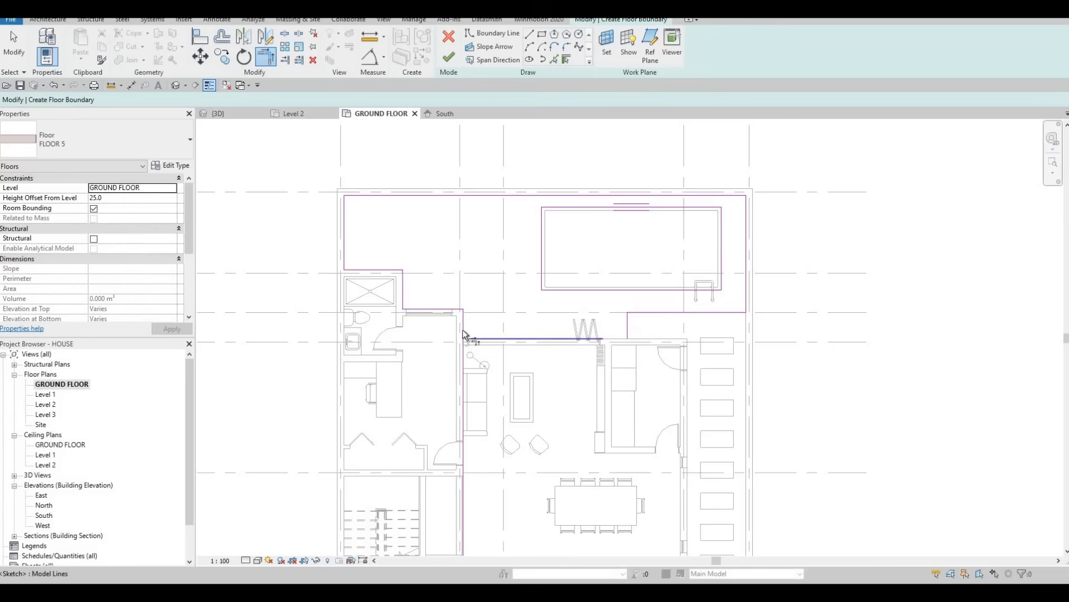
pyautogui.click(463, 331)
pyautogui.click(568, 338)
pyautogui.click(628, 326)
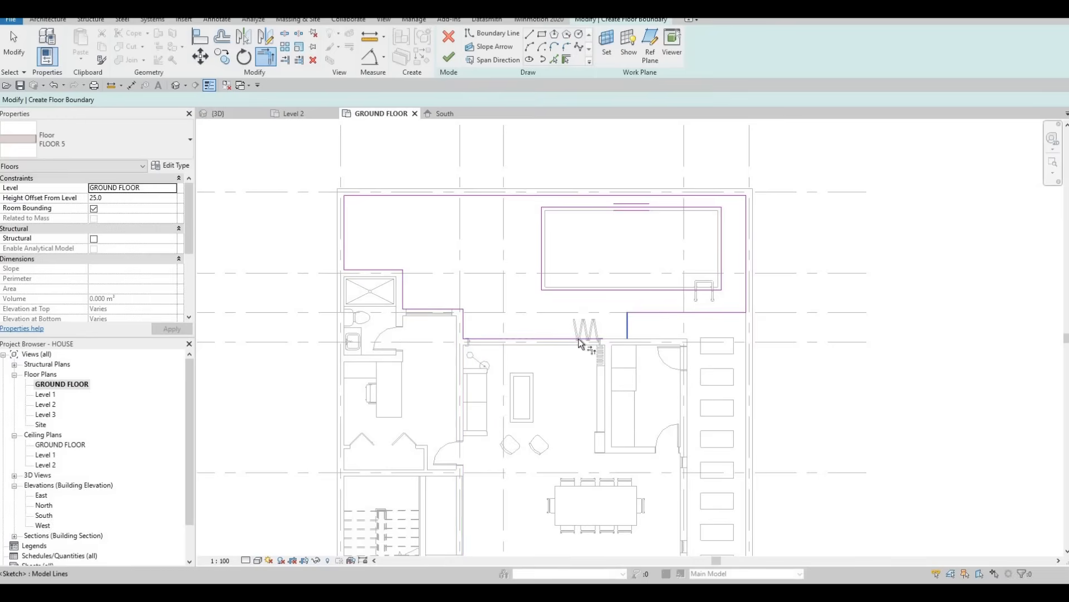
pyautogui.click(577, 338)
pyautogui.press('Escape')
pyautogui.press('Escape')
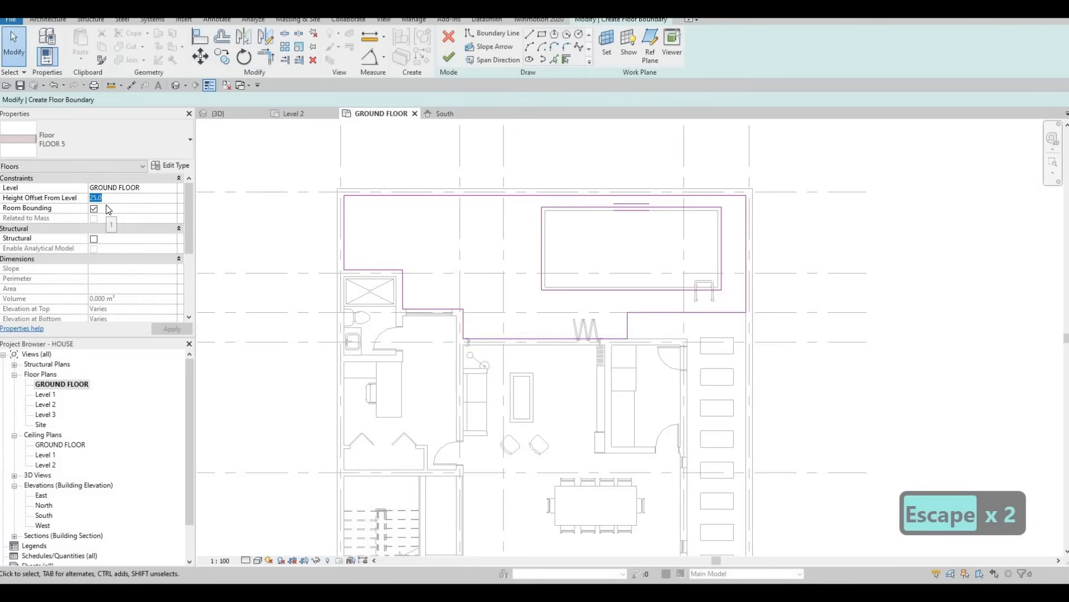
# Set the floor's height offset from level to 0 and finish the floor
pyautogui.write('0')
pyautogui.click(171, 329)
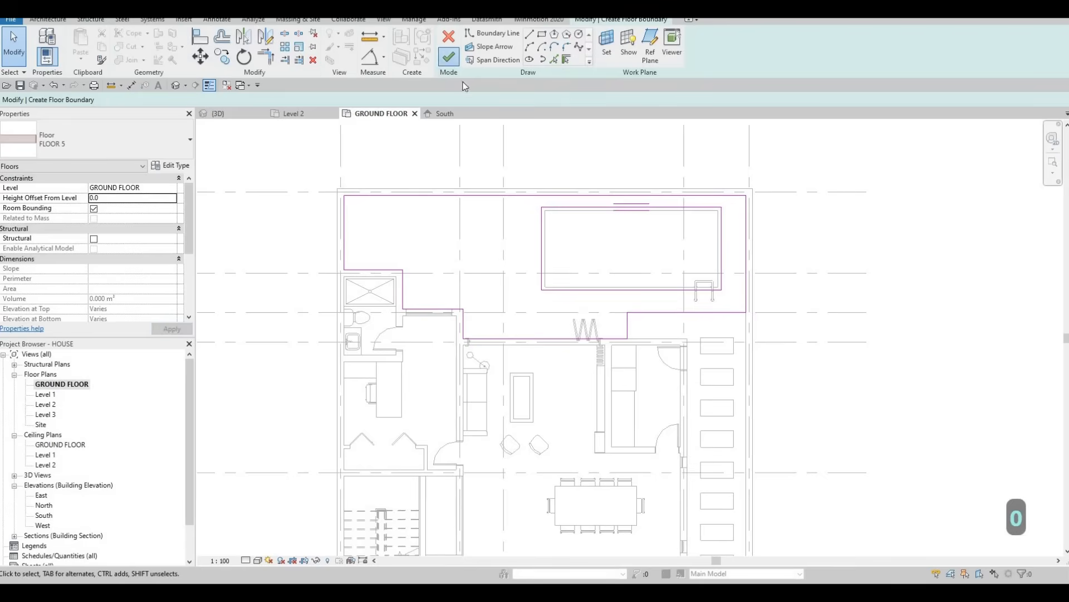
pyautogui.click(449, 56)
pyautogui.press('Escape')
pyautogui.press('Escape')
pyautogui.press('Escape')
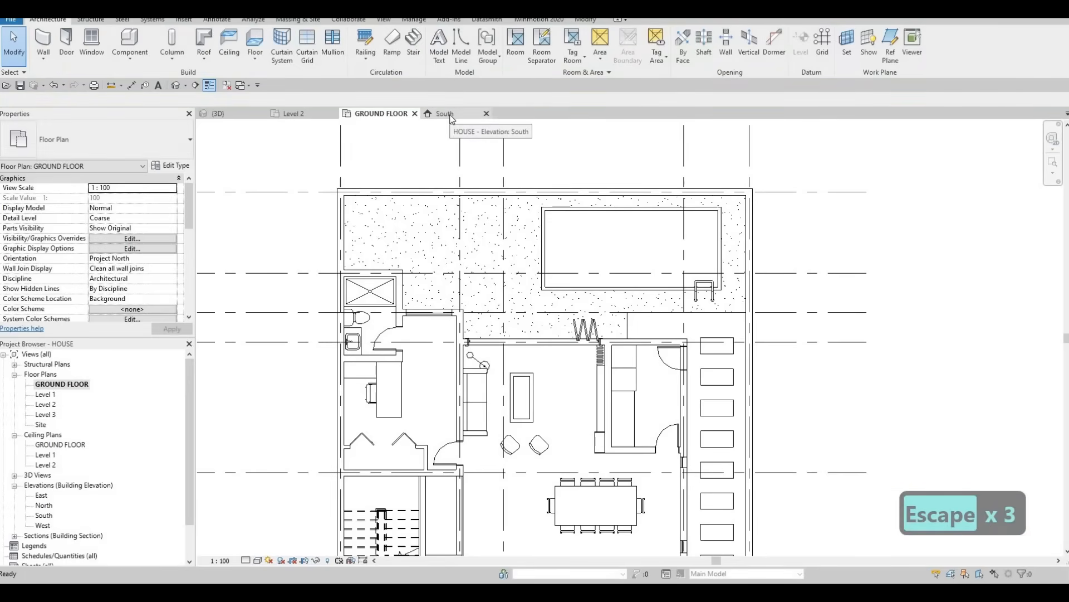
# Examine the concrete paving around the pool in the 3D view and open the South elevation
pyautogui.click(255, 115)
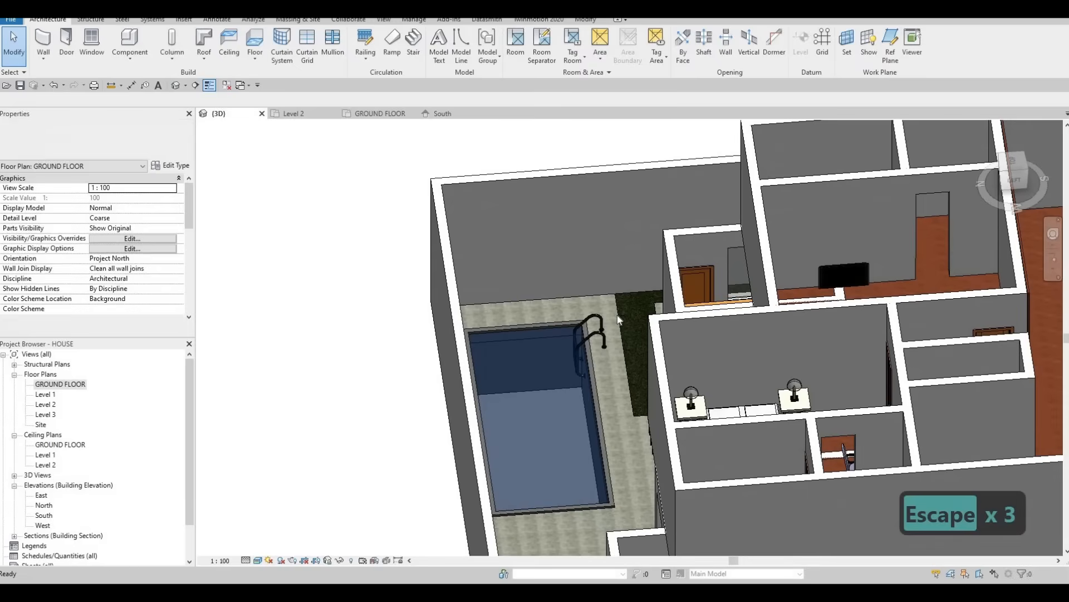
pyautogui.press('Escape')
pyautogui.keyDown('shift'); pyautogui.moveTo(778, 299); pyautogui.dragTo(800, 298, button='middle'); pyautogui.keyUp('shift')
pyautogui.keyDown('shift'); pyautogui.moveTo(436, 259); pyautogui.dragTo(445, 281, button='middle'); pyautogui.keyUp('shift')
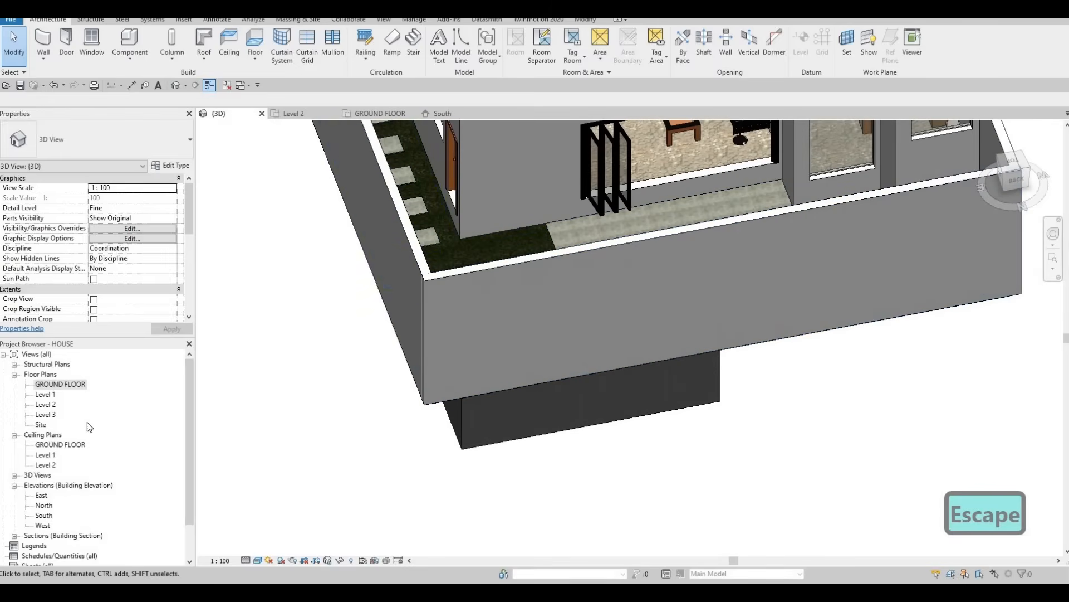
pyautogui.doubleClick(43, 515)
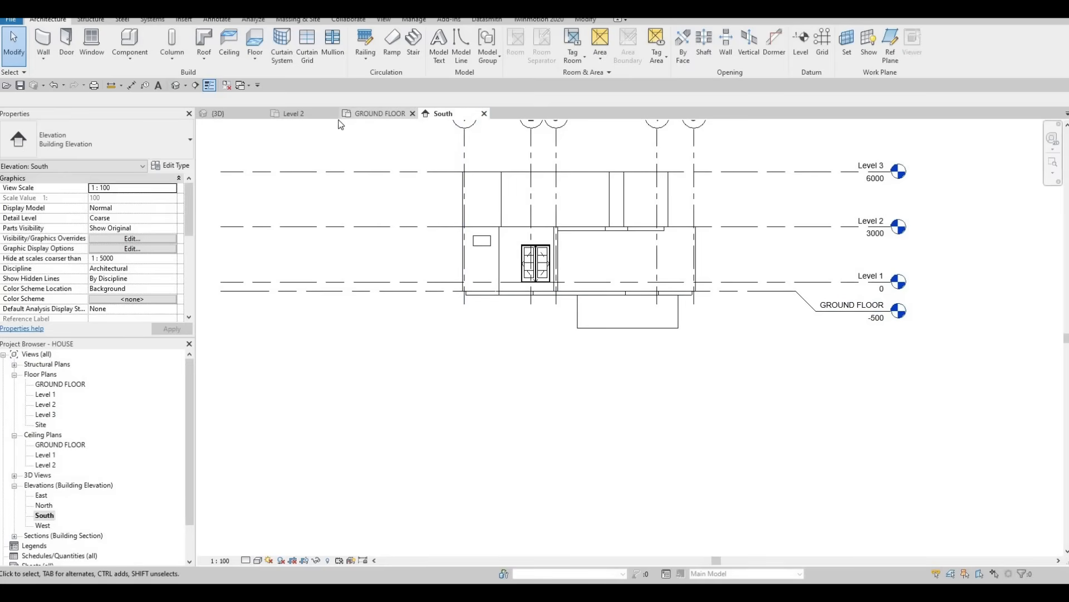
# Start a new floor in the GROUND FLOOR plan and duplicate its type as FLOOR 6
pyautogui.click(381, 116)
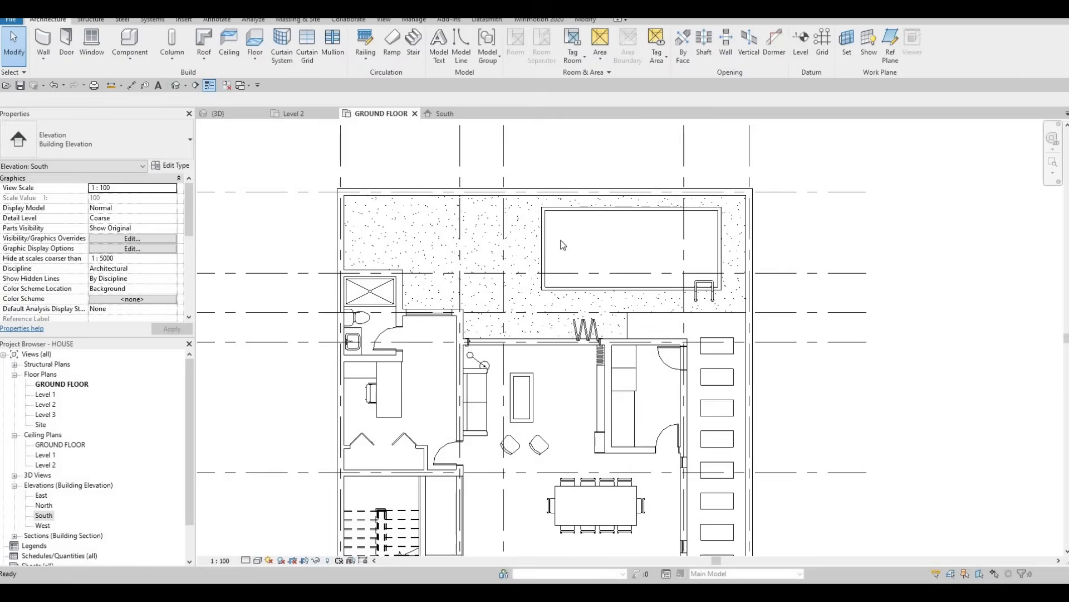
pyautogui.press('Escape')
pyautogui.scroll(3, 522, 262)
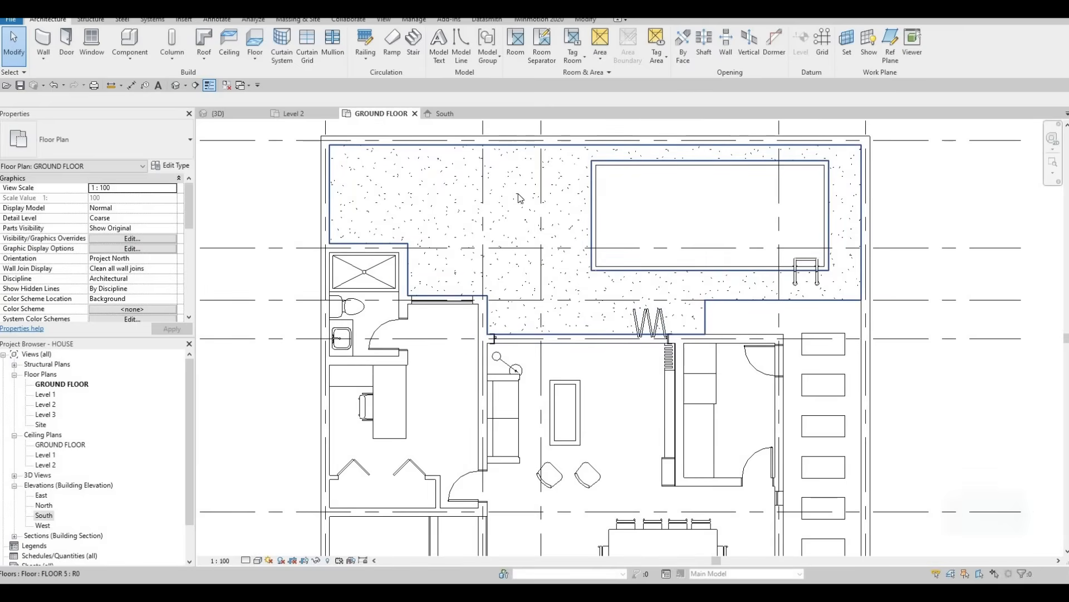
pyautogui.press('Escape')
pyautogui.click(255, 40)
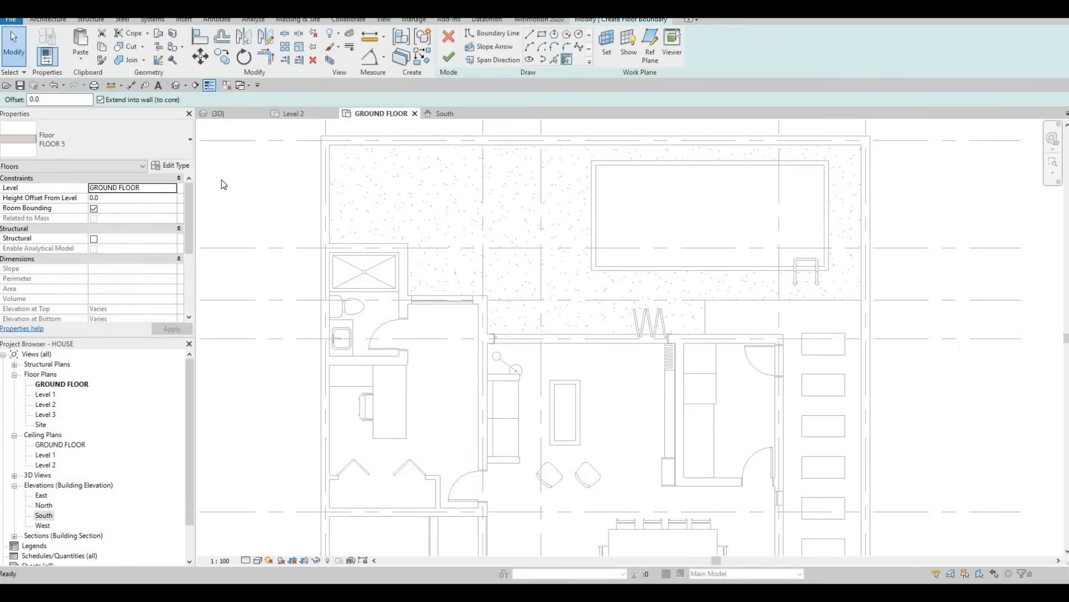
pyautogui.click(178, 165)
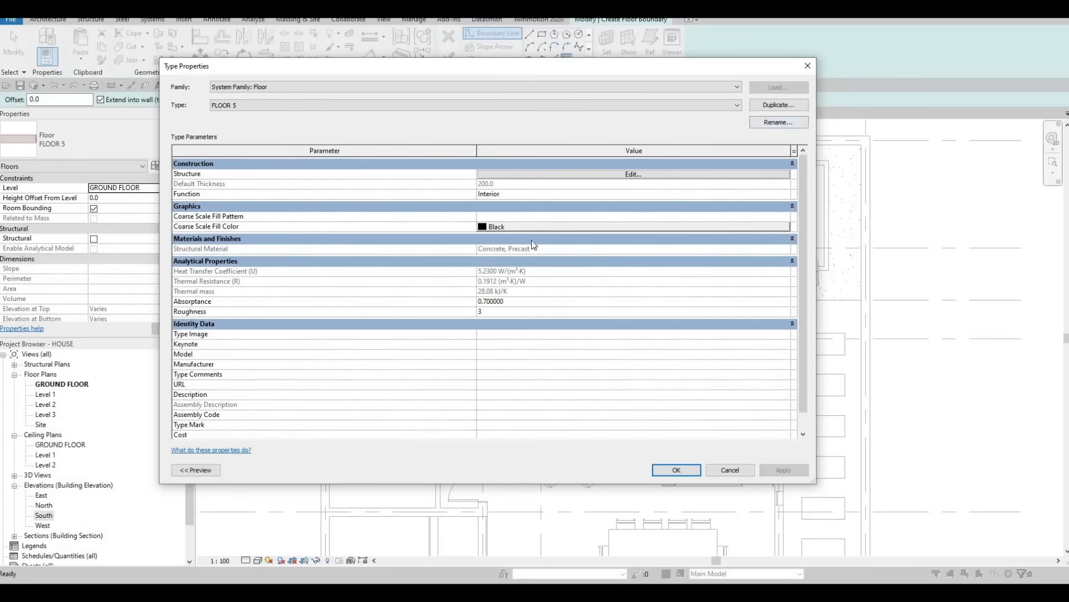
pyautogui.click(496, 296)
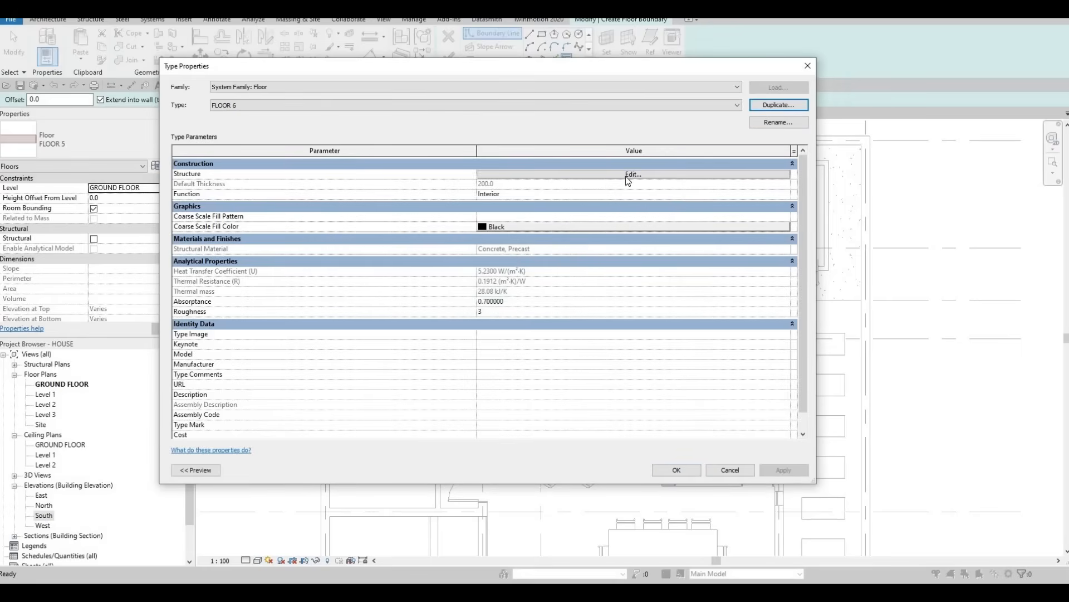
# Set FLOOR 6's structure layer material to Maple - Semigloss from the AEC Wood materials and accept the type
pyautogui.click(628, 175)
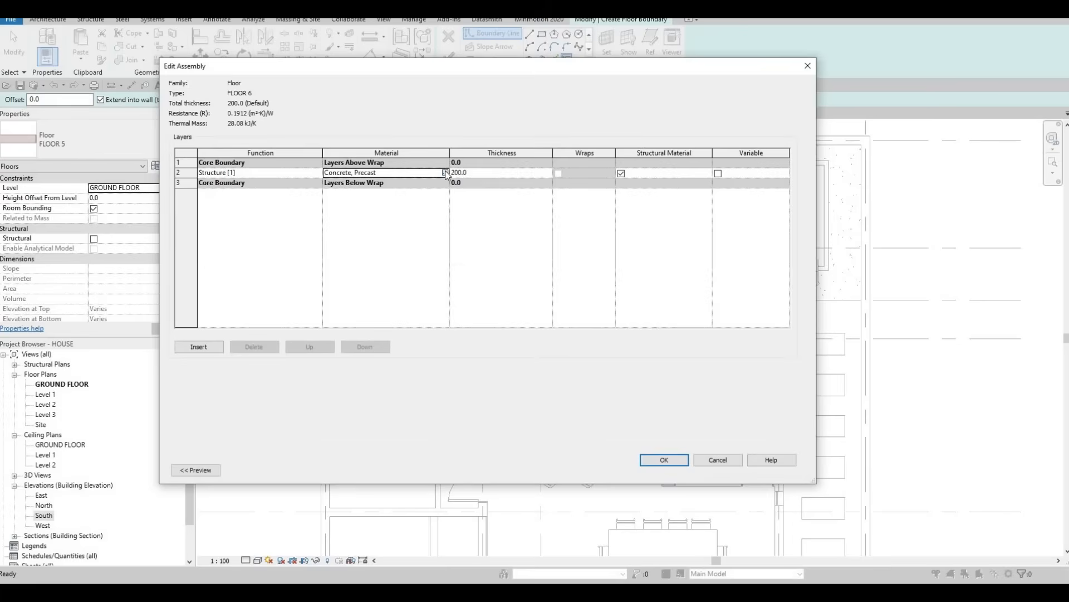
pyautogui.click(446, 174)
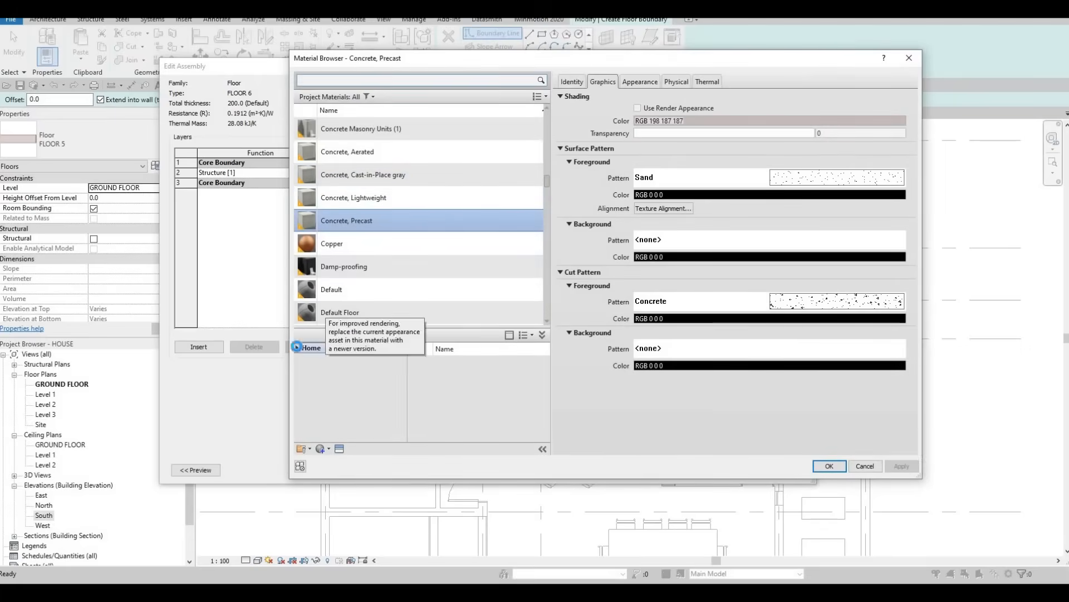
pyautogui.click(302, 369)
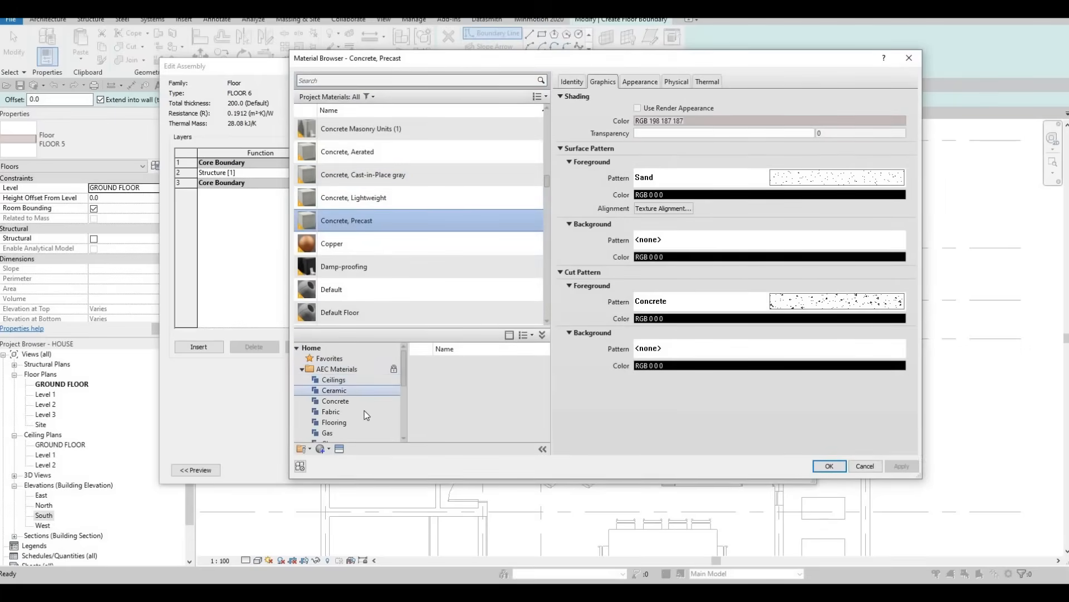
pyautogui.scroll(-4, 364, 412)
pyautogui.click(331, 433)
pyautogui.scroll(-3, 488, 422)
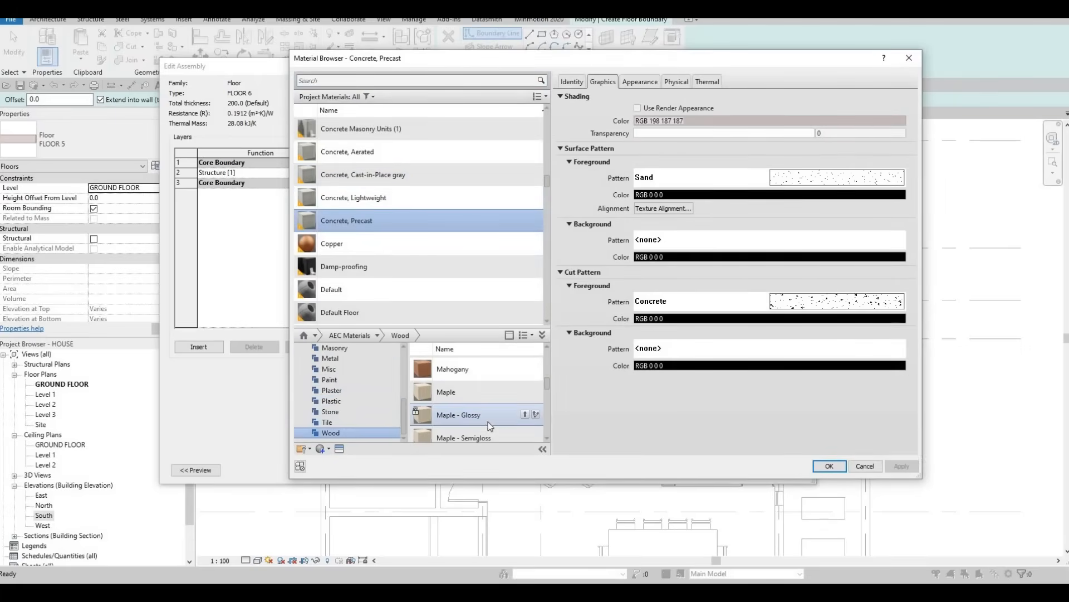
pyautogui.click(534, 435)
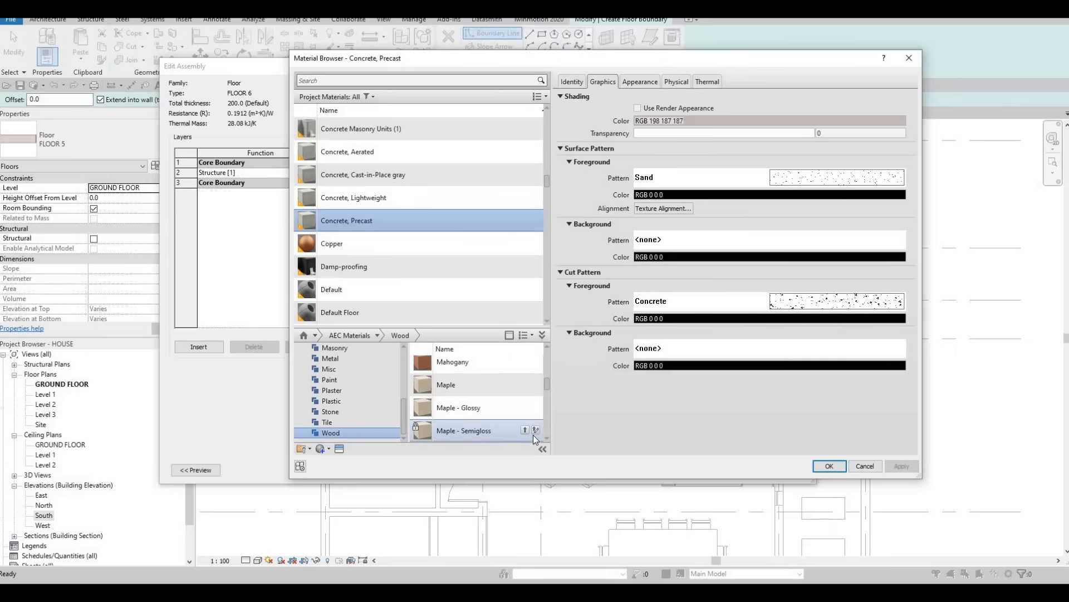
pyautogui.click(826, 466)
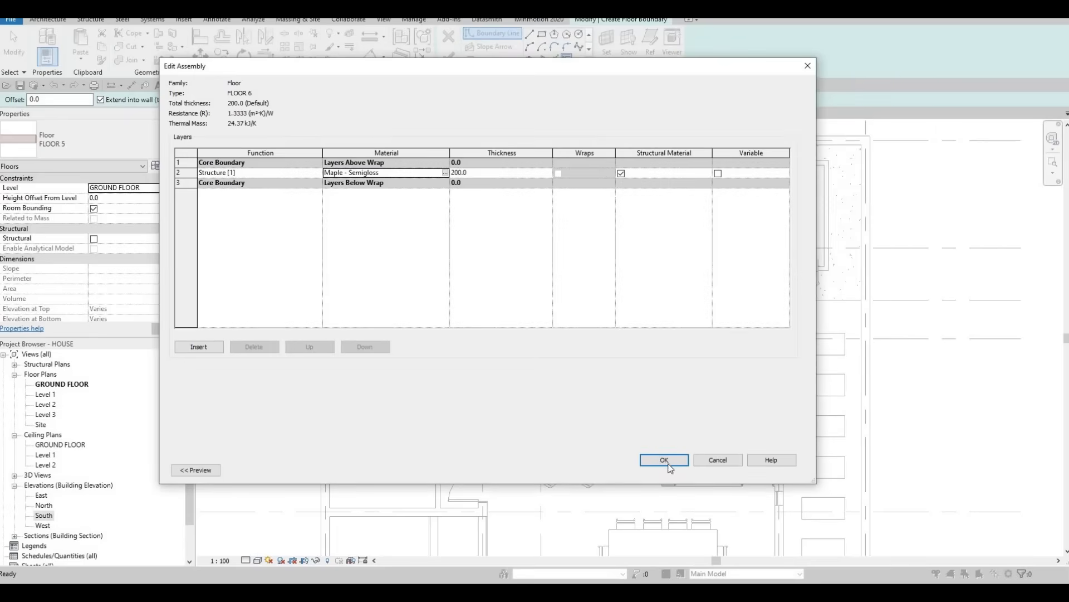
pyautogui.click(663, 459)
pyautogui.click(676, 470)
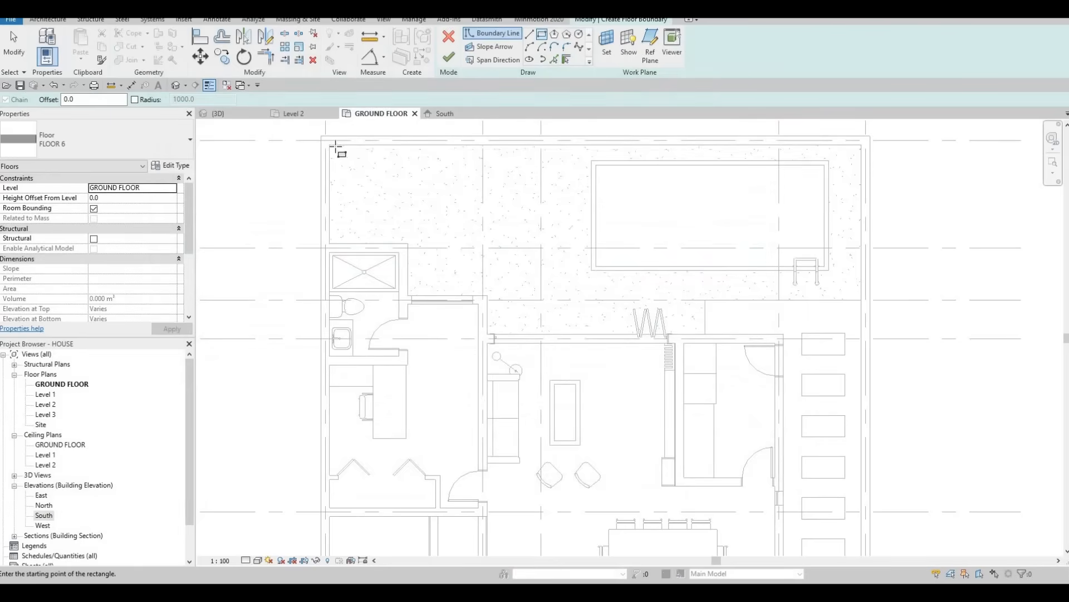
# Sketch a rectangular floor boundary in the yard corner beside the bathroom, and pick boundary lines along the bathroom side wall and curtain wall
pyautogui.click(331, 145)
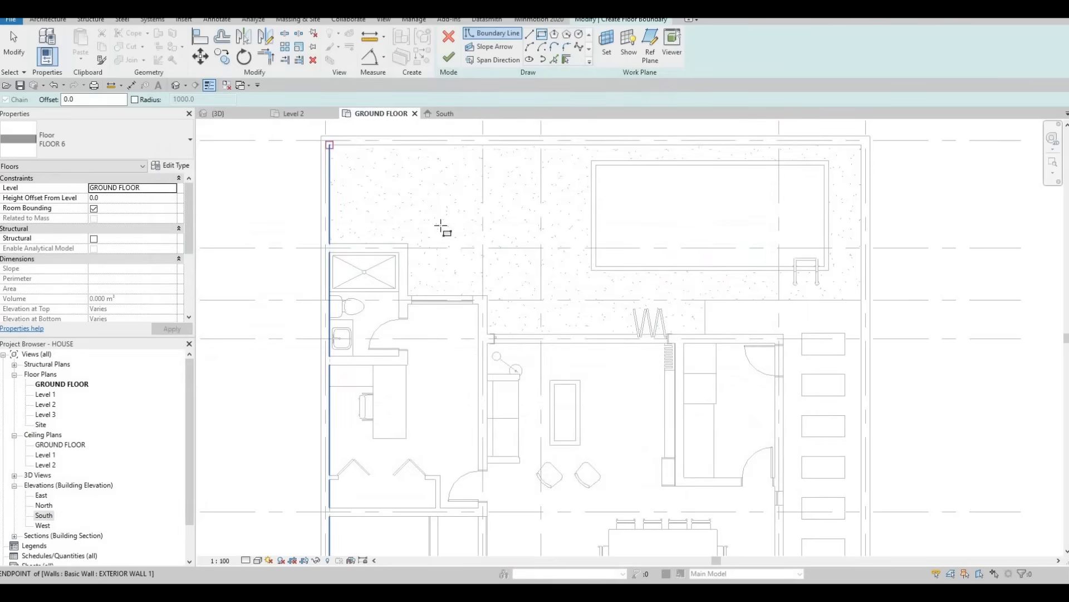
pyautogui.click(473, 243)
pyautogui.press('Escape')
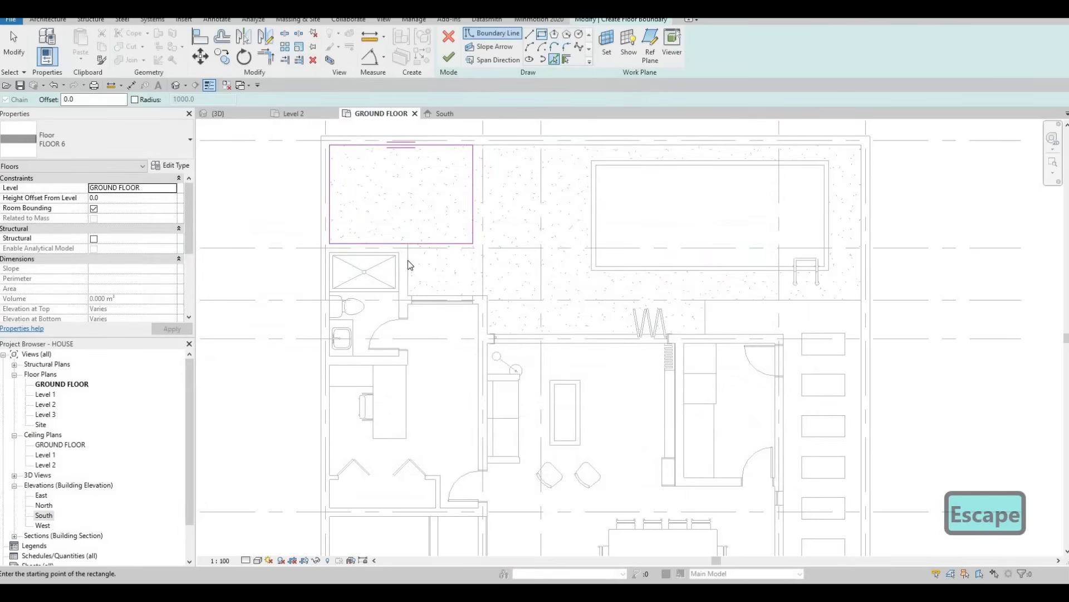
pyautogui.click(407, 261)
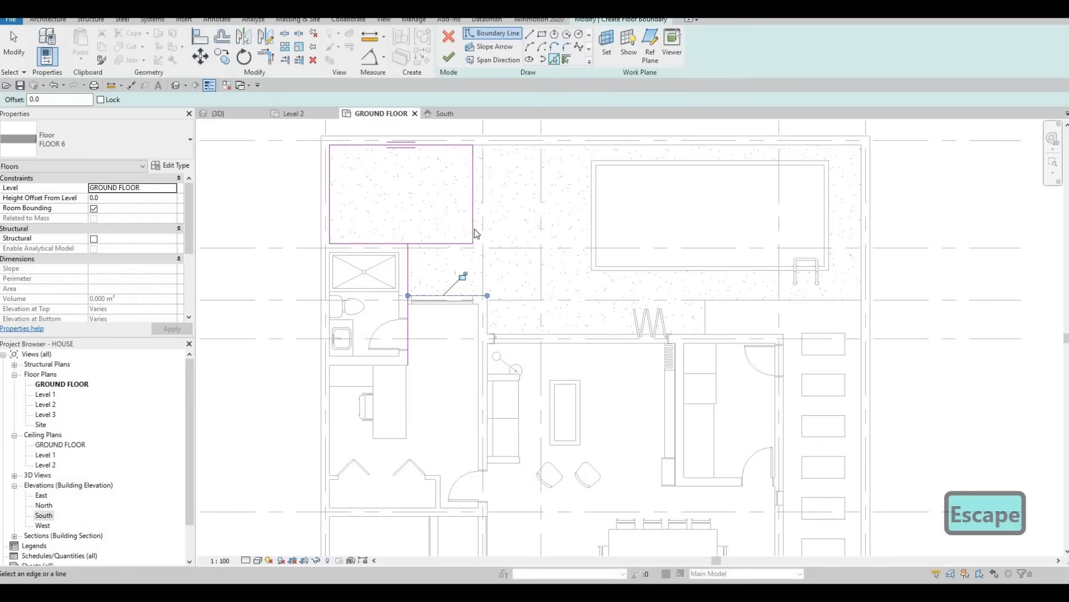
pyautogui.press('Escape')
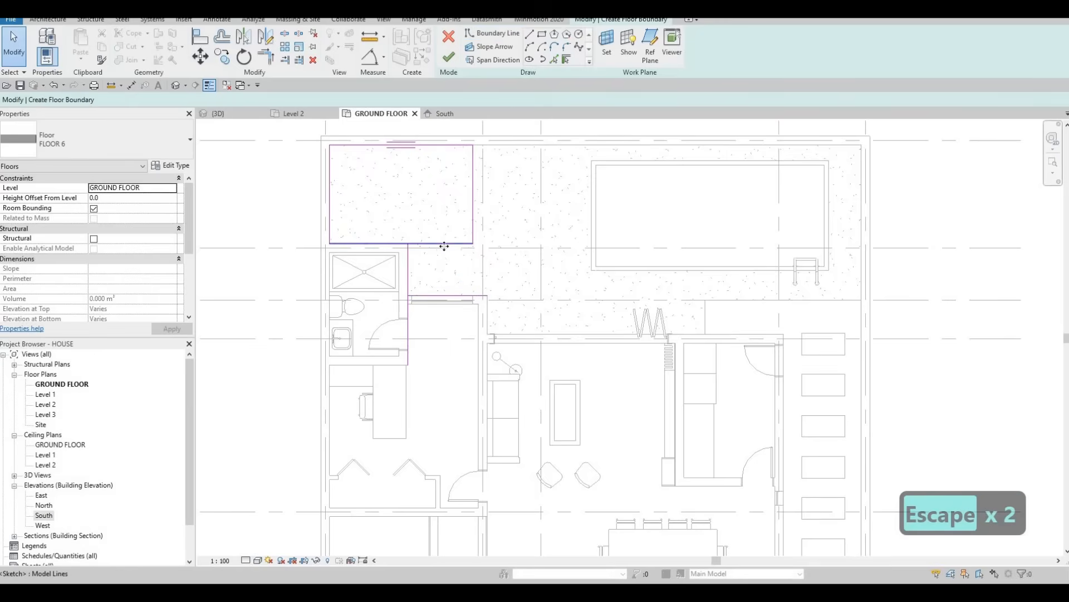
# Trim the bathroom side-wall line into corners with the curtain wall line and the rectangle's bathroom-side edge
pyautogui.click(444, 244)
pyautogui.press('Escape')
pyautogui.press('t')
pyautogui.press('r')
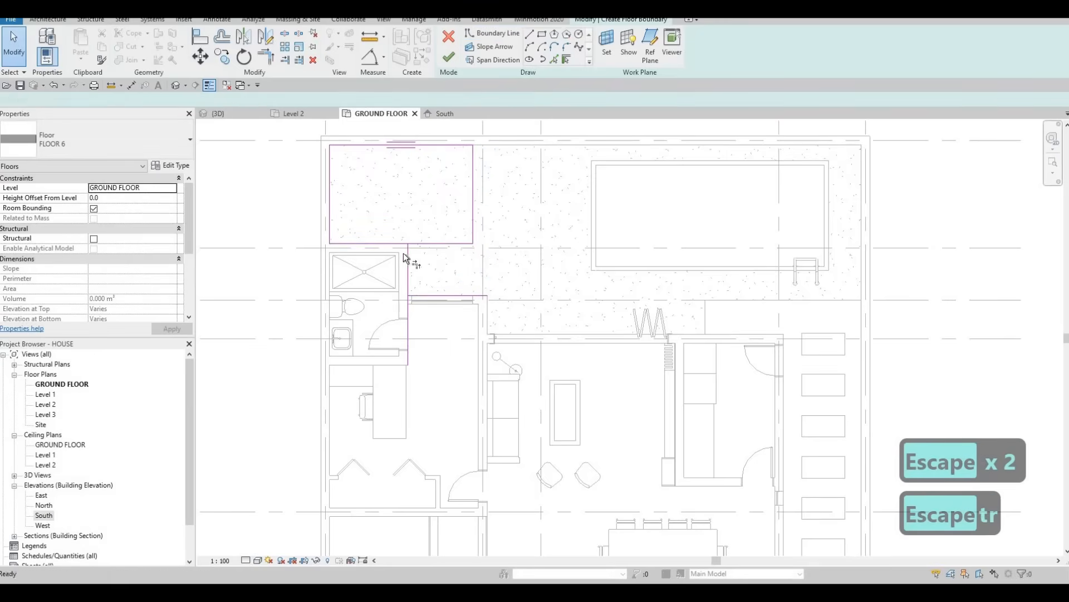
pyautogui.click(409, 288)
pyautogui.click(422, 294)
pyautogui.click(409, 282)
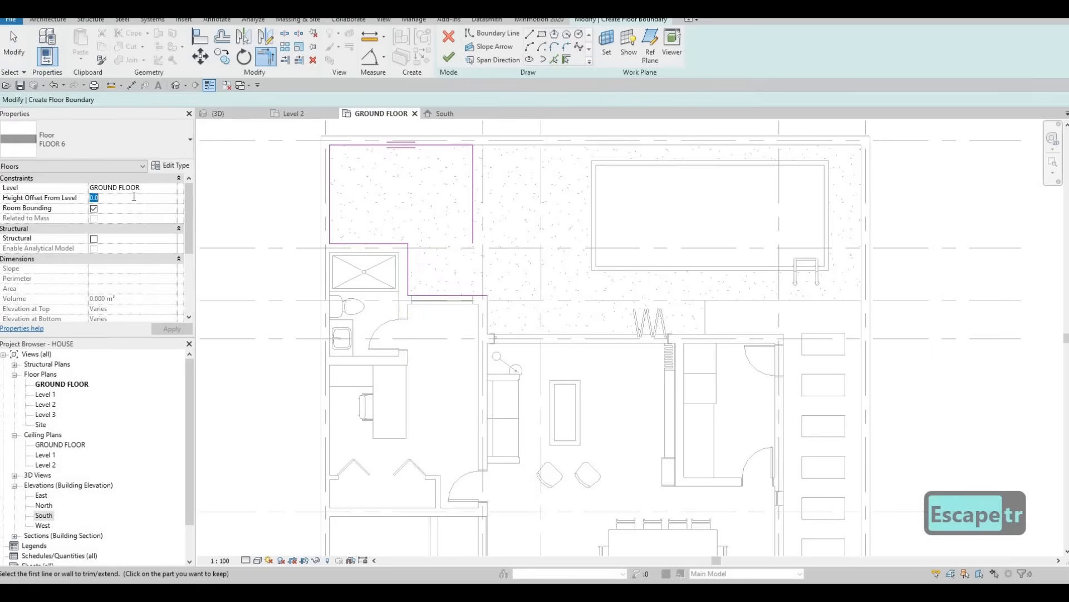
# Set the floor's height offset from level to 200 and move the boundary's pool-side edge onto the nearby grid line
pyautogui.write('200')
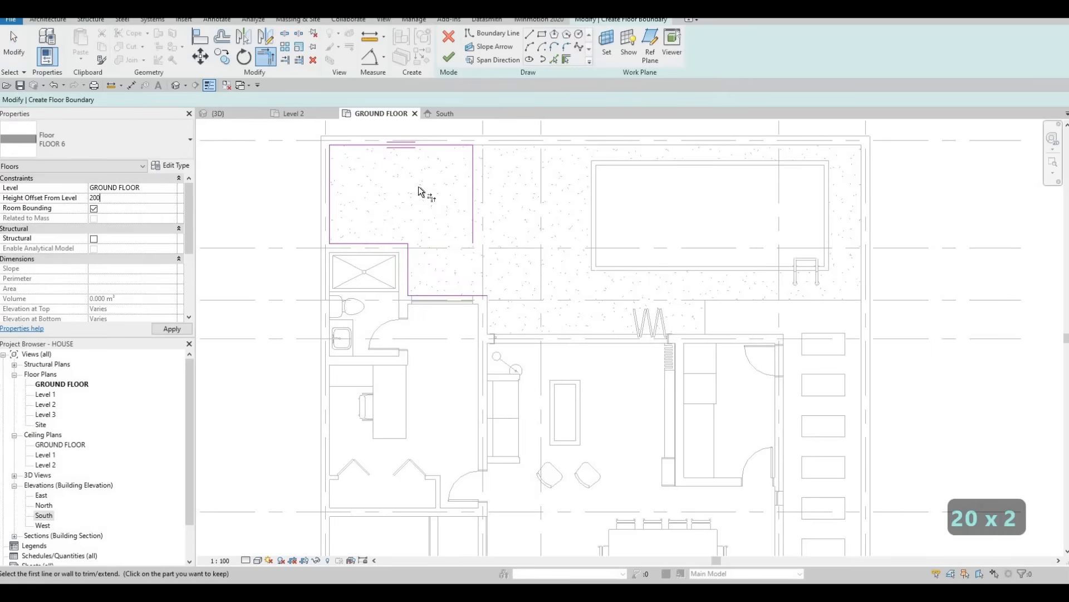
pyautogui.press('Return')
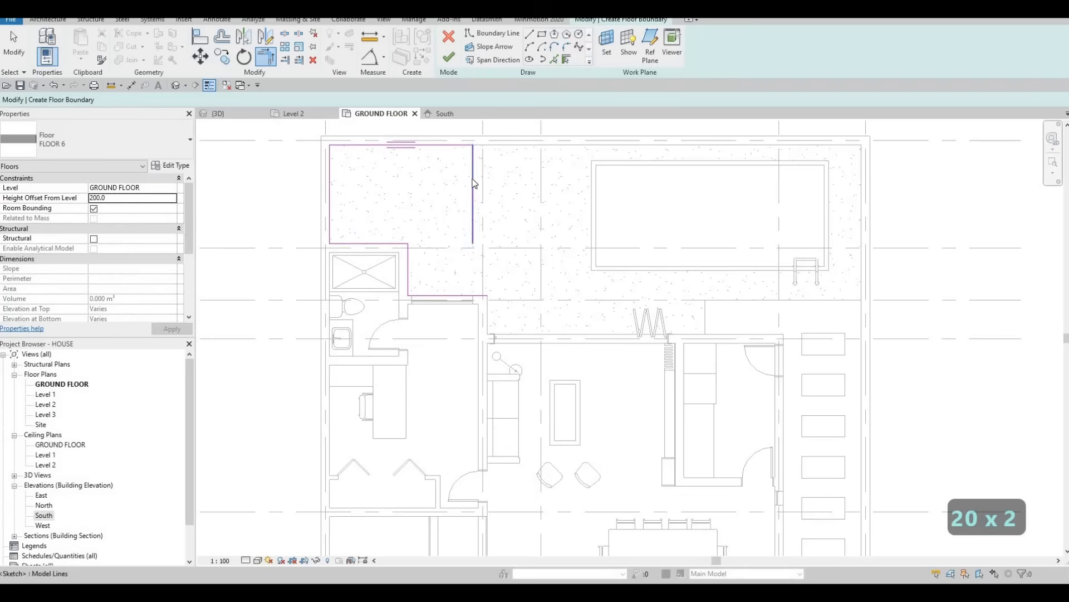
pyautogui.press('Escape')
pyautogui.press('Escape')
pyautogui.moveTo(473, 170)
pyautogui.mouseDown()
pyautogui.moveTo(498, 168)
pyautogui.moveTo(483, 169)
pyautogui.mouseUp()
pyautogui.press('Escape')
pyautogui.press('Escape')
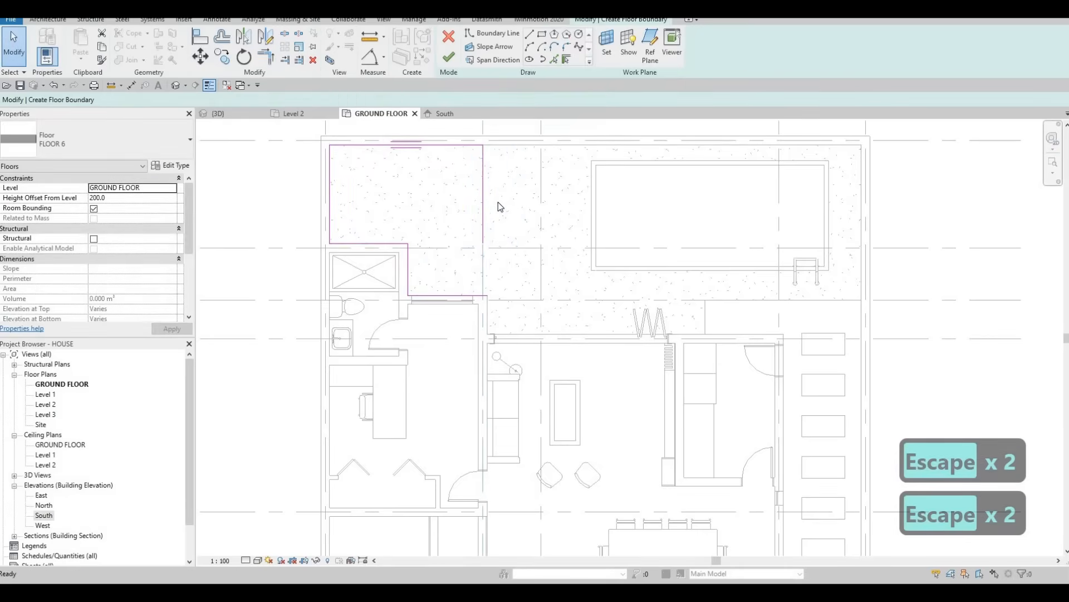
# Trim the boundary's pool-side edge into a corner with the curtain wall line
pyautogui.press('Escape')
pyautogui.press('t')
pyautogui.press('r')
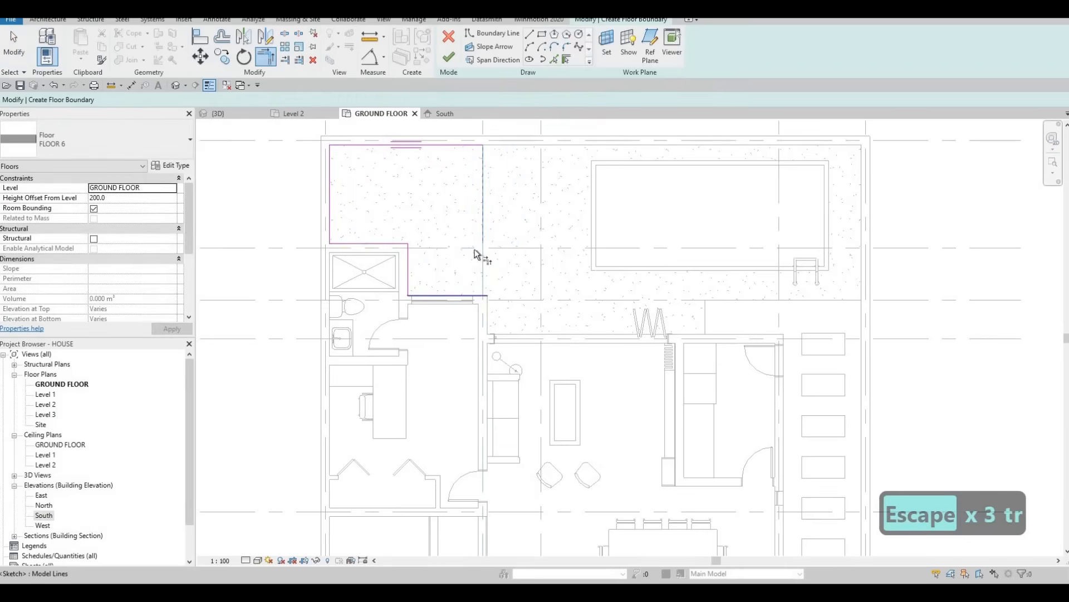
pyautogui.press('Escape')
pyautogui.press('Escape')
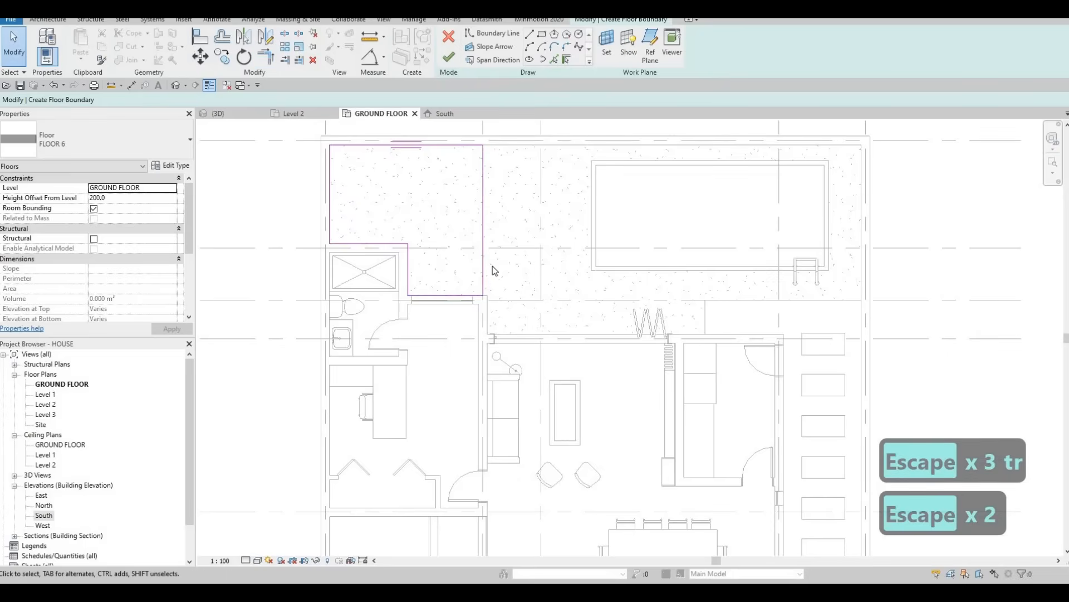
# Align the boundary's pool-side edge with the outer face of the exterior wall beside the folding door
pyautogui.press('a')
pyautogui.press('l')
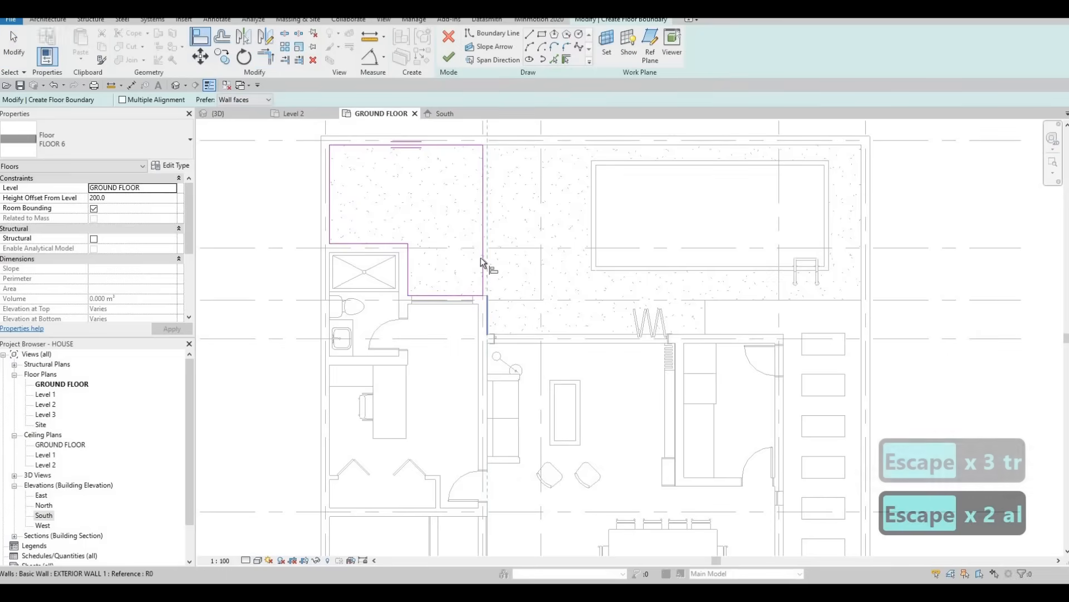
pyautogui.click(481, 258)
pyautogui.click(483, 262)
pyautogui.press('Escape')
pyautogui.press('Escape')
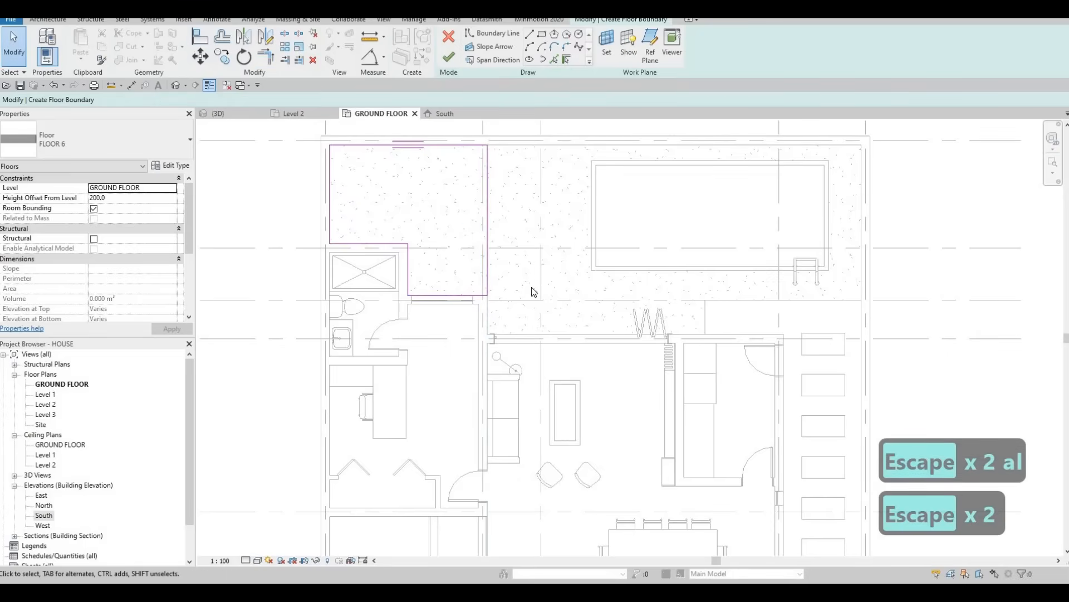
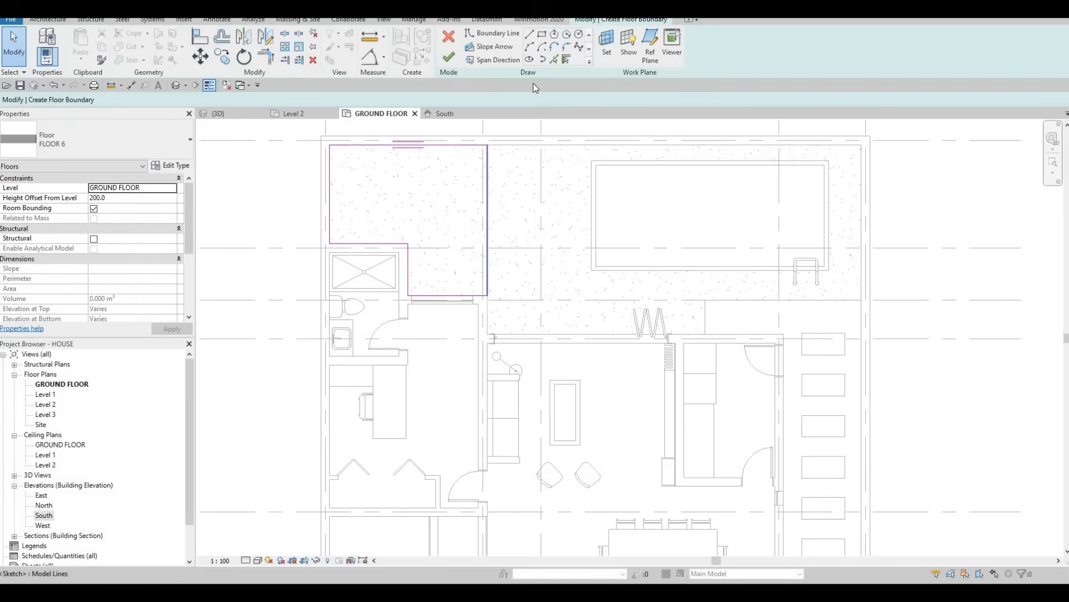
# Sketch boundary lines for a strip about 1100 mm deep in front of the folding door, joining the existing boundary
pyautogui.press('Escape')
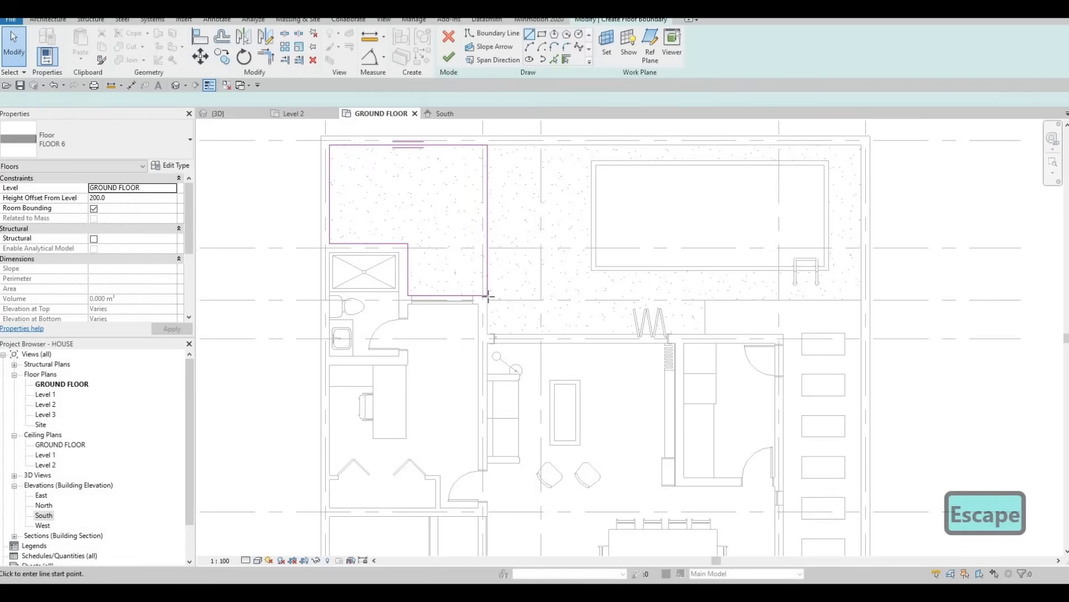
pyautogui.press('Return')
pyautogui.click(488, 296)
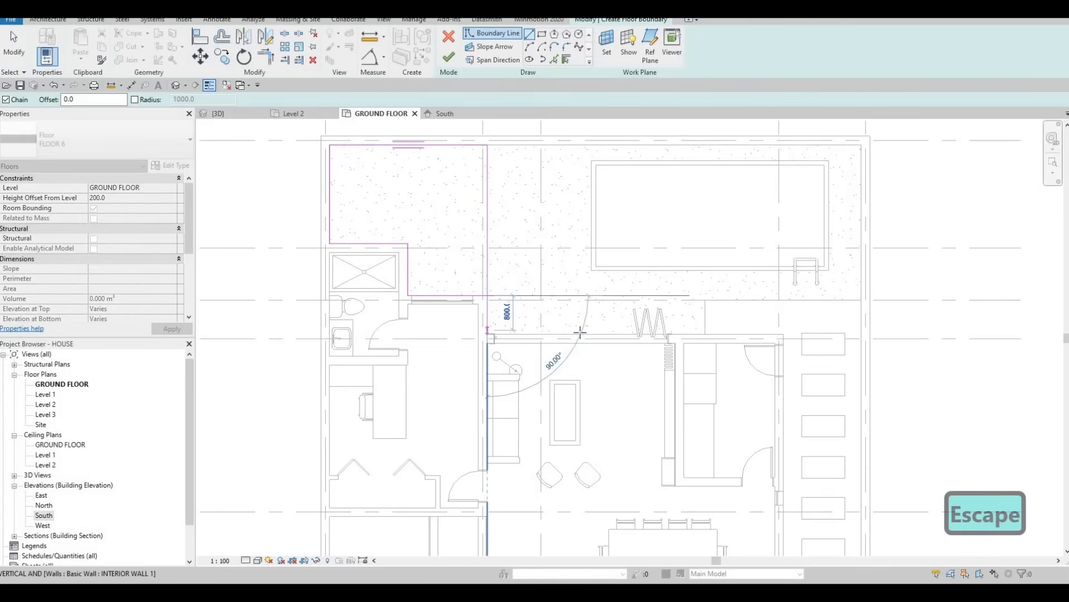
pyautogui.click(488, 334)
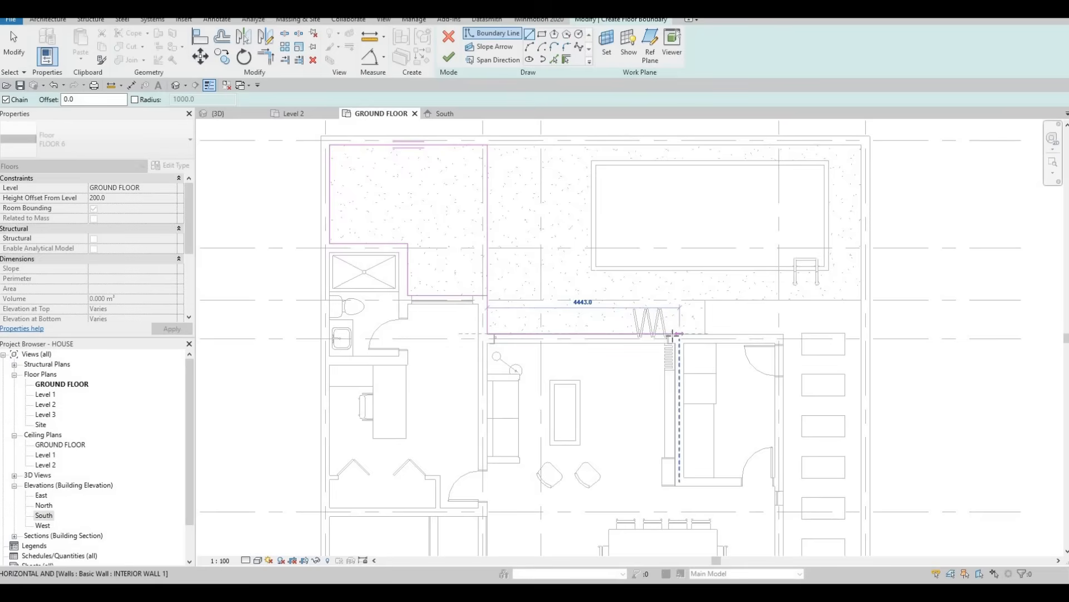
pyautogui.click(667, 286)
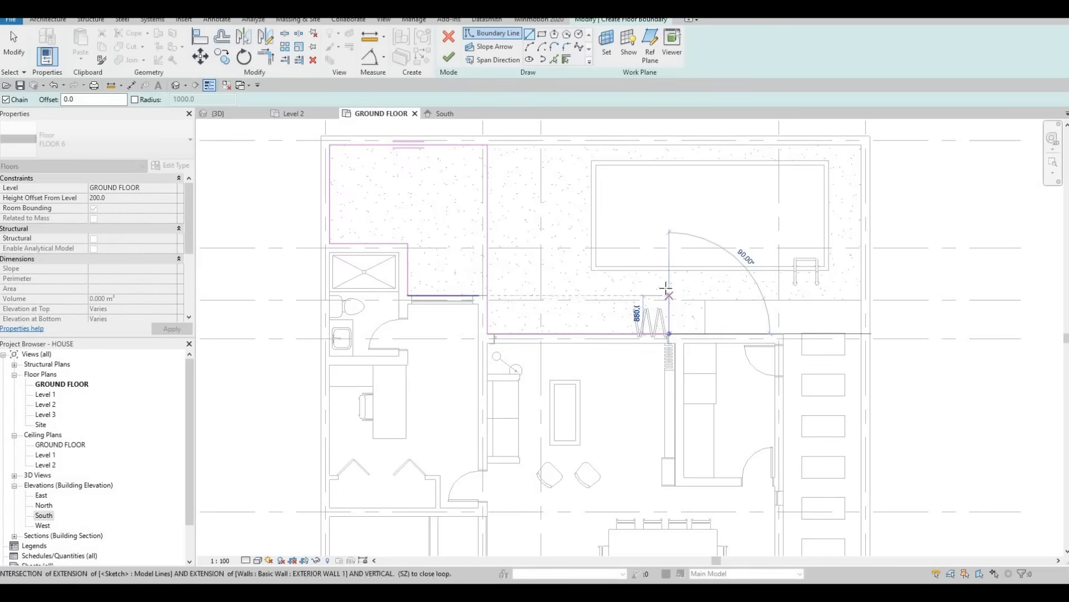
pyautogui.click(584, 286)
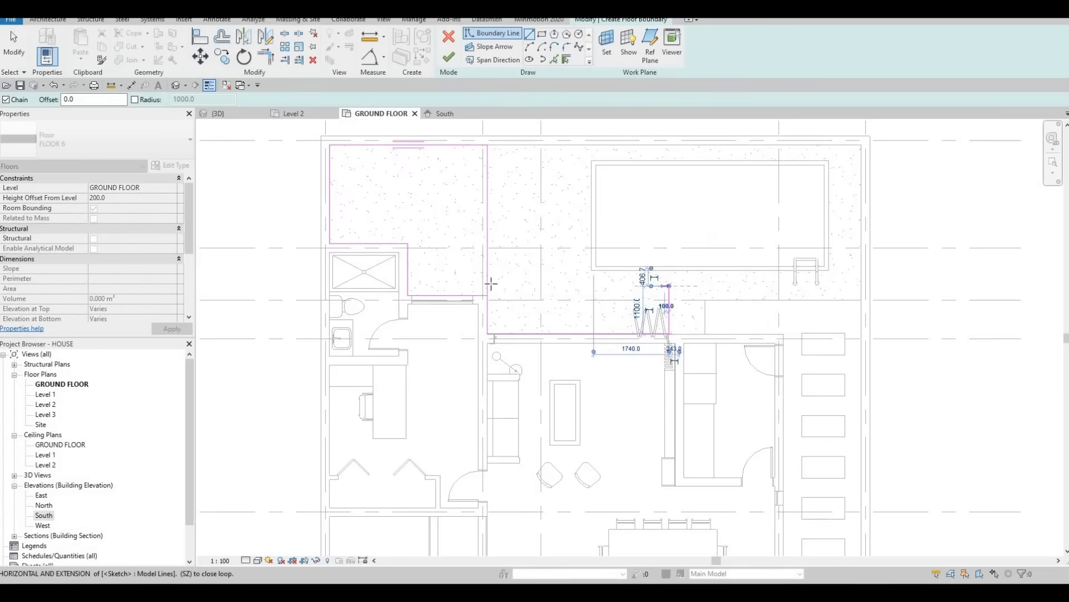
pyautogui.click(488, 287)
pyautogui.press('Escape')
pyautogui.press('Escape')
pyautogui.press('Escape')
# Trim the pool-side edge into a corner with the strip's outer line, merging both areas into one boundary
pyautogui.scroll(3, 488, 289)
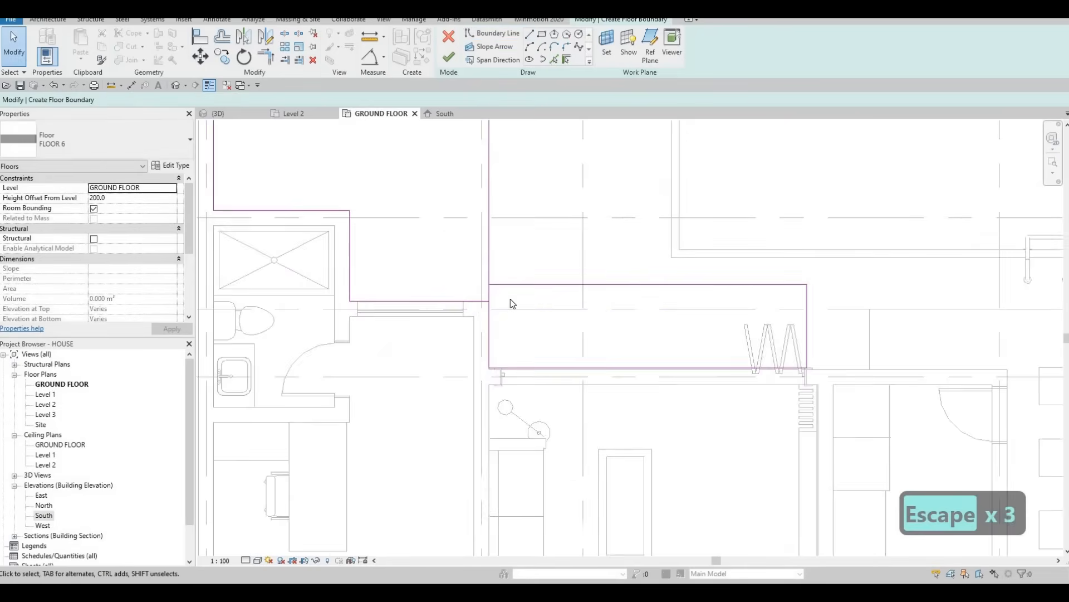
pyautogui.press('t')
pyautogui.press('r')
pyautogui.click(489, 266)
pyautogui.click(497, 285)
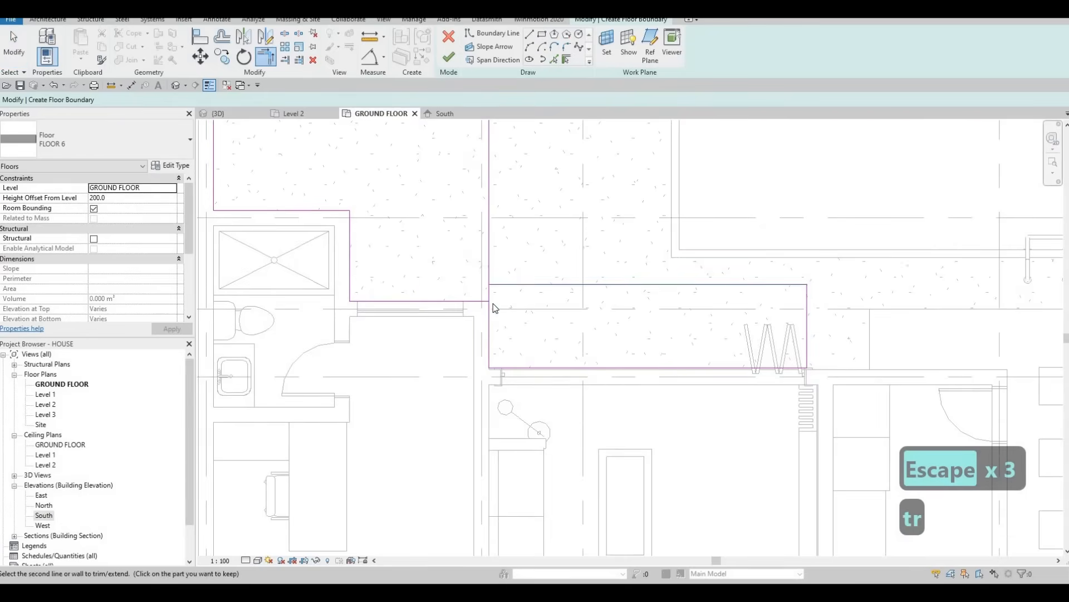
pyautogui.press('Escape')
pyautogui.press('Escape')
pyautogui.scroll(-2, 539, 366)
pyautogui.scroll(2, 534, 364)
pyautogui.press('Escape')
pyautogui.press('Escape')
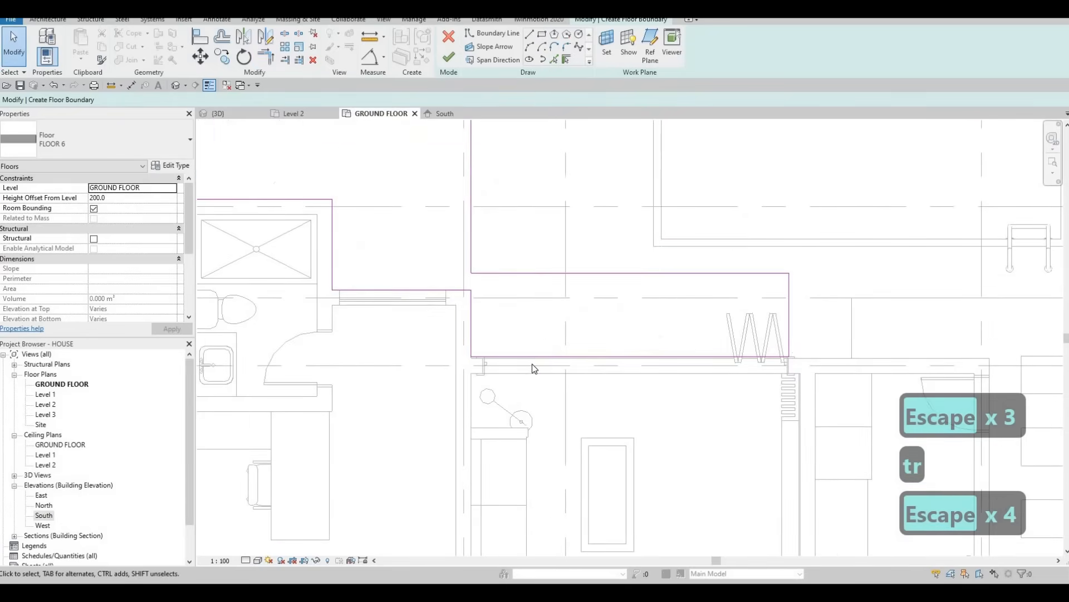
# Complete the FLOOR 6 boundary sketch to create the deck floor beside the pool and in front of the folding door
pyautogui.press('a')
pyautogui.press('l')
pyautogui.scroll(2, 544, 355)
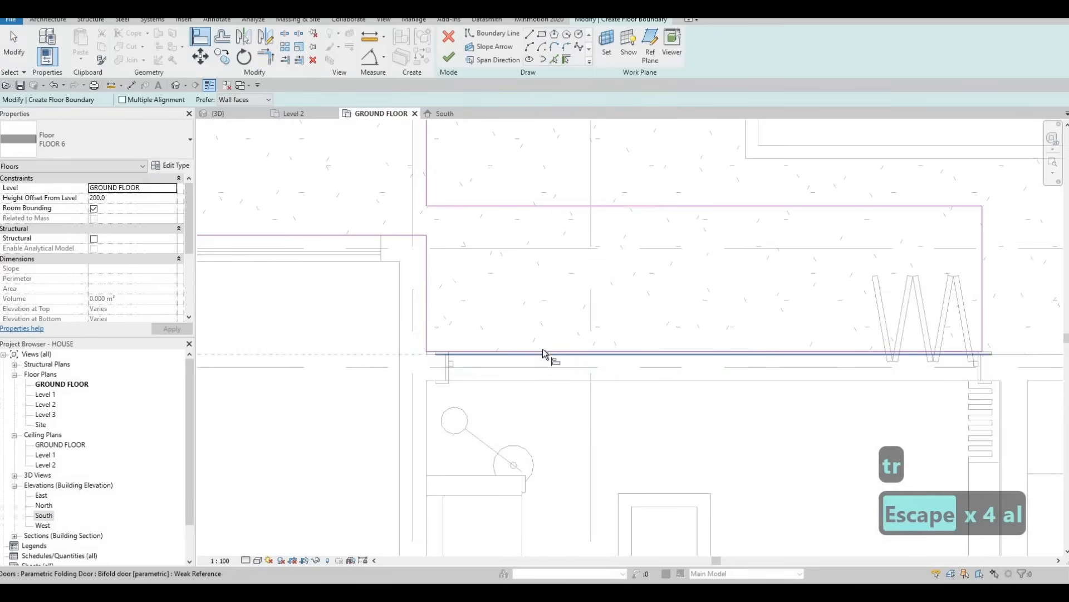
pyautogui.press('Escape')
pyautogui.scroll(-5, 518, 312)
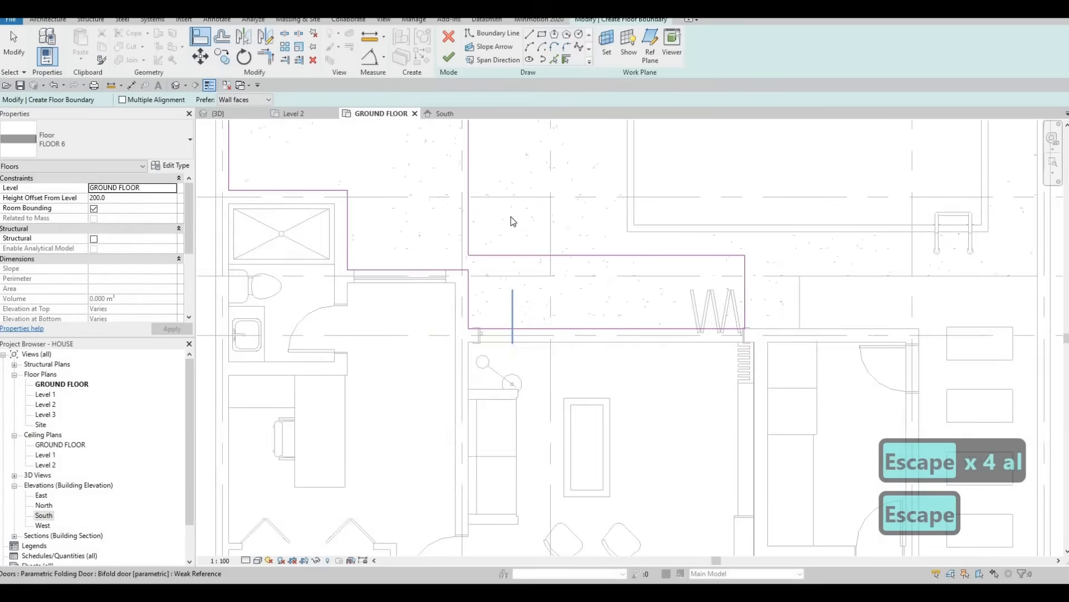
pyautogui.press('Escape')
pyautogui.click(449, 61)
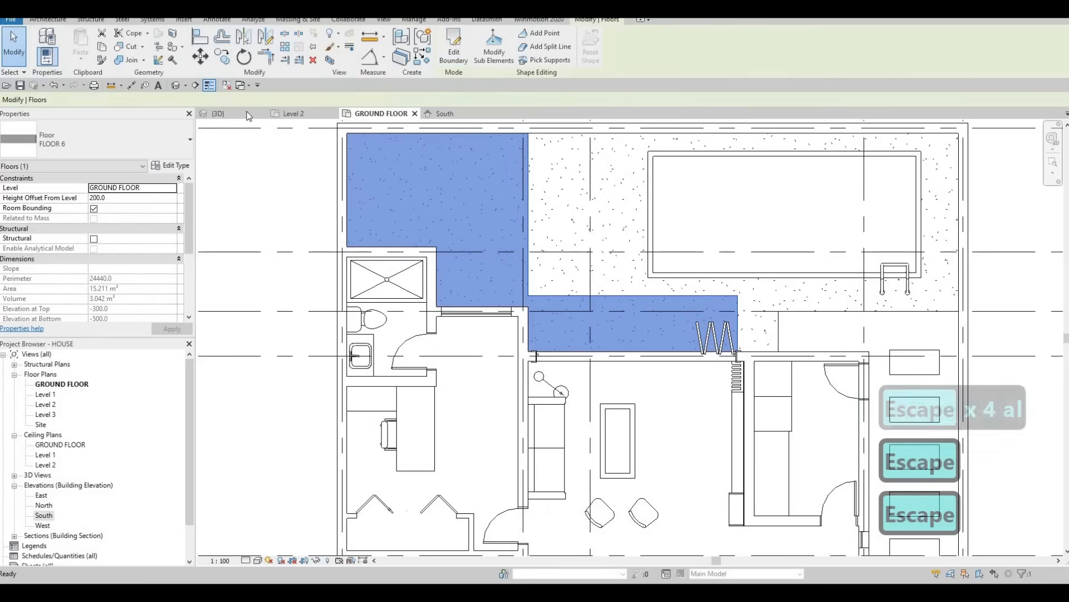
# Inspect the deck floor in 3D, reopen its boundary in the ground floor plan and move the pool-side edge to grid line 3
pyautogui.click(218, 114)
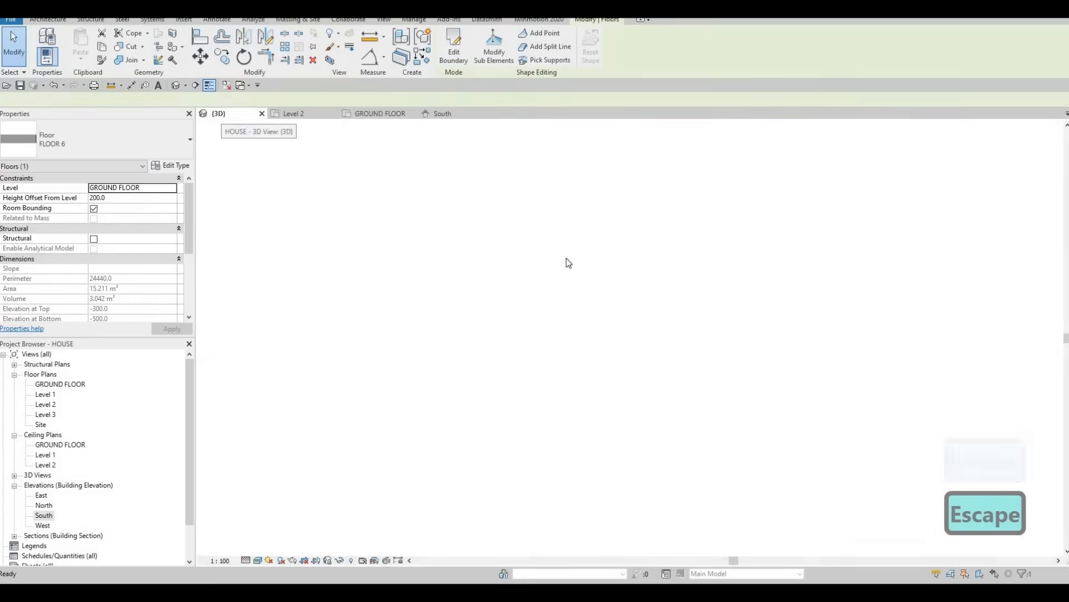
pyautogui.keyDown('shift'); pyautogui.moveTo(703, 270); pyautogui.dragTo(610, 179, button='middle'); pyautogui.keyUp('shift')
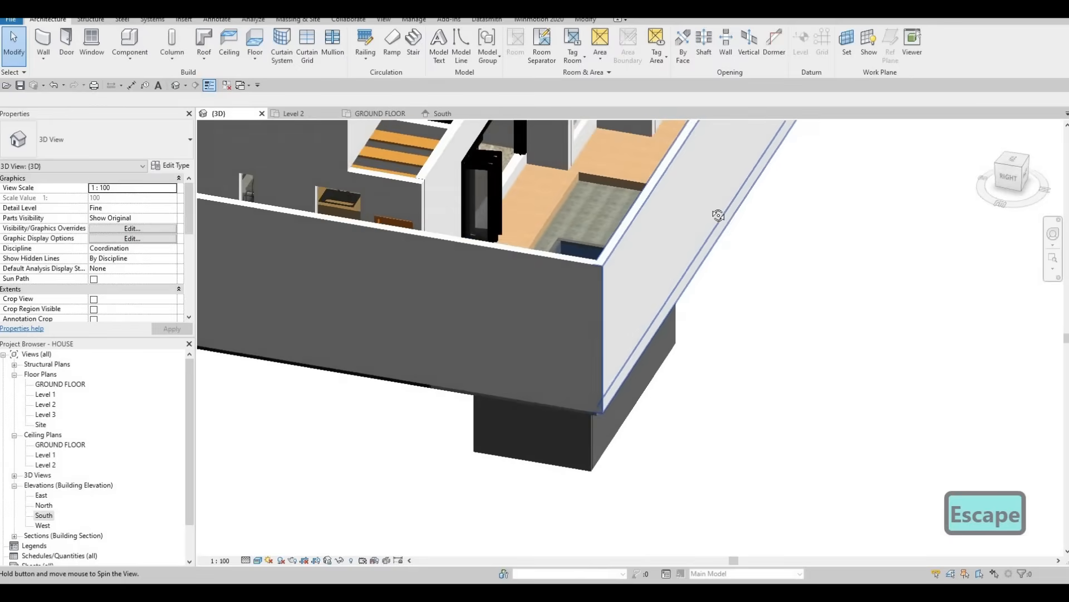
pyautogui.scroll(4, 515, 206)
pyautogui.moveTo(513, 186); pyautogui.dragTo(509, 199, button='middle')
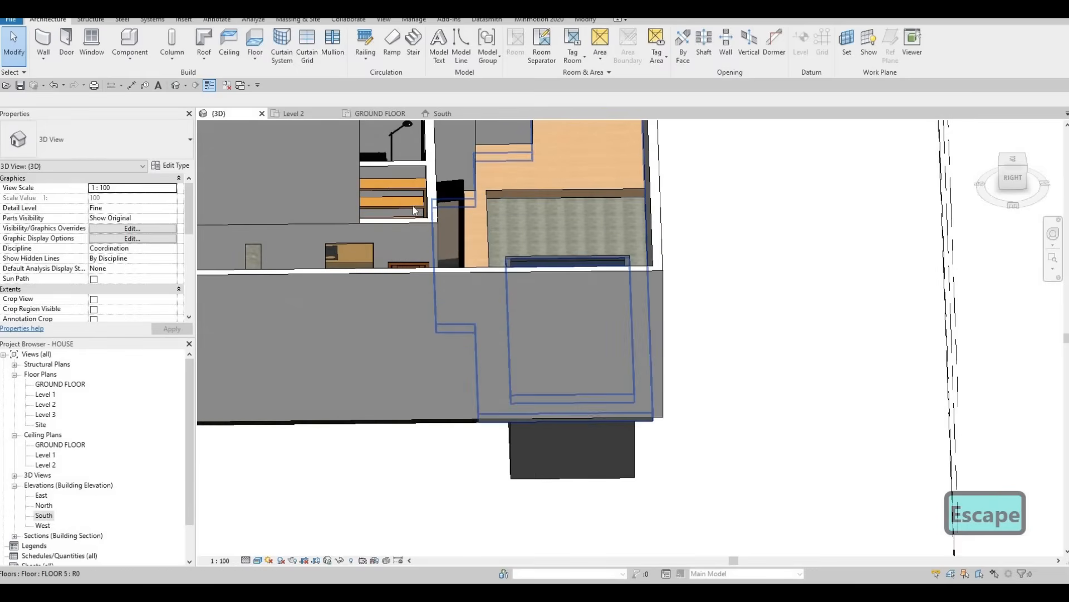
pyautogui.click(494, 176)
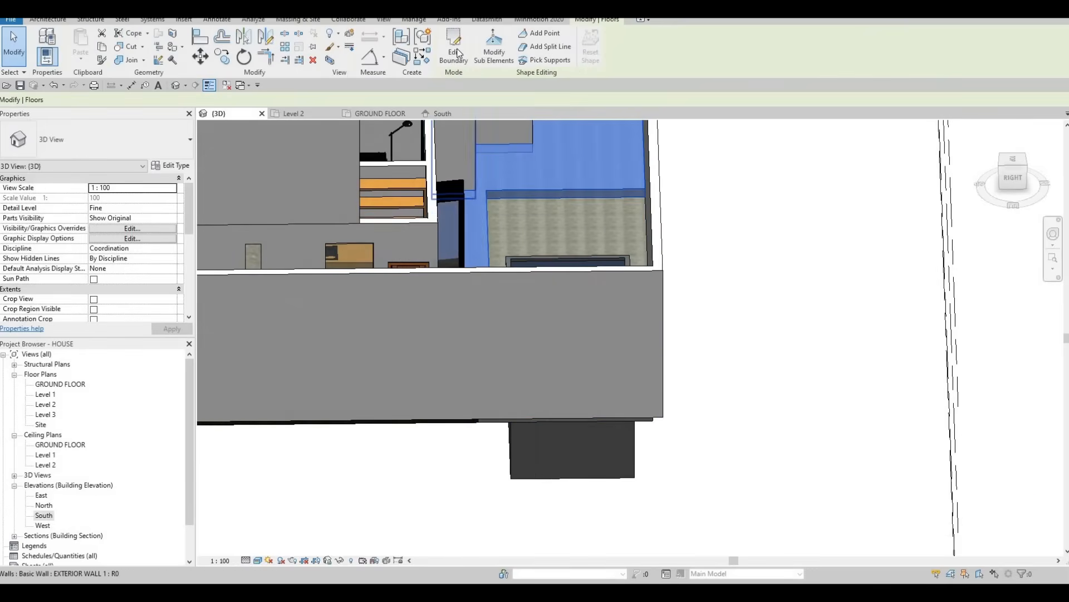
pyautogui.doubleClick(481, 225)
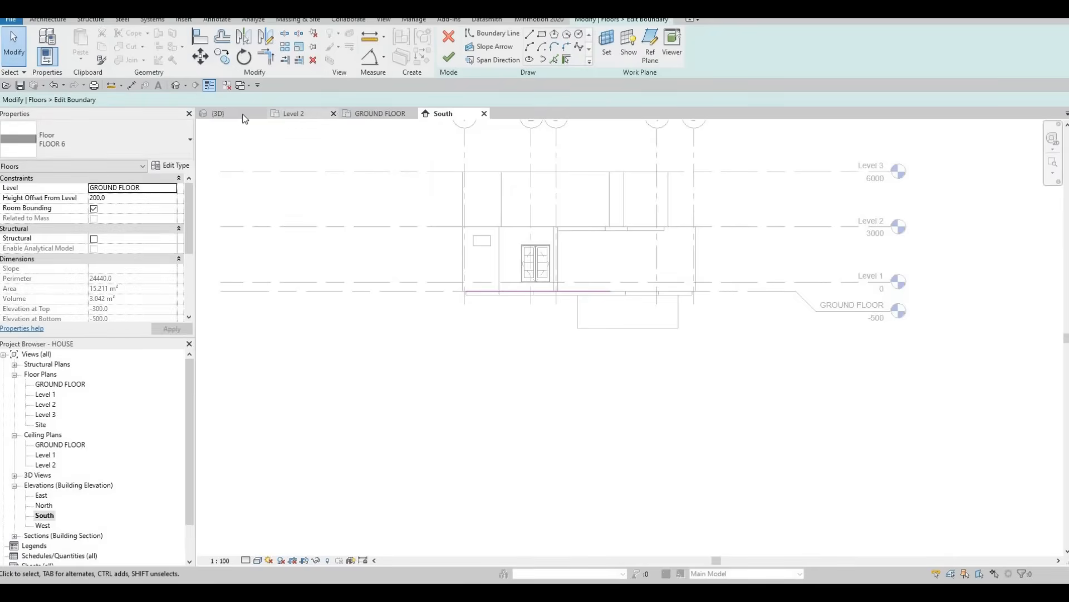
pyautogui.click(361, 114)
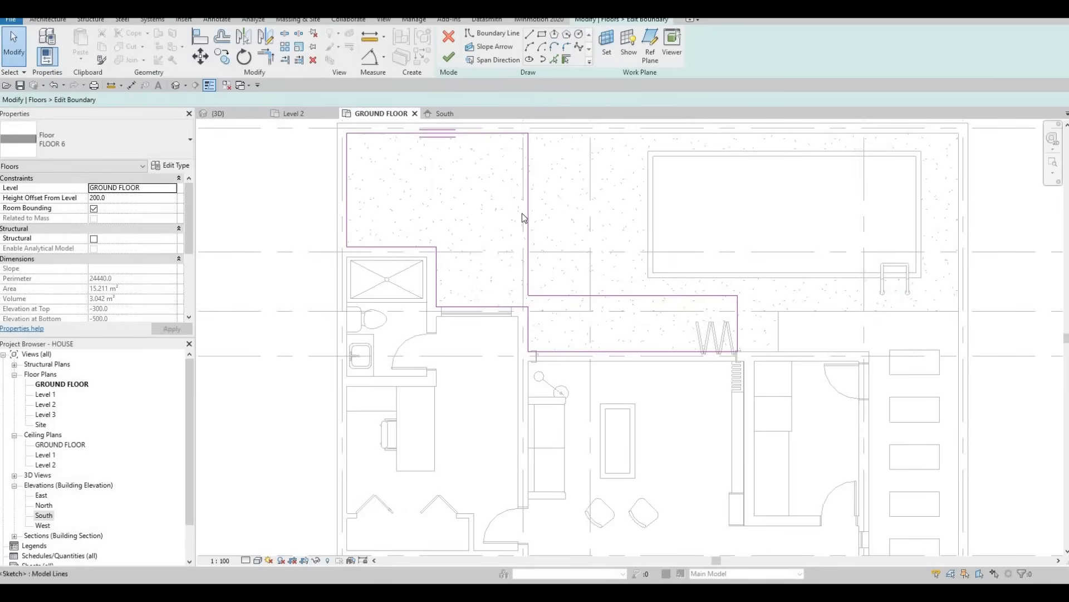
pyautogui.moveTo(528, 196); pyautogui.dragTo(583, 196)
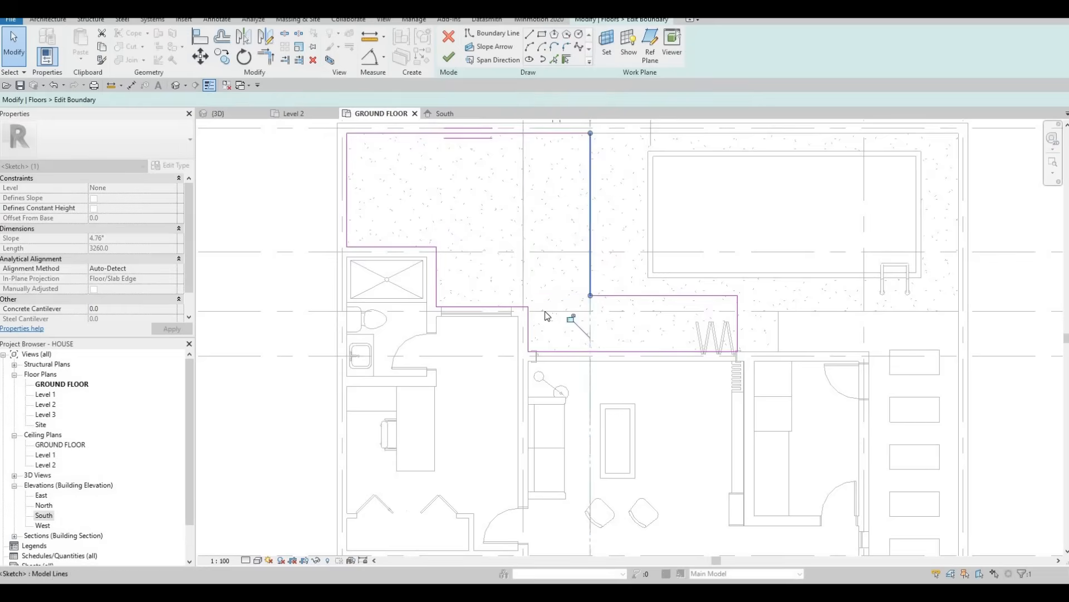
pyautogui.press('Escape')
# Check the reshaped boundary against the grid lines and finish editing the deck floor
pyautogui.scroll(-4, 557, 300)
pyautogui.scroll(-2, 566, 255)
pyautogui.scroll(5, 554, 284)
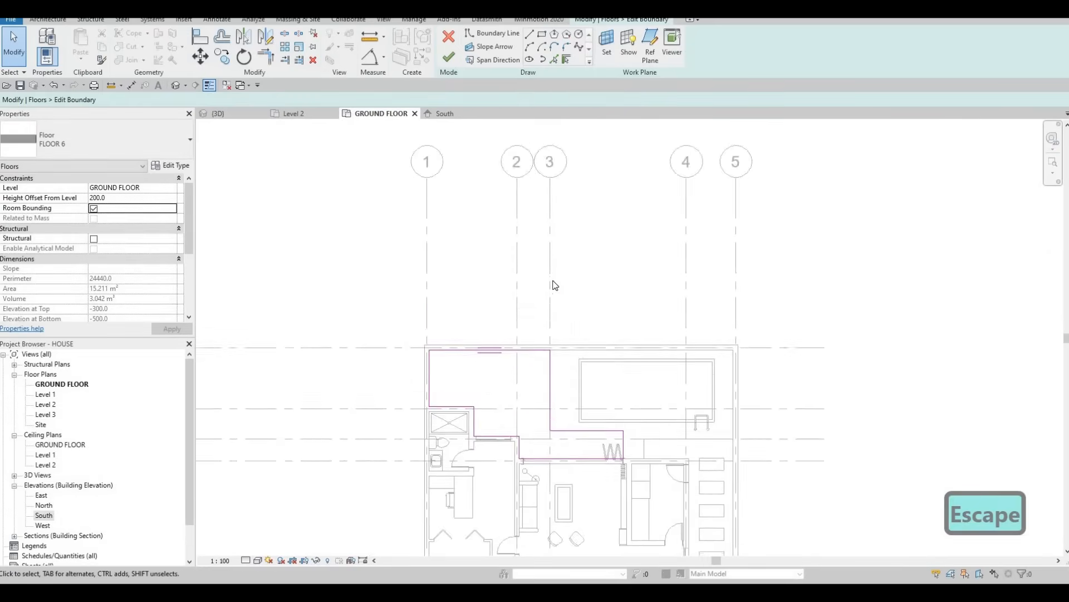
pyautogui.scroll(1, 549, 311)
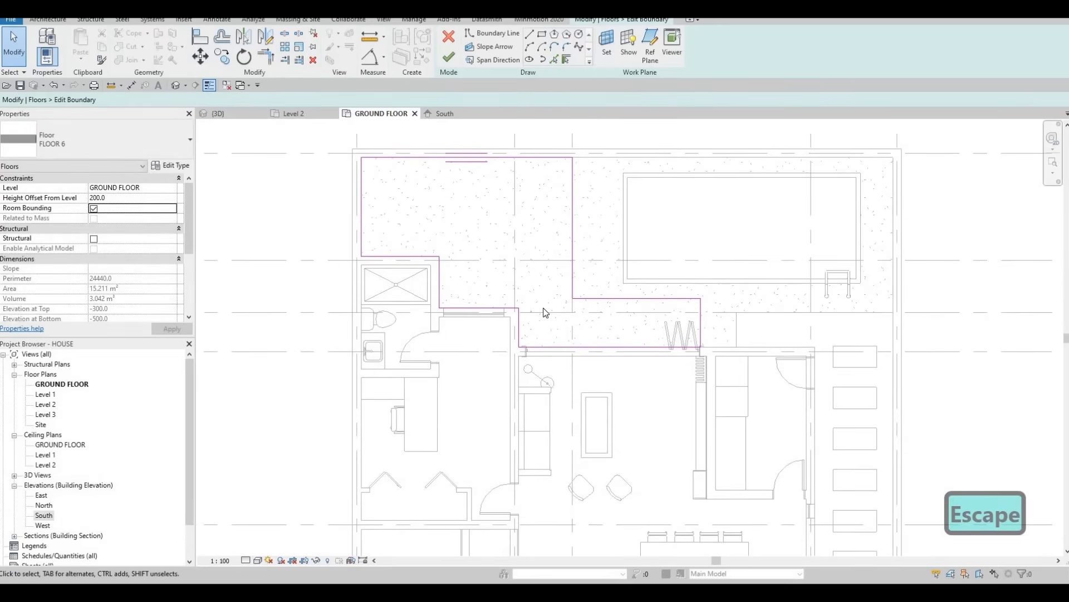
pyautogui.press('Escape')
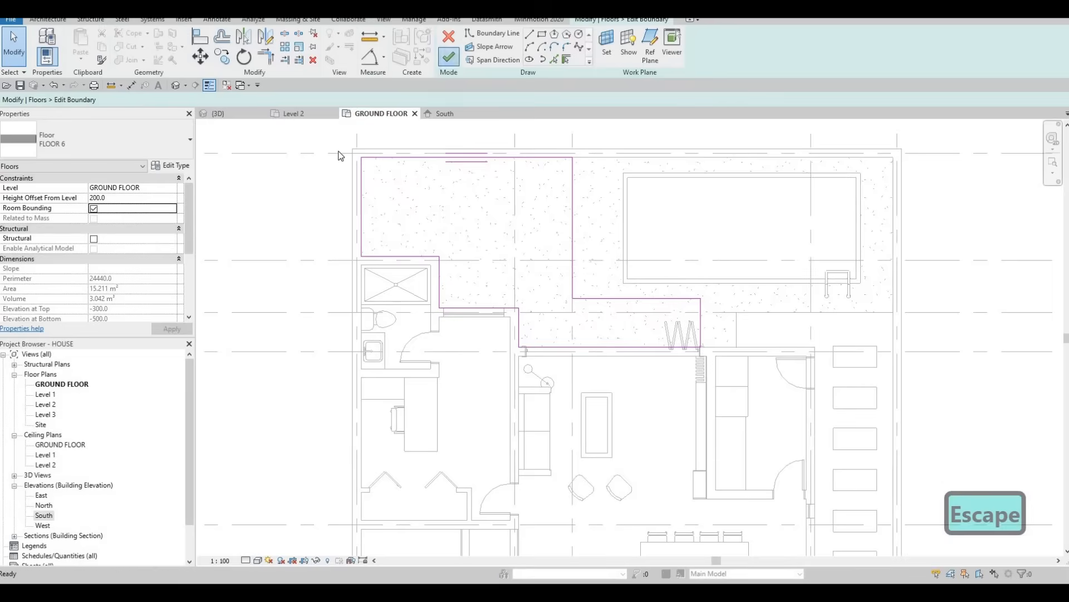
pyautogui.press('Escape')
pyautogui.press('Escape')
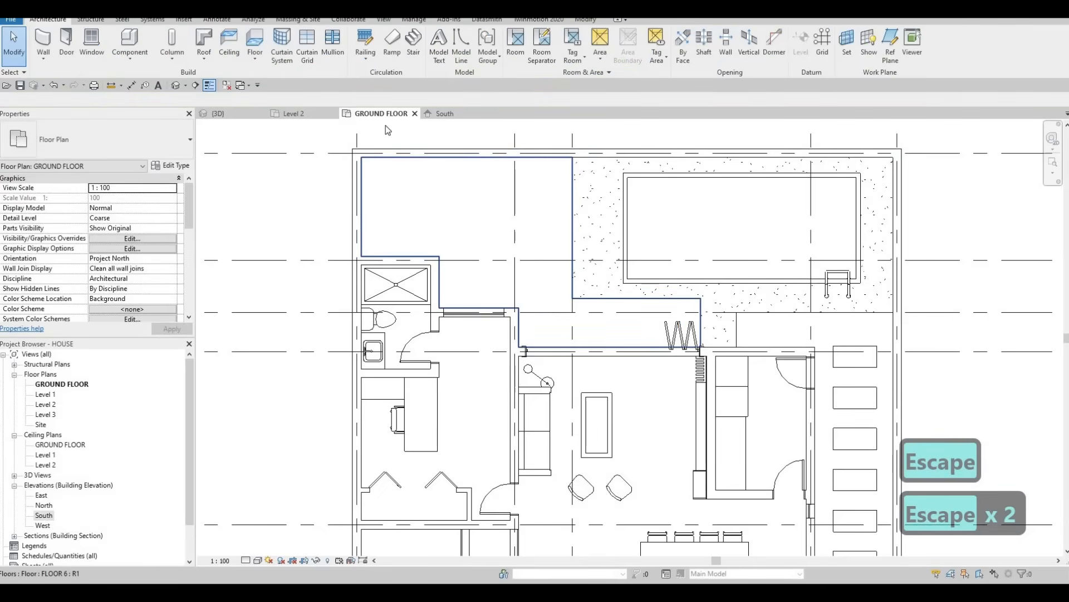
pyautogui.press('Escape')
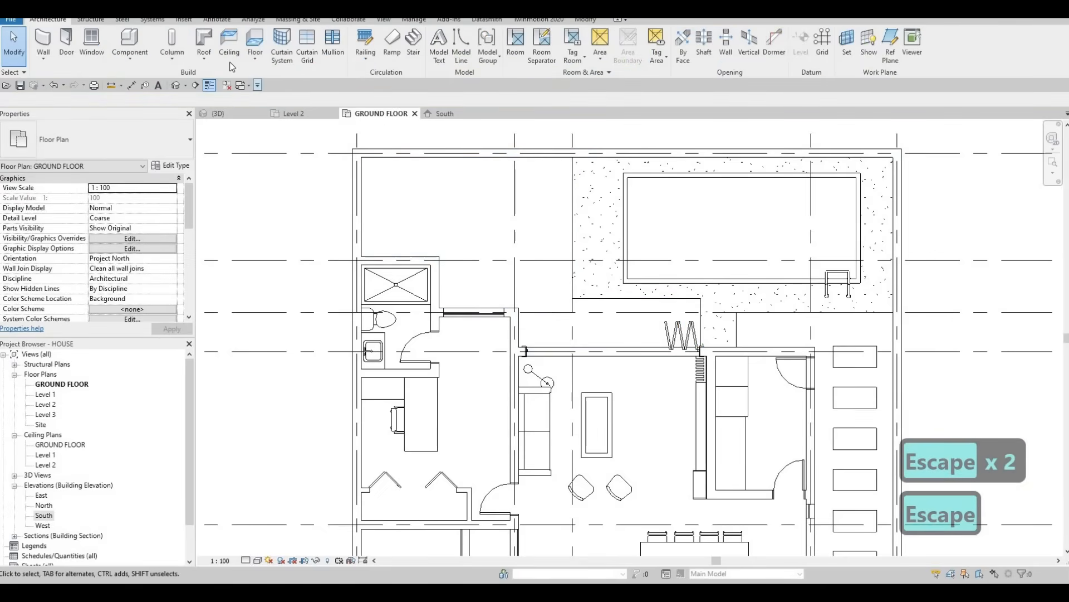
# Create an in-place model in the Generic Models category and start an extrusion
pyautogui.click(130, 56)
pyautogui.click(146, 105)
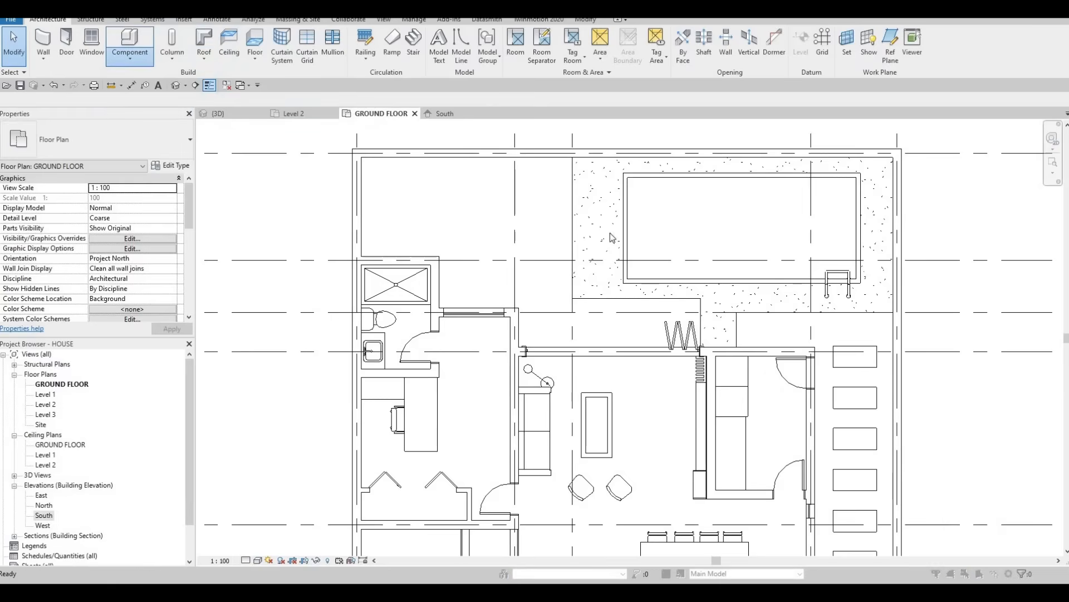
pyautogui.scroll(-4, 639, 230)
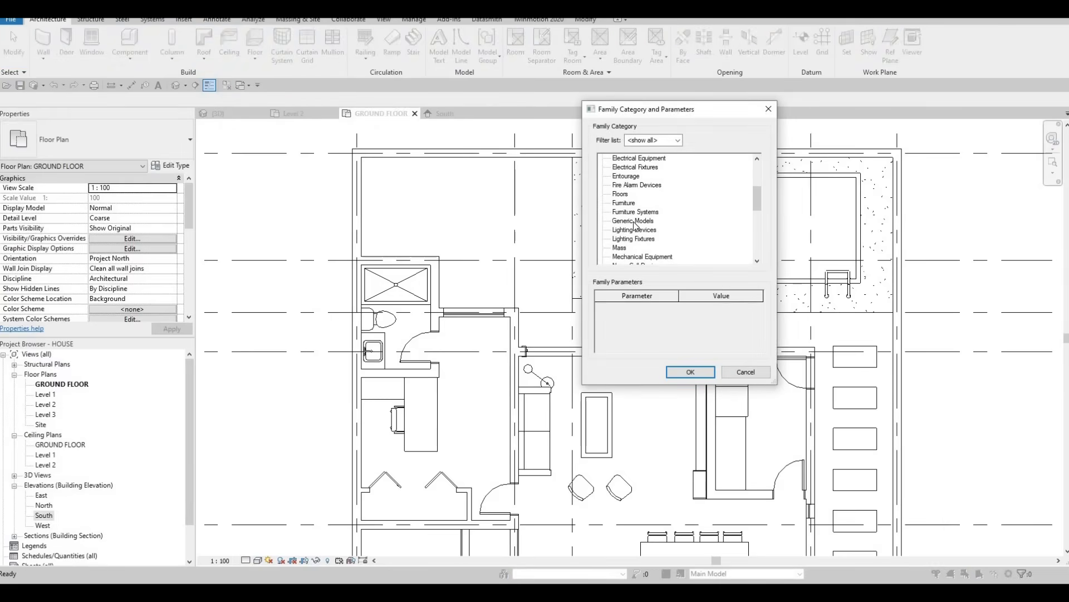
pyautogui.click(690, 372)
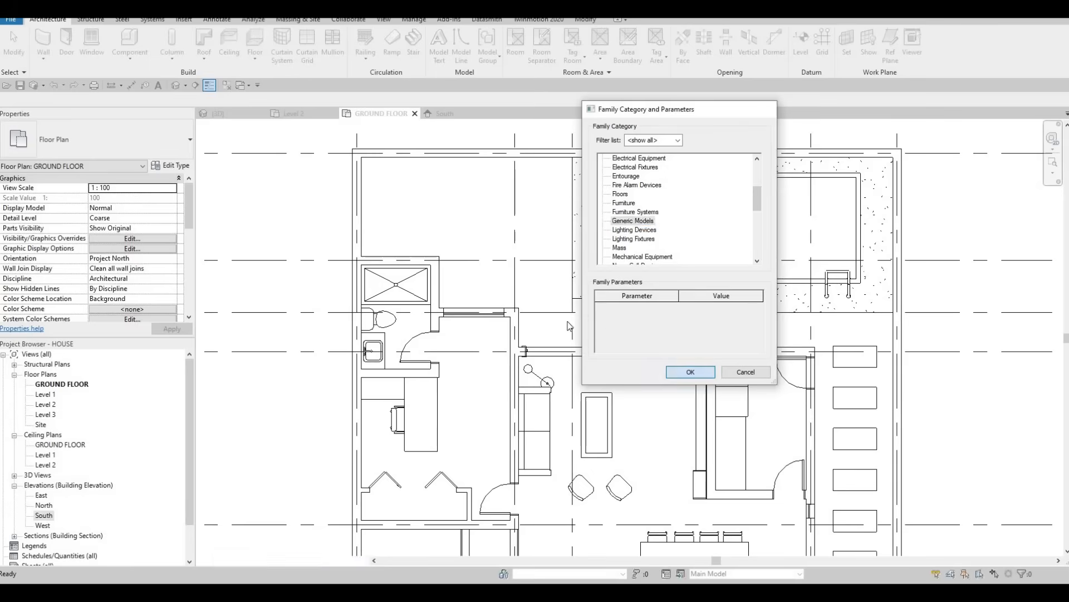
pyautogui.click(546, 316)
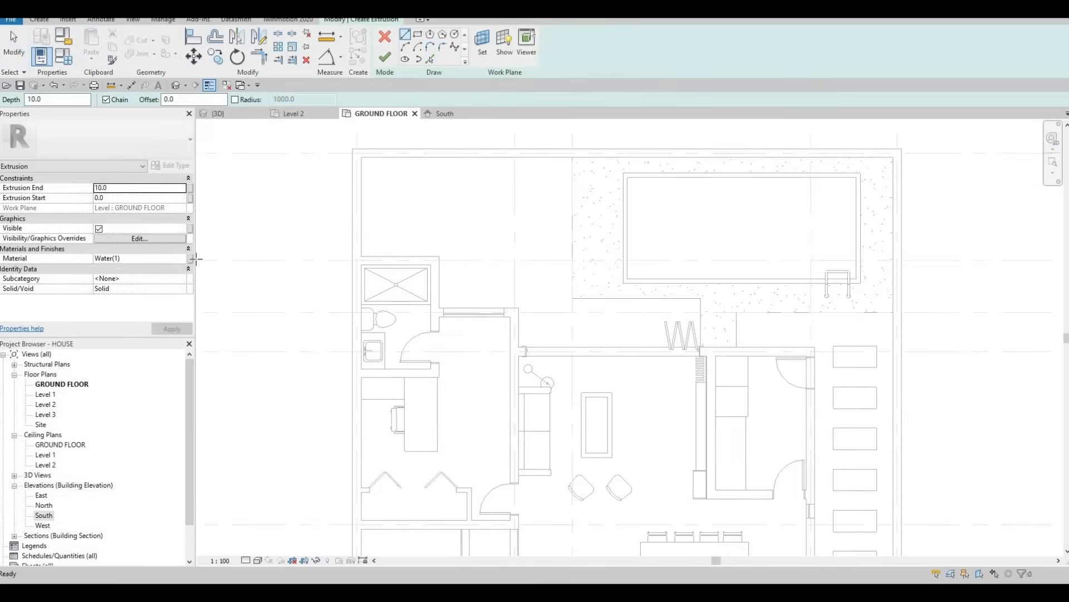
# Assign the Maple - Semigloss material to the extrusion
pyautogui.click(183, 258)
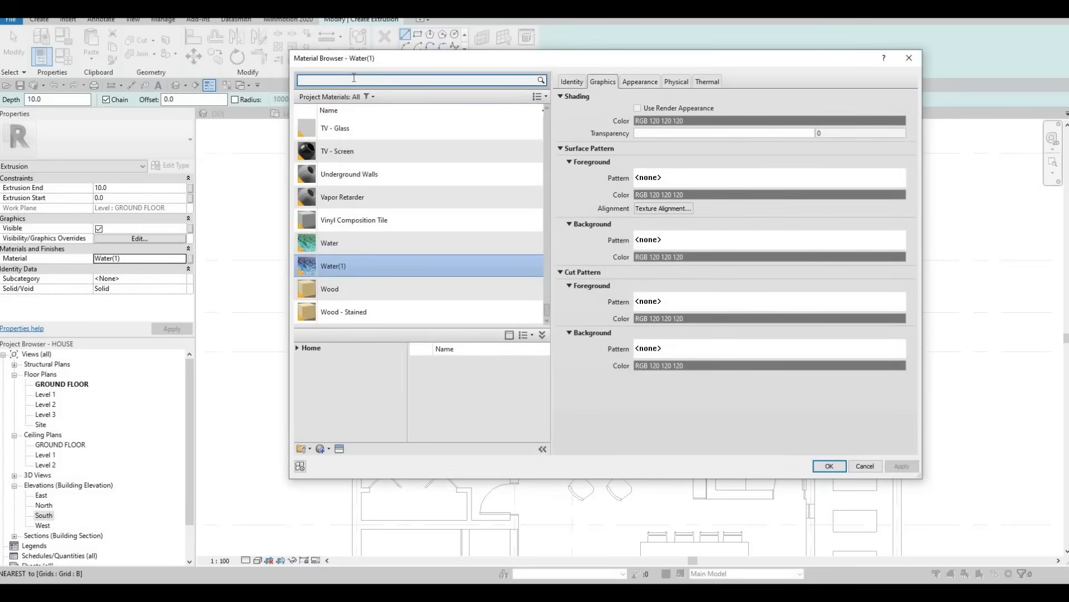
pyautogui.click(354, 78)
pyautogui.write('MAHO')
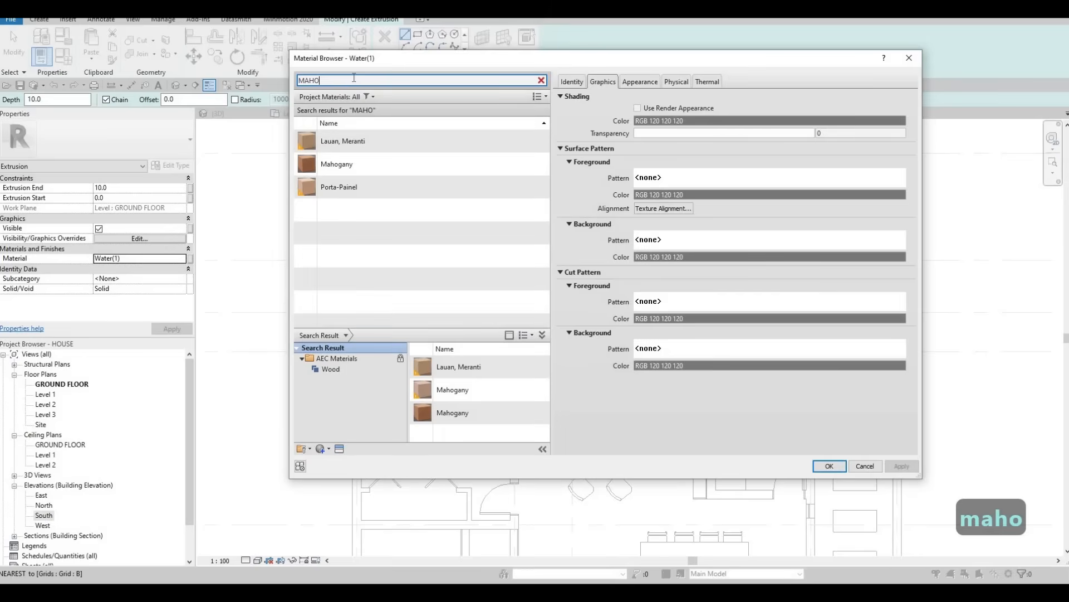
pyautogui.press('BackSpace')
pyautogui.press('BackSpace')
pyautogui.press('BackSpace')
pyautogui.press('BackSpace')
pyautogui.click(523, 136)
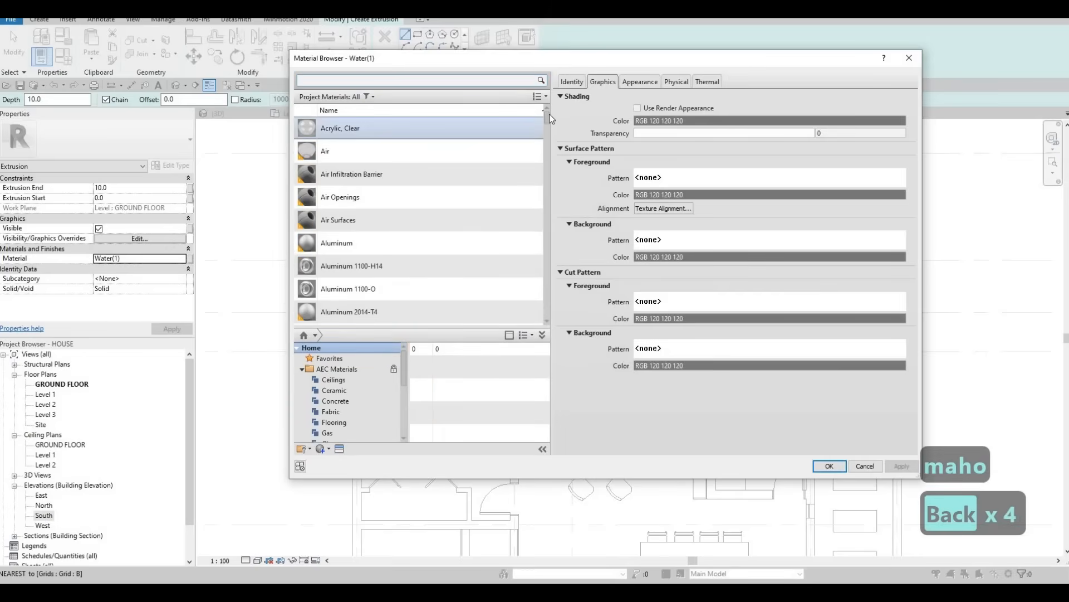
pyautogui.moveTo(548, 139); pyautogui.dragTo(537, 236)
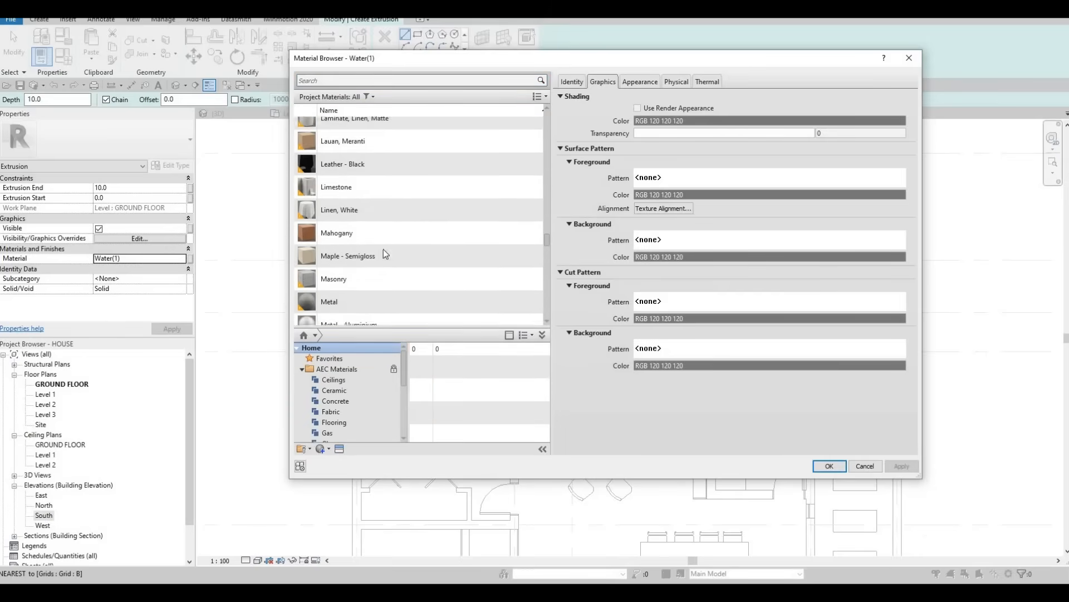
pyautogui.click(357, 283)
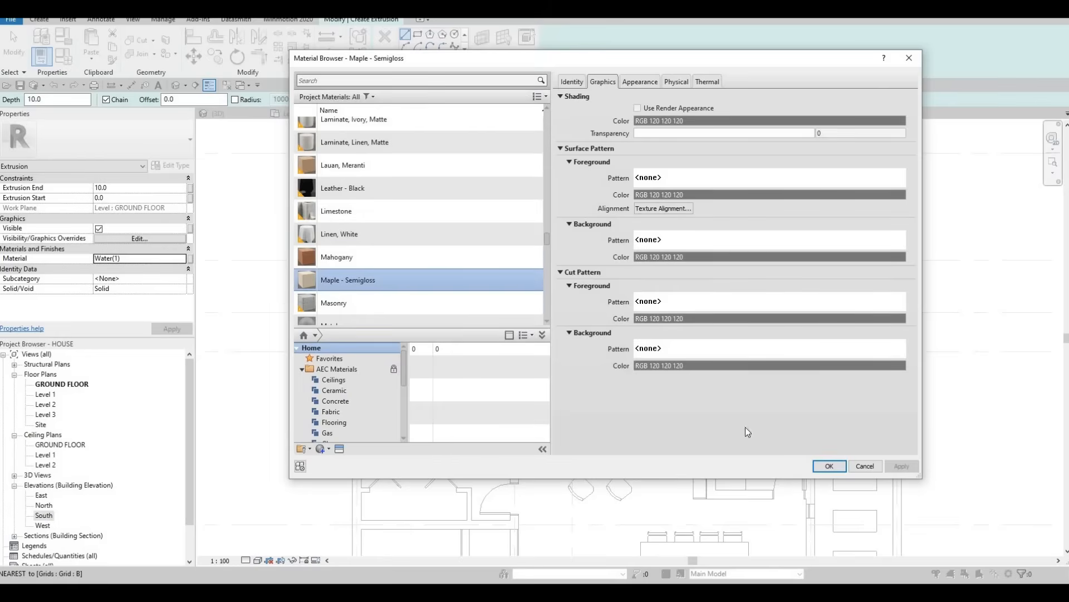
pyautogui.press('Return')
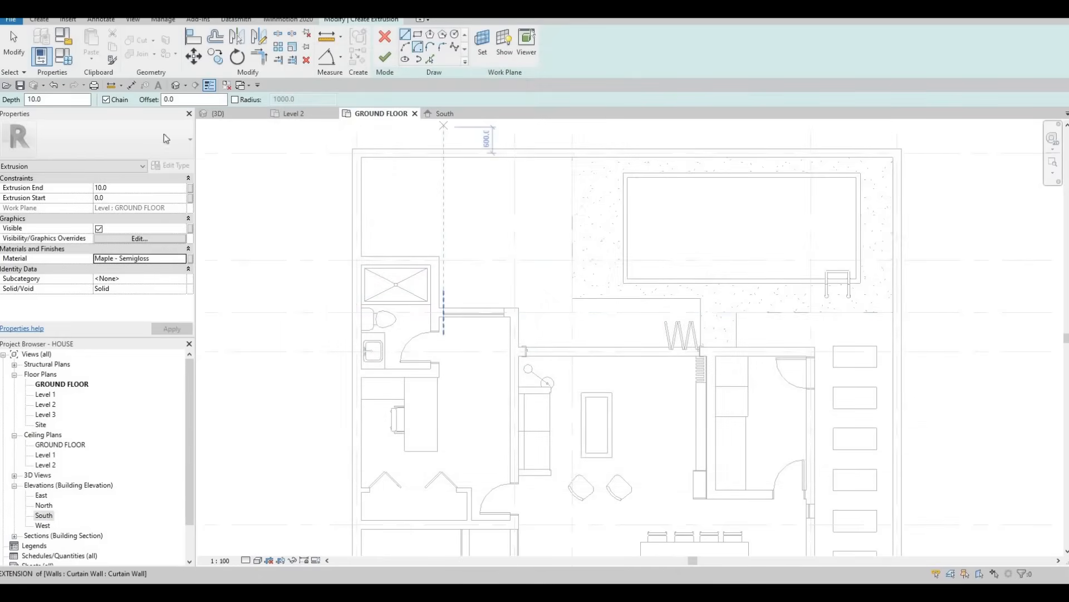
# Set the extrusion end to 150 and sketch a rectangle about 541 mm deep along the folding door opening
pyautogui.click(129, 188)
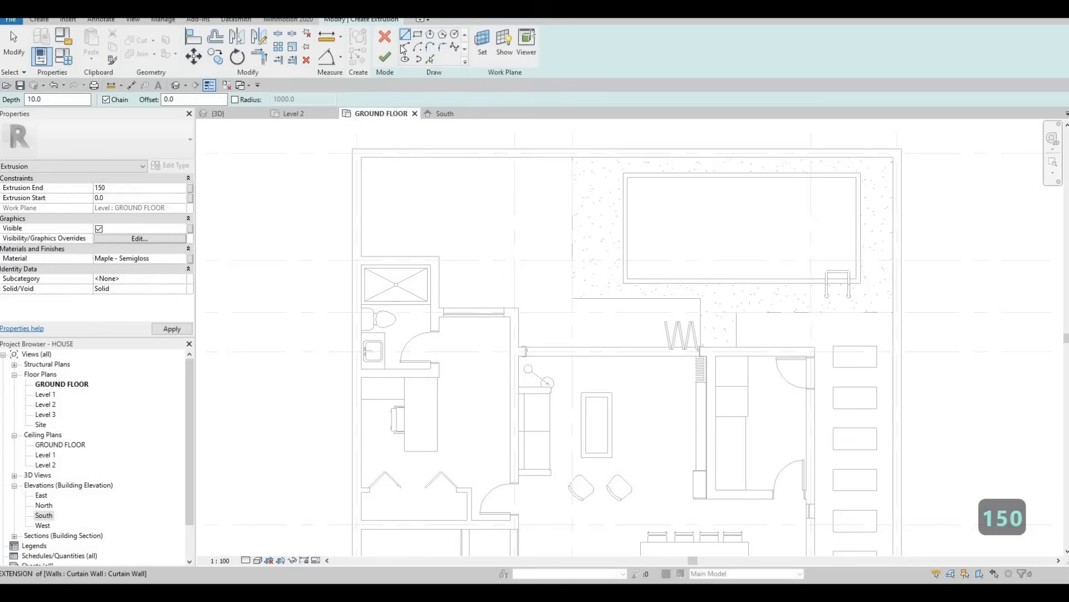
pyautogui.click(417, 35)
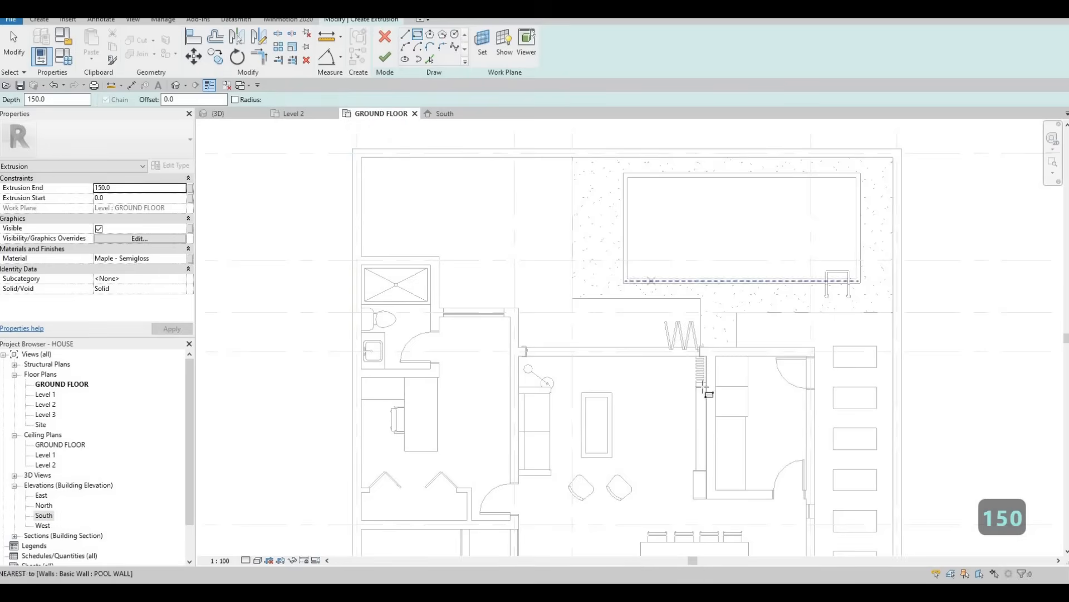
pyautogui.scroll(3, 680, 315)
pyautogui.click(727, 391)
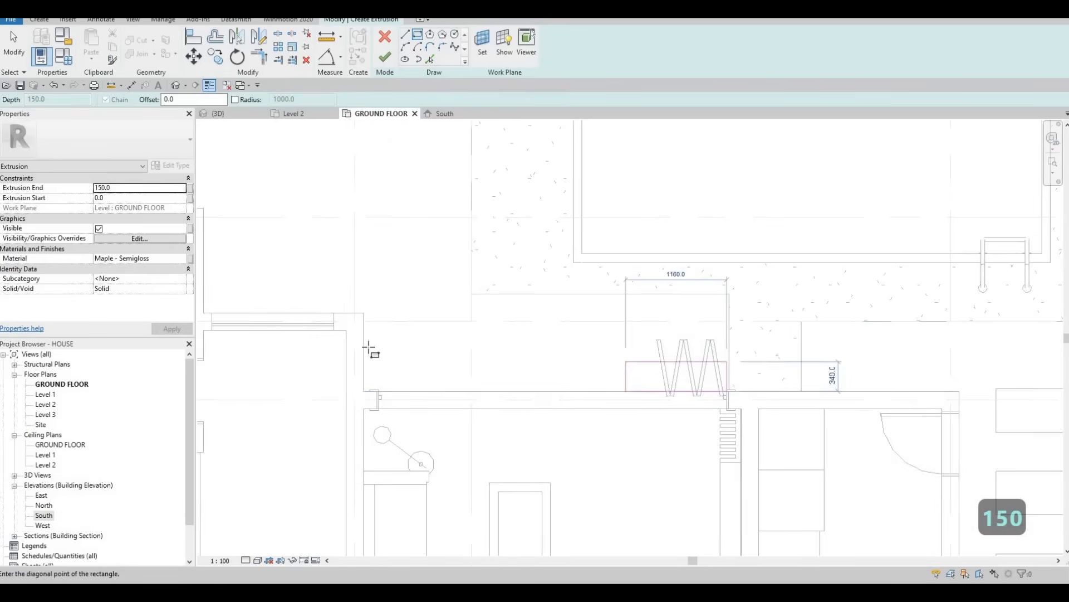
pyautogui.click(364, 344)
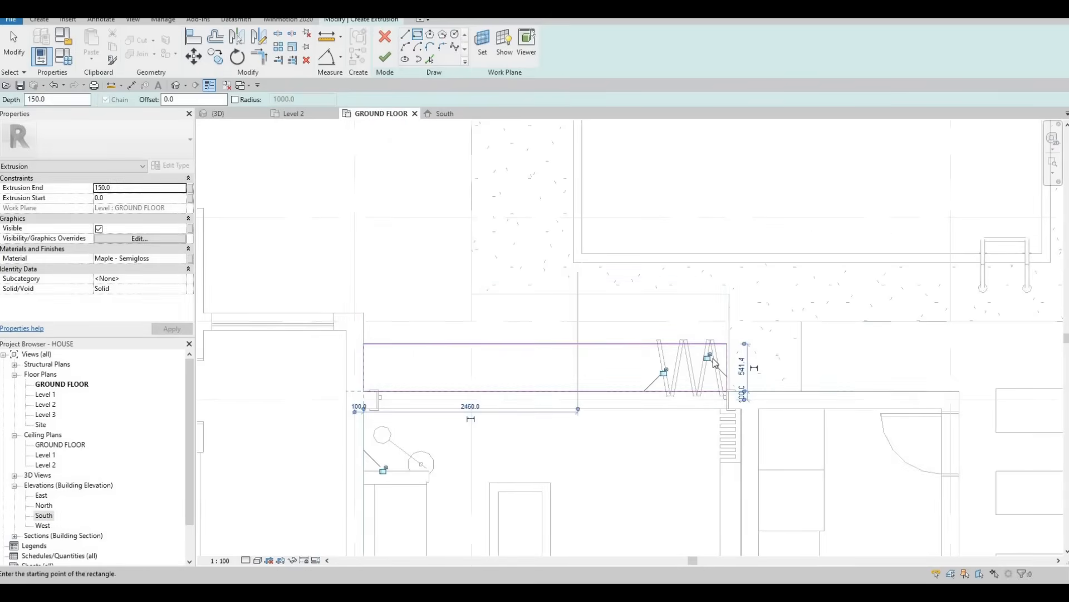
# Align the rectangle's short edge beside the folded door panels with the deck floor's edge
pyautogui.press('Escape')
pyautogui.scroll(2, 713, 359)
pyautogui.press('Escape')
pyautogui.press('a')
pyautogui.press('l')
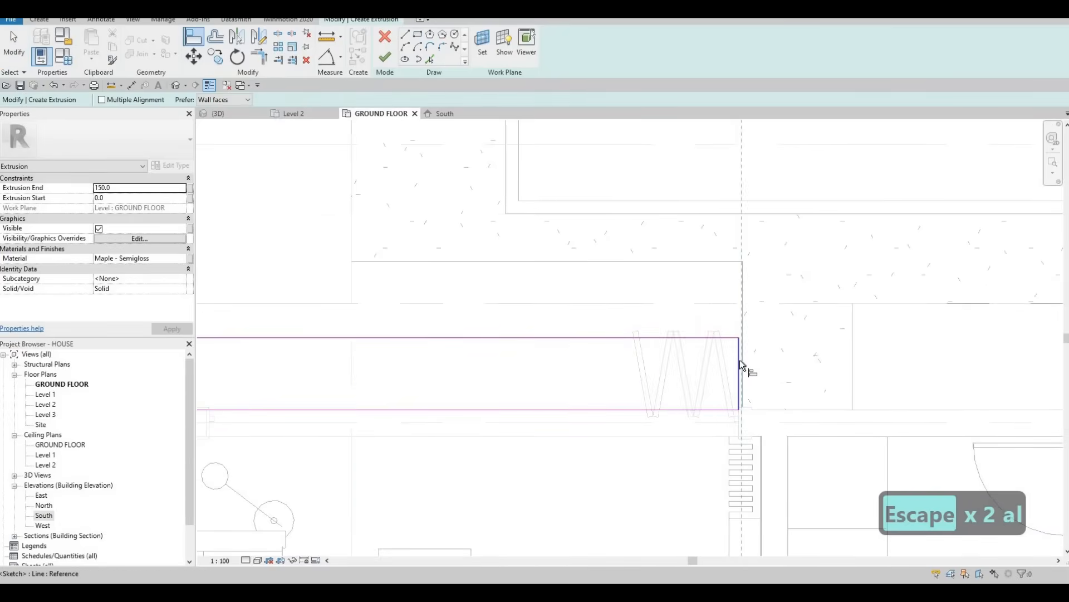
pyautogui.press('Escape')
pyautogui.press('Escape')
# Set the extrusion's work plane to the deck floor, finish the extrusion and view it in 3D
pyautogui.click(483, 44)
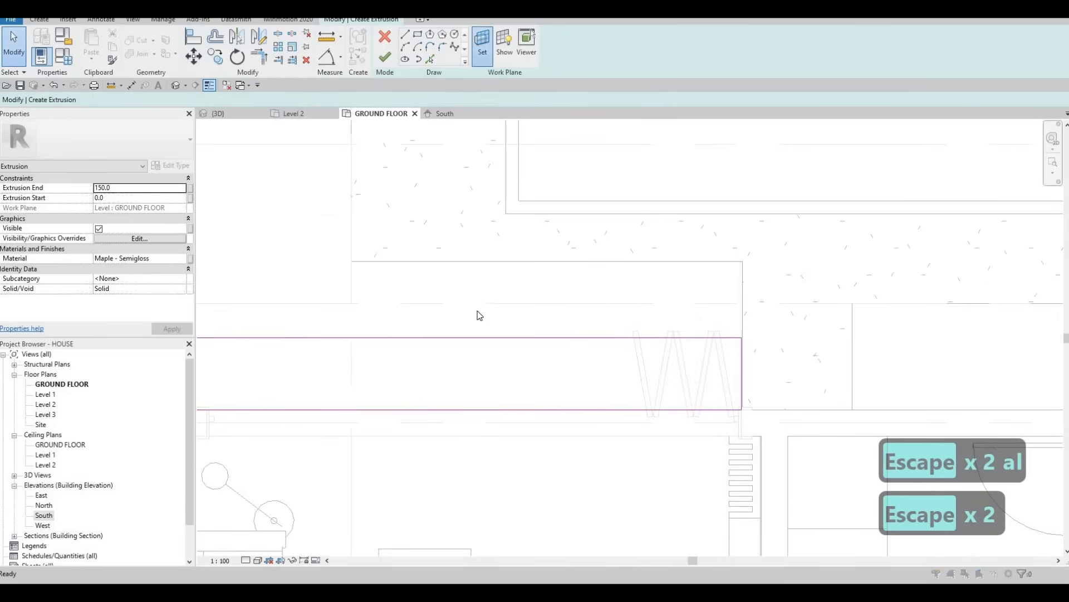
pyautogui.click(443, 308)
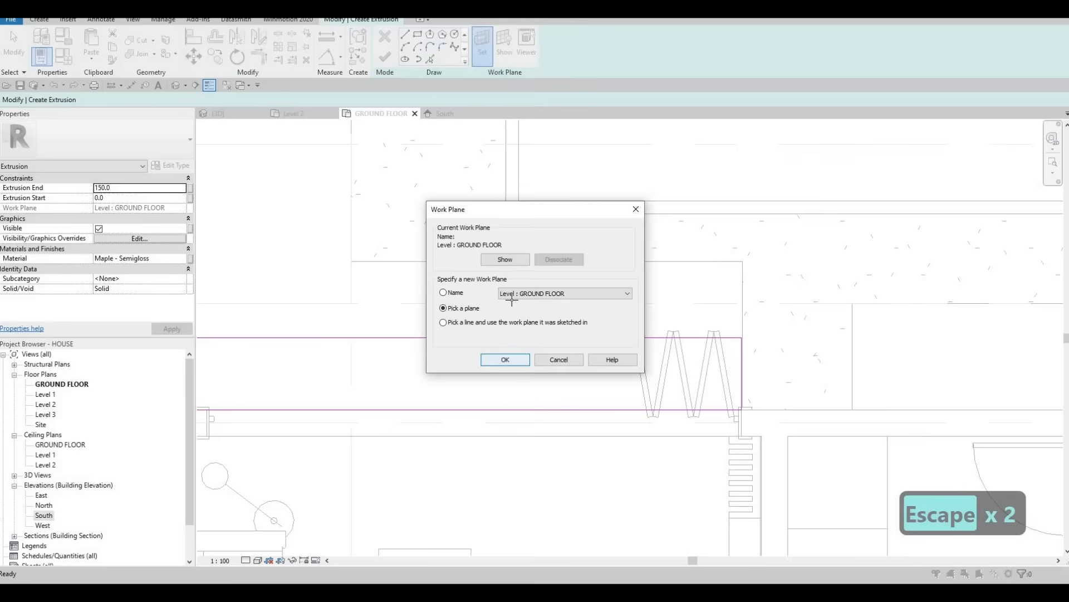
pyautogui.click(504, 360)
pyautogui.click(471, 211)
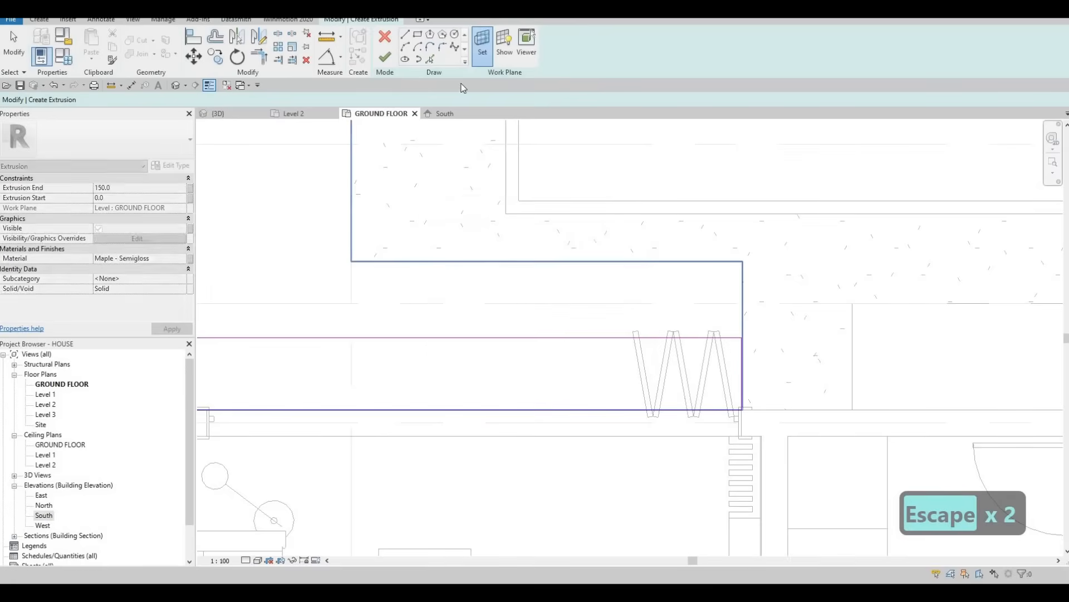
pyautogui.click(384, 57)
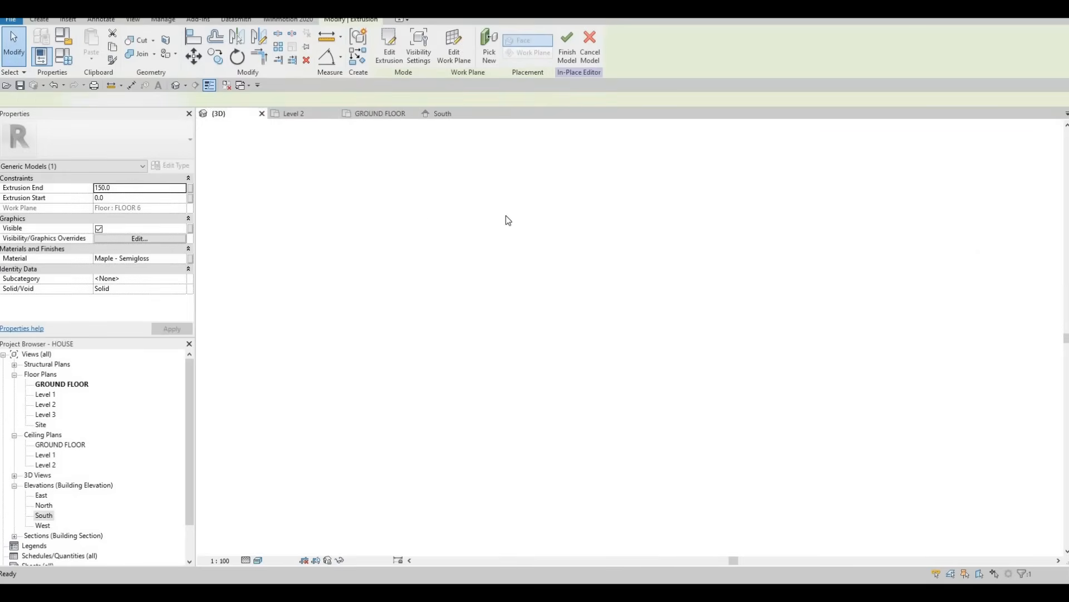
pyautogui.keyDown('shift'); pyautogui.moveTo(403, 225); pyautogui.dragTo(449, 240, button='middle'); pyautogui.keyUp('shift')
pyautogui.press('Escape')
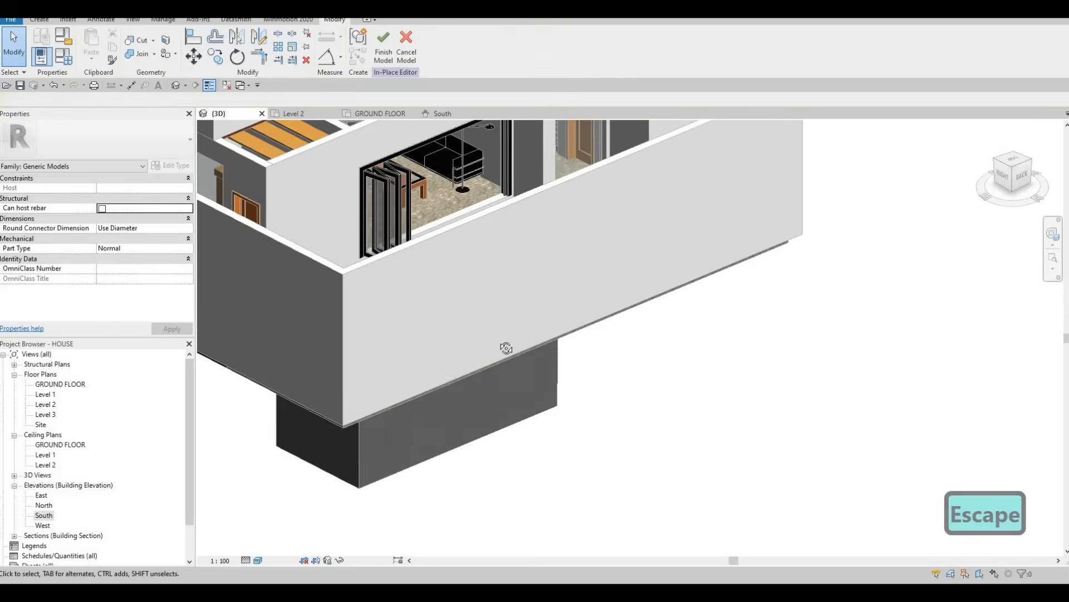
# Stretch the wooden step's long front edge outward and pull its short end inward beside the folded door panels
pyautogui.scroll(4, 494, 292)
pyautogui.scroll(2, 491, 295)
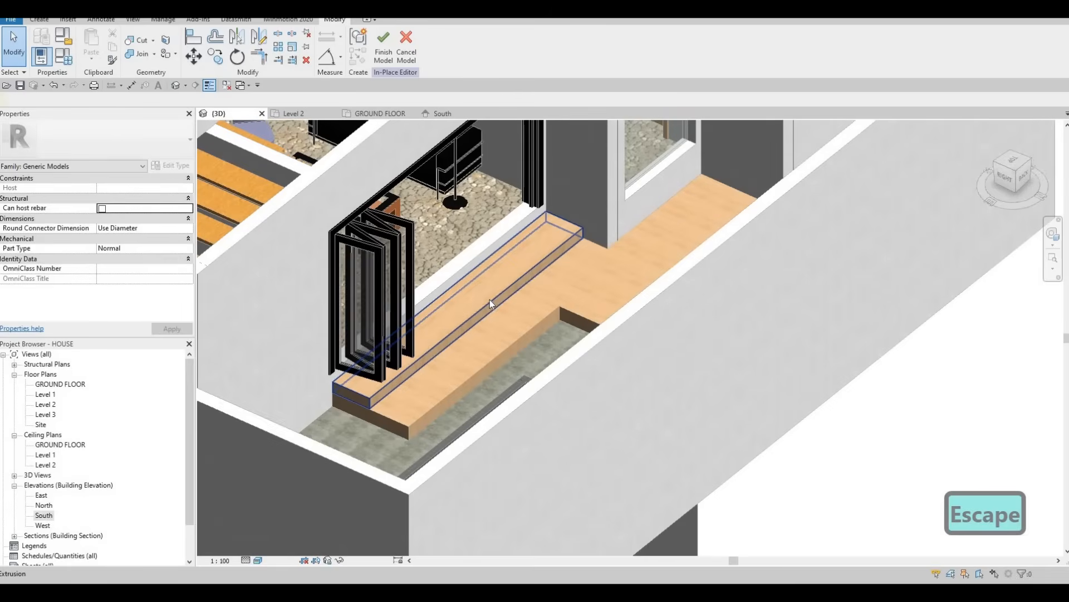
pyautogui.click(483, 322)
pyautogui.moveTo(483, 323); pyautogui.dragTo(494, 329)
pyautogui.moveTo(356, 399); pyautogui.dragTo(372, 394)
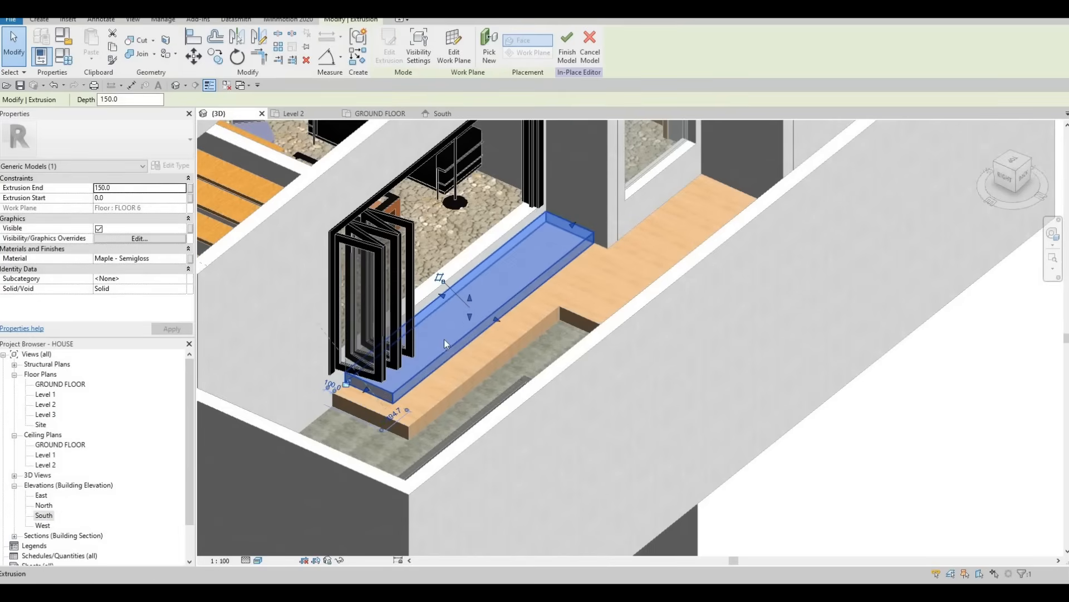
pyautogui.press('Escape')
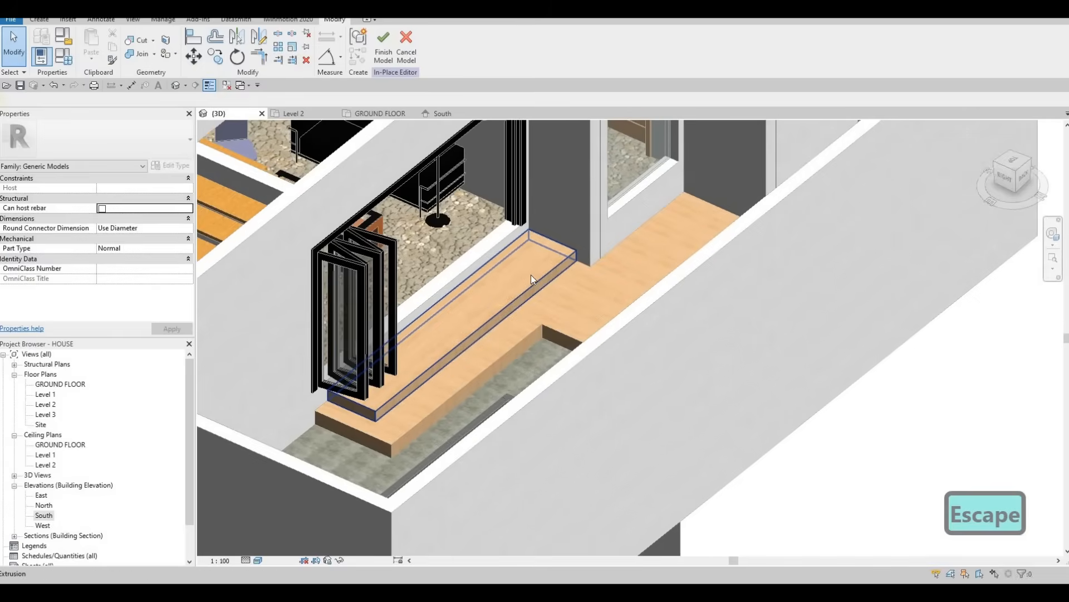
pyautogui.press('Escape')
# Start another extrusion in the ground floor plan and set its work plane to the existing wooden step's top face
pyautogui.click(483, 338)
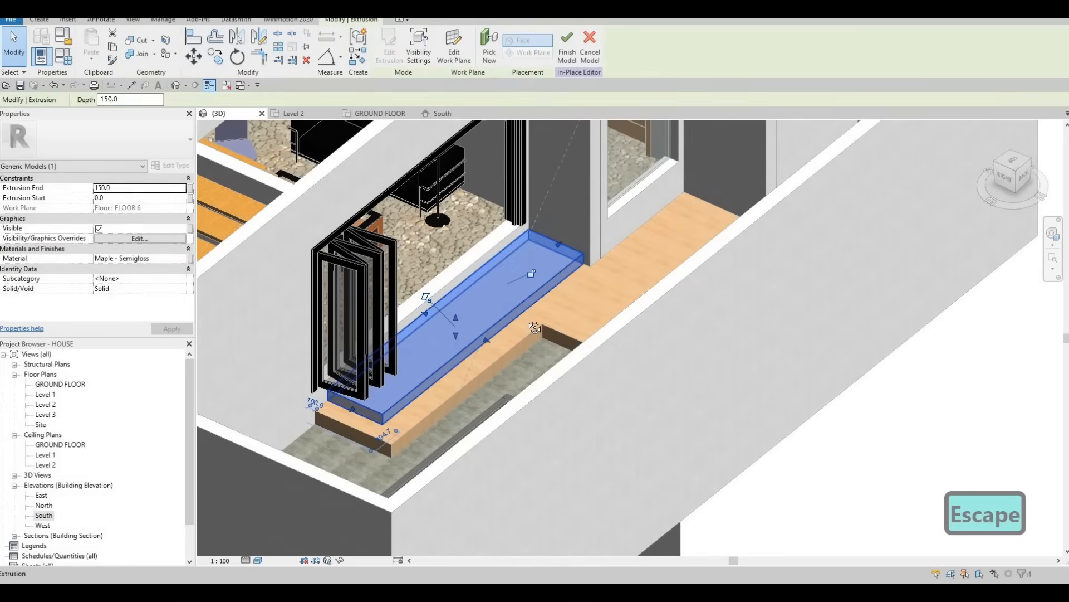
pyautogui.keyDown('shift'); pyautogui.moveTo(481, 348); pyautogui.dragTo(458, 295, button='middle'); pyautogui.keyUp('shift')
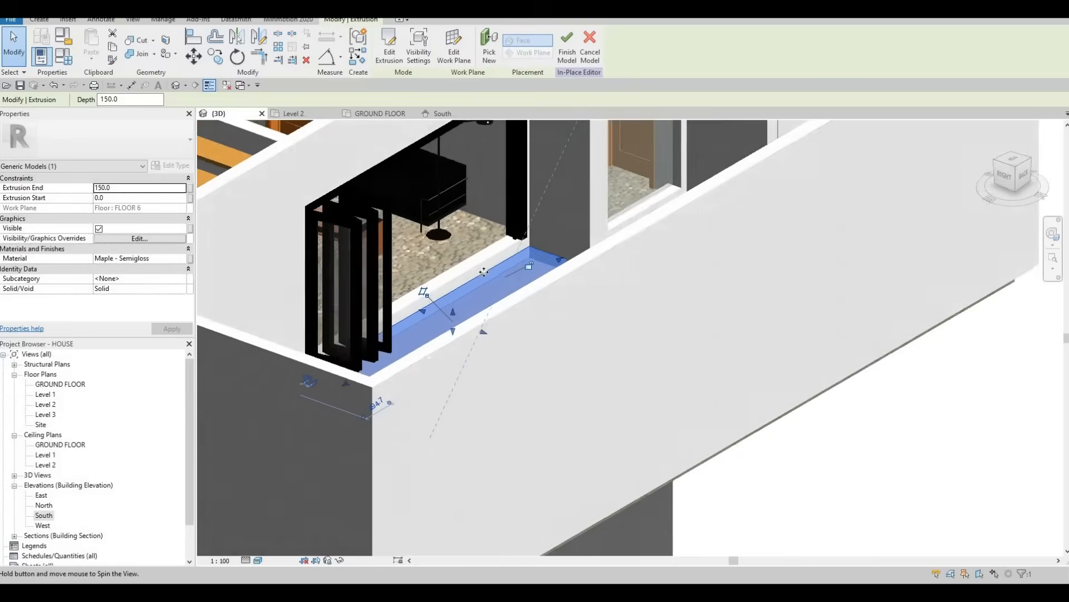
pyautogui.scroll(3, 471, 256)
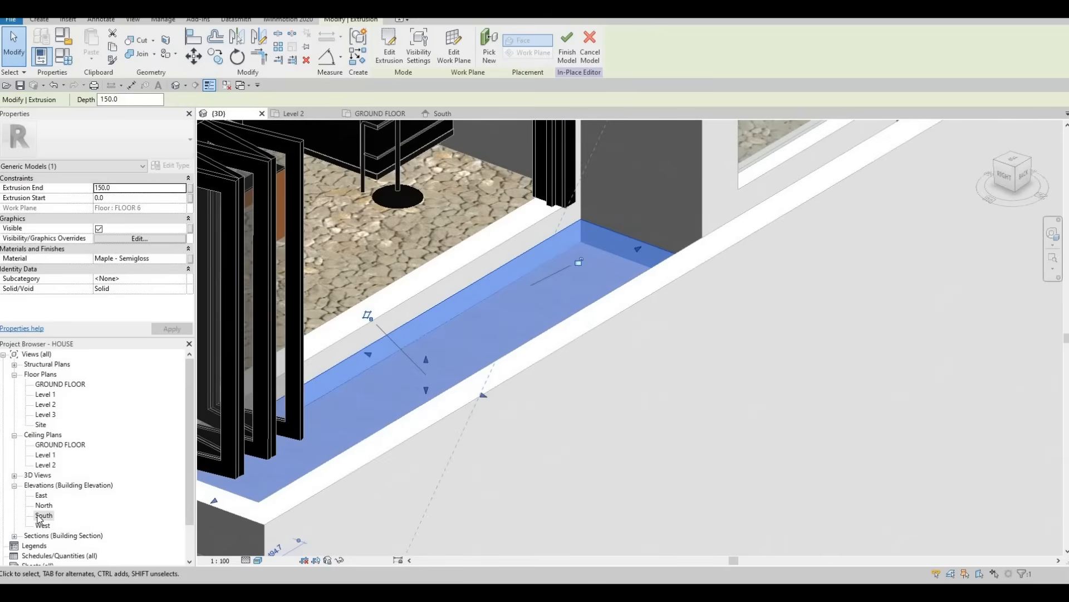
pyautogui.click(380, 113)
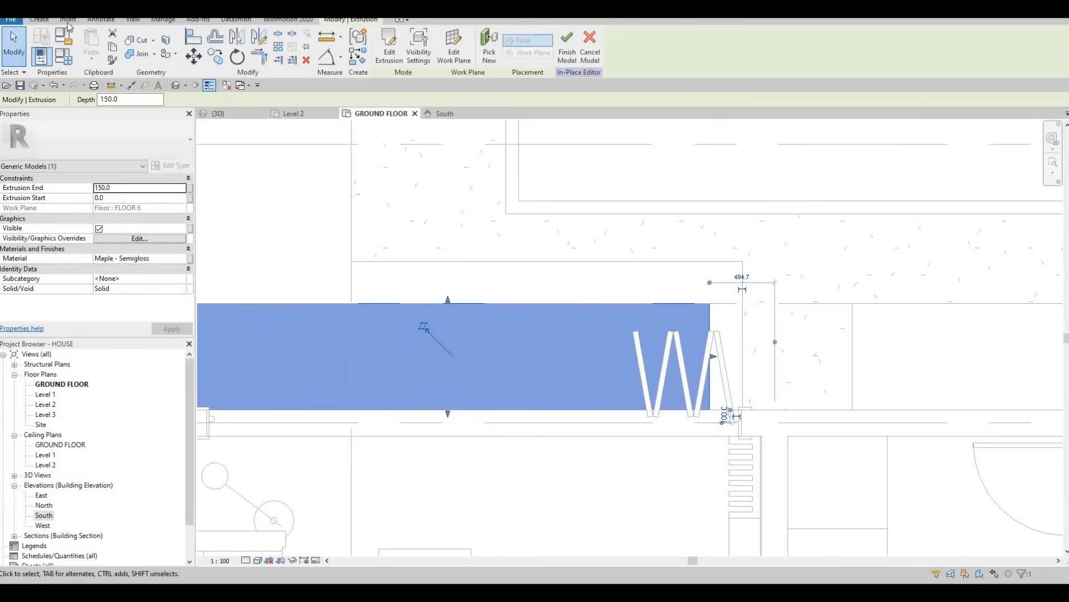
pyautogui.press('Escape')
pyautogui.click(42, 22)
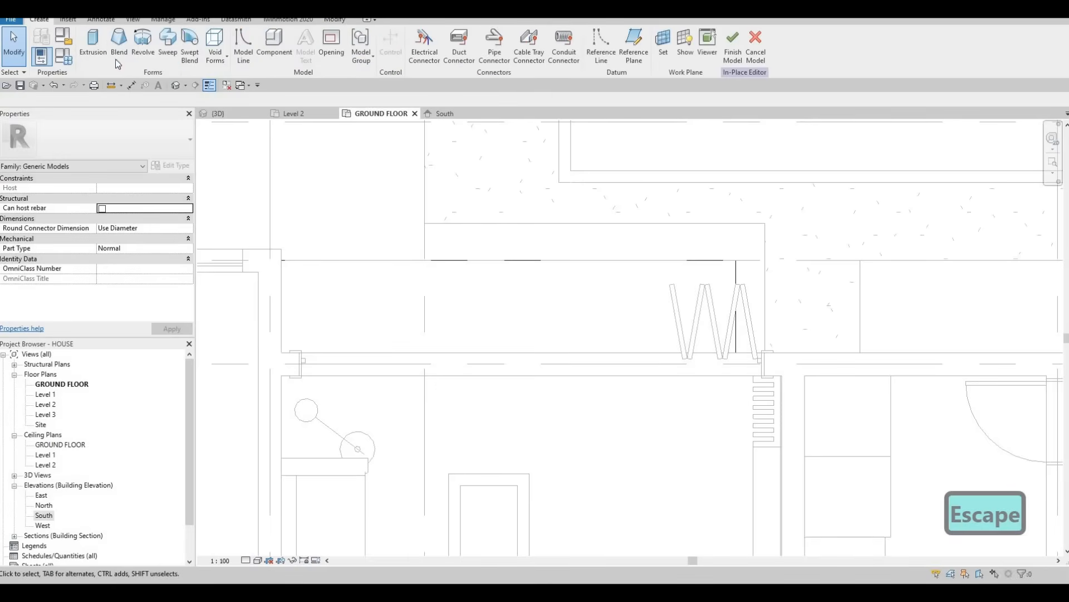
pyautogui.click(482, 44)
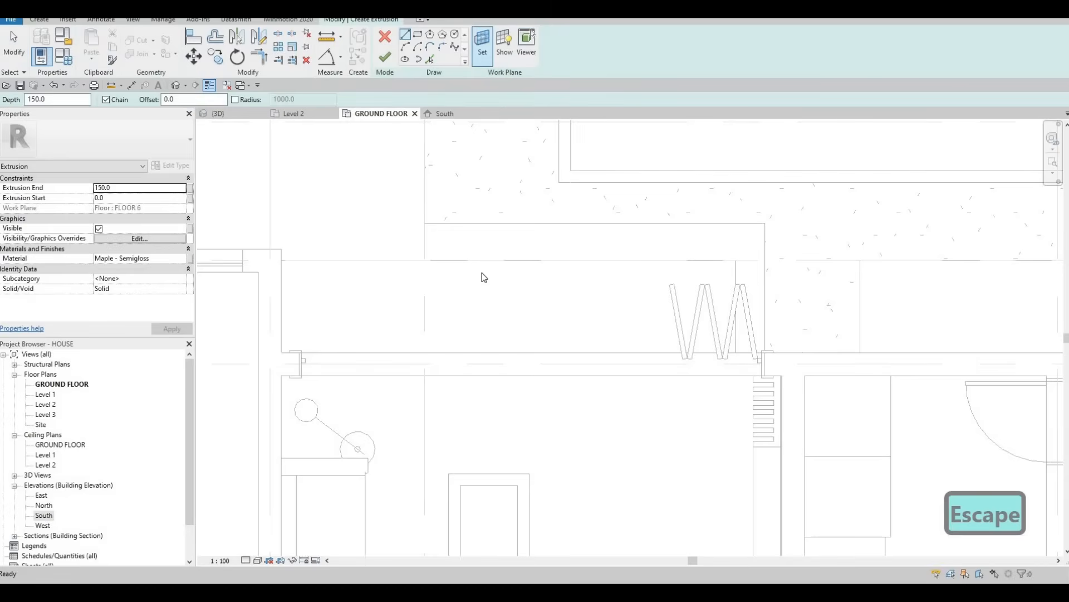
pyautogui.click(444, 308)
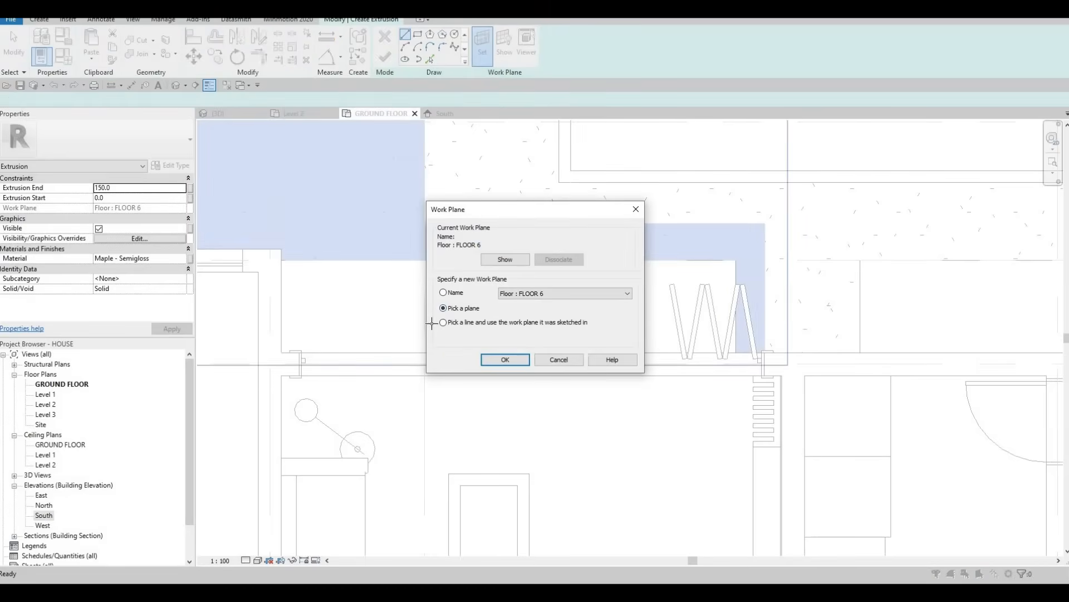
pyautogui.press('Return')
pyautogui.click(424, 306)
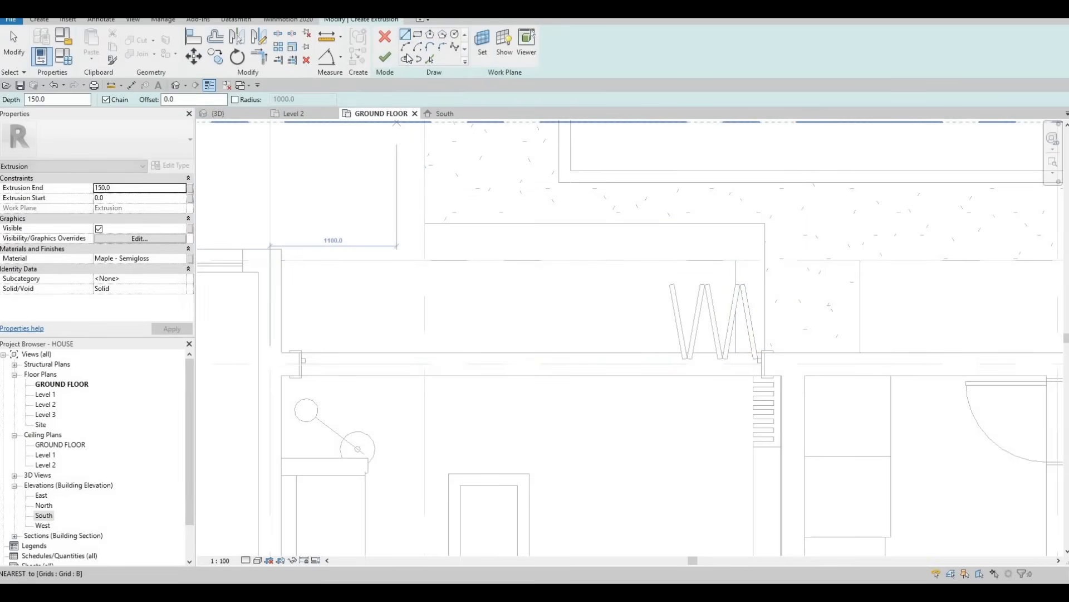
# Sketch a rectangle about 595 mm deep along the folding door opening and finish it as a 150 mm extrusion
pyautogui.click(281, 352)
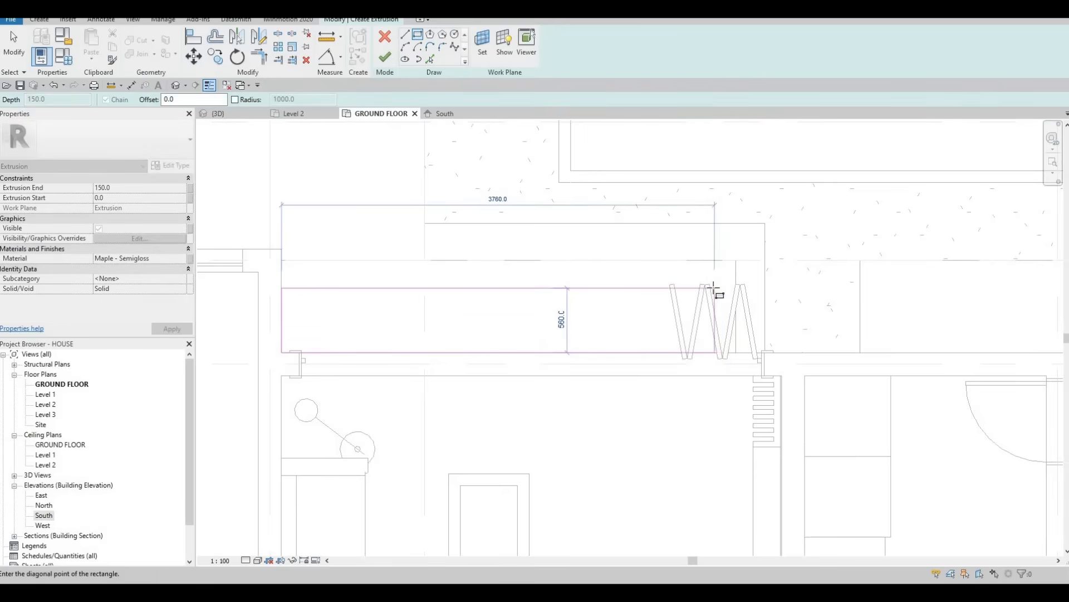
pyautogui.click(711, 284)
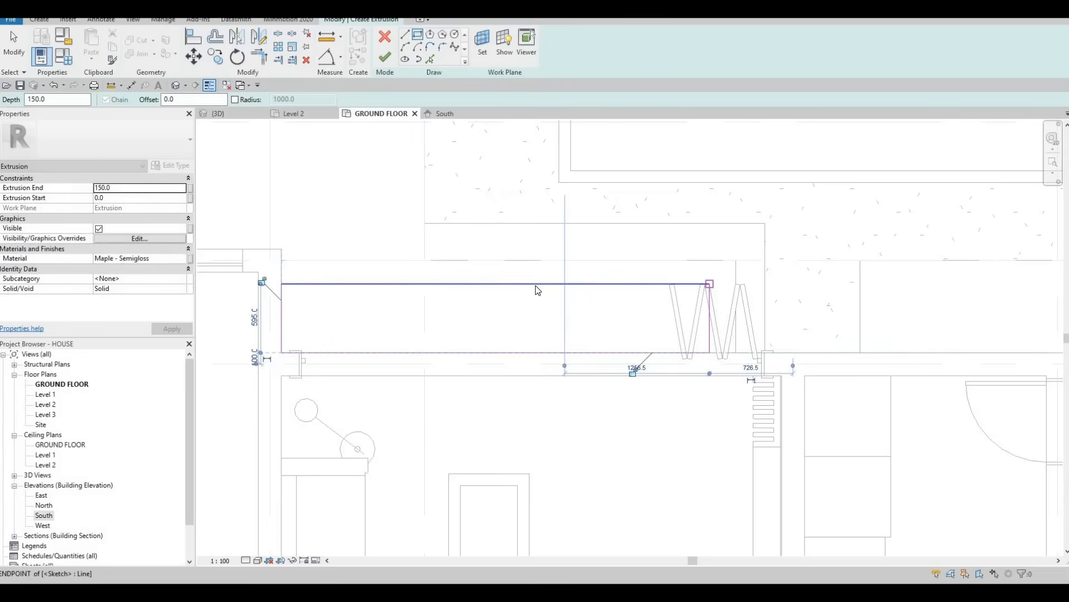
pyautogui.press('Escape')
pyautogui.press('Escape')
pyautogui.press('Escape')
pyautogui.press('Escape')
pyautogui.click(385, 57)
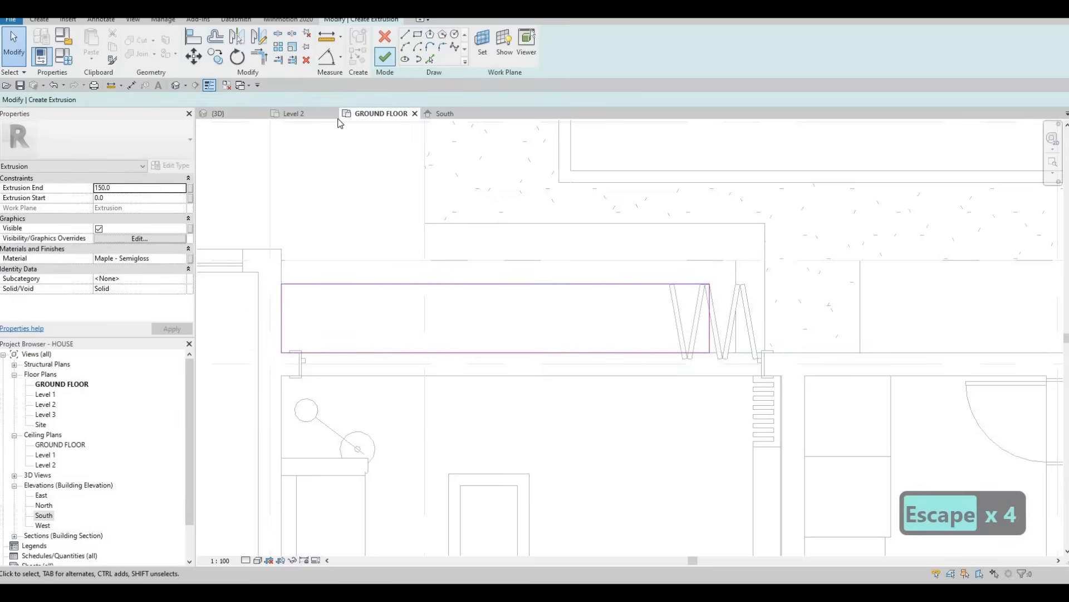
# Finish the in-place model and view the two stacked wooden steps in 3D
pyautogui.press('Escape')
pyautogui.press('Escape')
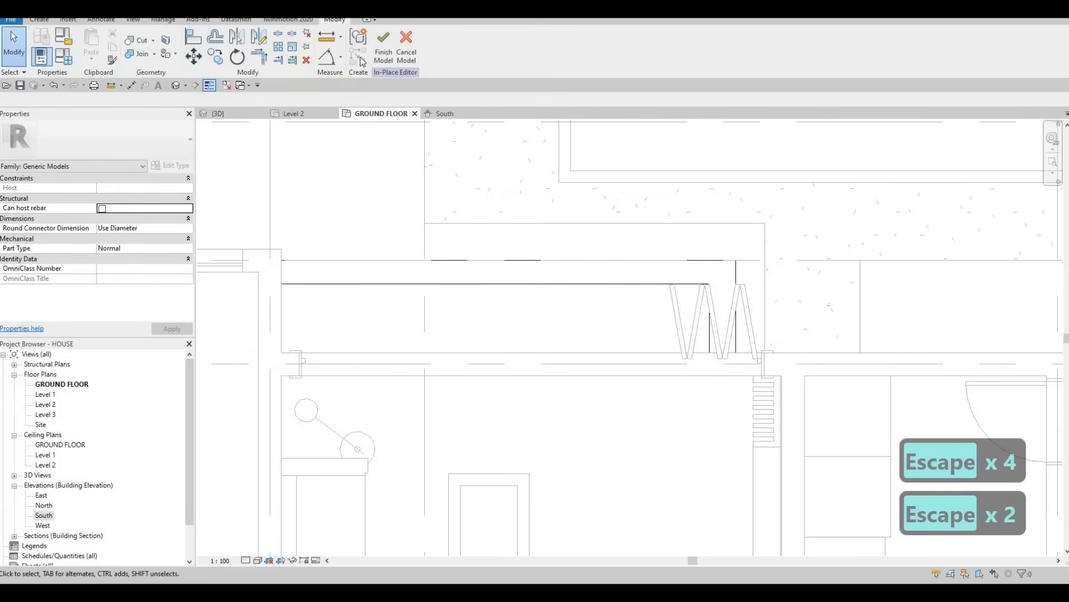
pyautogui.click(217, 114)
pyautogui.press('Escape')
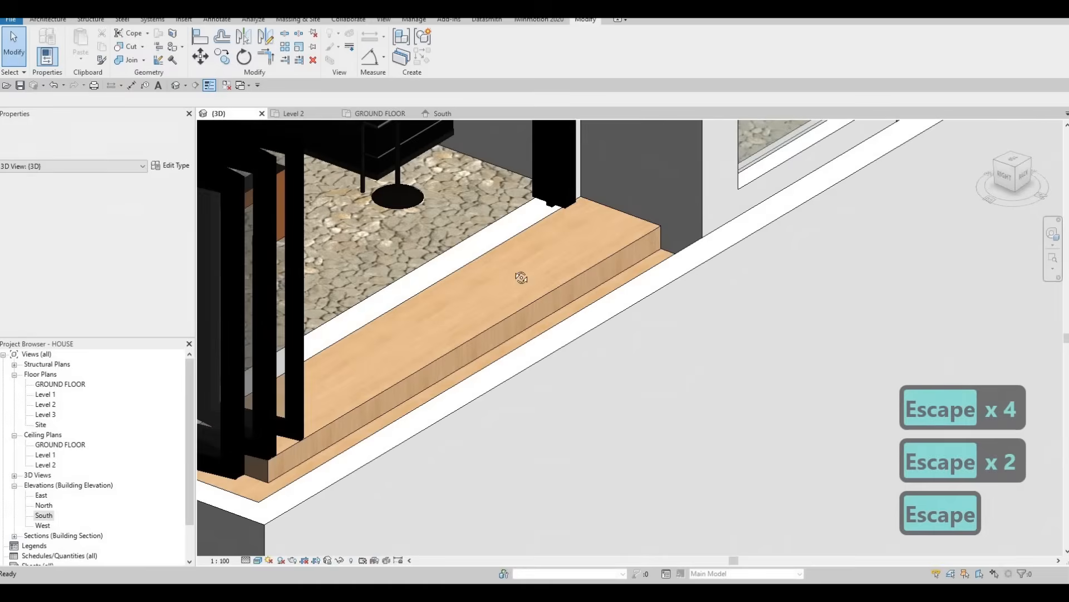
pyautogui.keyDown('shift'); pyautogui.moveTo(576, 245); pyautogui.dragTo(503, 262, button='middle'); pyautogui.keyUp('shift')
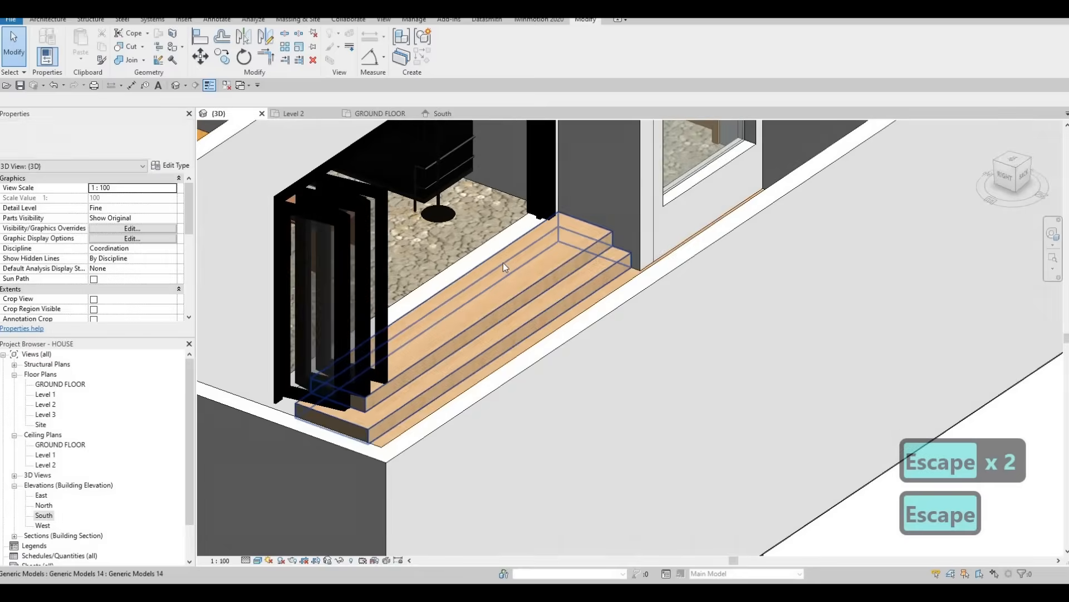
# Lower the upper step's top face slightly below the folding door's sill
pyautogui.scroll(2, 503, 262)
pyautogui.click(409, 328)
pyautogui.scroll(3, 466, 324)
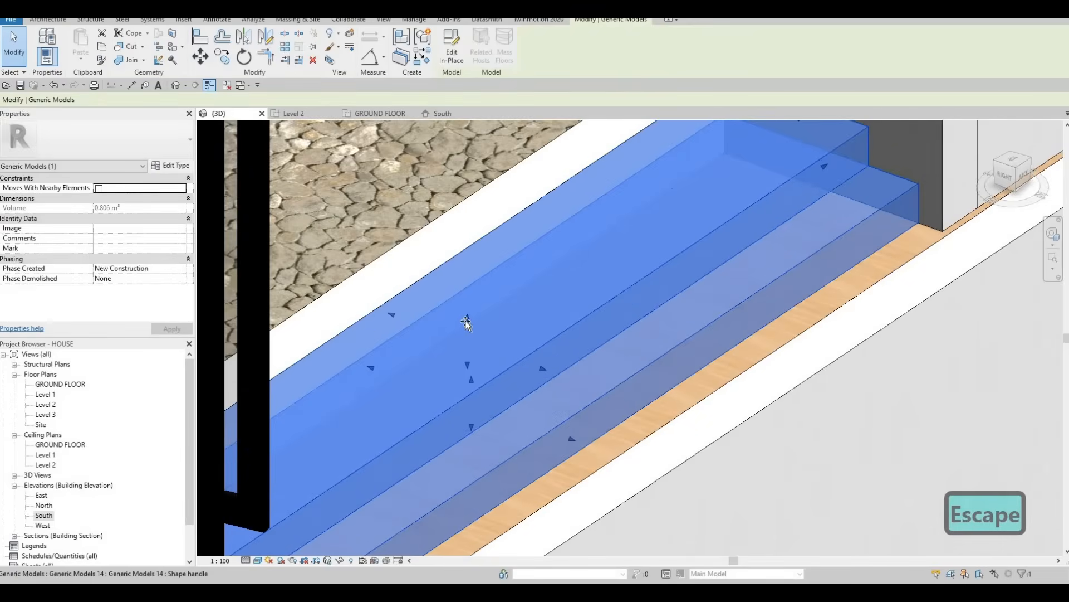
pyautogui.moveTo(464, 328); pyautogui.dragTo(474, 310)
pyautogui.scroll(-5, 503, 294)
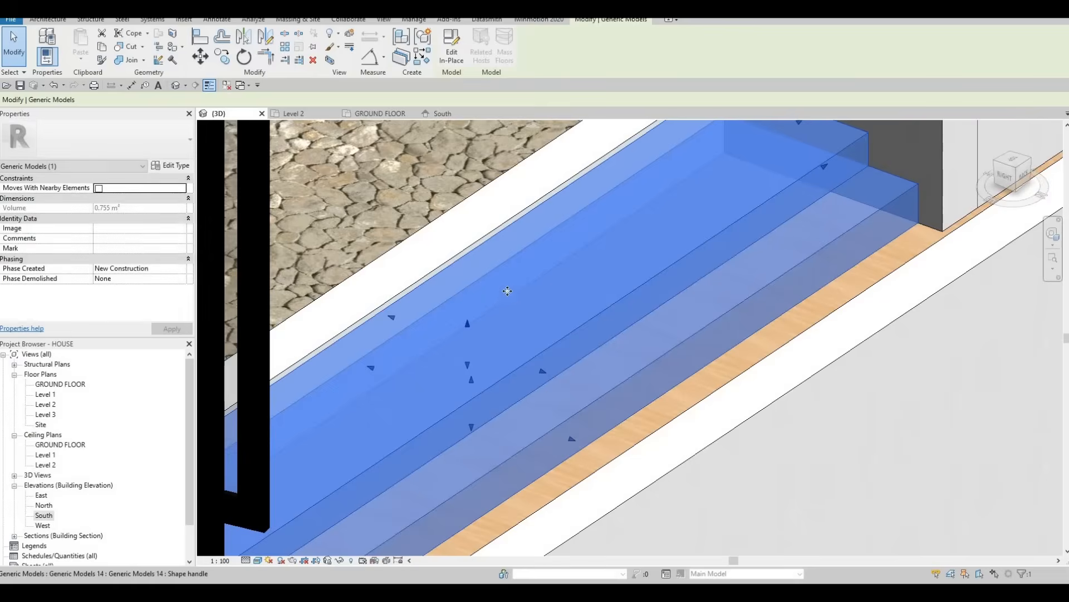
pyautogui.press('Escape')
# Examine the deck and steps from several angles and review the folding door's type properties without changing them
pyautogui.keyDown('shift'); pyautogui.moveTo(550, 282); pyautogui.dragTo(528, 298, button='middle'); pyautogui.keyUp('shift')
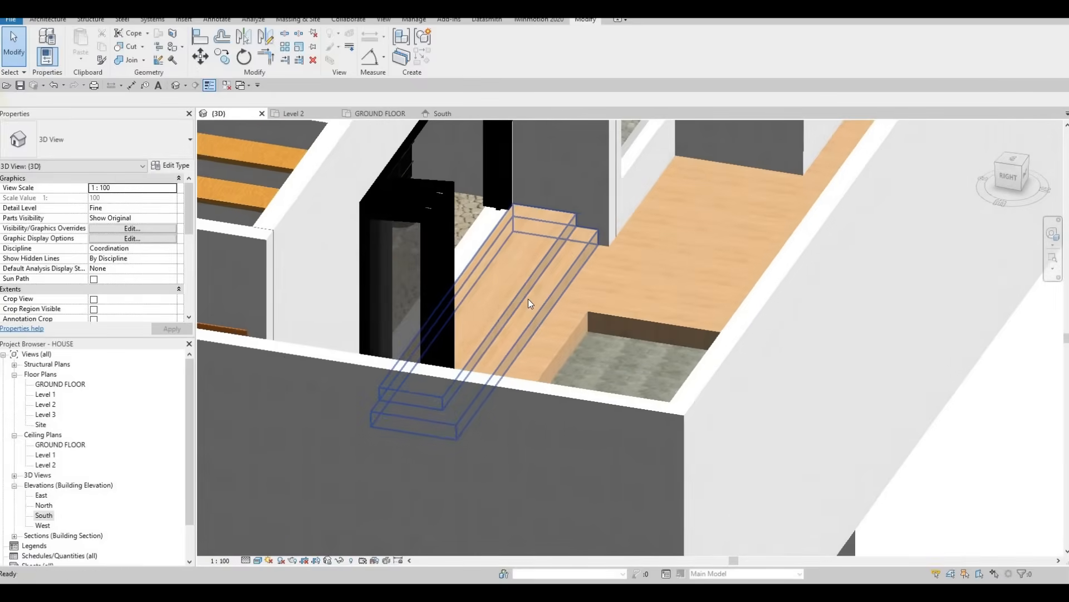
pyautogui.keyDown('shift'); pyautogui.moveTo(603, 312); pyautogui.dragTo(711, 335, button='middle'); pyautogui.keyUp('shift')
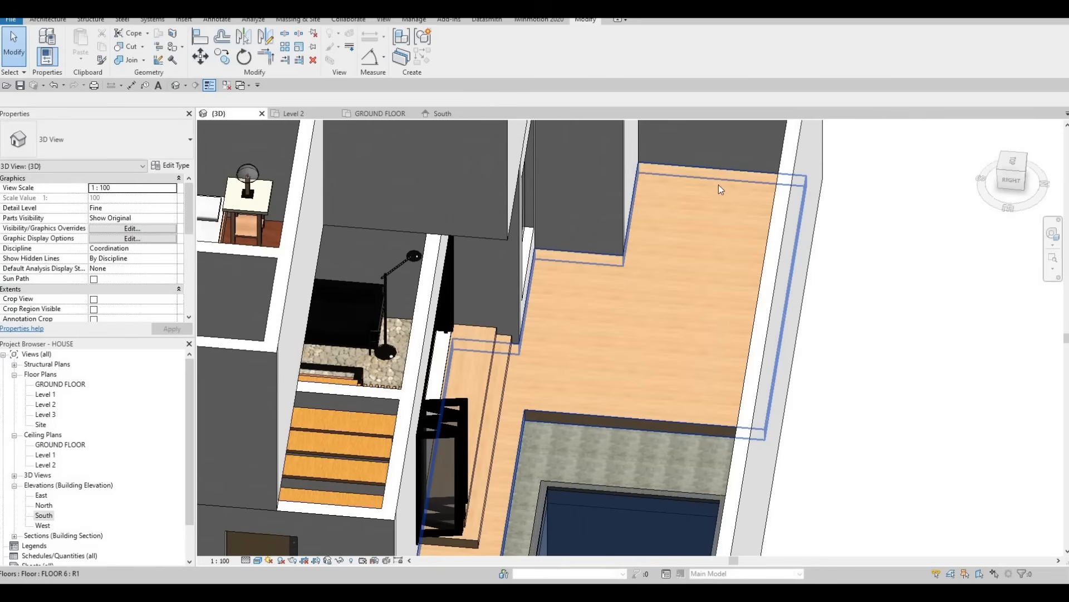
pyautogui.press('Escape')
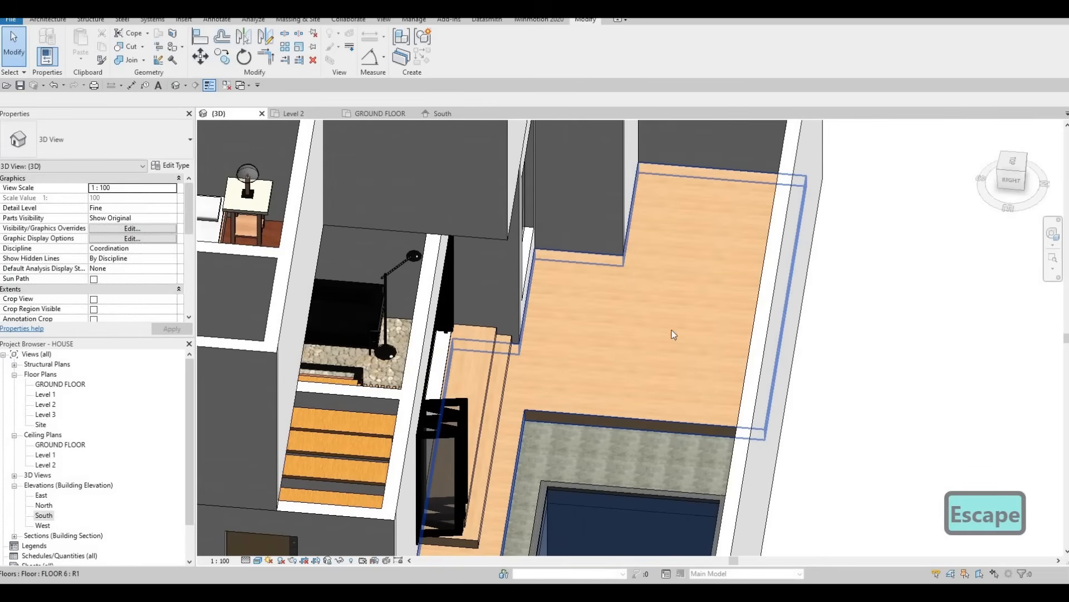
pyautogui.keyDown('shift'); pyautogui.moveTo(663, 296); pyautogui.dragTo(707, 234, button='middle'); pyautogui.keyUp('shift')
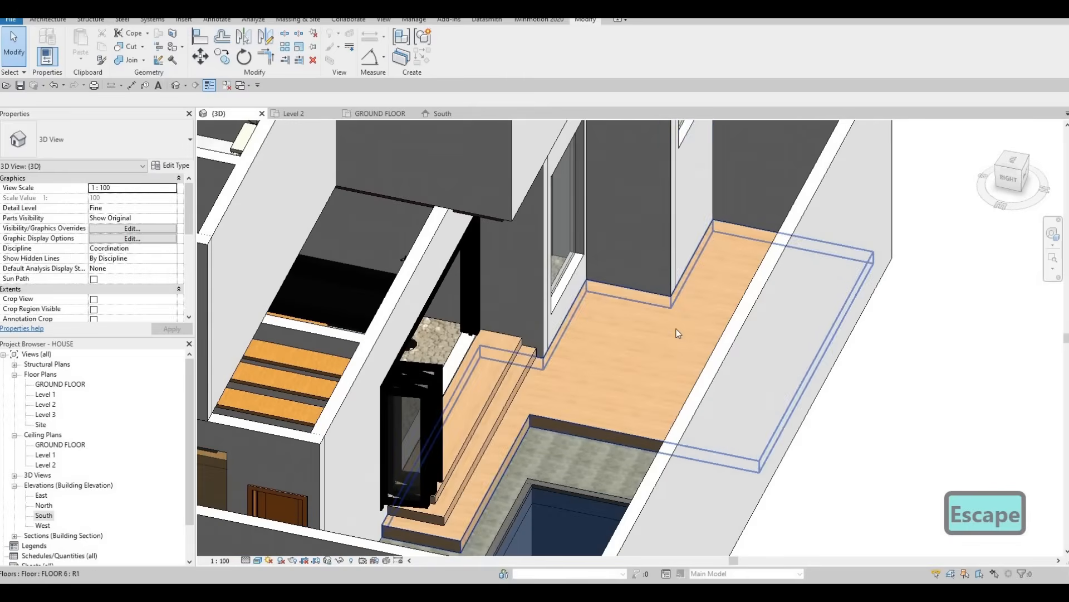
pyautogui.keyDown('shift'); pyautogui.moveTo(652, 255); pyautogui.dragTo(480, 372, button='middle'); pyautogui.keyUp('shift')
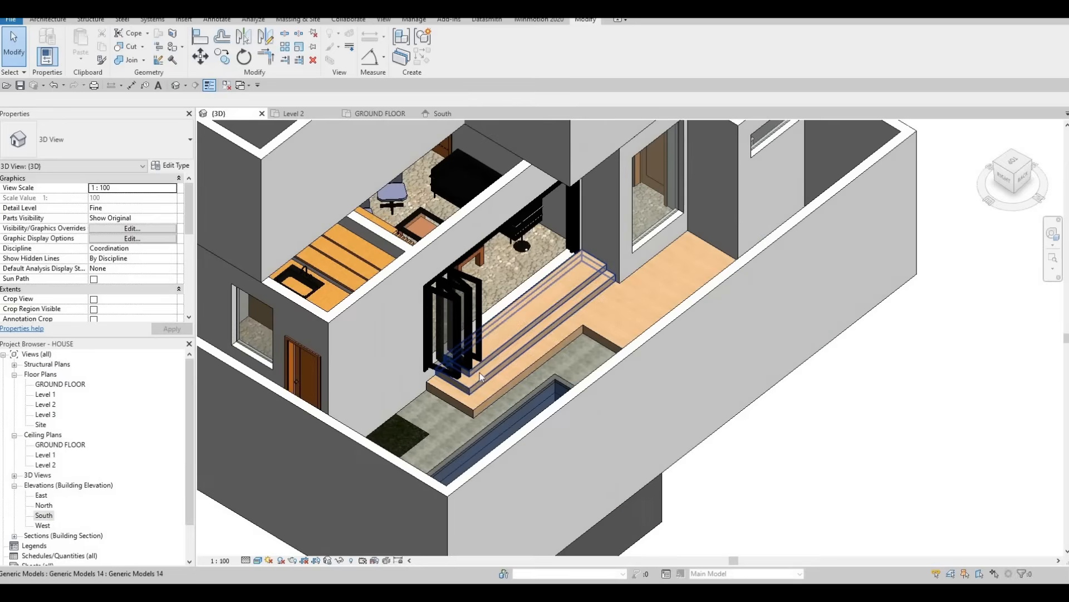
pyautogui.click(465, 339)
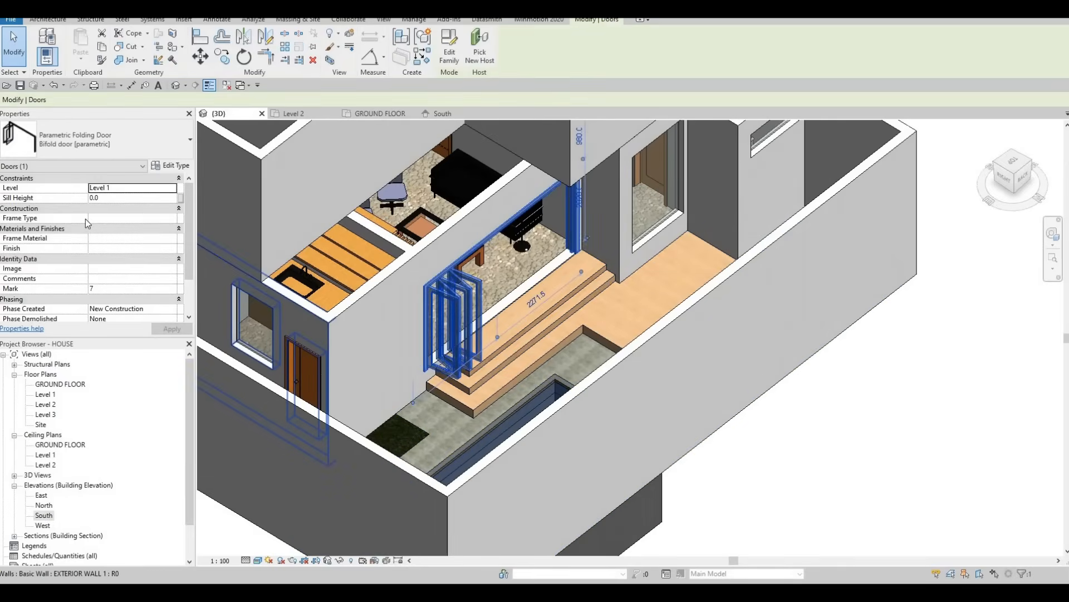
pyautogui.click(170, 167)
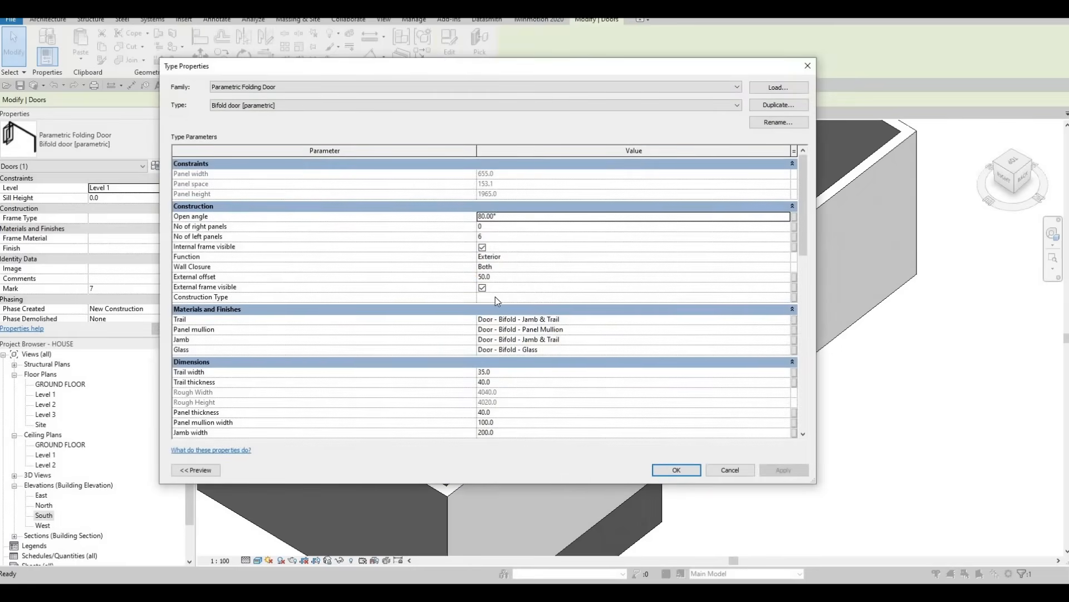
pyautogui.scroll(-3, 515, 289)
pyautogui.press('Escape')
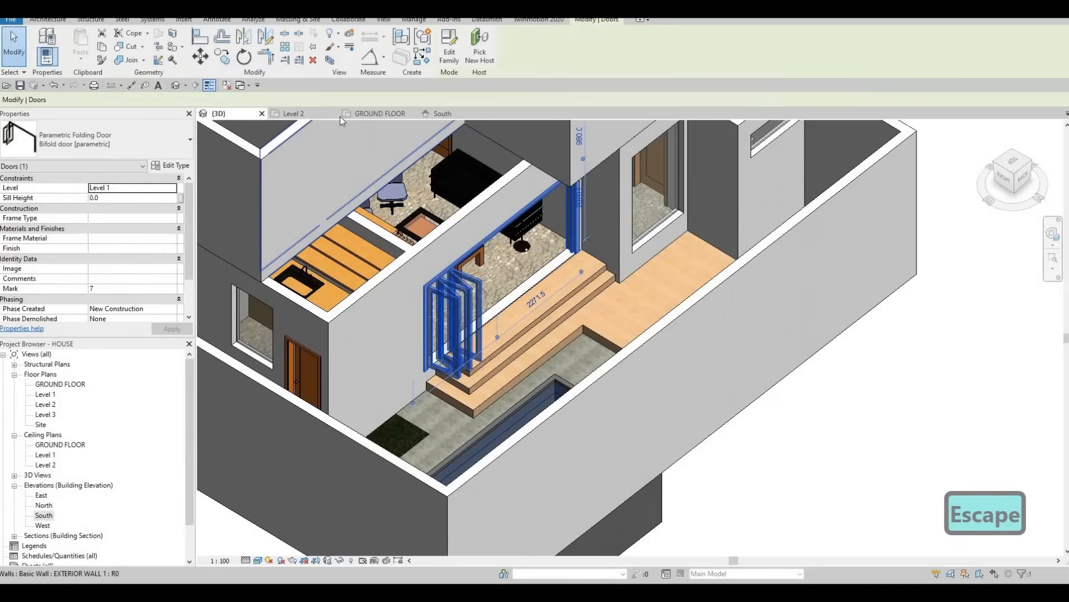
# Flip the folding door's hand in the Level 1 floor plan so the panels stack at the opposite end, and return to 3D
pyautogui.doubleClick(46, 394)
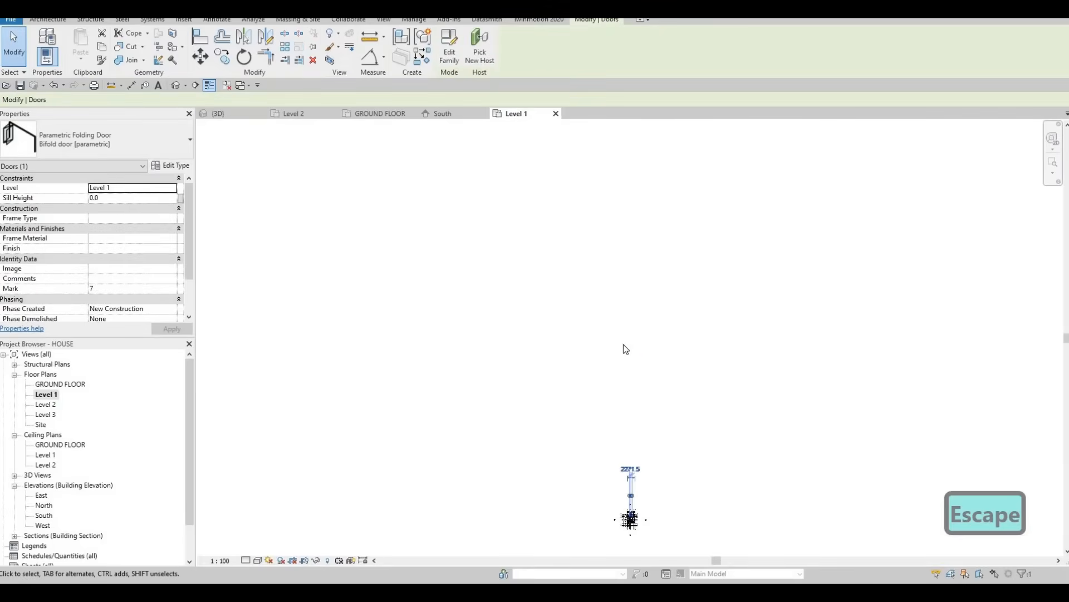
pyautogui.scroll(10, 612, 415)
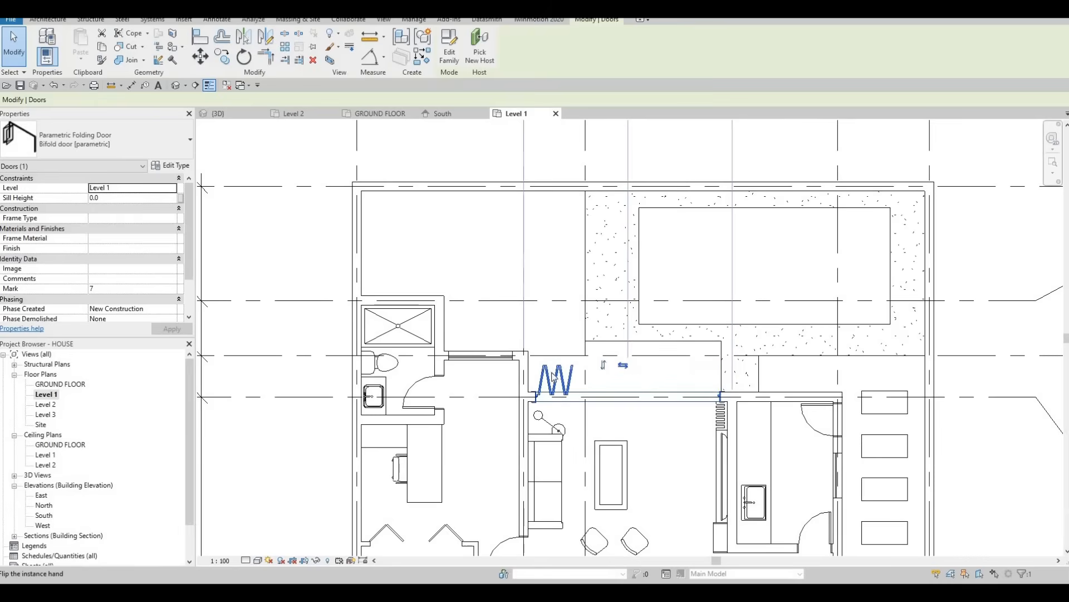
pyautogui.scroll(1, 611, 374)
pyautogui.press('Escape')
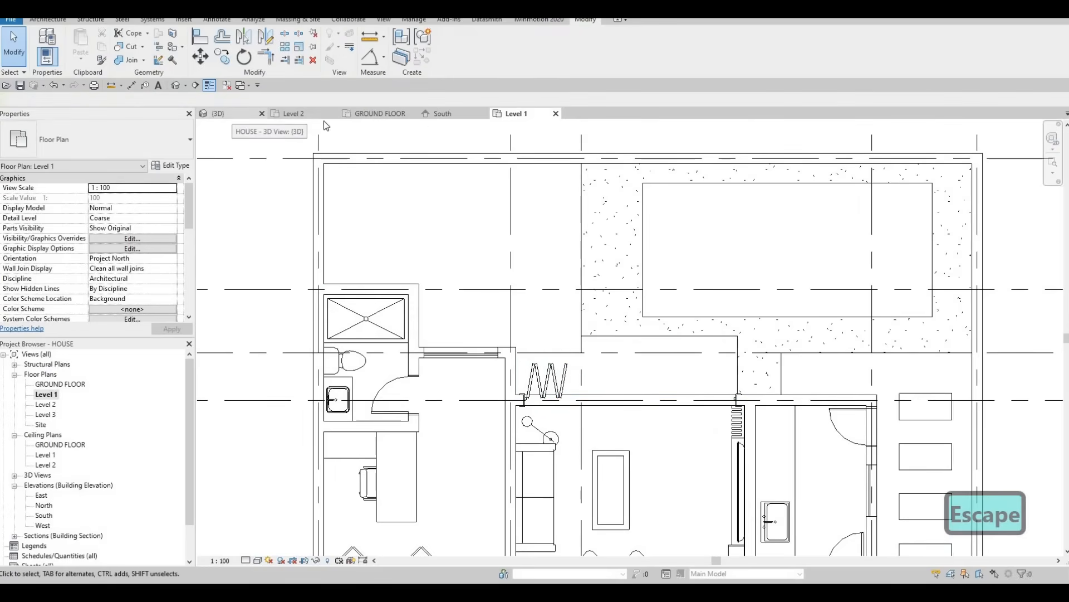
pyautogui.click(379, 113)
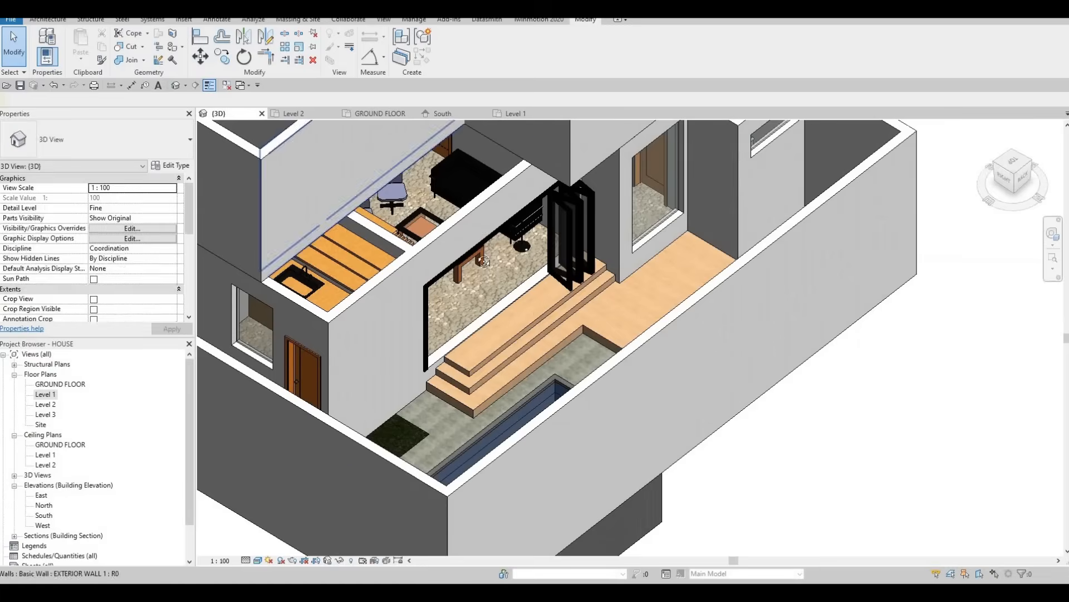
pyautogui.press('Escape')
# Examine the folding door from several angles and review its type properties, including panel counts and dimensions
pyautogui.scroll(4, 484, 292)
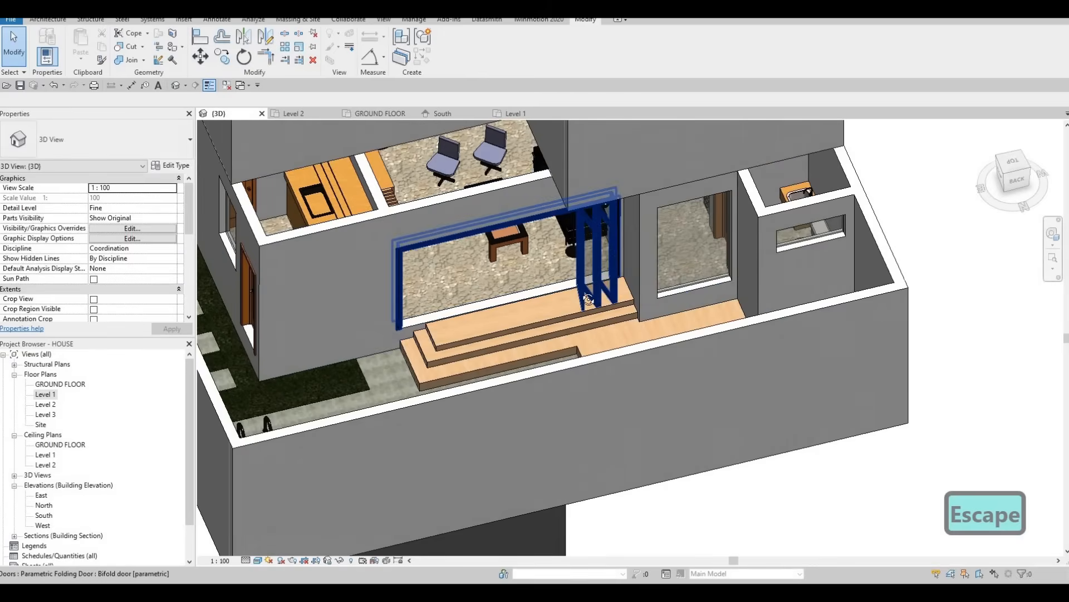
pyautogui.keyDown('shift'); pyautogui.moveTo(584, 301); pyautogui.dragTo(569, 273, button='middle'); pyautogui.keyUp('shift')
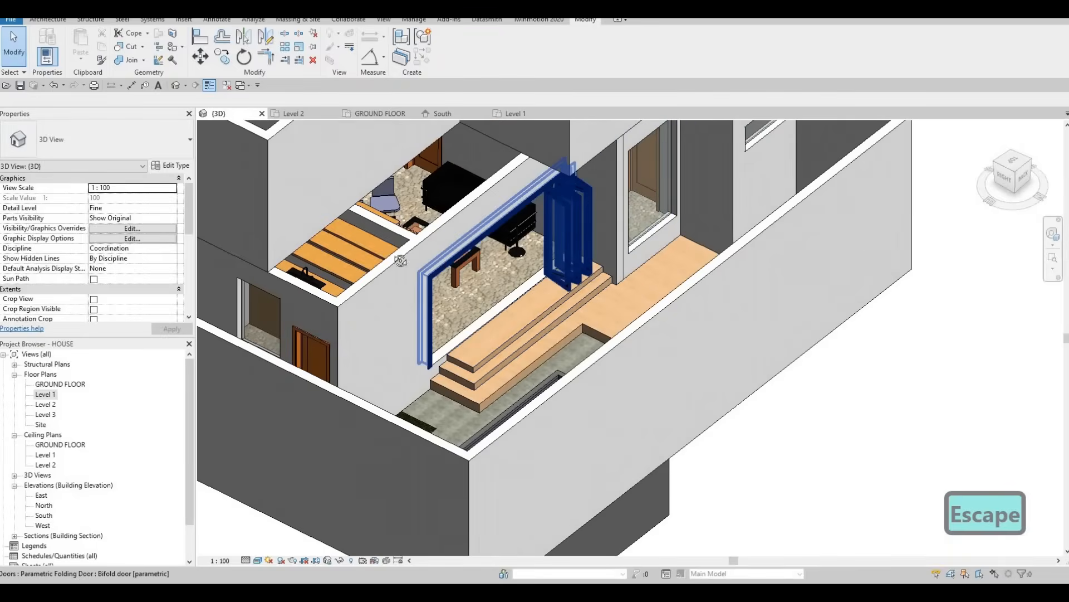
pyautogui.keyDown('shift'); pyautogui.moveTo(401, 261); pyautogui.dragTo(590, 233, button='middle'); pyautogui.keyUp('shift')
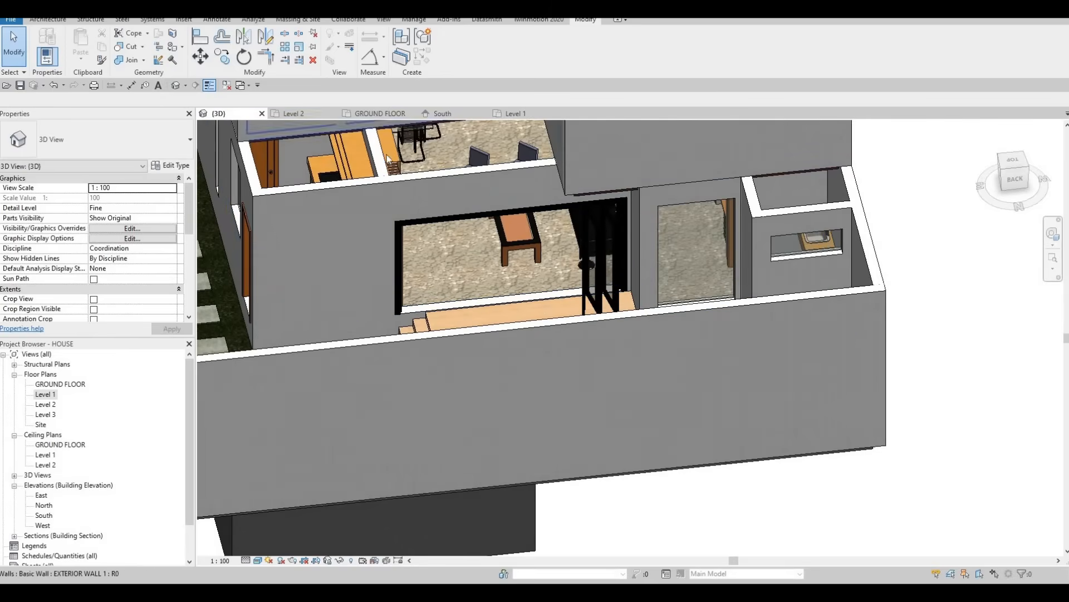
pyautogui.click(590, 237)
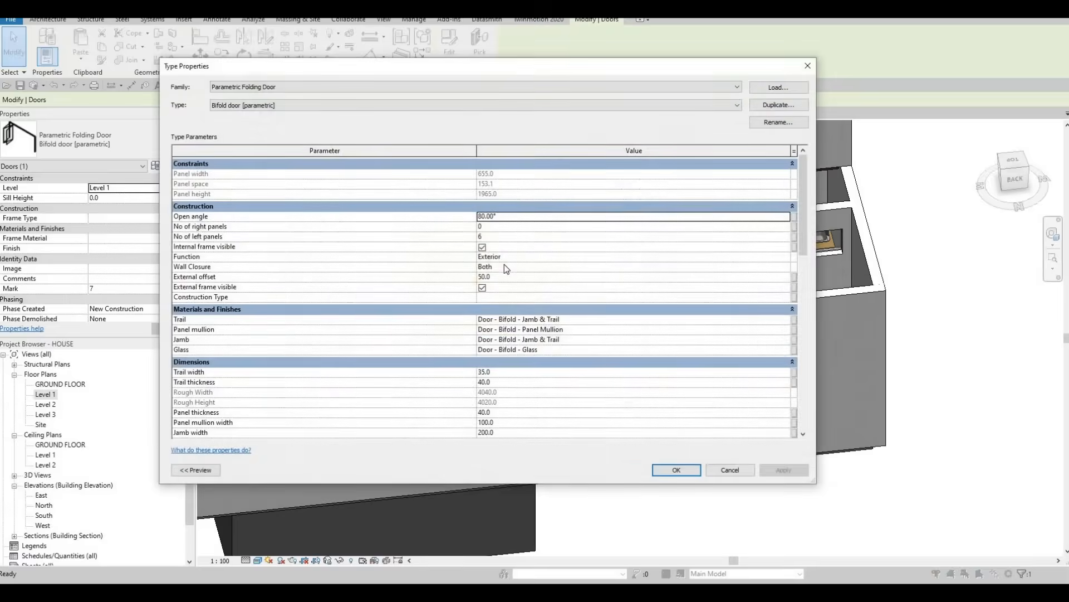
pyautogui.scroll(-10, 525, 341)
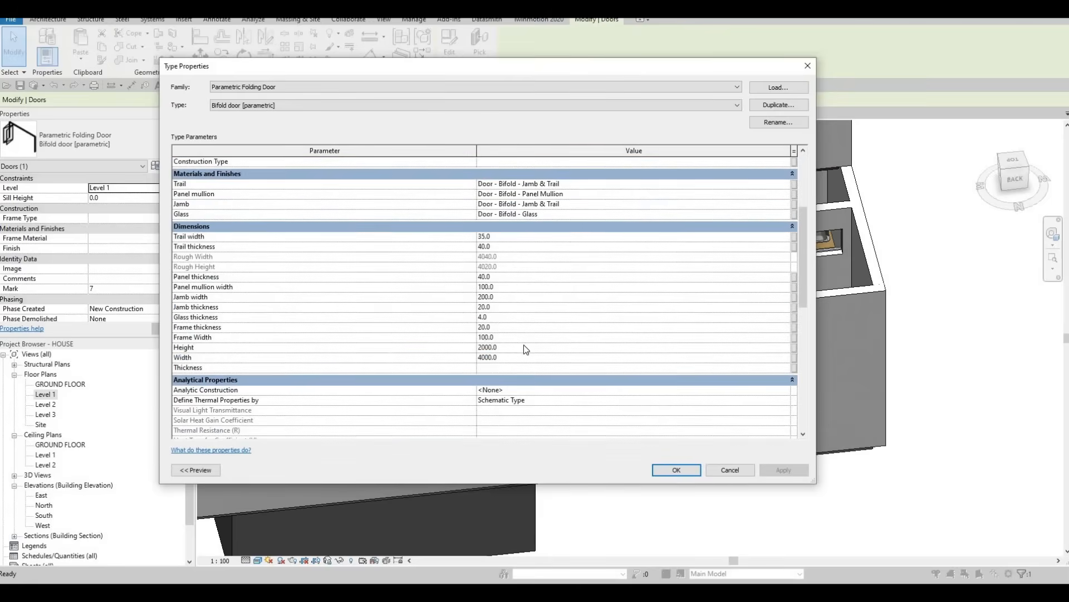
pyautogui.scroll(8, 510, 340)
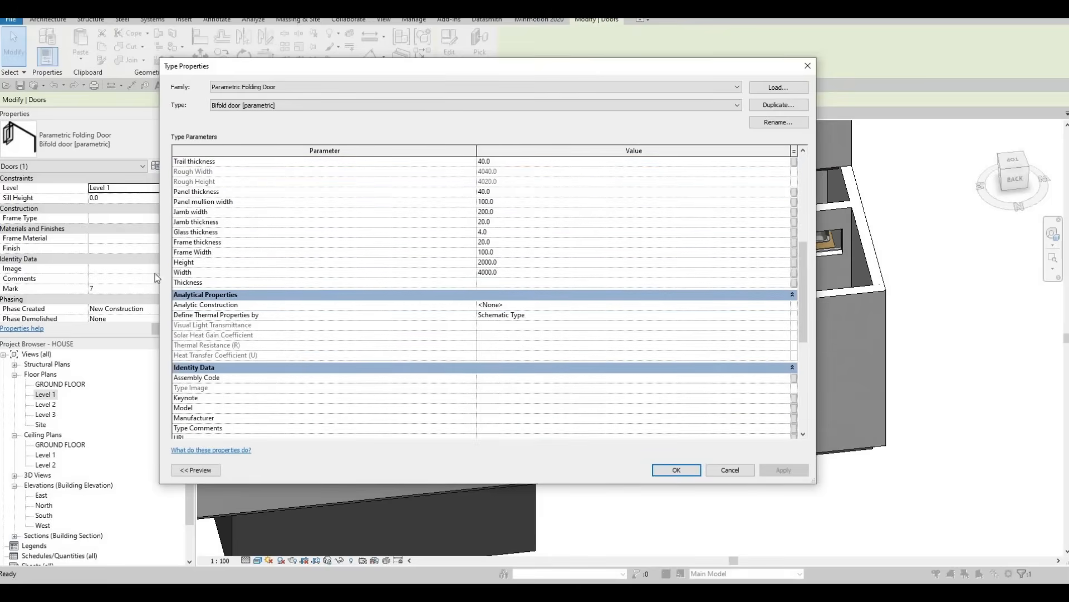
pyautogui.press('Escape')
pyautogui.scroll(-2, 139, 273)
pyautogui.scroll(2, 139, 273)
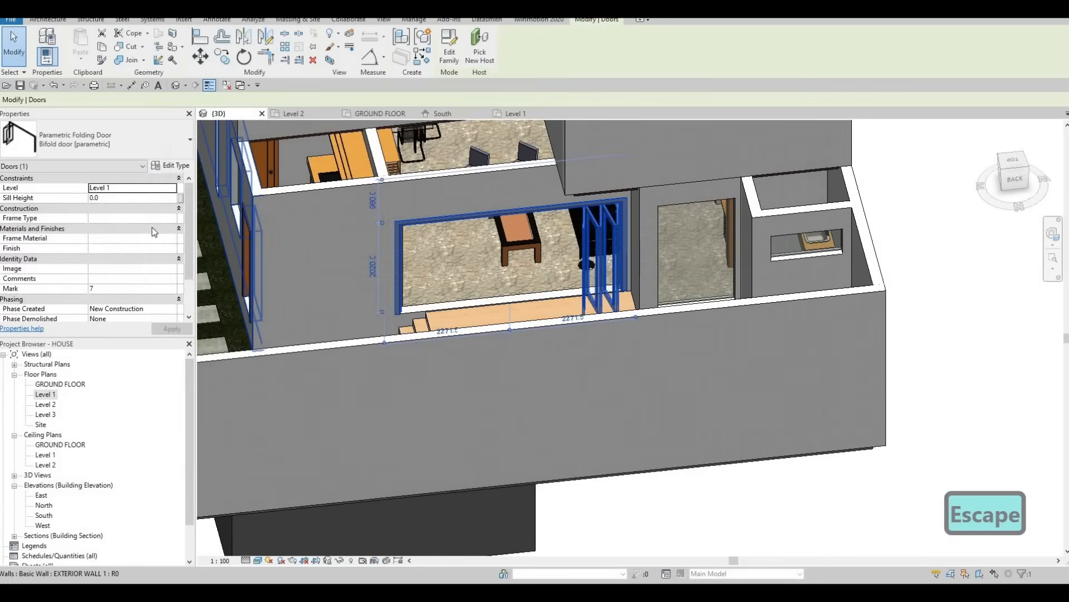
# Set the number of left panels in the folding door's type properties to 8 and apply the change
pyautogui.scroll(-2, 174, 179)
pyautogui.doubleClick(495, 222)
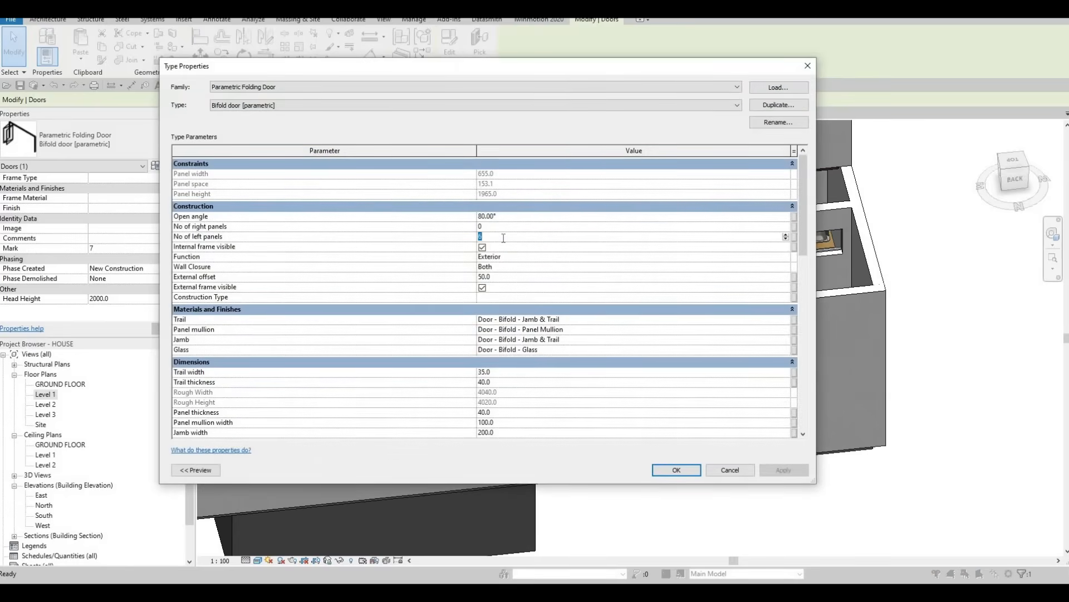
pyautogui.click(677, 470)
pyautogui.press('Escape')
# Inspect the folding door, the wooden steps, the deck and the slab above the door from several angles in 3D
pyautogui.scroll(3, 648, 313)
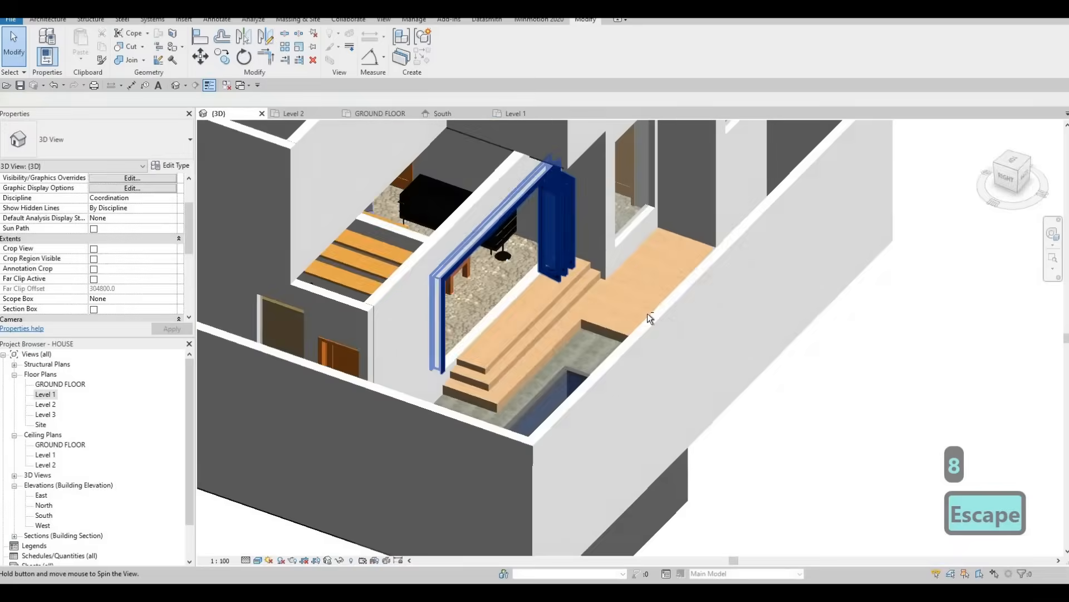
pyautogui.keyDown('shift'); pyautogui.moveTo(647, 313); pyautogui.dragTo(580, 303, button='middle'); pyautogui.keyUp('shift')
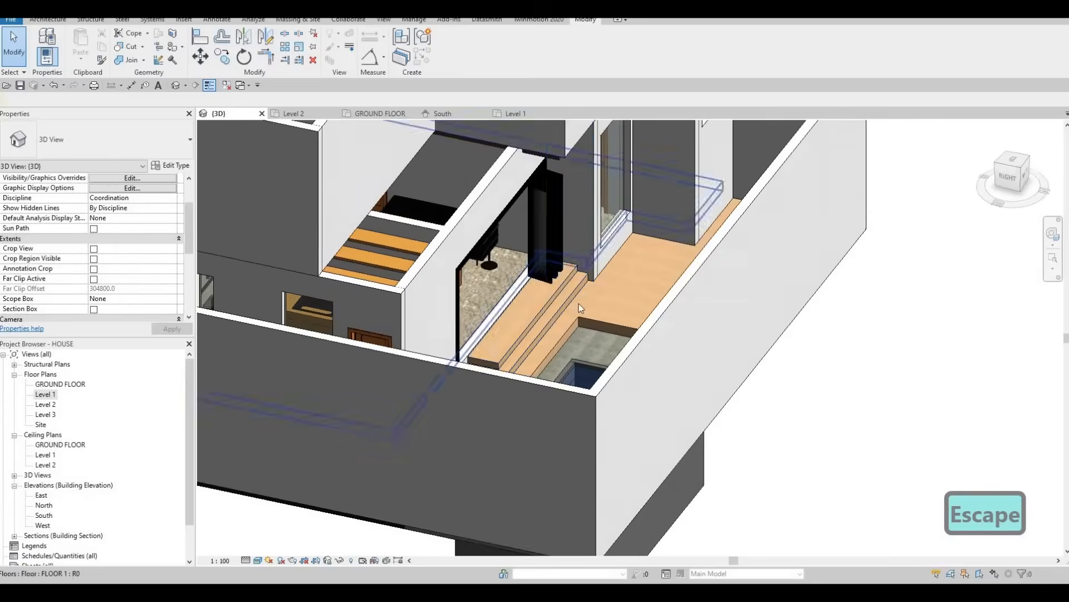
pyautogui.keyDown('shift'); pyautogui.moveTo(501, 341); pyautogui.dragTo(417, 312, button='middle'); pyautogui.keyUp('shift')
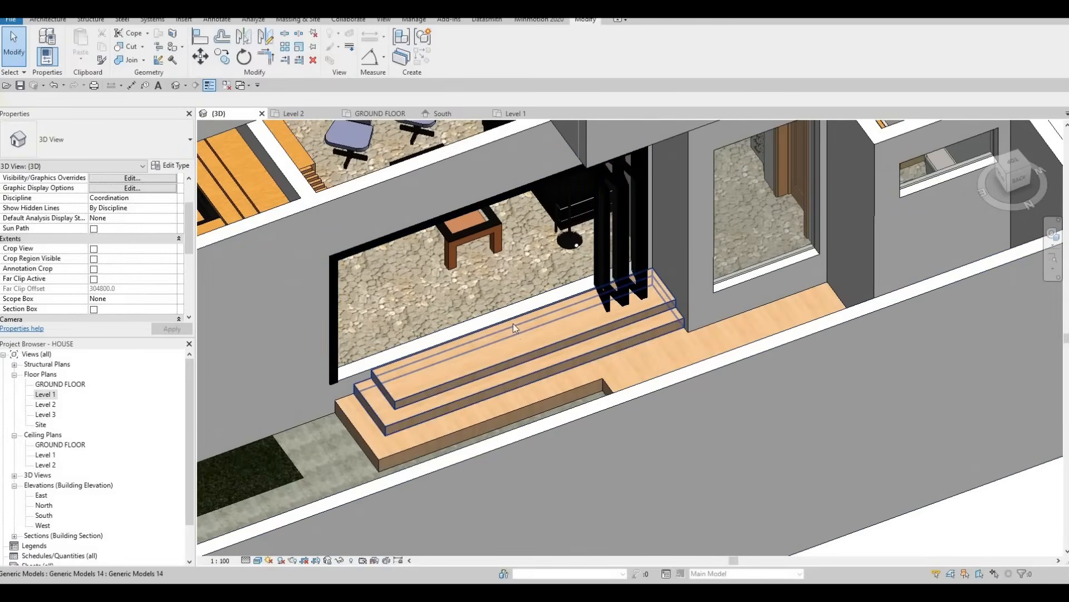
pyautogui.keyDown('shift'); pyautogui.moveTo(513, 324); pyautogui.dragTo(489, 261, button='middle'); pyautogui.keyUp('shift')
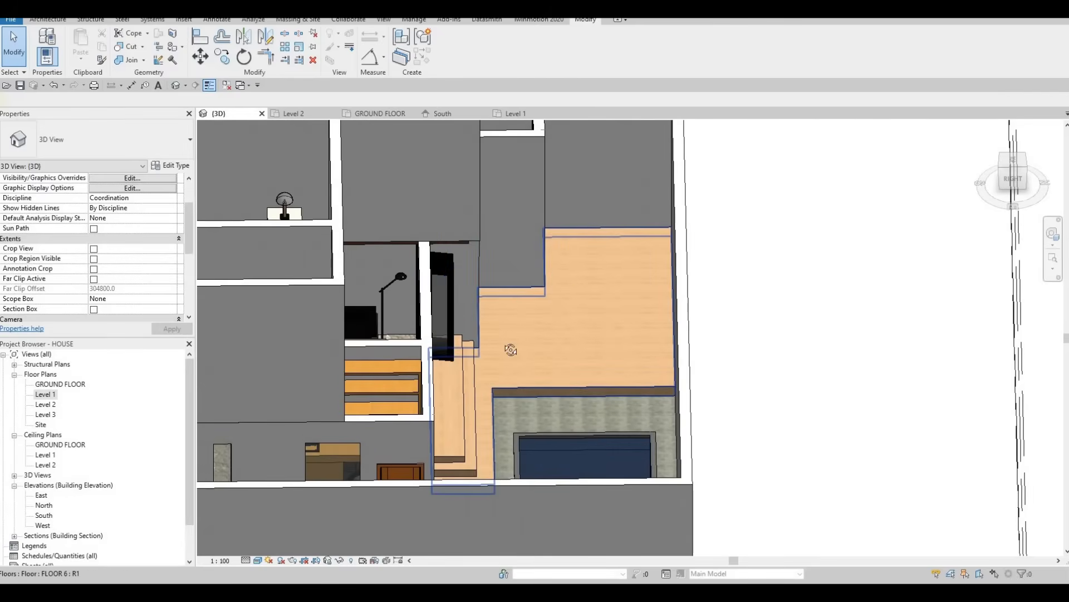
pyautogui.keyDown('shift'); pyautogui.moveTo(409, 382); pyautogui.dragTo(569, 465, button='middle'); pyautogui.keyUp('shift')
pyautogui.moveTo(485, 338); pyautogui.dragTo(513, 253, button='middle')
pyautogui.scroll(-1, 554, 480)
pyautogui.press('F1')
pyautogui.scroll(5, 539, 275)
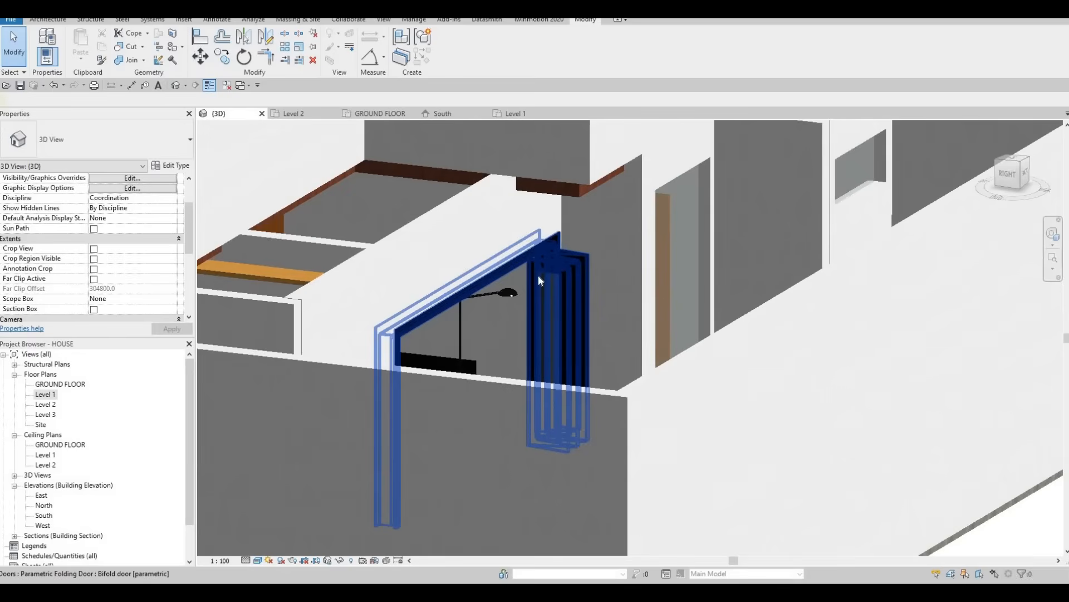
pyautogui.keyDown('shift'); pyautogui.moveTo(536, 213); pyautogui.dragTo(618, 249, button='middle'); pyautogui.keyUp('shift')
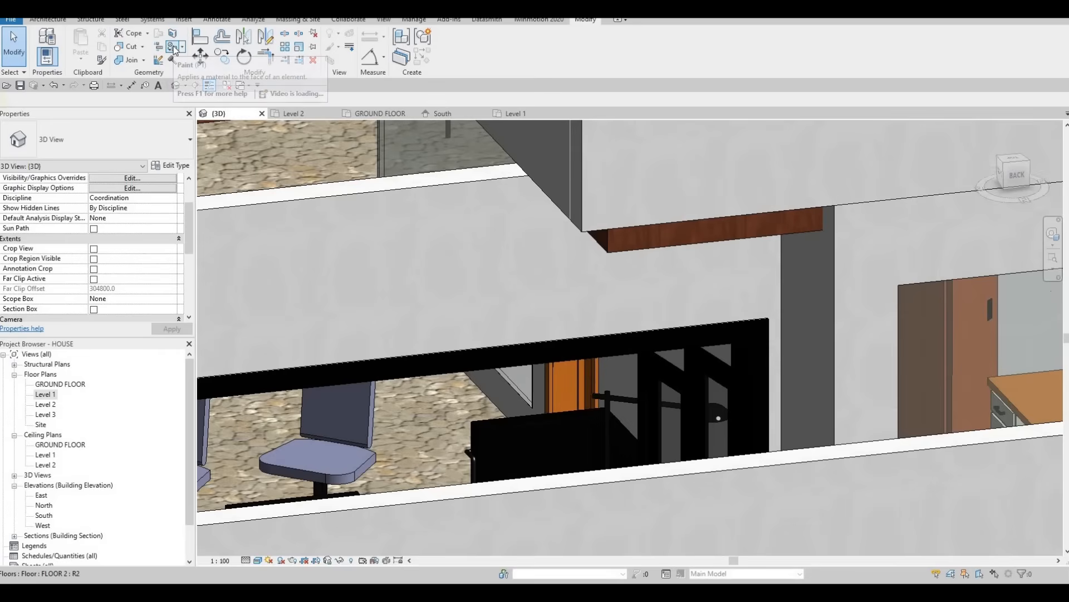
# Paint the underside and the exposed edge of the upper floor slab (FLOOR 2) with Gypsum Wall Board
pyautogui.press('p')
pyautogui.press('t')
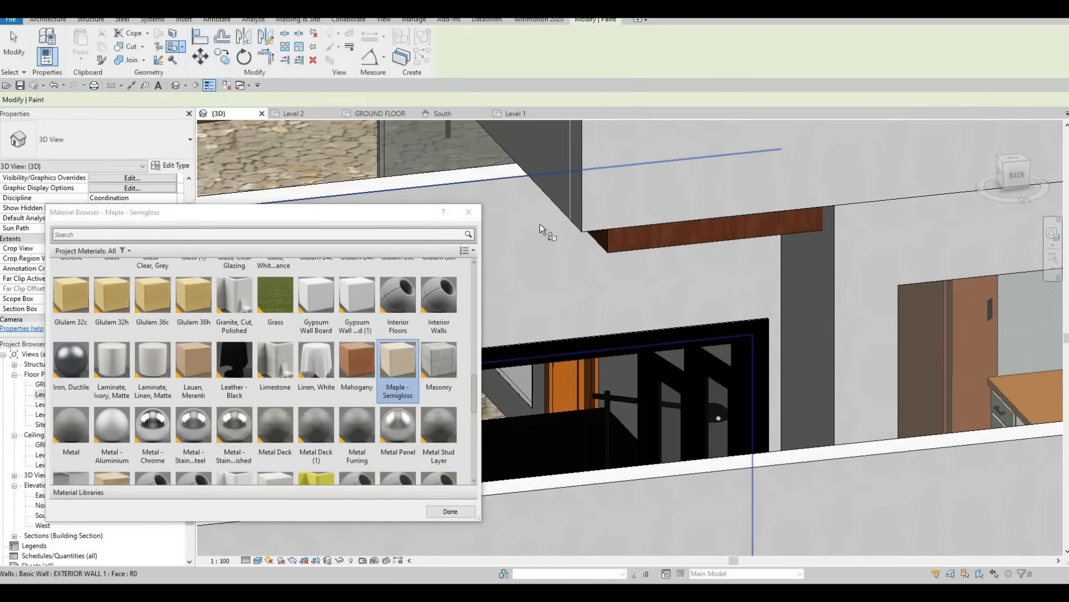
pyautogui.scroll(-4, 591, 263)
pyautogui.moveTo(687, 268); pyautogui.dragTo(261, 381, button='middle')
pyautogui.scroll(-3, 700, 272)
pyautogui.scroll(1, 243, 389)
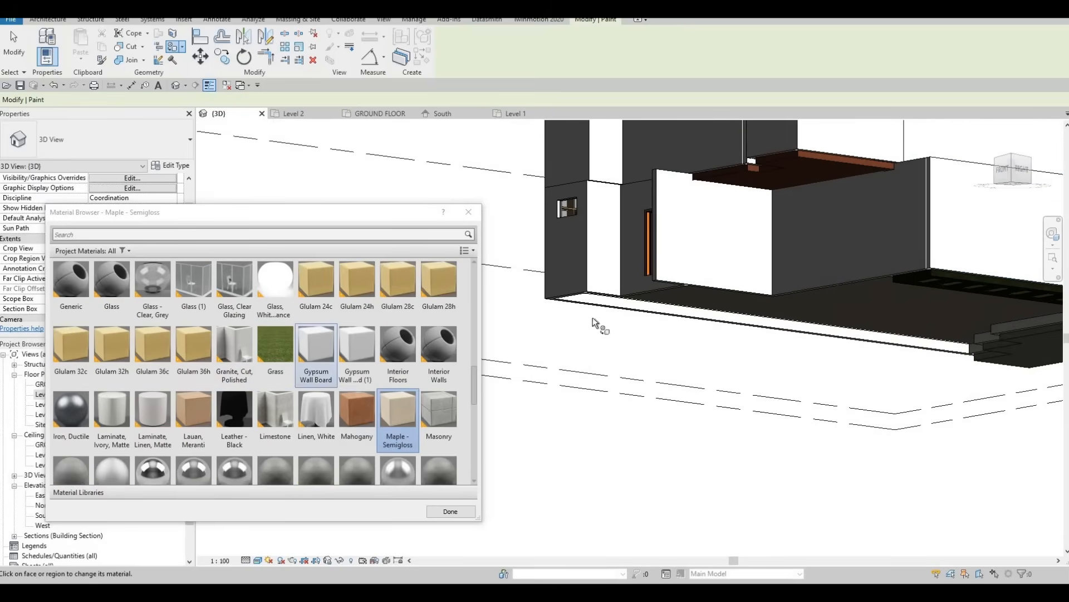
pyautogui.click(316, 356)
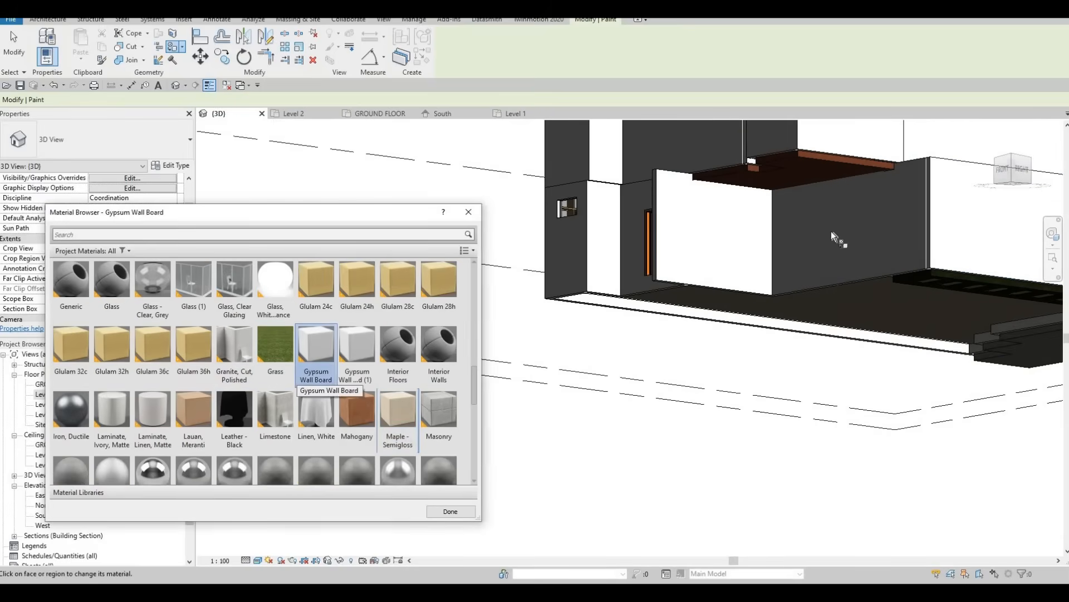
pyautogui.click(813, 184)
pyautogui.scroll(4, 817, 170)
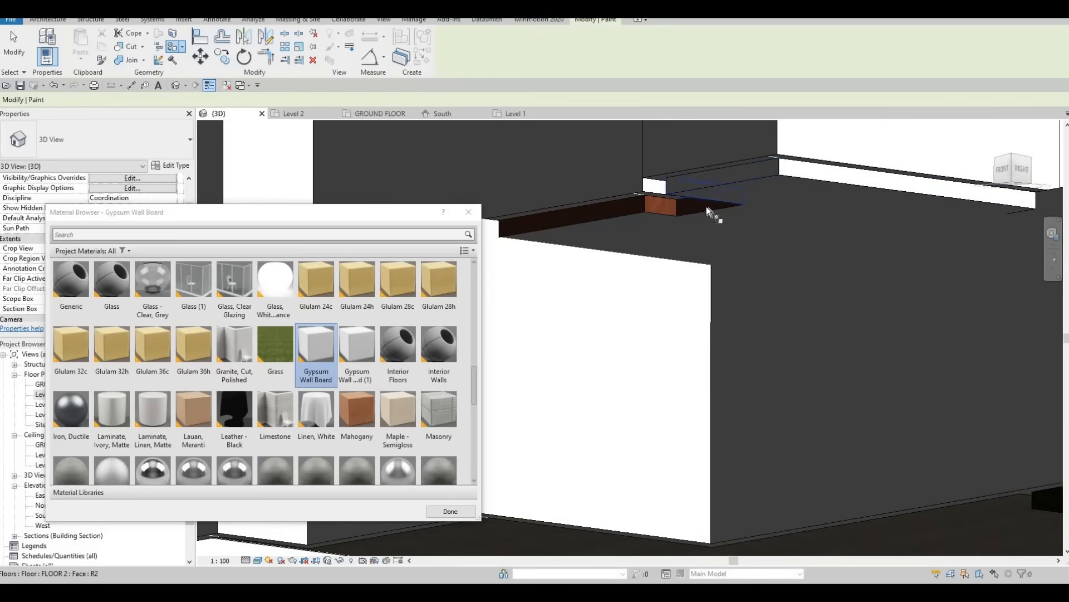
pyautogui.click(668, 210)
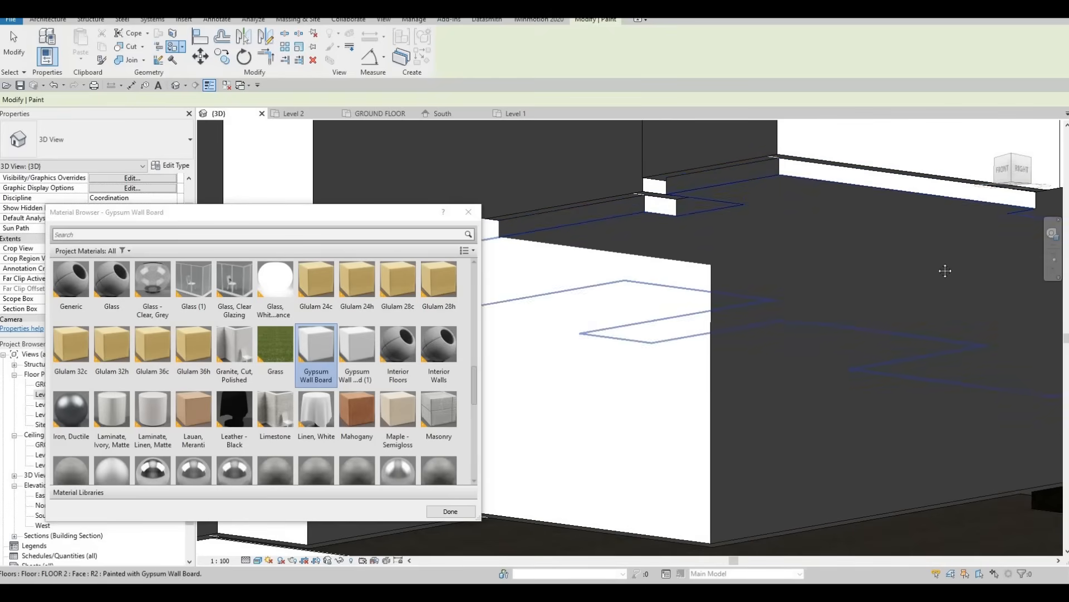
# Check the upper floor slab's visible faces from all around the house for unpainted areas, and leave the Paint tool
pyautogui.keyDown('shift'); pyautogui.moveTo(945, 271); pyautogui.dragTo(518, 260, button='middle'); pyautogui.keyUp('shift')
pyautogui.keyDown('shift'); pyautogui.moveTo(896, 295); pyautogui.dragTo(841, 251, button='middle'); pyautogui.keyUp('shift')
pyautogui.scroll(-4, 869, 244)
pyautogui.keyDown('shift'); pyautogui.moveTo(922, 233); pyautogui.dragTo(961, 208, button='middle'); pyautogui.keyUp('shift')
pyautogui.scroll(2, 899, 196)
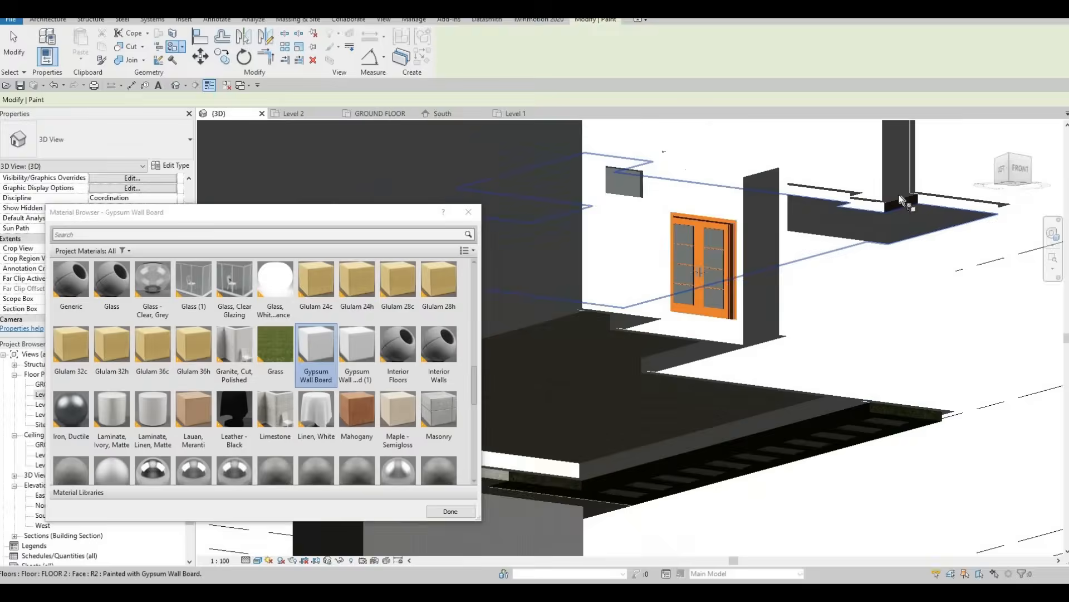
pyautogui.scroll(2, 905, 202)
pyautogui.keyDown('shift'); pyautogui.moveTo(750, 279); pyautogui.dragTo(640, 276, button='middle'); pyautogui.keyUp('shift')
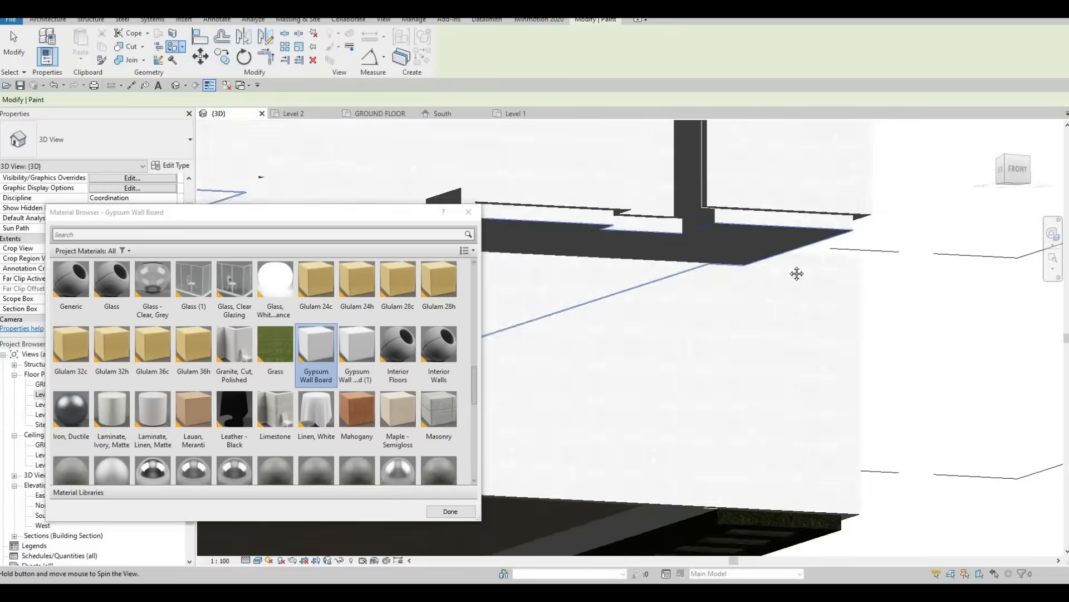
pyautogui.keyDown('shift'); pyautogui.moveTo(797, 273); pyautogui.dragTo(668, 290, button='middle'); pyautogui.keyUp('shift')
pyautogui.keyDown('shift'); pyautogui.moveTo(795, 317); pyautogui.dragTo(663, 346, button='middle'); pyautogui.keyUp('shift')
pyautogui.scroll(-2, 654, 326)
pyautogui.moveTo(691, 268)
pyautogui.keyDown('shift'); pyautogui.mouseDown(button='middle')
pyautogui.moveTo(664, 300)
pyautogui.moveTo(634, 274)
pyautogui.moveTo(701, 276)
pyautogui.mouseUp(button='middle'); pyautogui.keyUp('shift')
pyautogui.scroll(3, 688, 275)
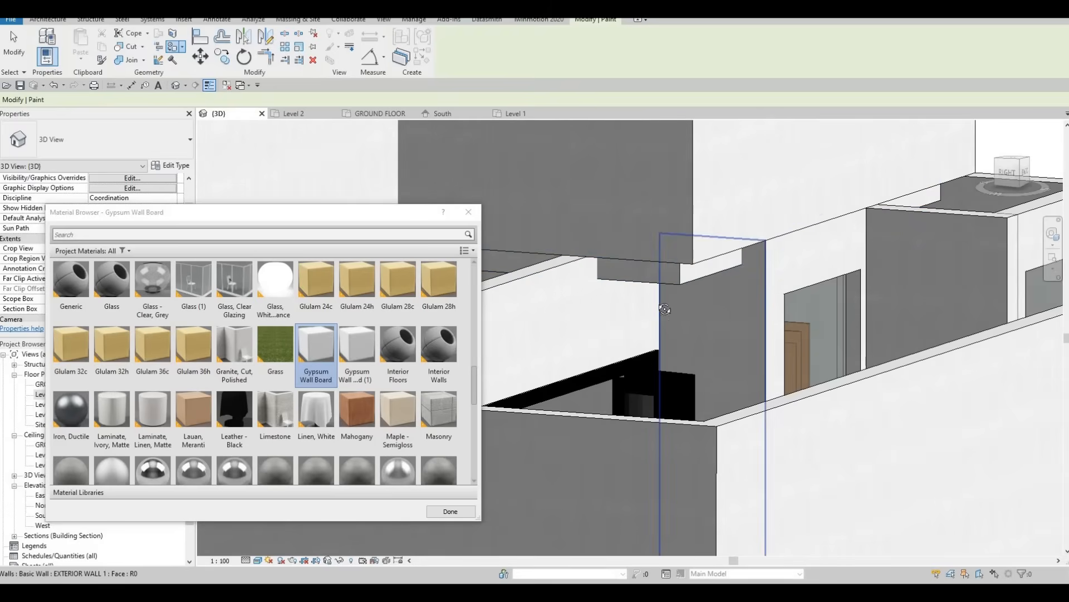
pyautogui.keyDown('shift'); pyautogui.moveTo(665, 309); pyautogui.dragTo(652, 301, button='middle'); pyautogui.keyUp('shift')
pyautogui.scroll(-2, 741, 282)
pyautogui.keyDown('shift'); pyautogui.moveTo(743, 281); pyautogui.dragTo(580, 296, button='middle'); pyautogui.keyUp('shift')
pyautogui.moveTo(907, 324); pyautogui.dragTo(807, 303, button='middle')
pyautogui.scroll(-1, 807, 303)
pyautogui.moveTo(648, 247); pyautogui.dragTo(735, 248, button='middle')
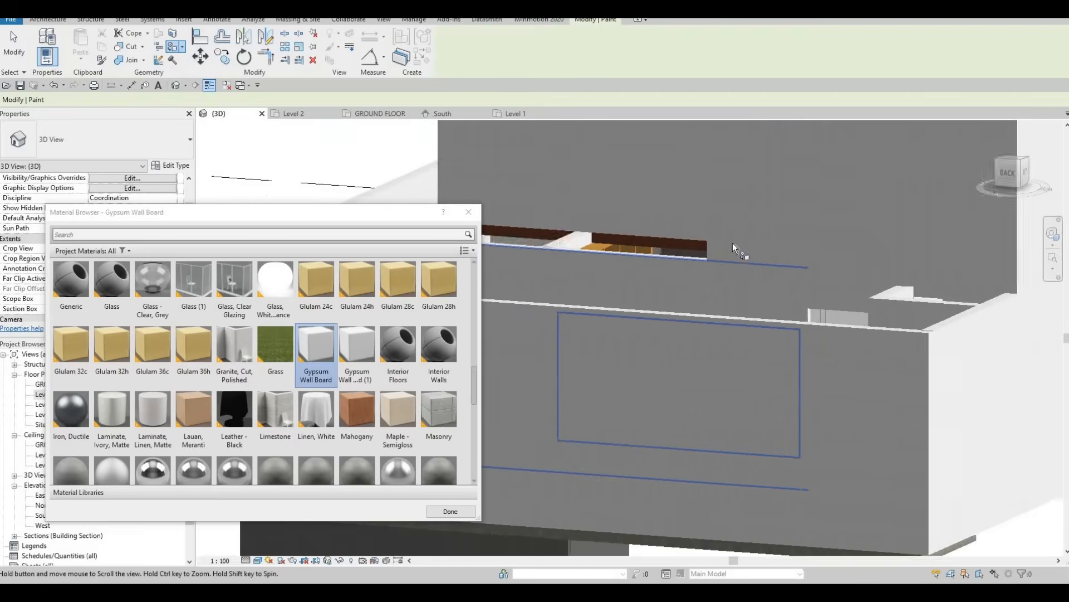
pyautogui.scroll(3, 736, 250)
pyautogui.keyDown('shift'); pyautogui.moveTo(811, 282); pyautogui.dragTo(646, 329, button='middle'); pyautogui.keyUp('shift')
pyautogui.moveTo(732, 233); pyautogui.dragTo(668, 251, button='middle')
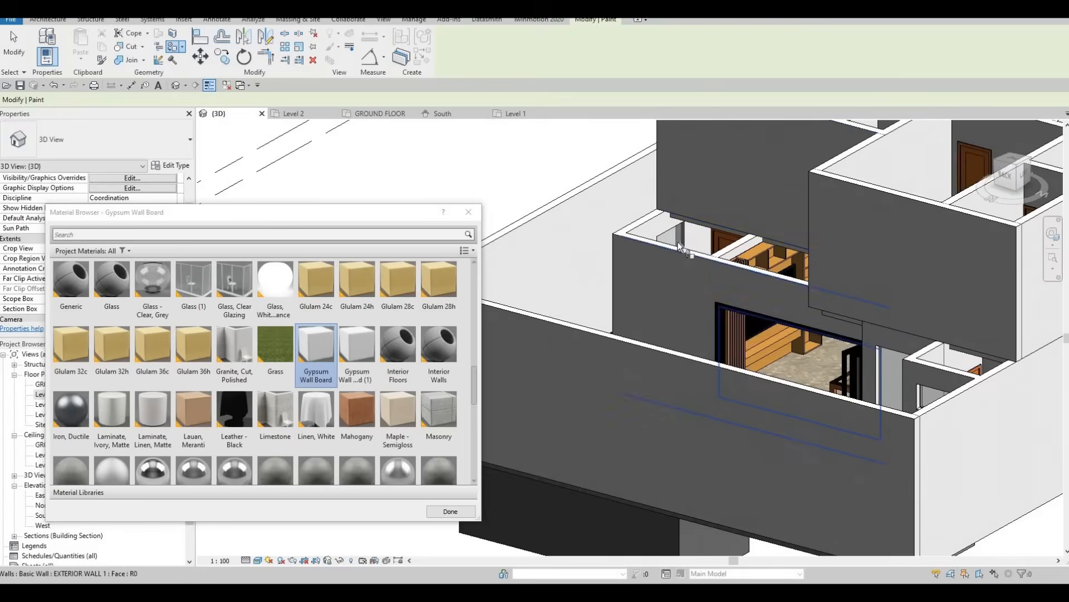
pyautogui.scroll(3, 690, 287)
pyautogui.moveTo(690, 287); pyautogui.dragTo(752, 242, button='middle')
pyautogui.scroll(-3, 603, 343)
pyautogui.keyDown('shift'); pyautogui.moveTo(719, 283); pyautogui.dragTo(733, 239, button='middle'); pyautogui.keyUp('shift')
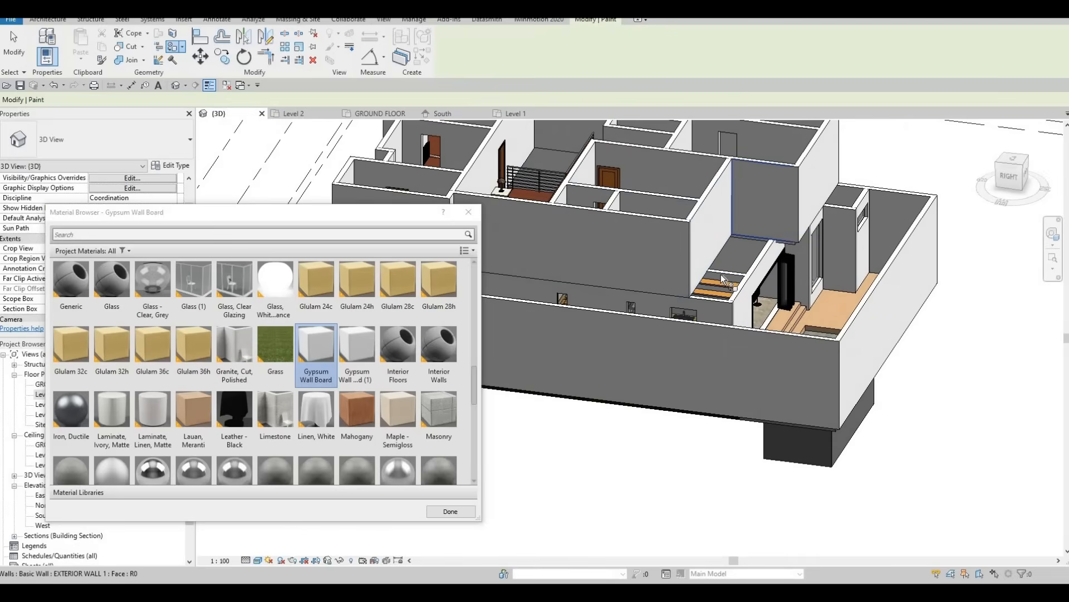
pyautogui.keyDown('shift'); pyautogui.moveTo(749, 227); pyautogui.dragTo(760, 318, button='middle'); pyautogui.keyUp('shift')
pyautogui.scroll(3, 781, 343)
pyautogui.press('Escape')
pyautogui.press('Escape')
pyautogui.press('Escape')
# Examine the folding door, deck and curtain wall up close, and view the pool and its paving from above
pyautogui.scroll(6, 759, 319)
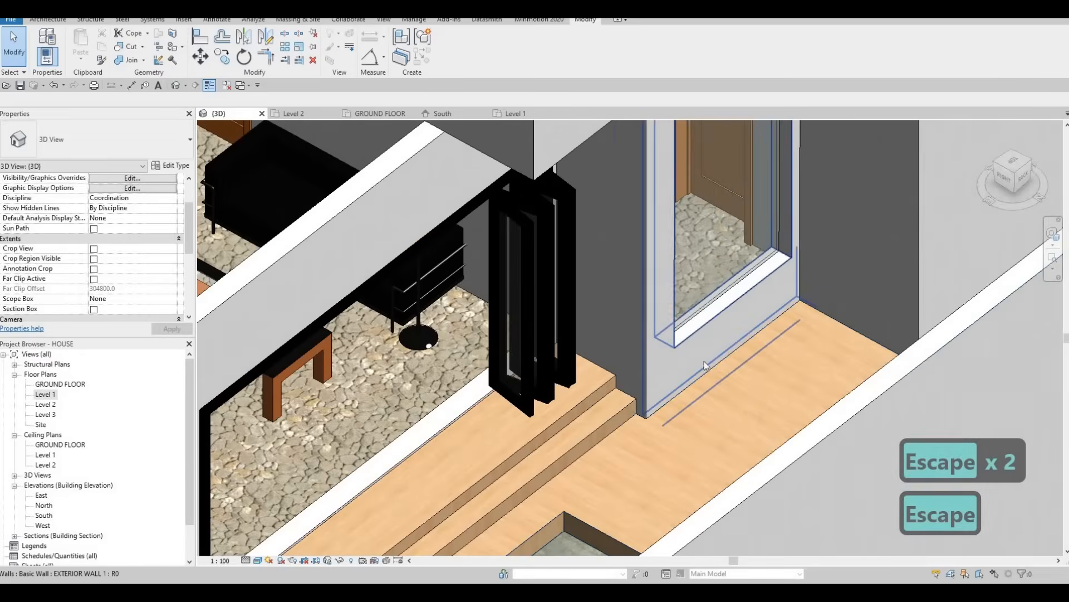
pyautogui.scroll(-5, 704, 365)
pyautogui.keyDown('shift'); pyautogui.moveTo(834, 425); pyautogui.dragTo(723, 299, button='middle'); pyautogui.keyUp('shift')
pyautogui.scroll(3, 723, 299)
pyautogui.keyDown('shift'); pyautogui.moveTo(718, 356); pyautogui.dragTo(727, 316, button='middle'); pyautogui.keyUp('shift')
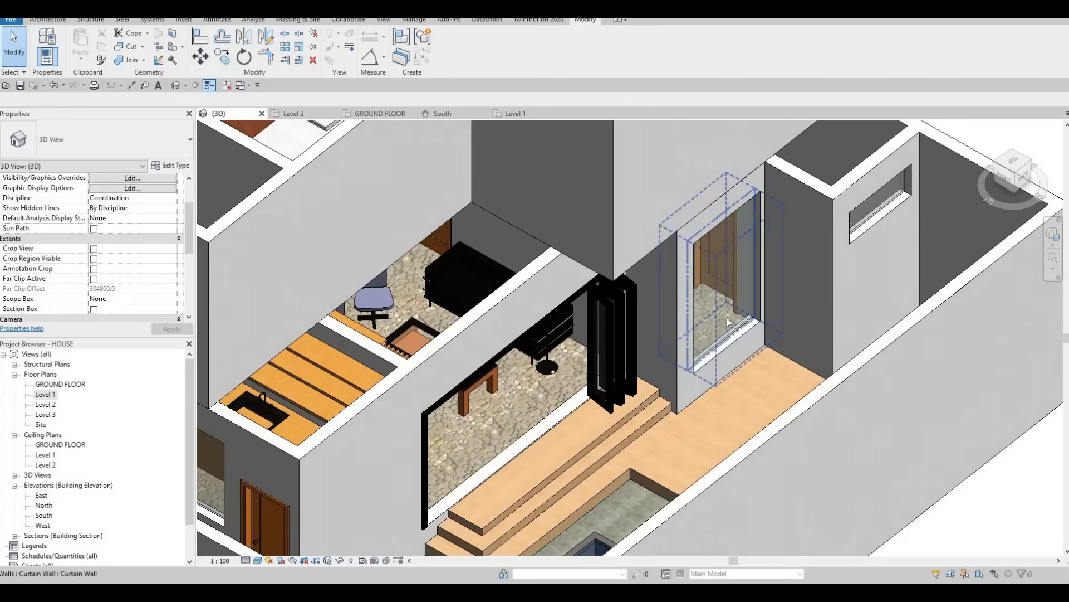
pyautogui.scroll(-4, 727, 316)
pyautogui.keyDown('shift'); pyautogui.moveTo(854, 408); pyautogui.dragTo(802, 253, button='middle'); pyautogui.keyUp('shift')
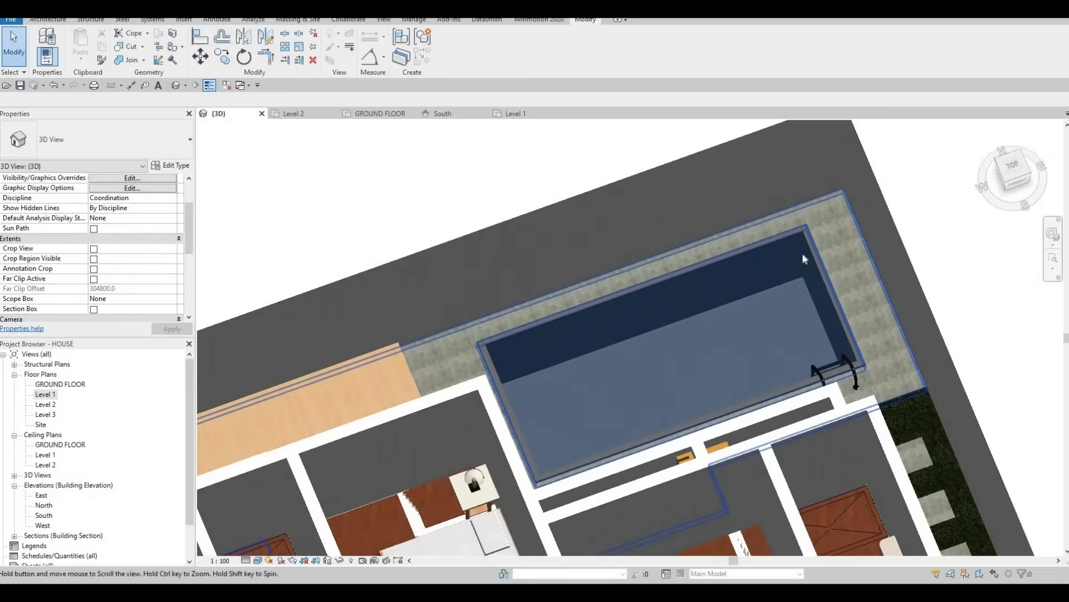
# In the GROUND FLOOR plan, move the pool wall nearest the boundary wall inward to about 2200 mm from the opposite pool wall
pyautogui.doubleClick(61, 384)
pyautogui.scroll(-5, 659, 273)
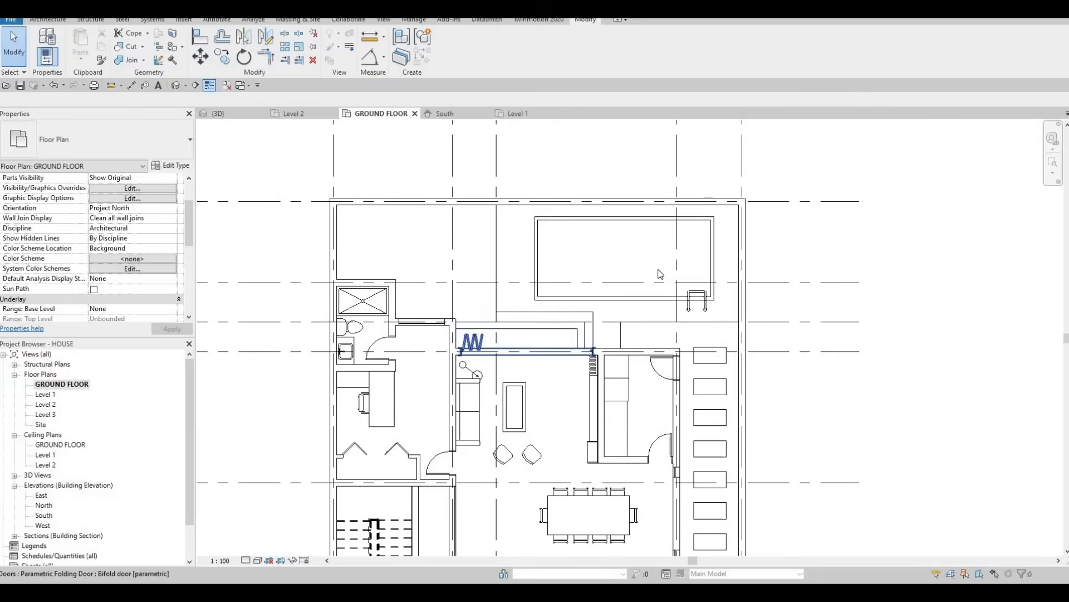
pyautogui.scroll(3, 646, 233)
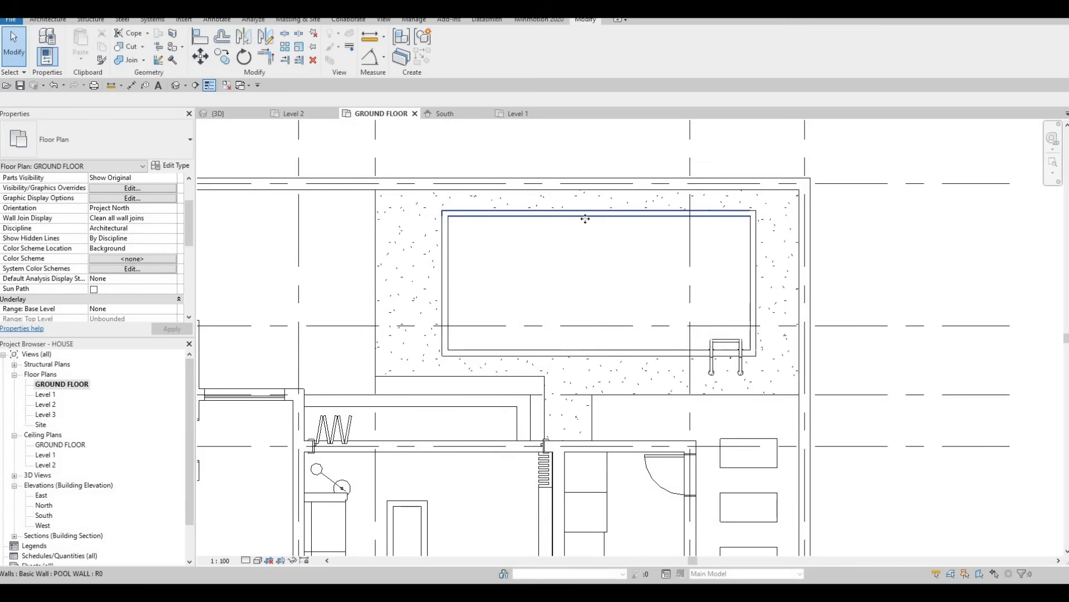
pyautogui.click(585, 217)
pyautogui.moveTo(580, 234); pyautogui.dragTo(582, 248)
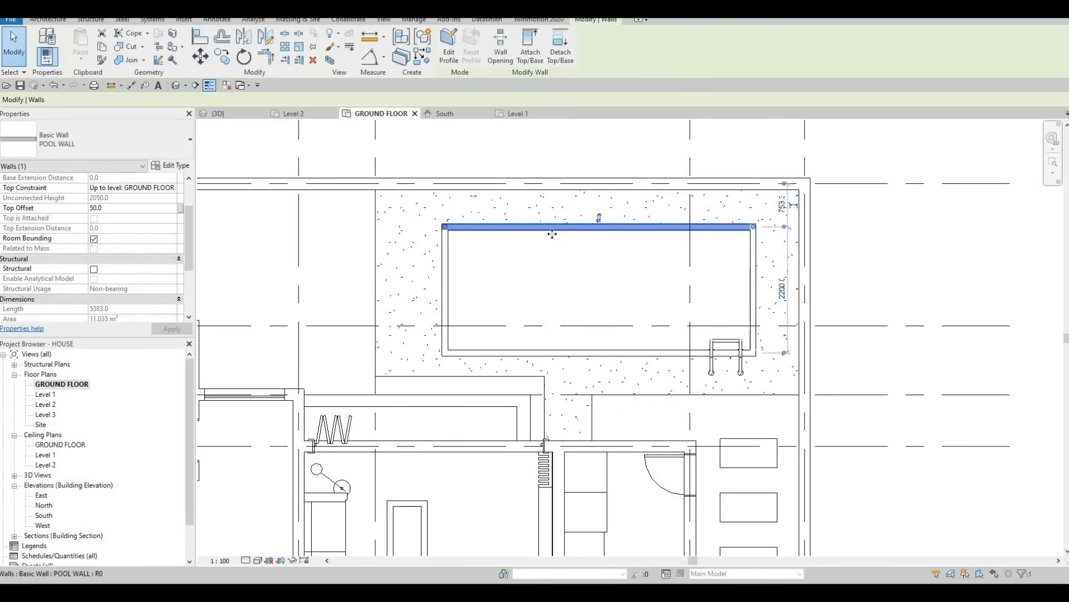
pyautogui.press('Escape')
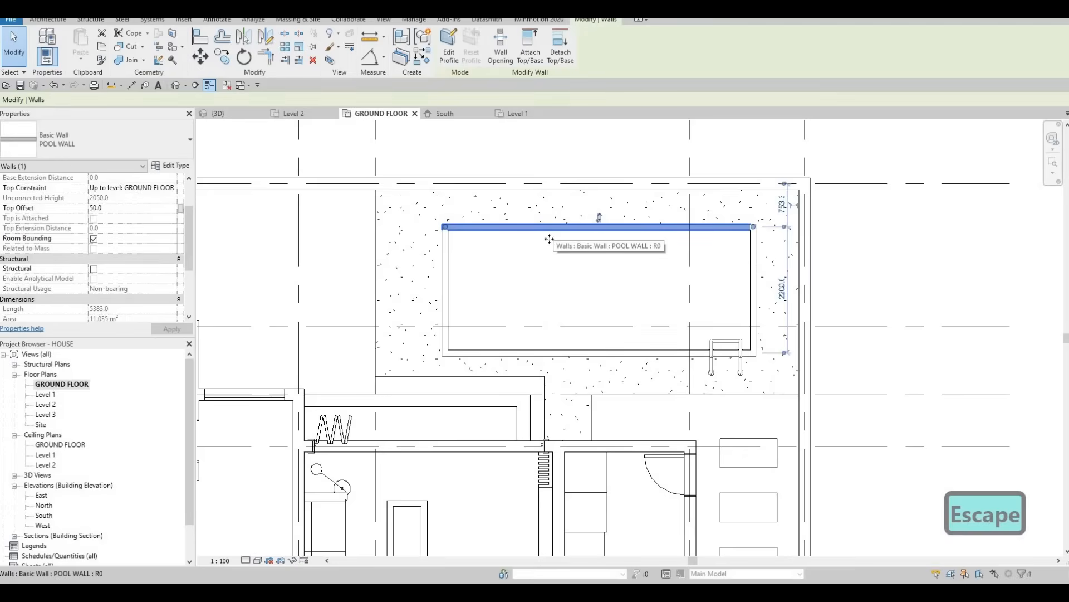
pyautogui.press('Escape')
pyautogui.click(535, 217)
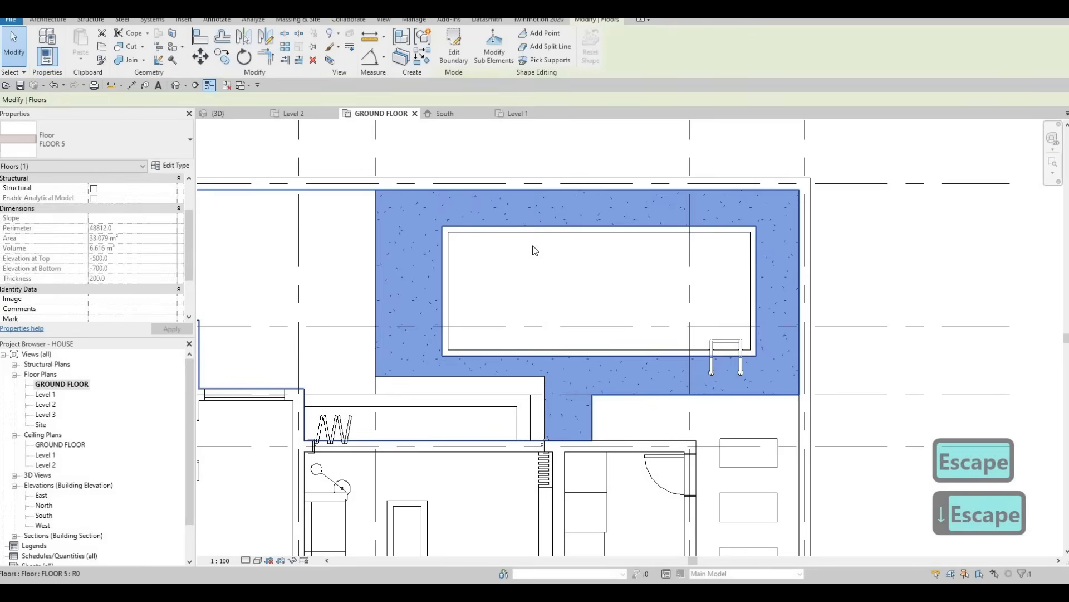
pyautogui.press('Escape')
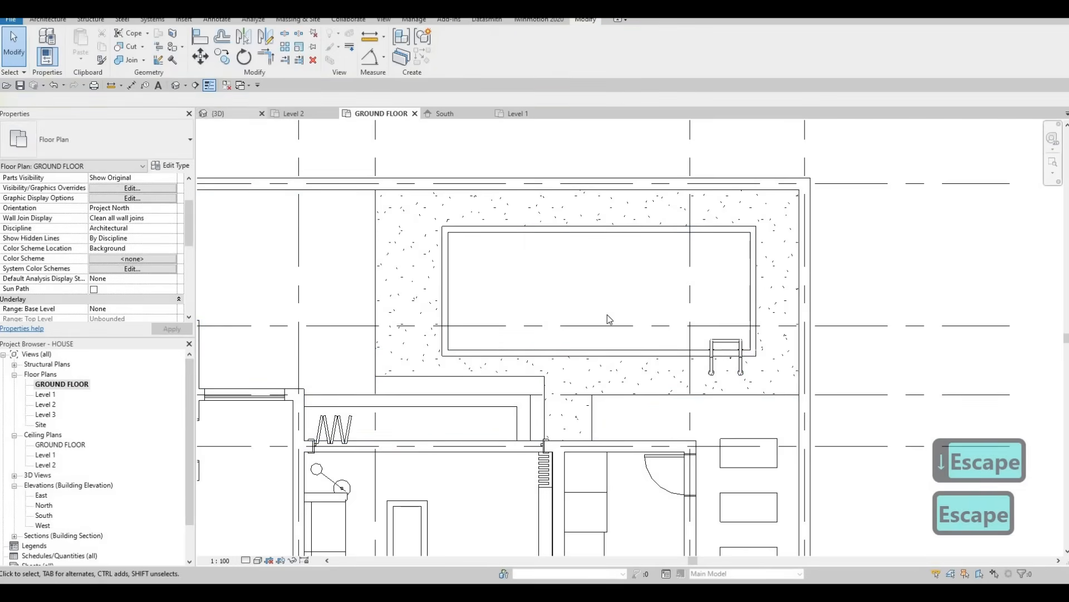
# In the 3D view, pull the long edge of the pool's water inward to meet the relocated pool wall
pyautogui.click(218, 114)
pyautogui.click(641, 292)
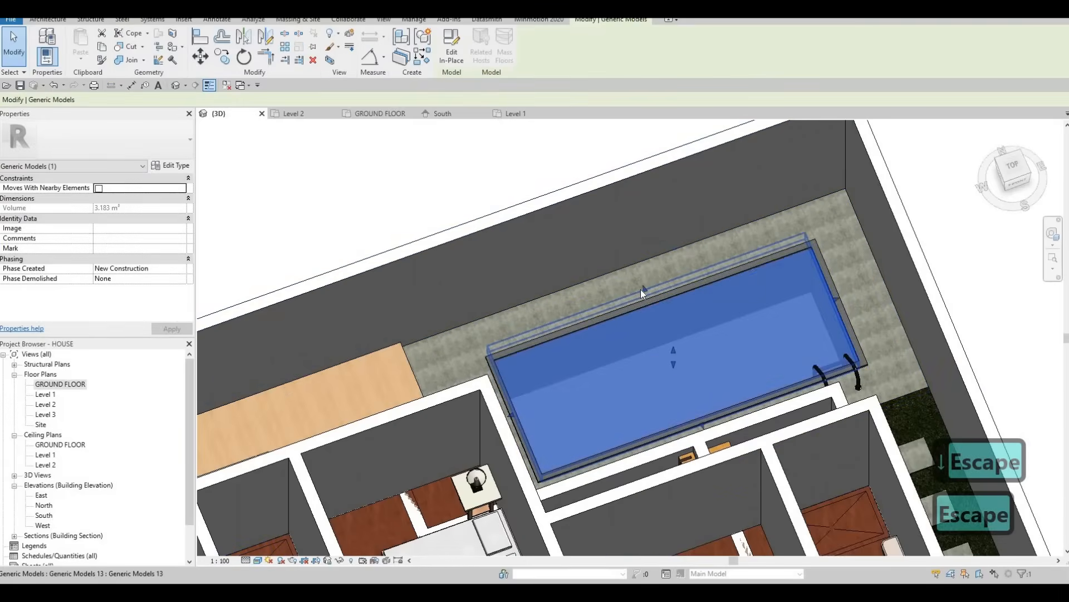
pyautogui.moveTo(647, 307); pyautogui.dragTo(641, 312)
pyautogui.press('Escape')
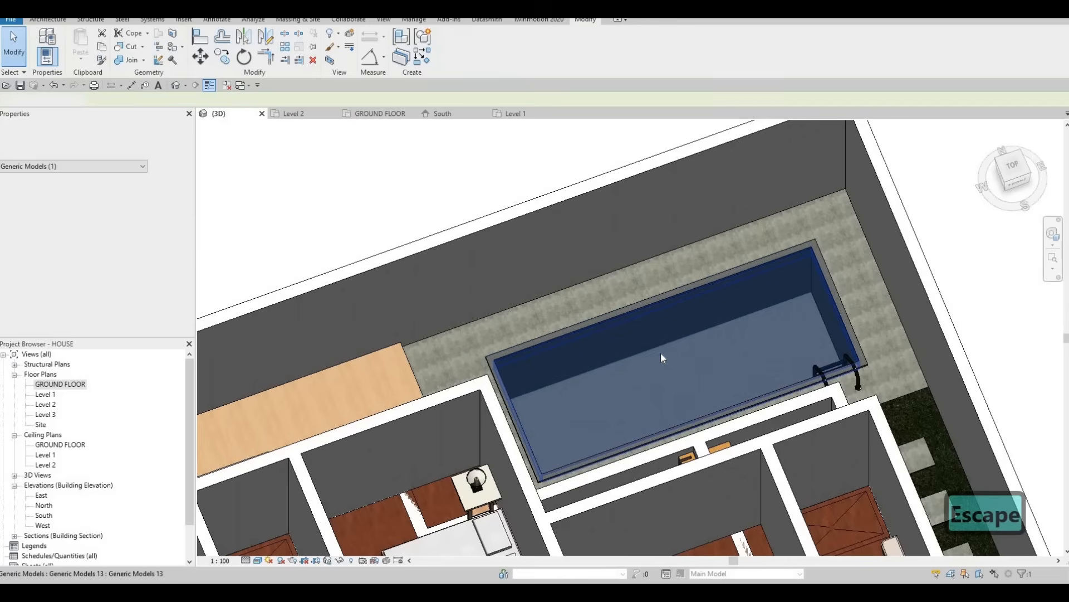
# Pull the long edge of the pool's bottom slab inward to line up with the outer face of the relocated pool wall
pyautogui.click(671, 369)
pyautogui.press('Escape')
pyautogui.press('Tab')
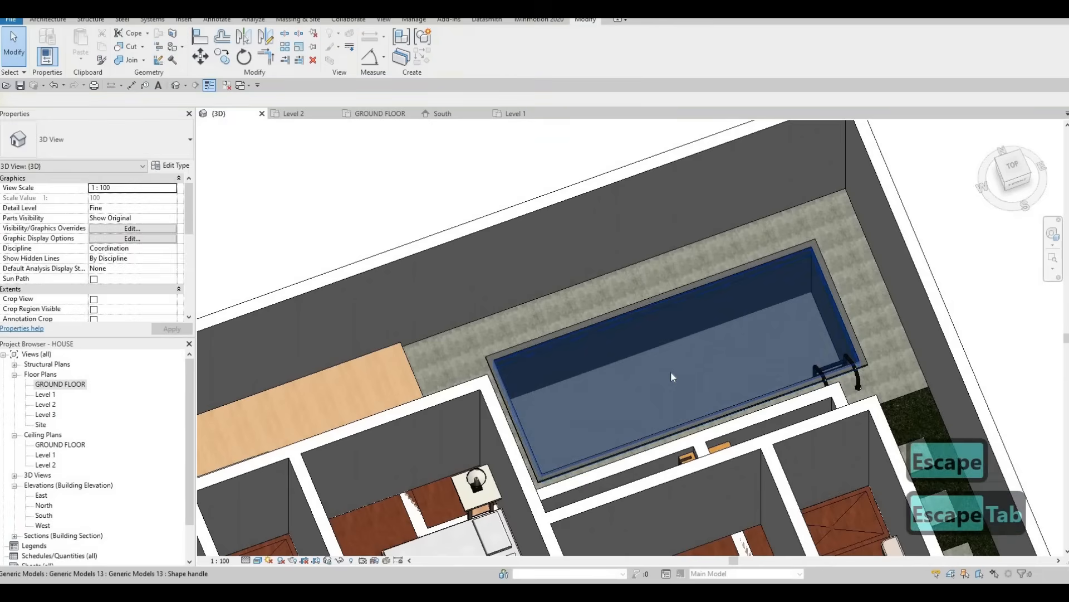
pyautogui.click(671, 371)
pyautogui.press('Tab')
pyautogui.press('Tab')
pyautogui.keyDown('shift'); pyautogui.moveTo(685, 197); pyautogui.dragTo(676, 396, button='middle'); pyautogui.keyUp('shift')
pyautogui.click(688, 386)
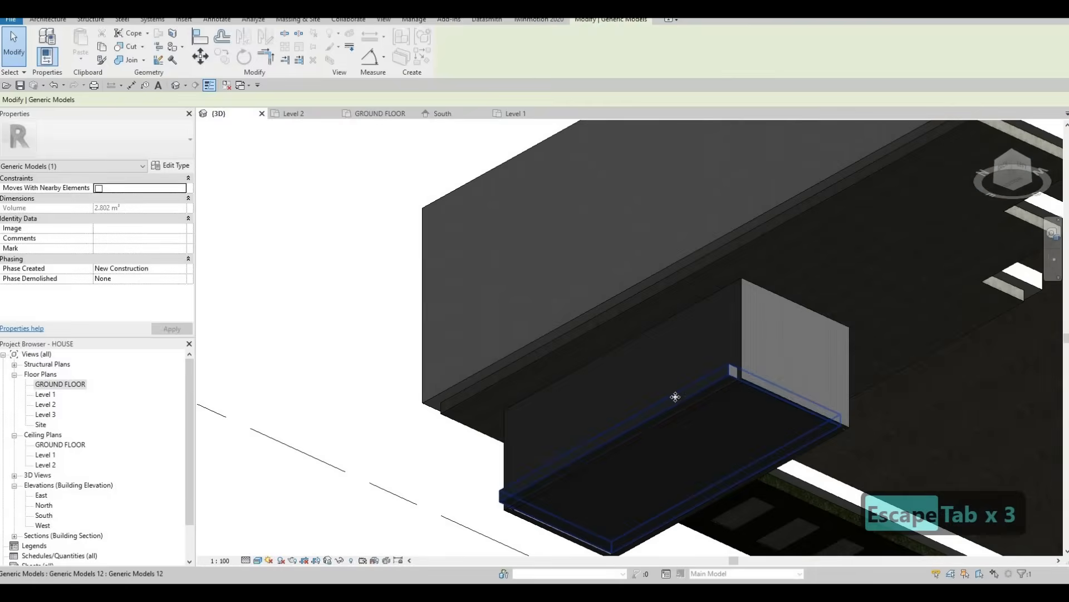
pyautogui.scroll(2, 618, 438)
pyautogui.moveTo(634, 442); pyautogui.dragTo(625, 384)
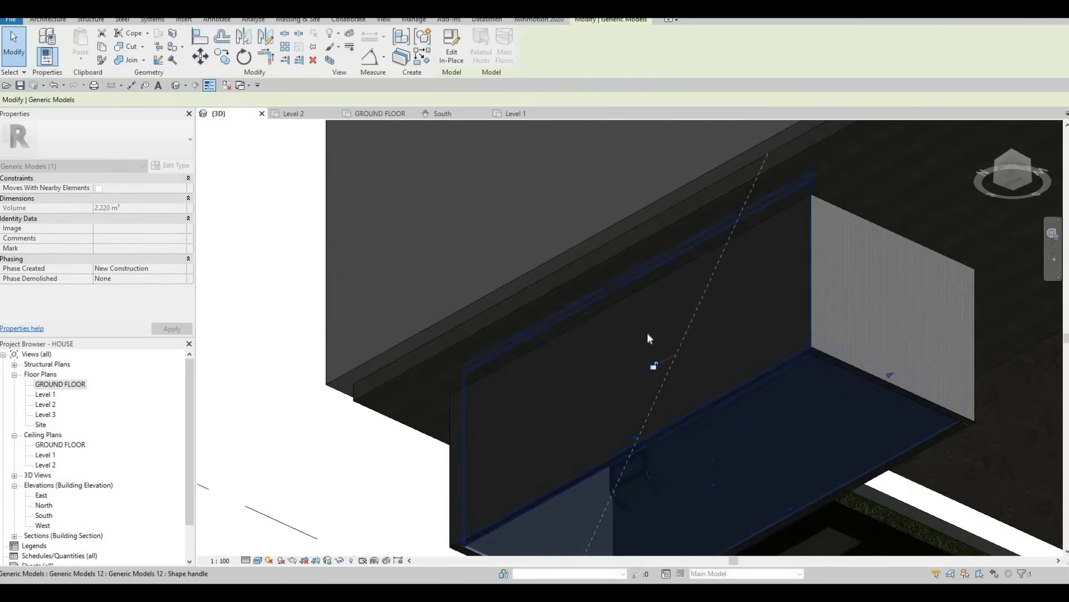
pyautogui.press('Escape')
# Examine the narrowed pool in 3D and in the GROUND FLOOR plan, and view the deck, steps and folding door around it in 3D
pyautogui.scroll(-4, 629, 365)
pyautogui.keyDown('shift'); pyautogui.moveTo(641, 368); pyautogui.dragTo(673, 282, button='middle'); pyautogui.keyUp('shift')
pyautogui.scroll(5, 673, 282)
pyautogui.scroll(3, 664, 249)
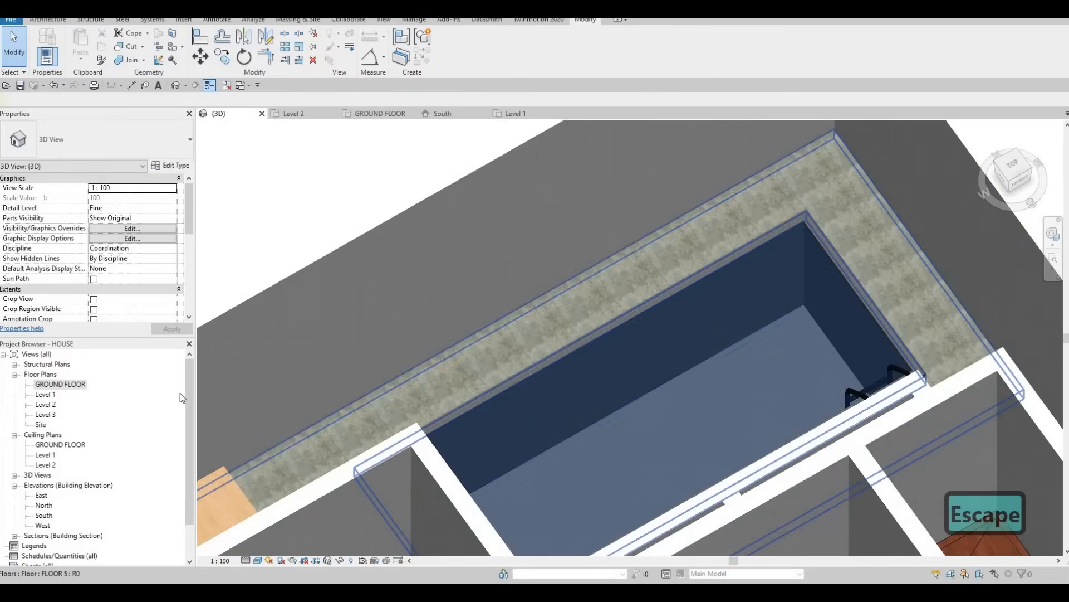
pyautogui.doubleClick(61, 384)
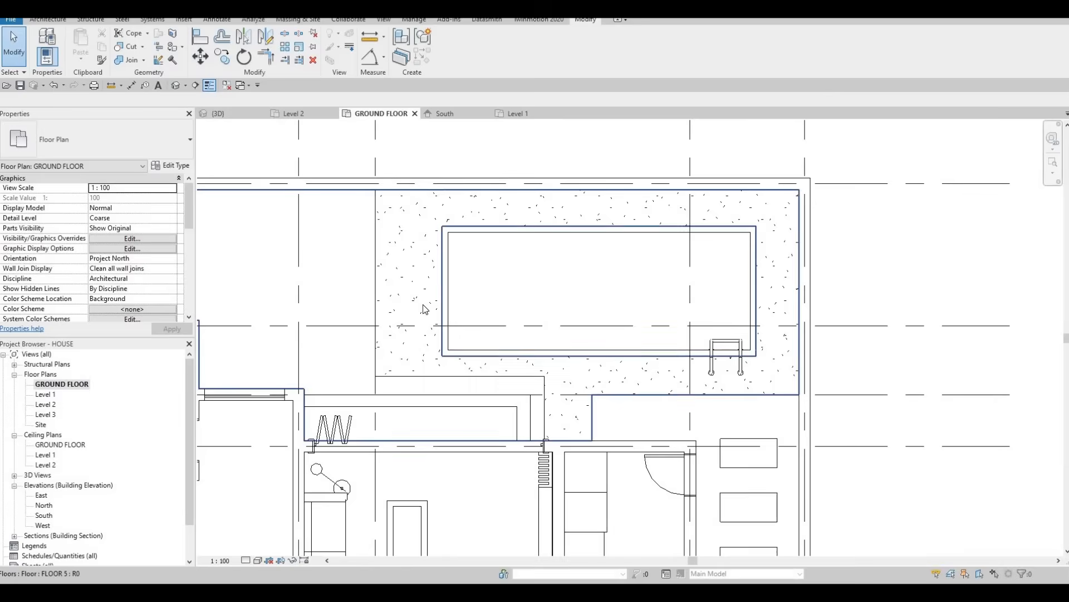
pyautogui.scroll(1, 459, 291)
pyautogui.scroll(-2, 480, 290)
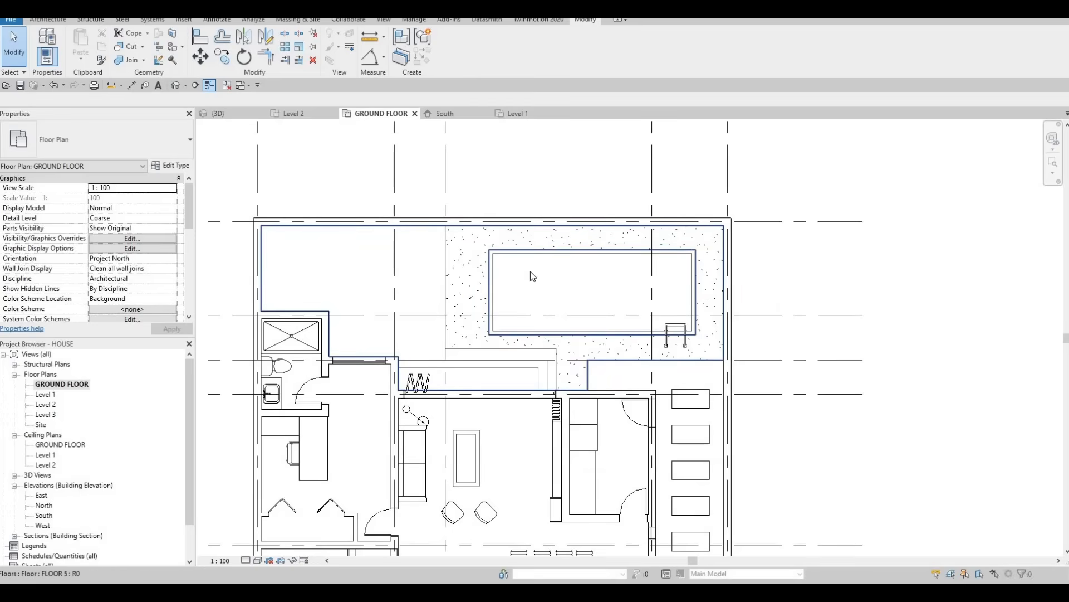
pyautogui.scroll(-2, 650, 274)
pyautogui.click(228, 114)
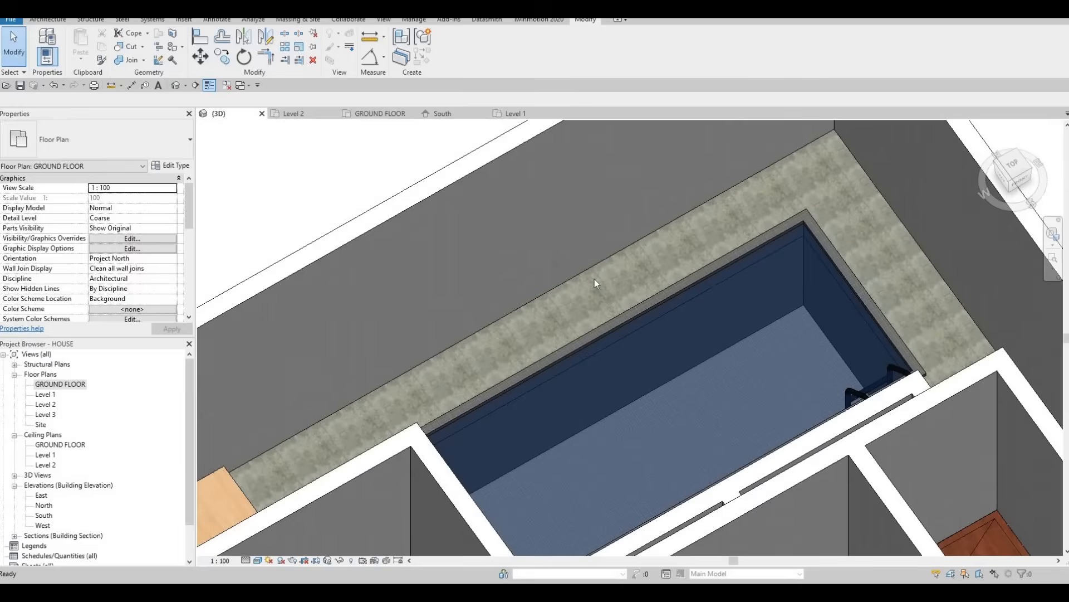
pyautogui.scroll(-5, 594, 279)
pyautogui.keyDown('shift'); pyautogui.moveTo(644, 338); pyautogui.dragTo(590, 326, button='middle'); pyautogui.keyUp('shift')
pyautogui.scroll(4, 525, 356)
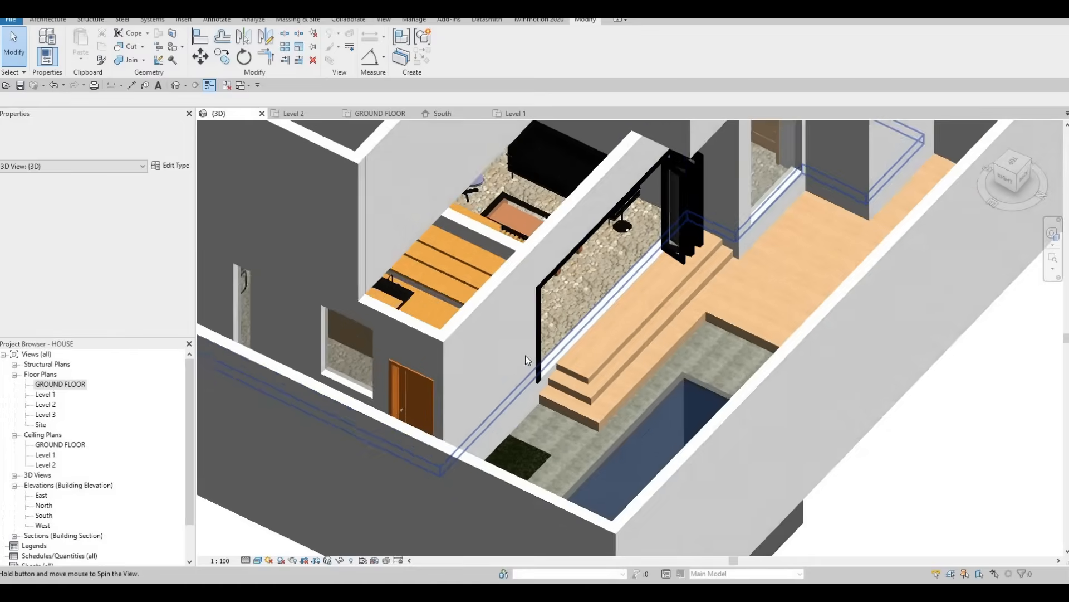
pyautogui.scroll(-2, 526, 356)
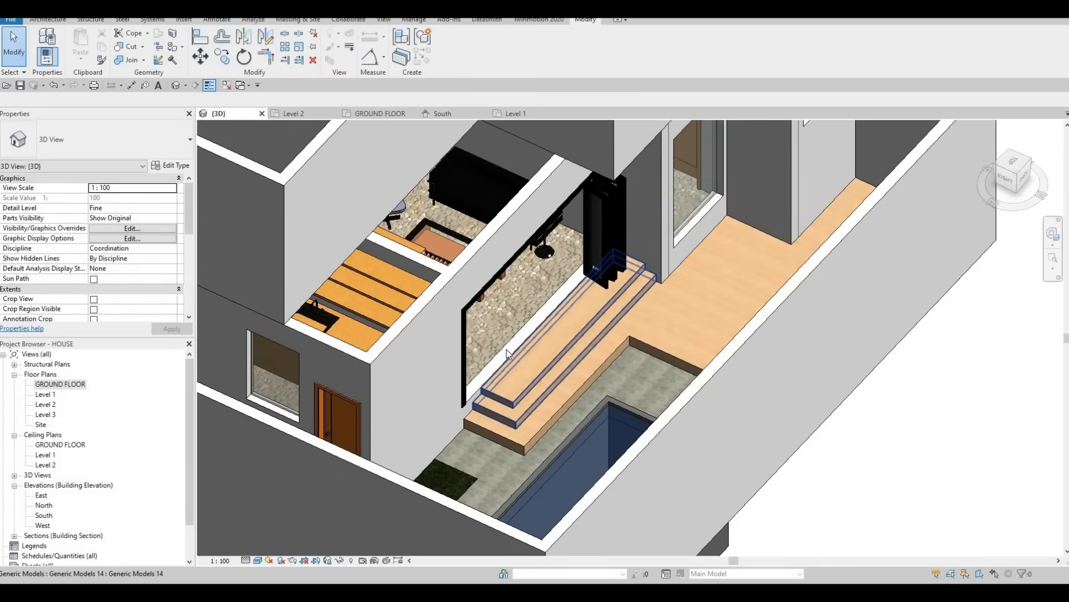
pyautogui.scroll(-2, 507, 353)
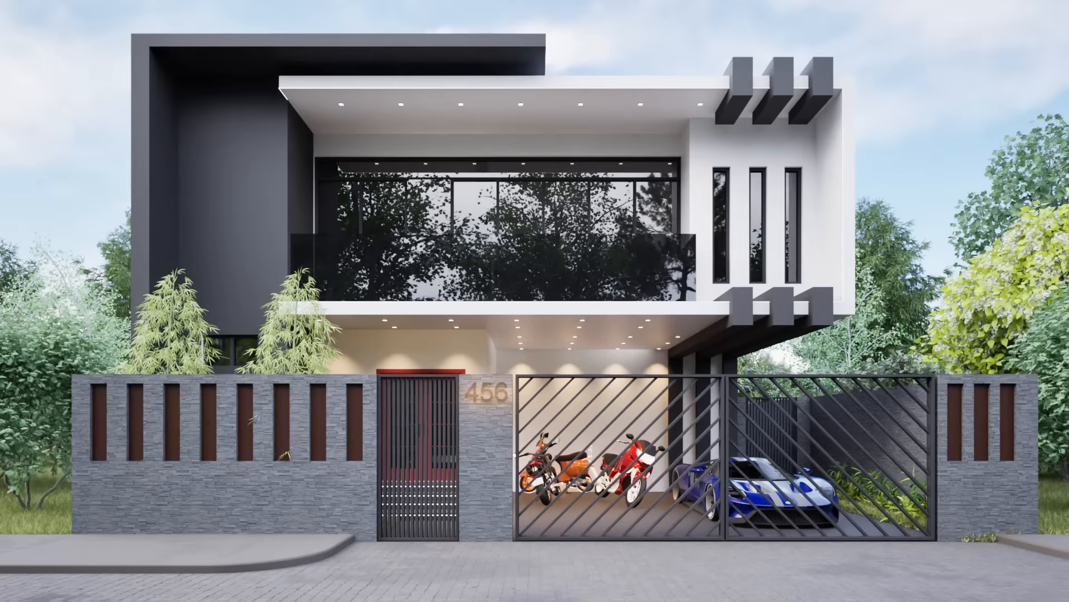